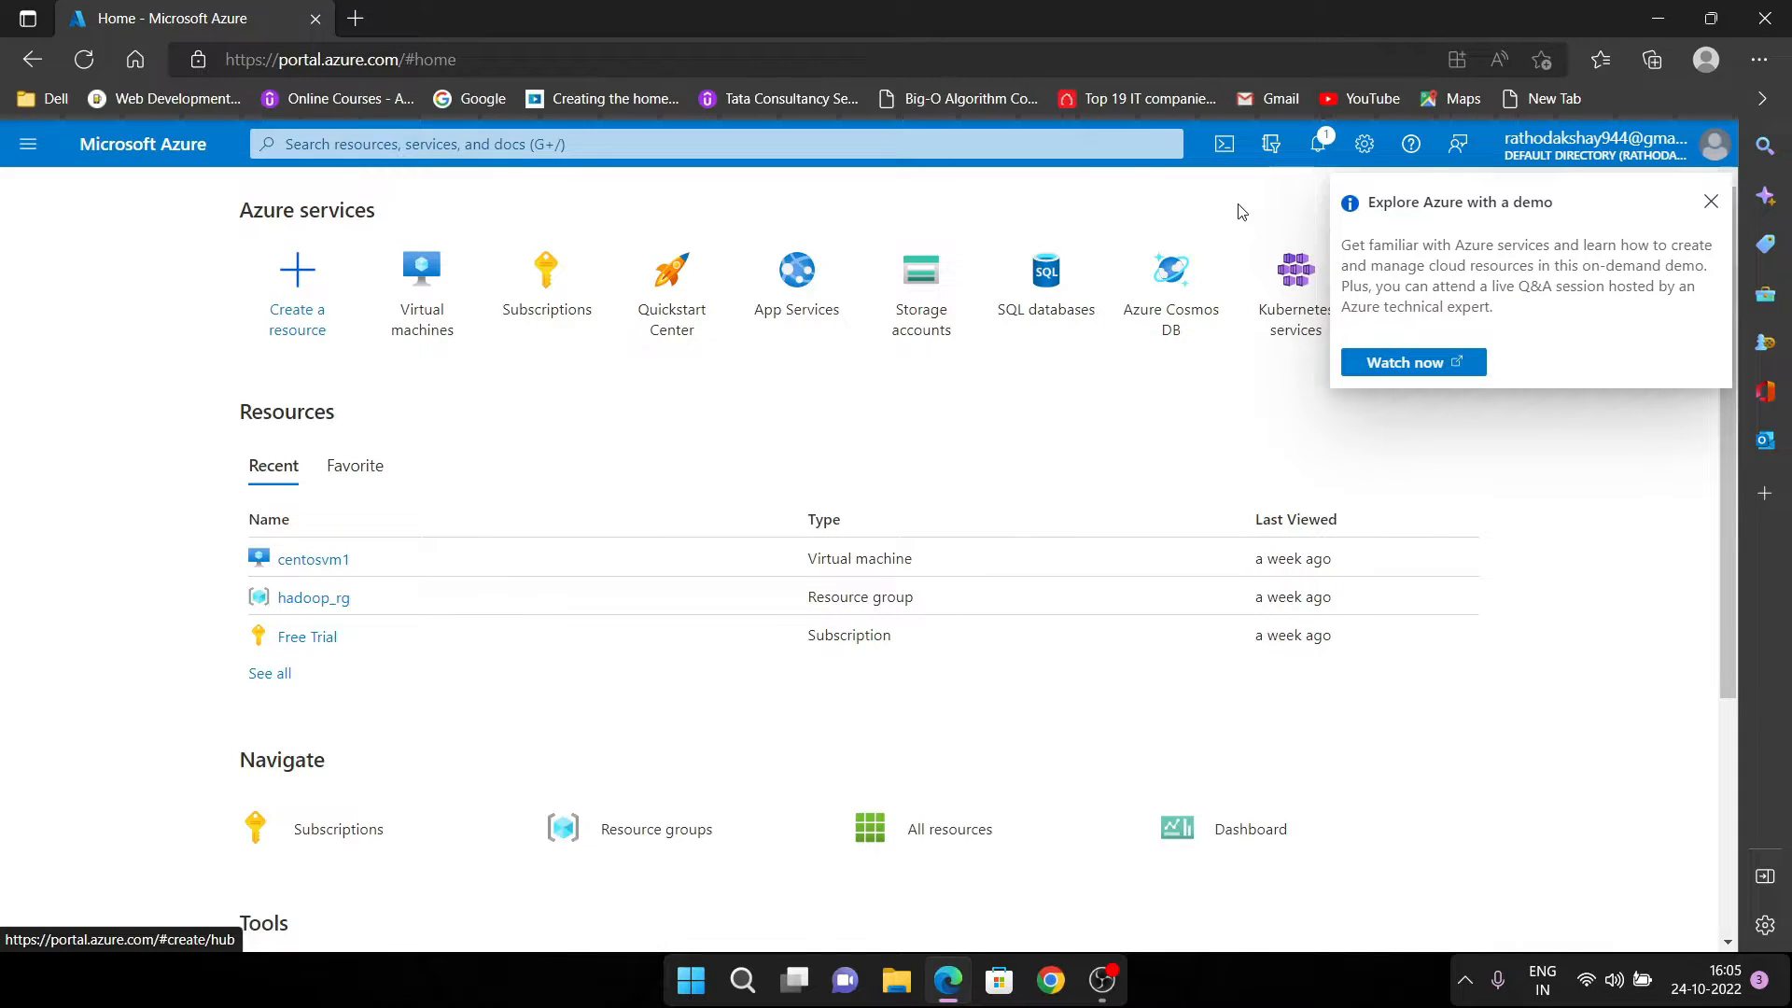
Open the Free Trial subscription from the list of subscriptions
{"action": "left_click", "coordinate": [1610, 161]}
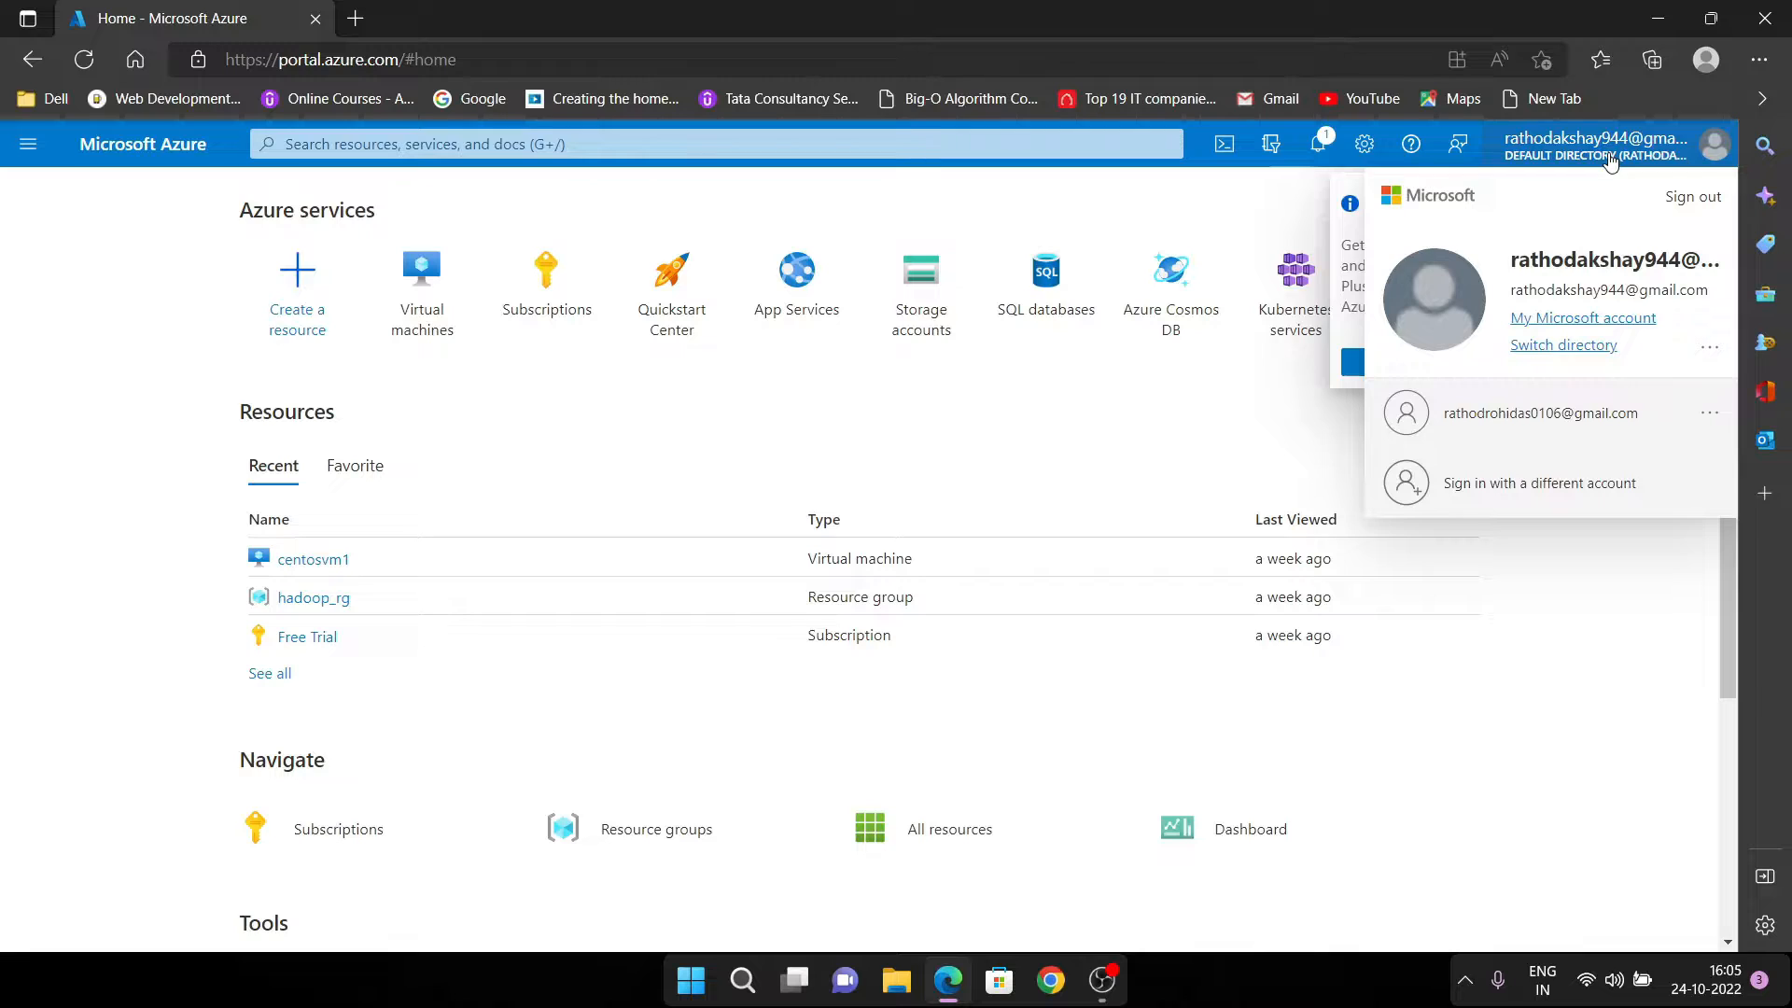
{"action": "left_click", "coordinate": [1318, 143]}
{"action": "scroll", "coordinate": [653, 560], "scroll_direction": "down", "scroll_amount": 3}
{"action": "left_click", "coordinate": [378, 493]}
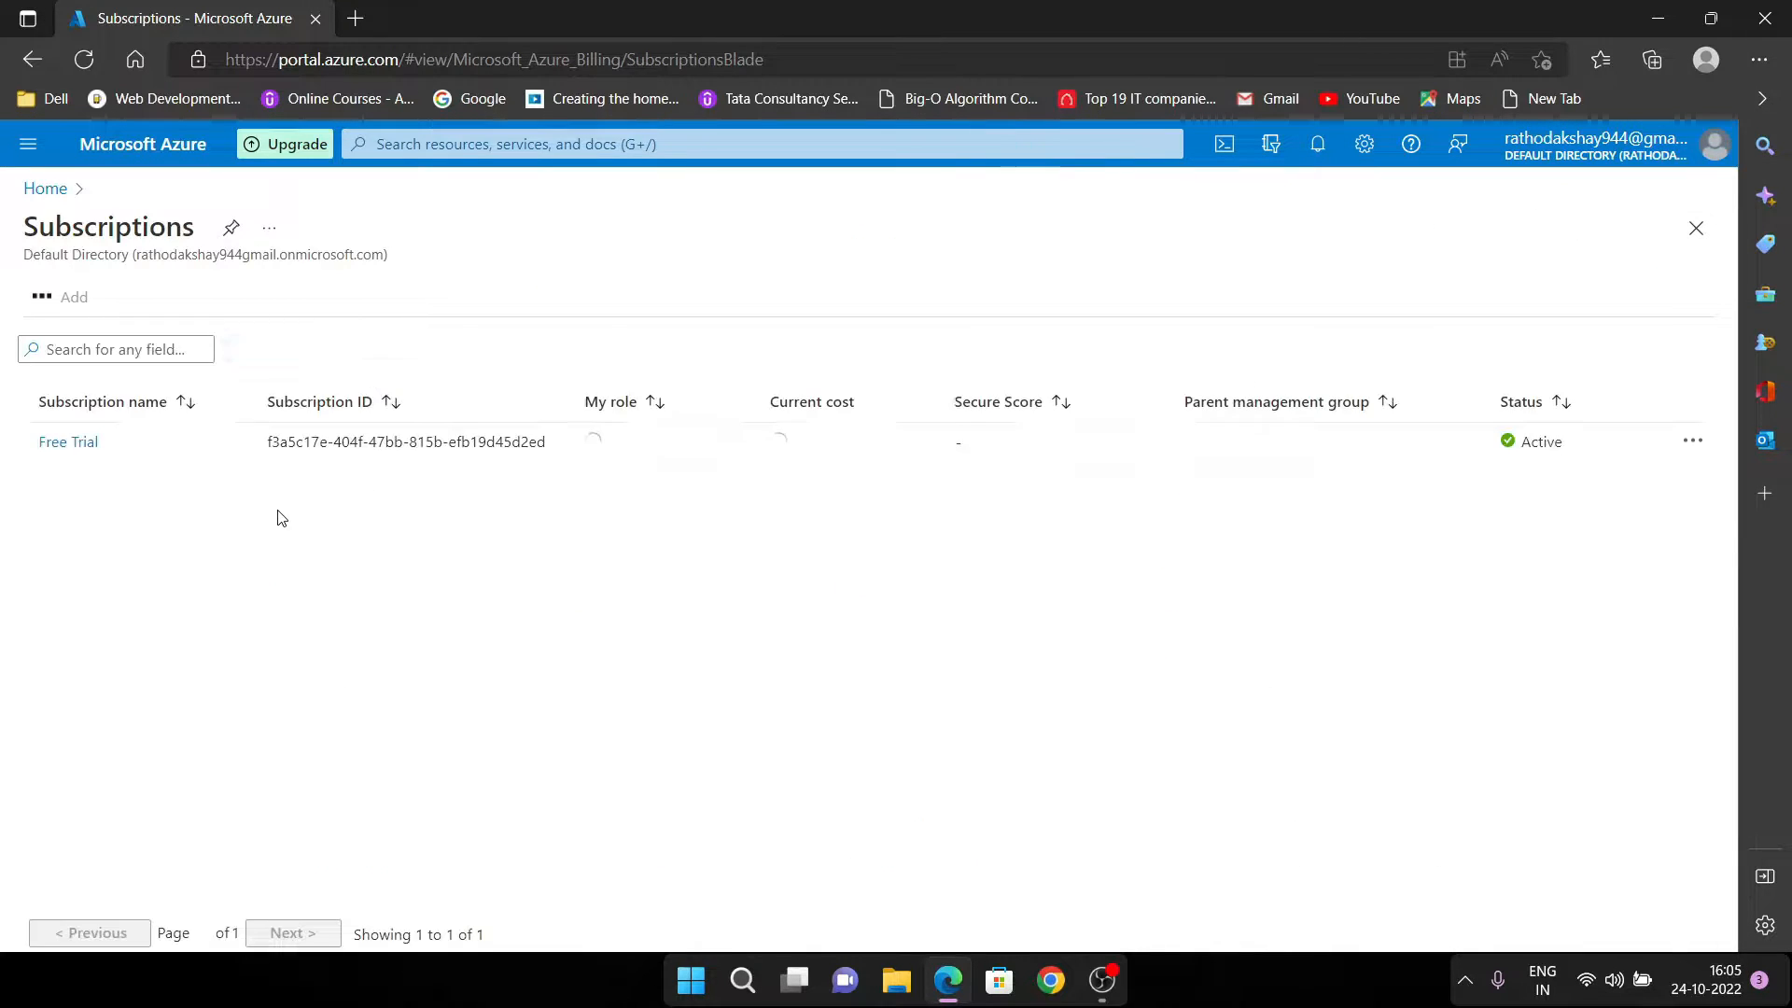
{"action": "left_click", "coordinate": [56, 465]}
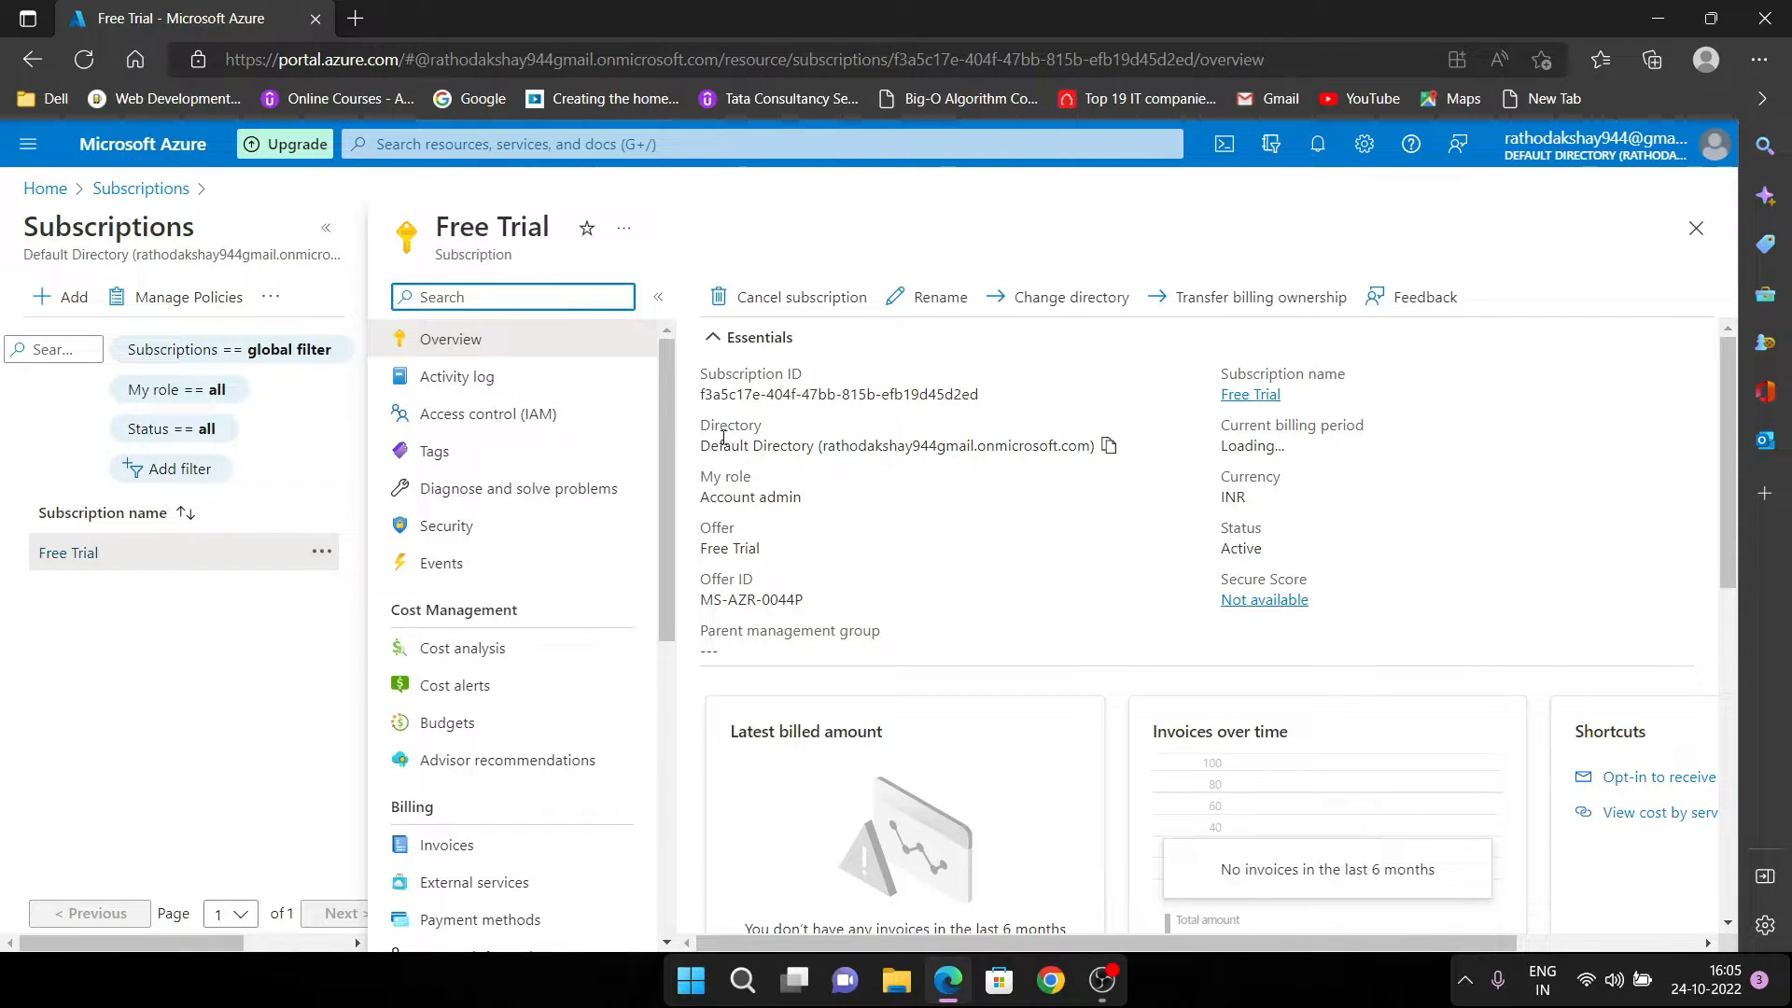
Review the Free Trial subscription's overview, including spending rate, costs by resource and top products, and return to the portal home page
{"action": "scroll", "coordinate": [956, 542], "scroll_direction": "down", "scroll_amount": 5}
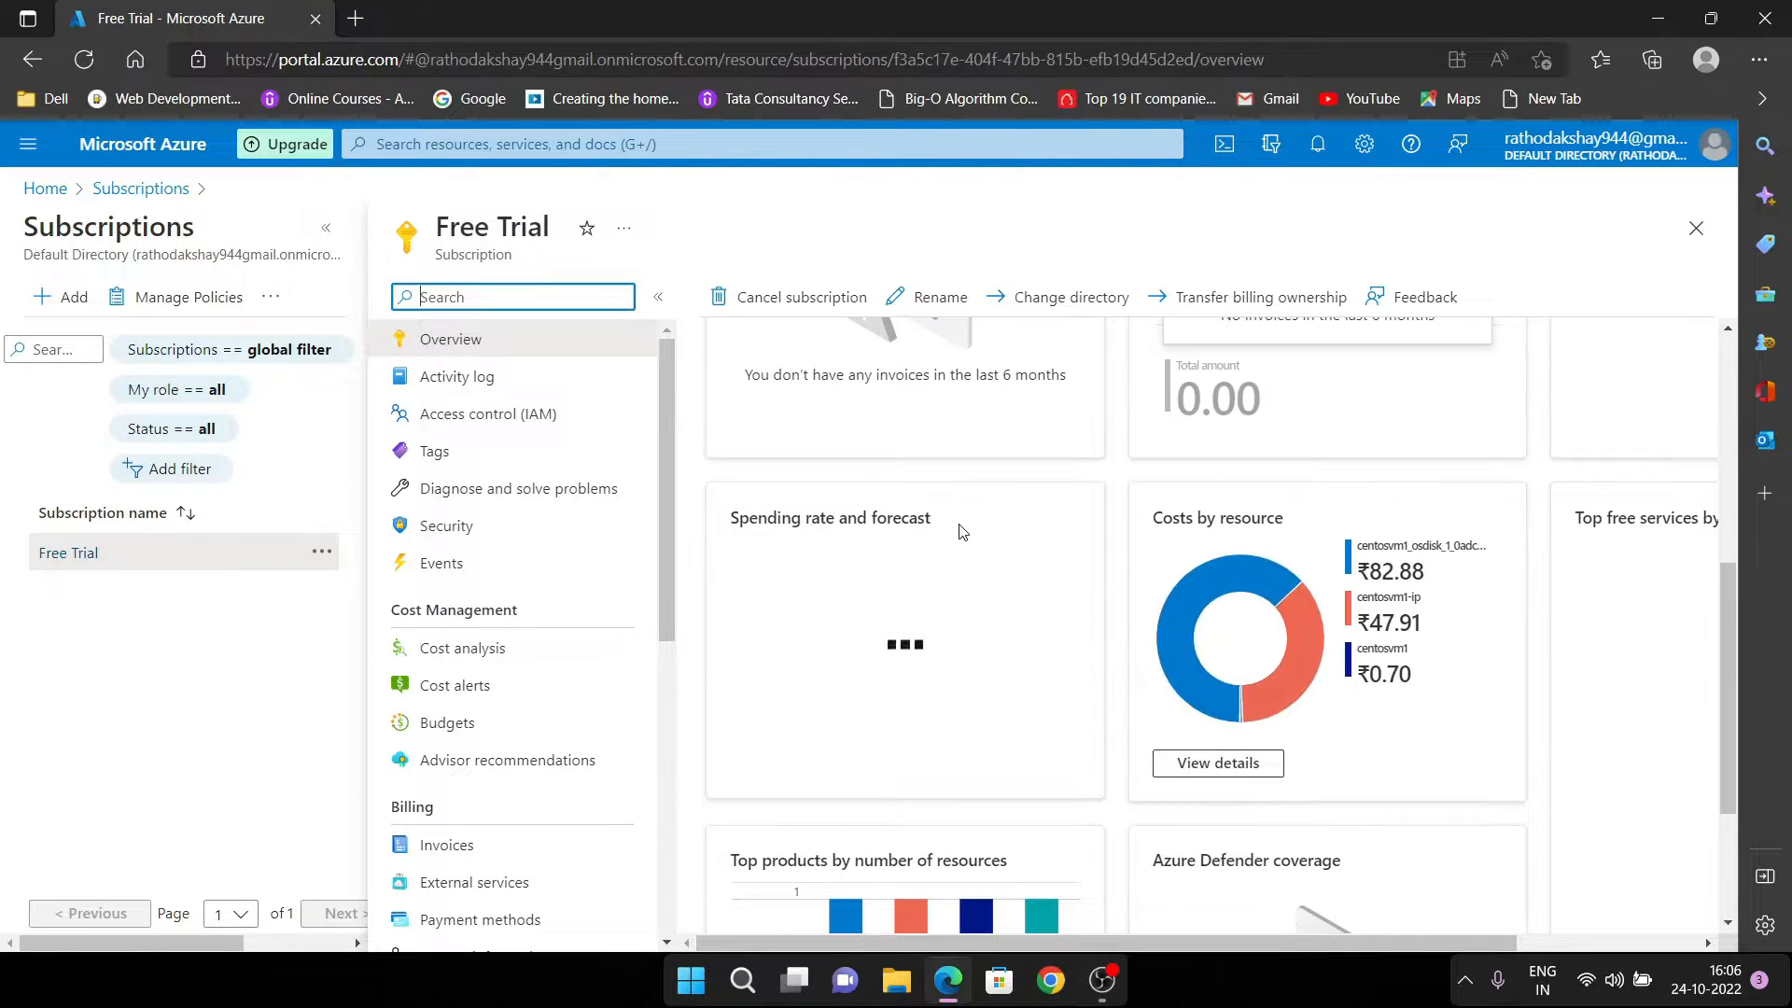
{"action": "scroll", "coordinate": [960, 532], "scroll_direction": "down", "scroll_amount": 3}
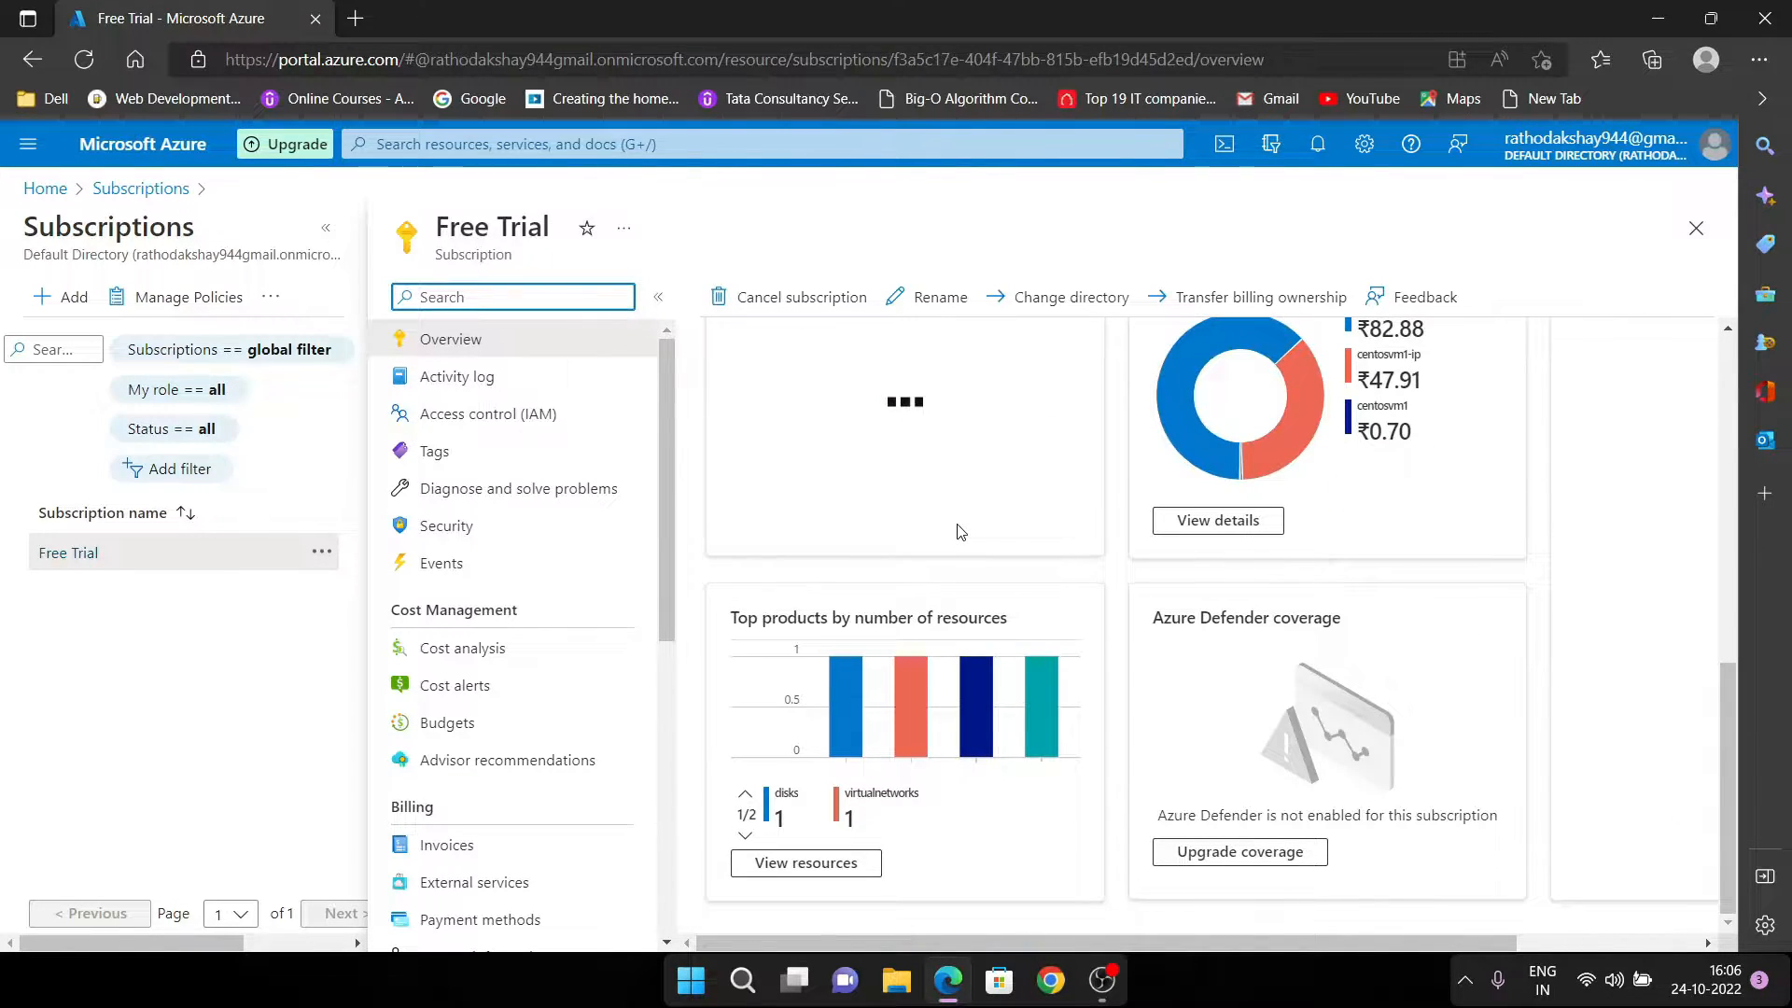
{"action": "scroll", "coordinate": [960, 532], "scroll_direction": "up", "scroll_amount": 8}
{"action": "scroll", "coordinate": [1036, 402], "scroll_direction": "down", "scroll_amount": 6}
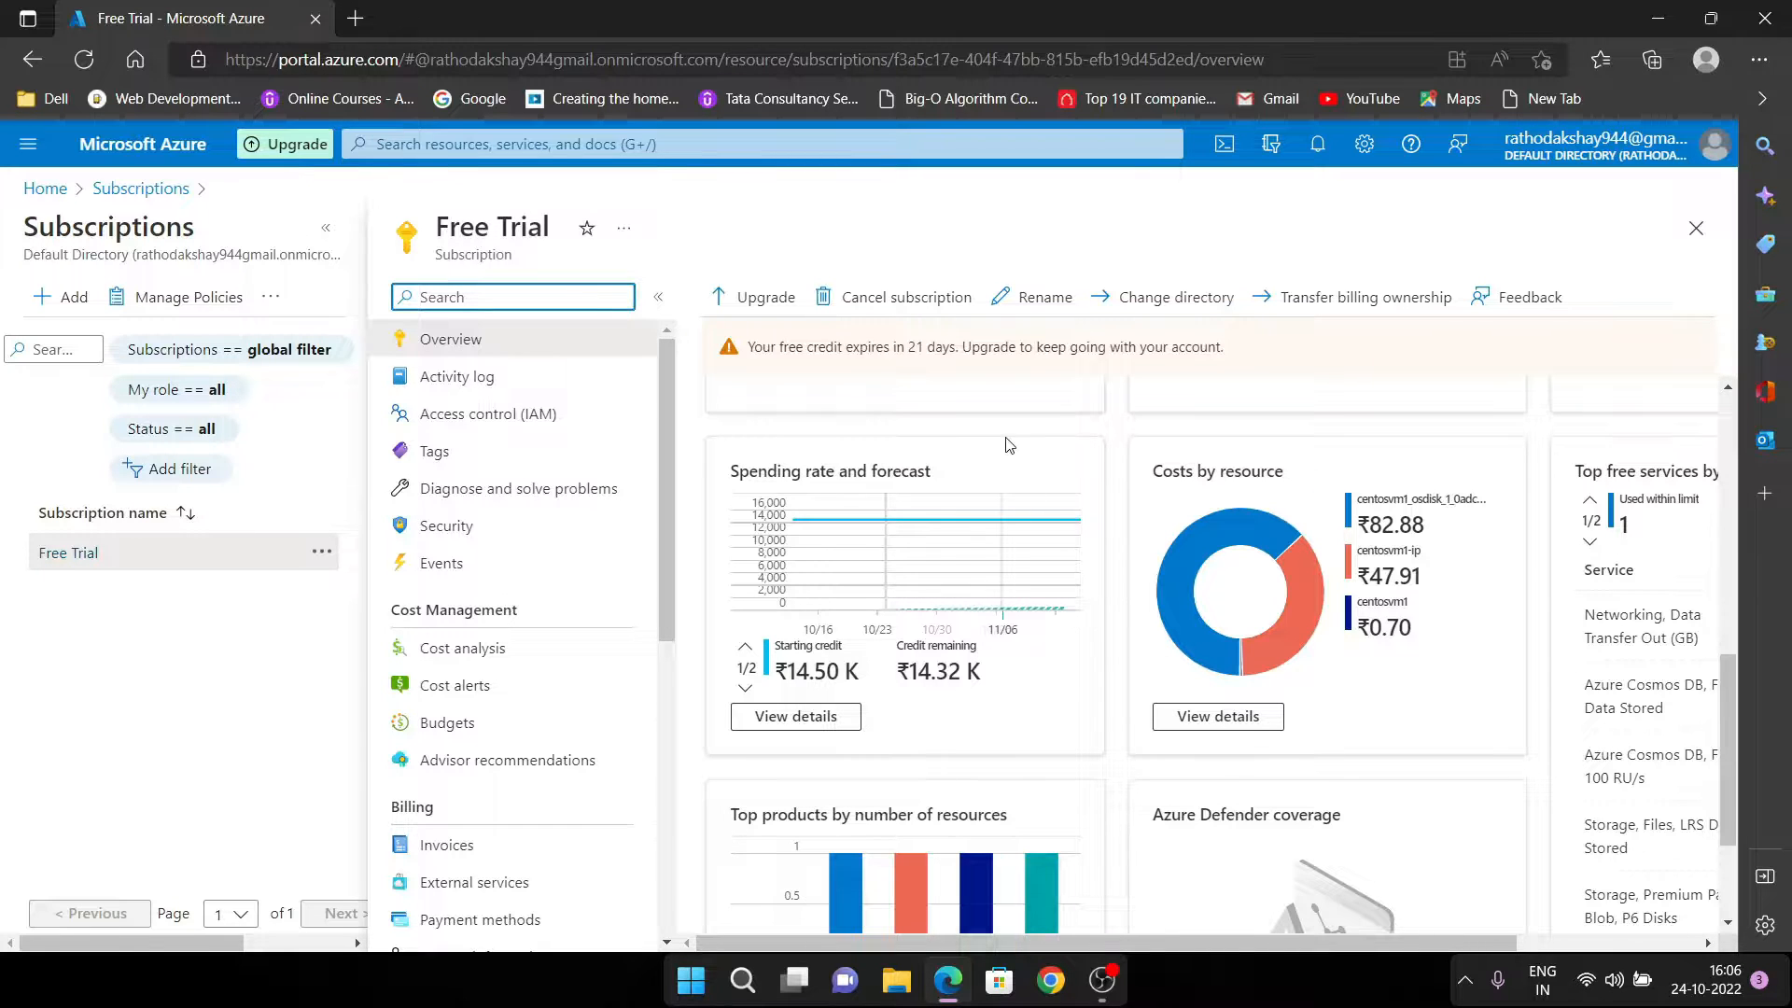
{"action": "scroll", "coordinate": [971, 494], "scroll_direction": "up", "scroll_amount": 8}
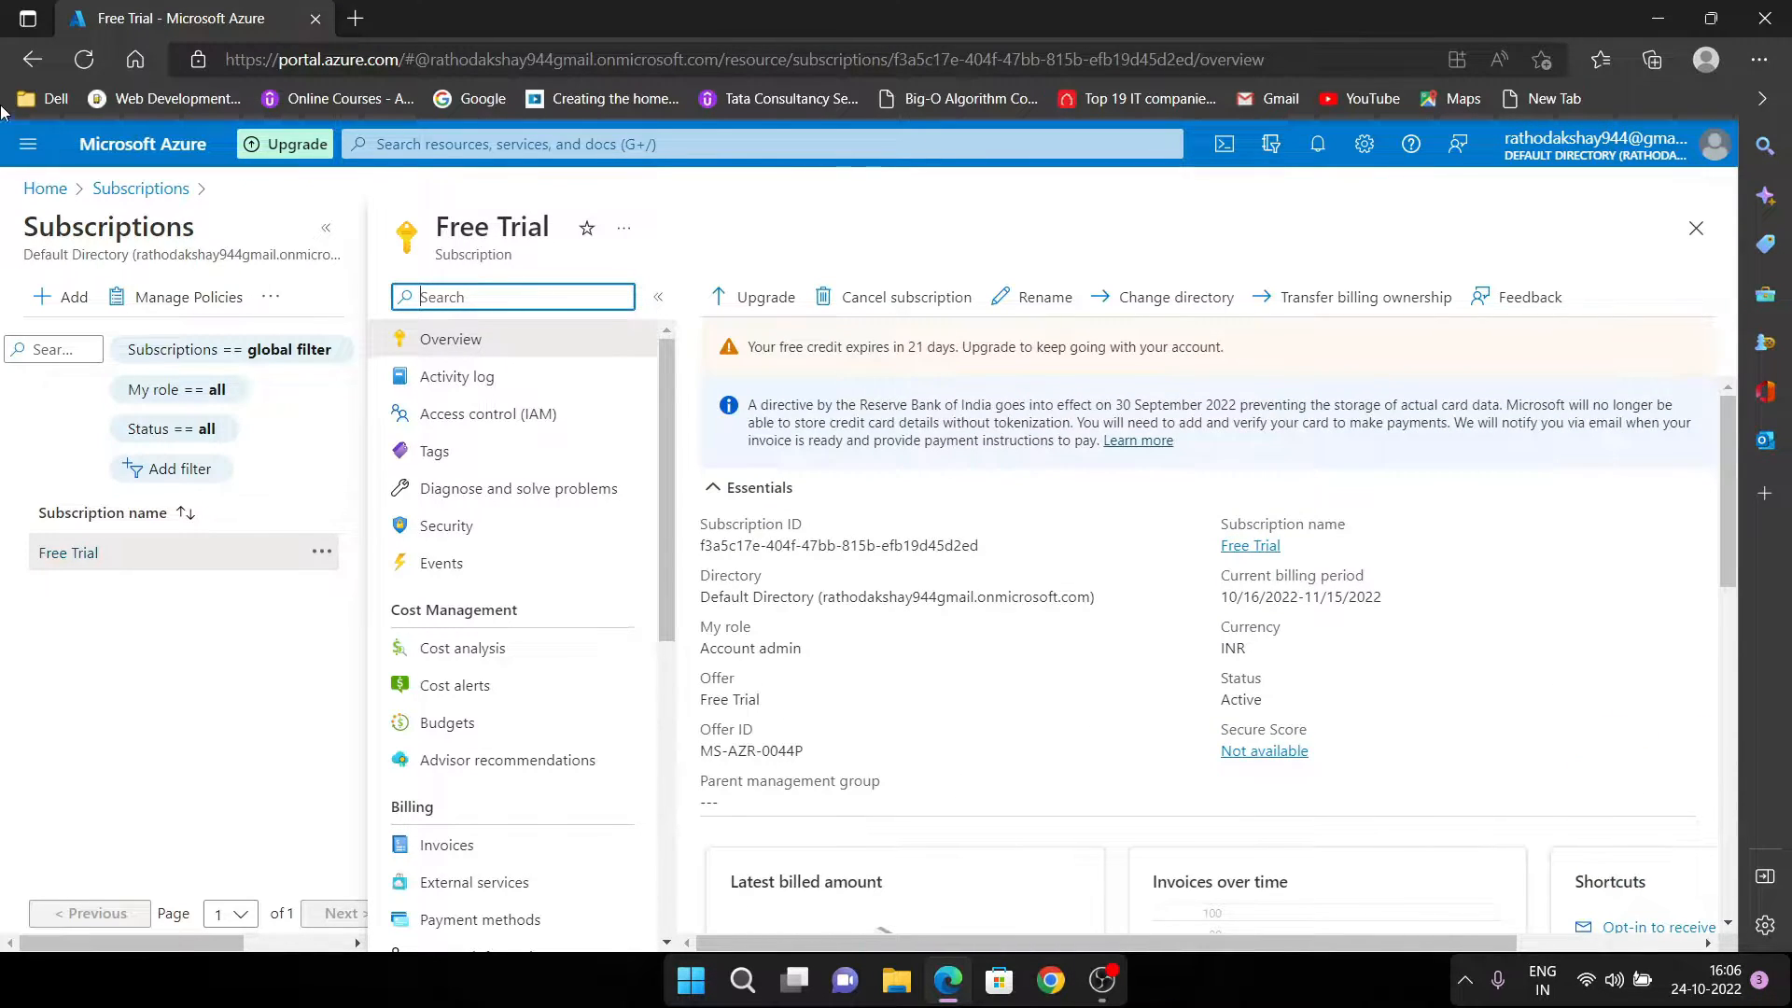
{"action": "left_click", "coordinate": [42, 188]}
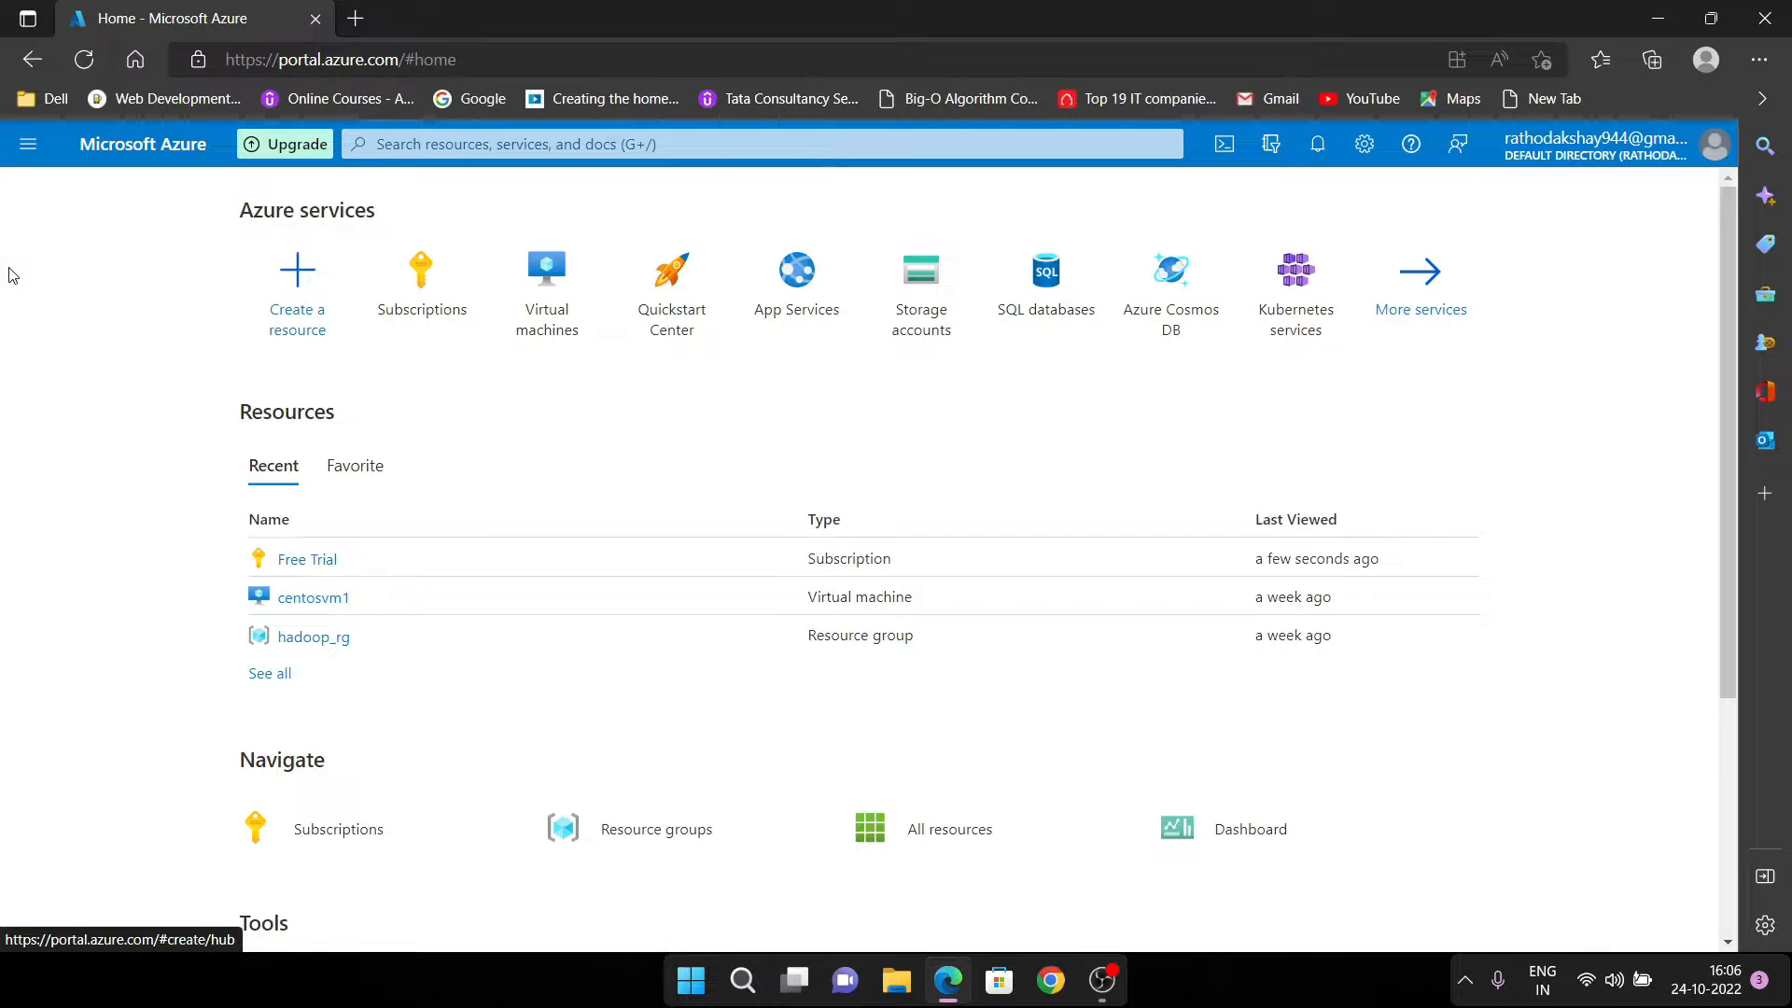
{"action": "left_click", "coordinate": [28, 145]}
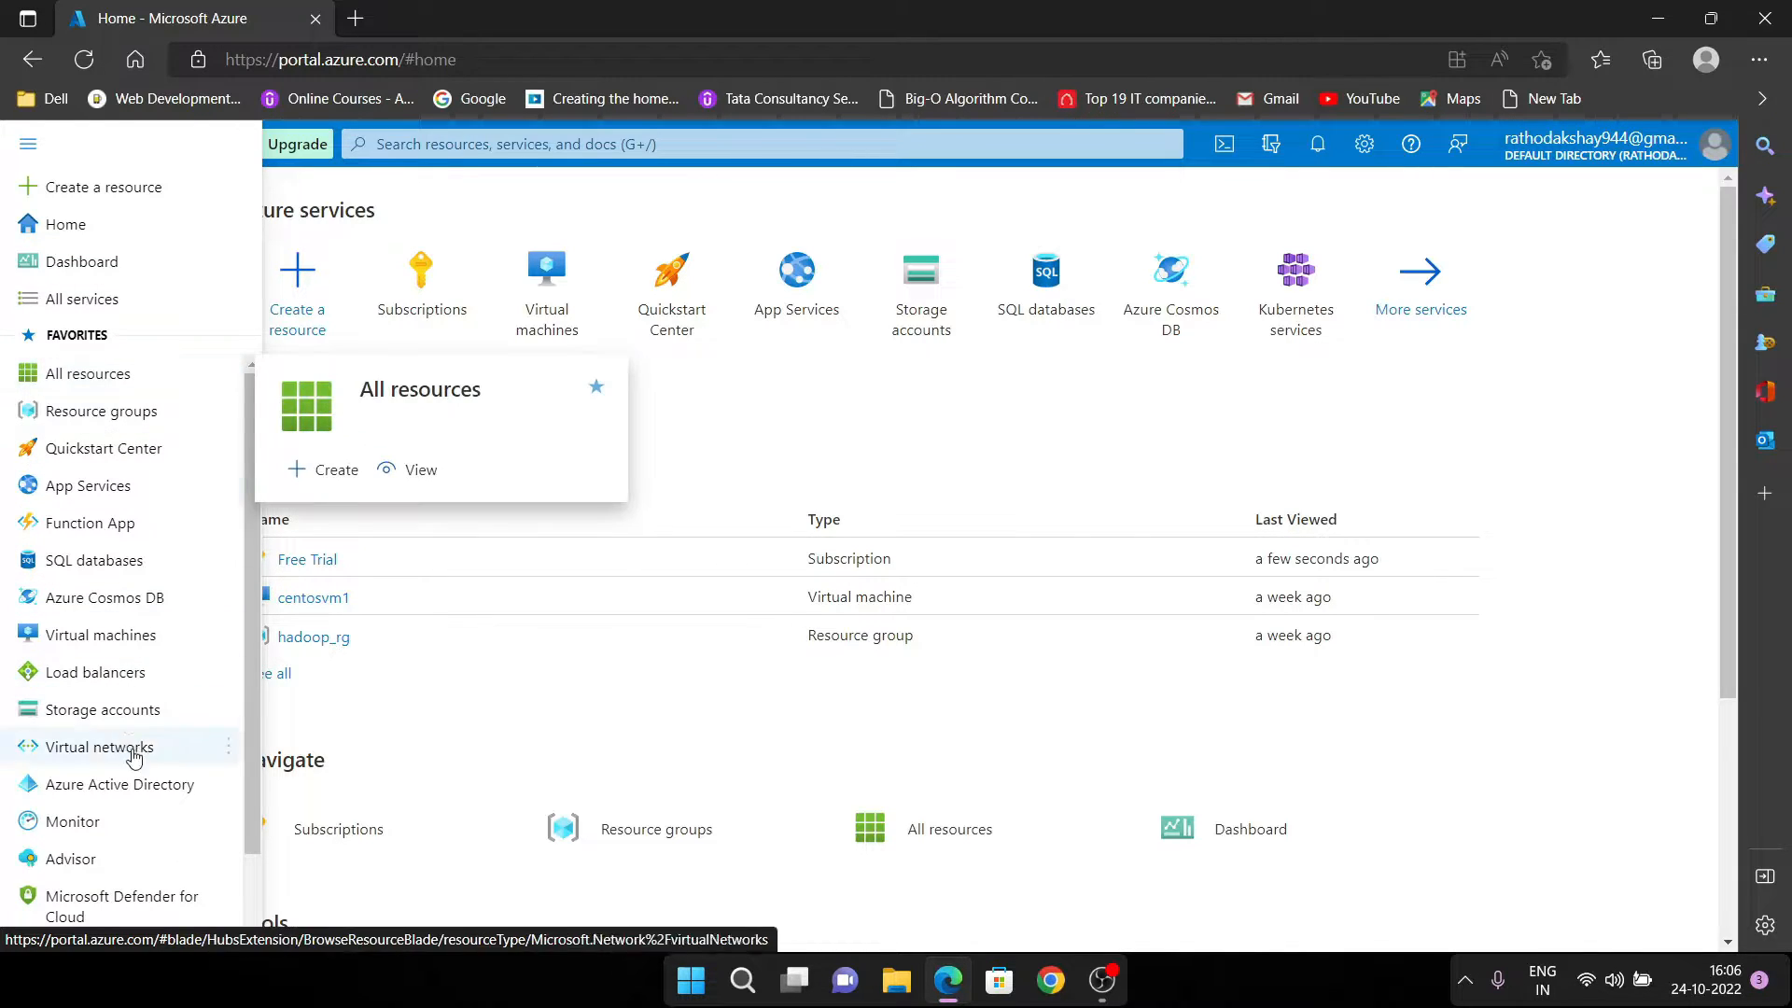
{"action": "left_click", "coordinate": [692, 449]}
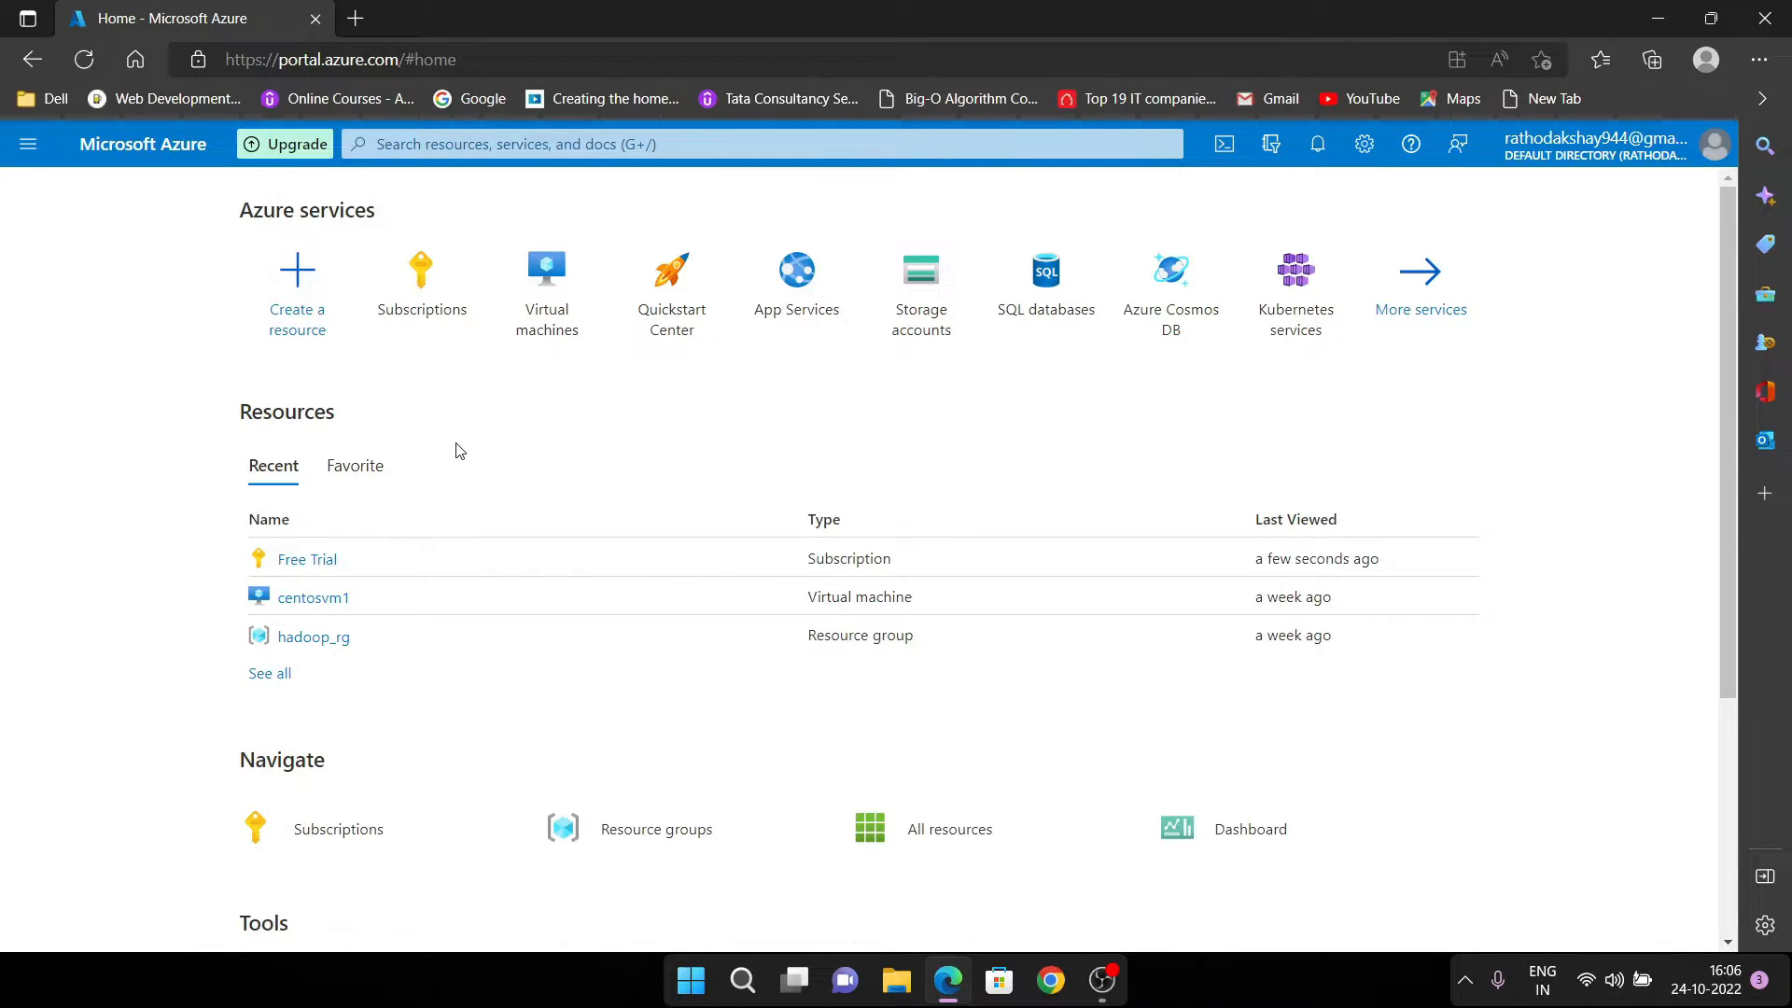
{"action": "scroll", "coordinate": [704, 428], "scroll_direction": "down", "scroll_amount": 4}
{"action": "scroll", "coordinate": [703, 427], "scroll_direction": "up", "scroll_amount": 4}
{"action": "left_click", "coordinate": [34, 160]}
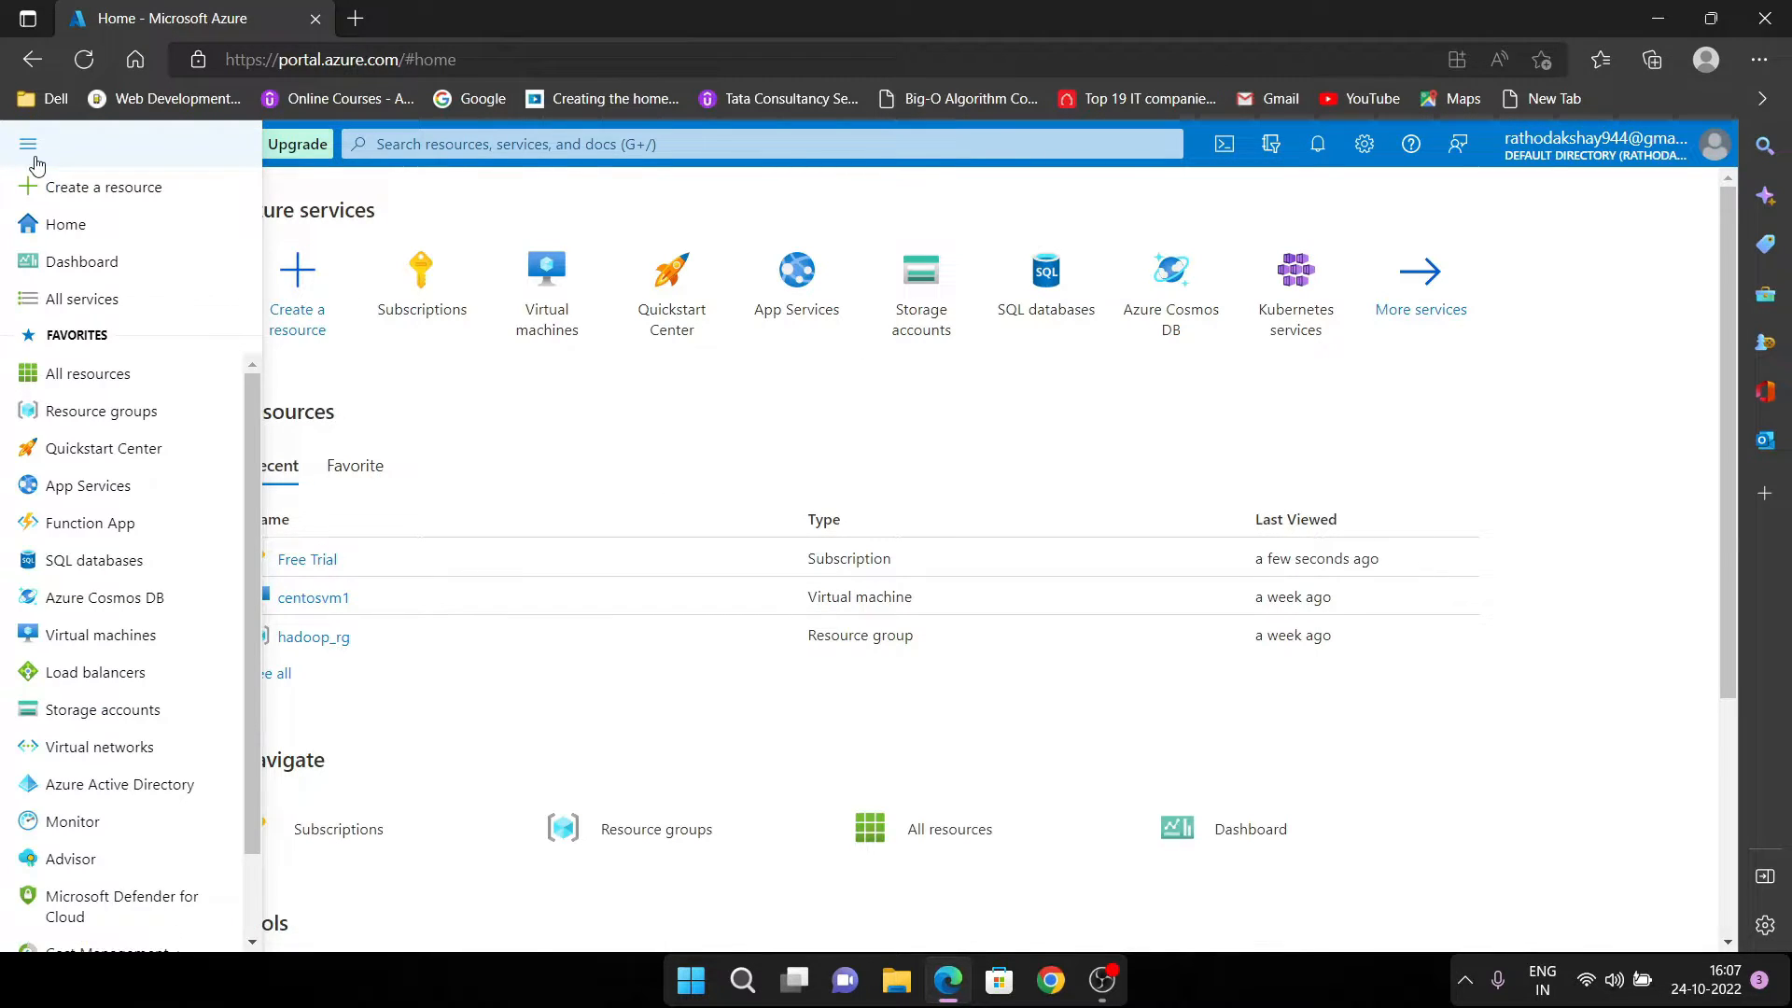
{"action": "left_click", "coordinate": [77, 234]}
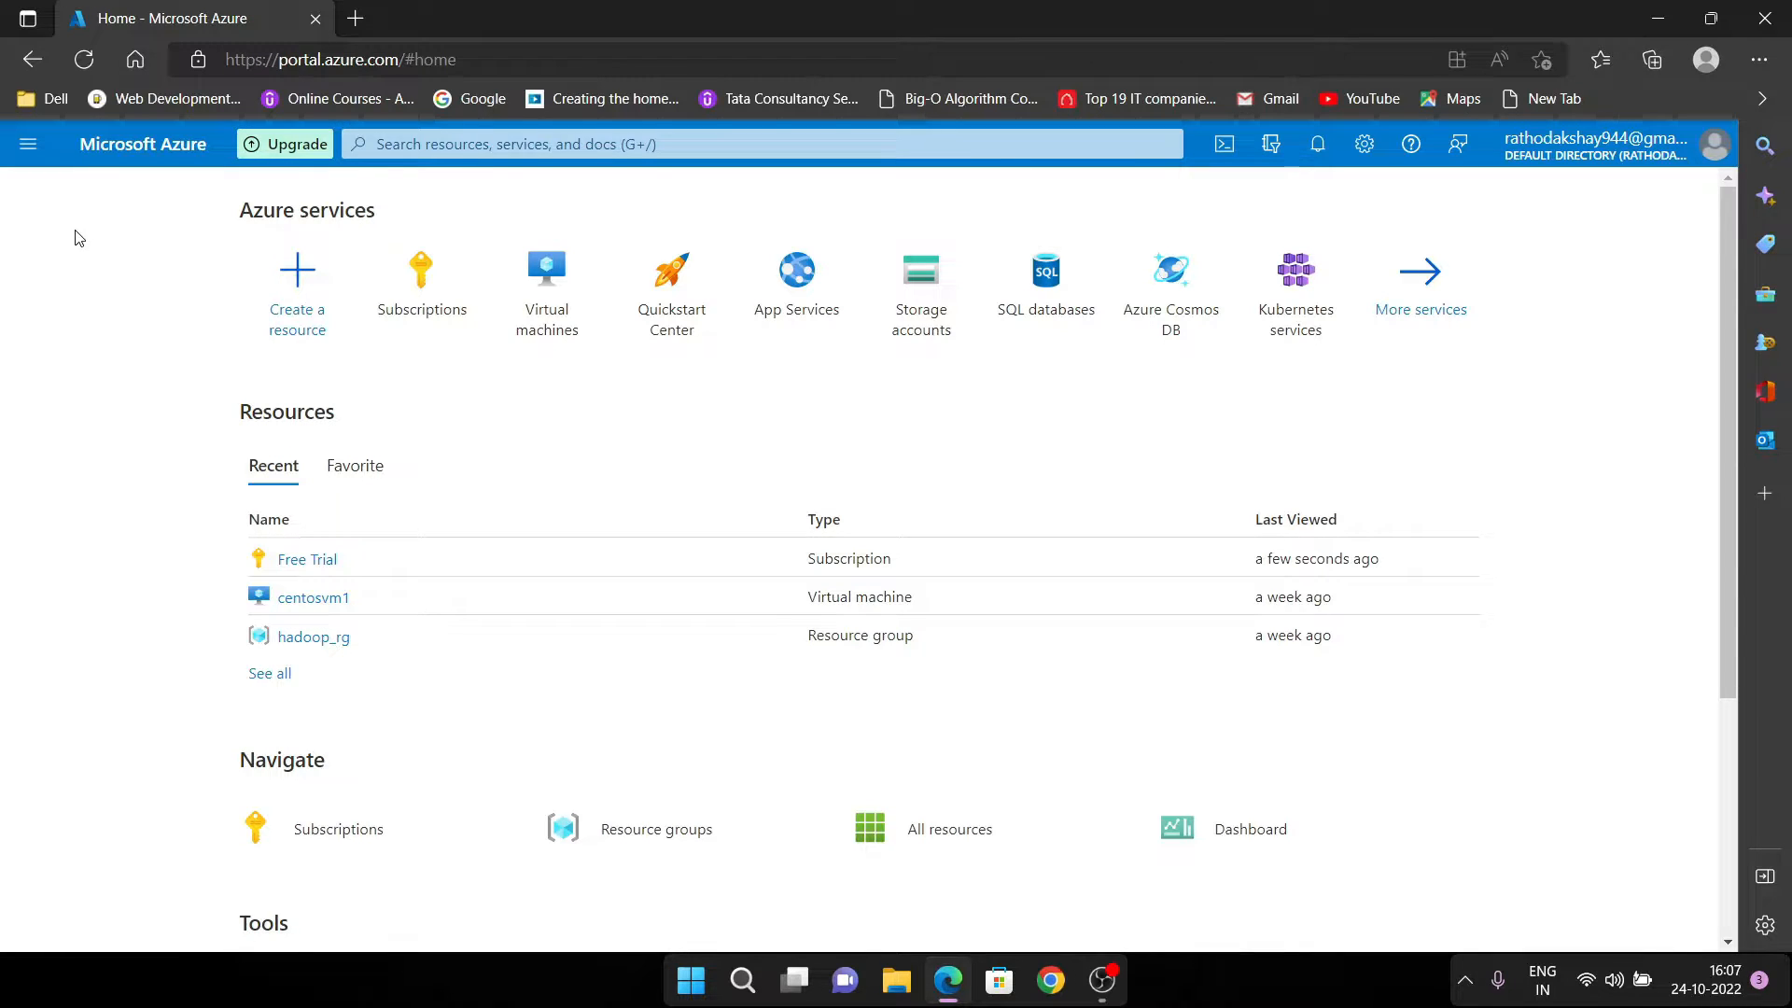
Open the full list of Azure services and look through its categories
{"action": "left_click", "coordinate": [28, 143]}
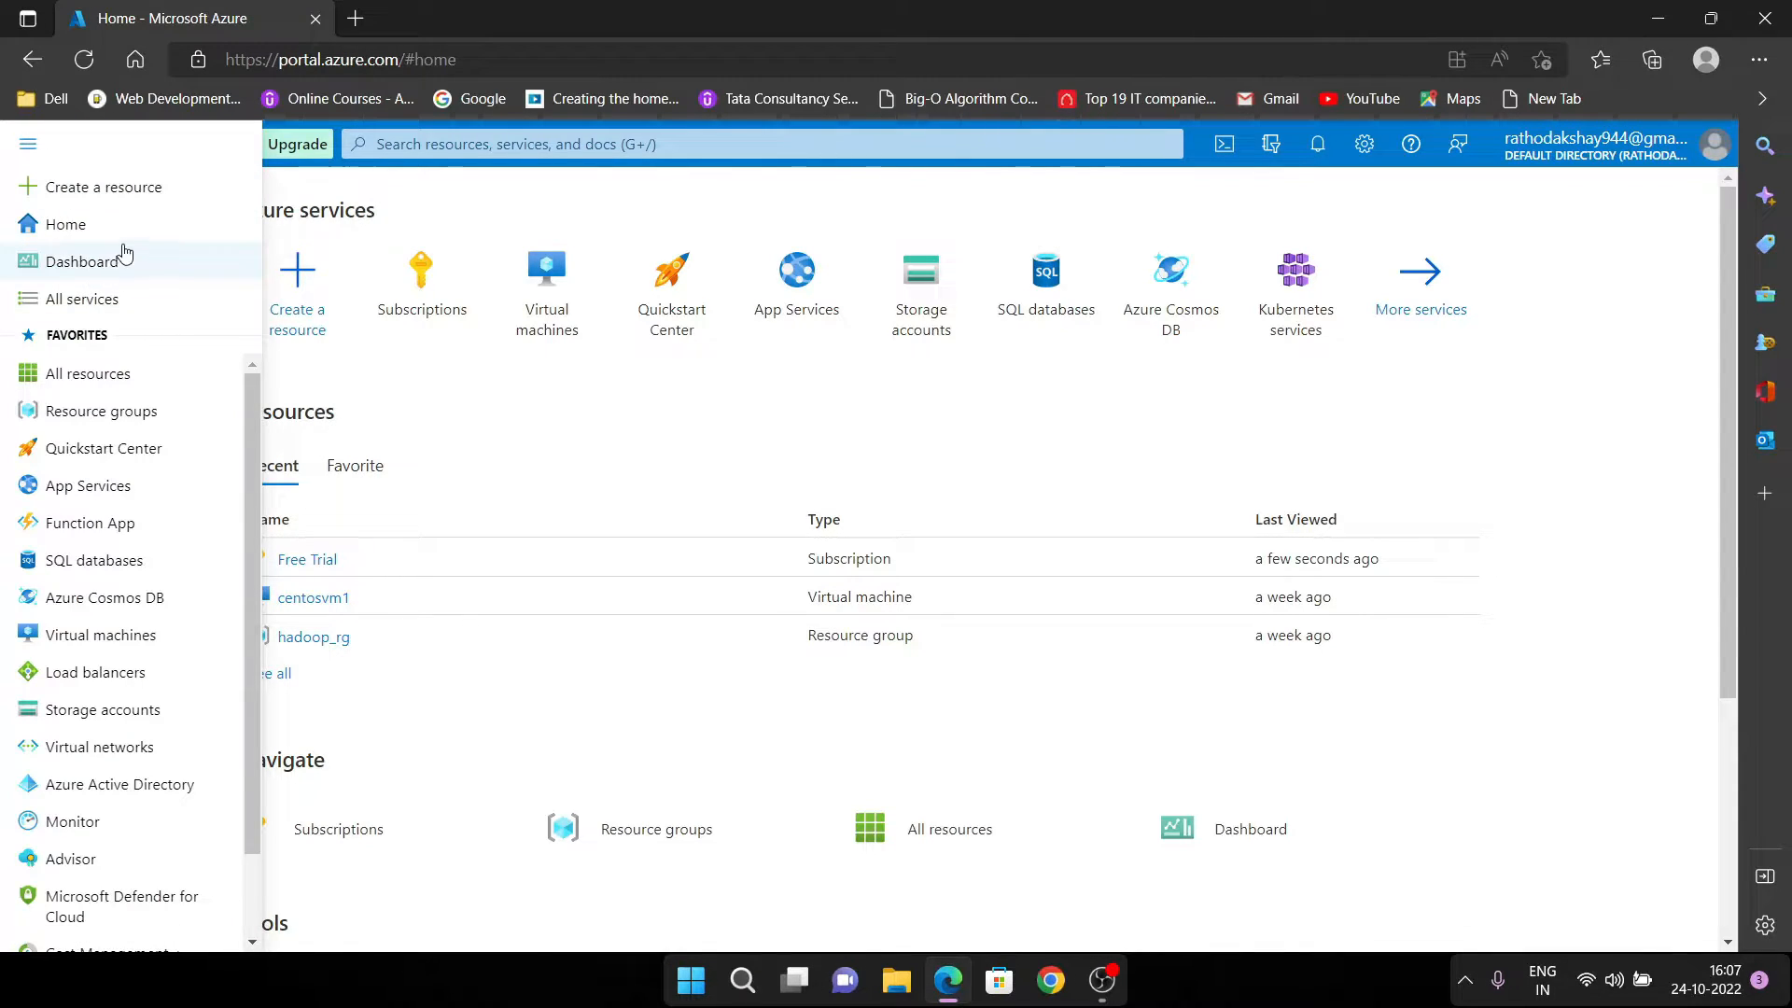
{"action": "left_click", "coordinate": [149, 315]}
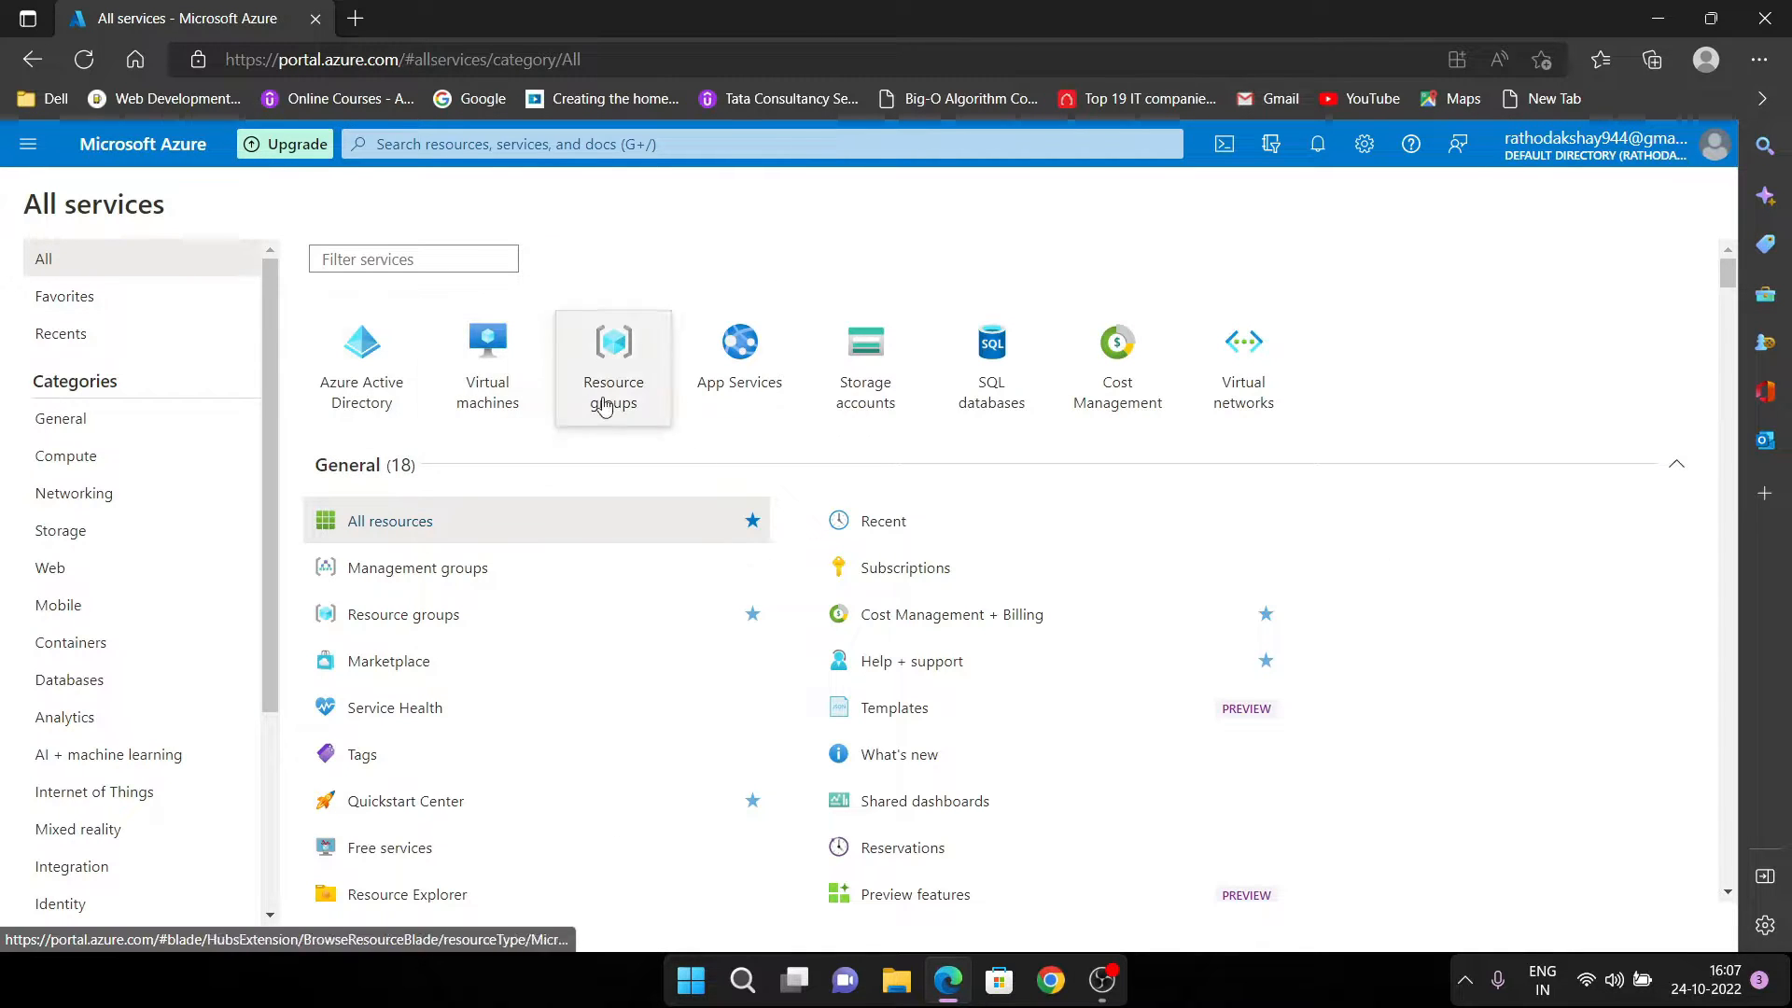
{"action": "scroll", "coordinate": [857, 663], "scroll_direction": "down", "scroll_amount": 5}
{"action": "scroll", "coordinate": [809, 664], "scroll_direction": "down", "scroll_amount": 5}
{"action": "scroll", "coordinate": [803, 663], "scroll_direction": "up", "scroll_amount": 10}
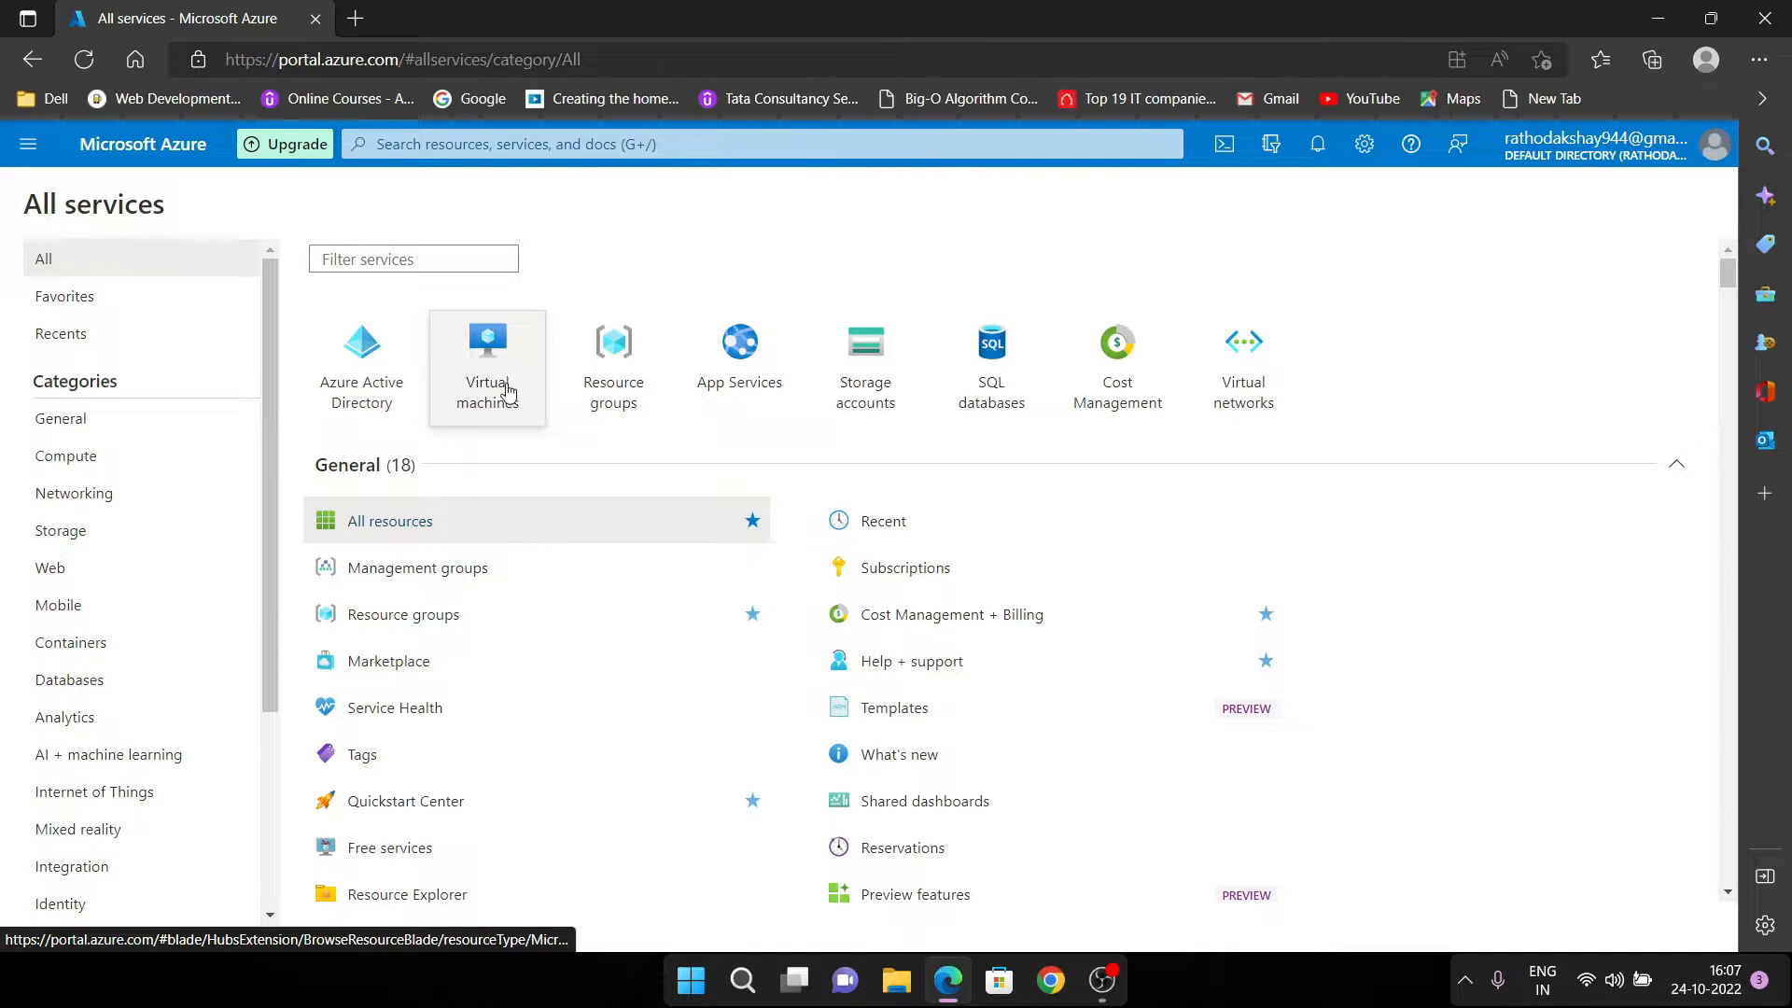
Start creating an Azure virtual machine from the Virtual machines service and look over the basic settings
{"action": "left_click", "coordinate": [474, 389]}
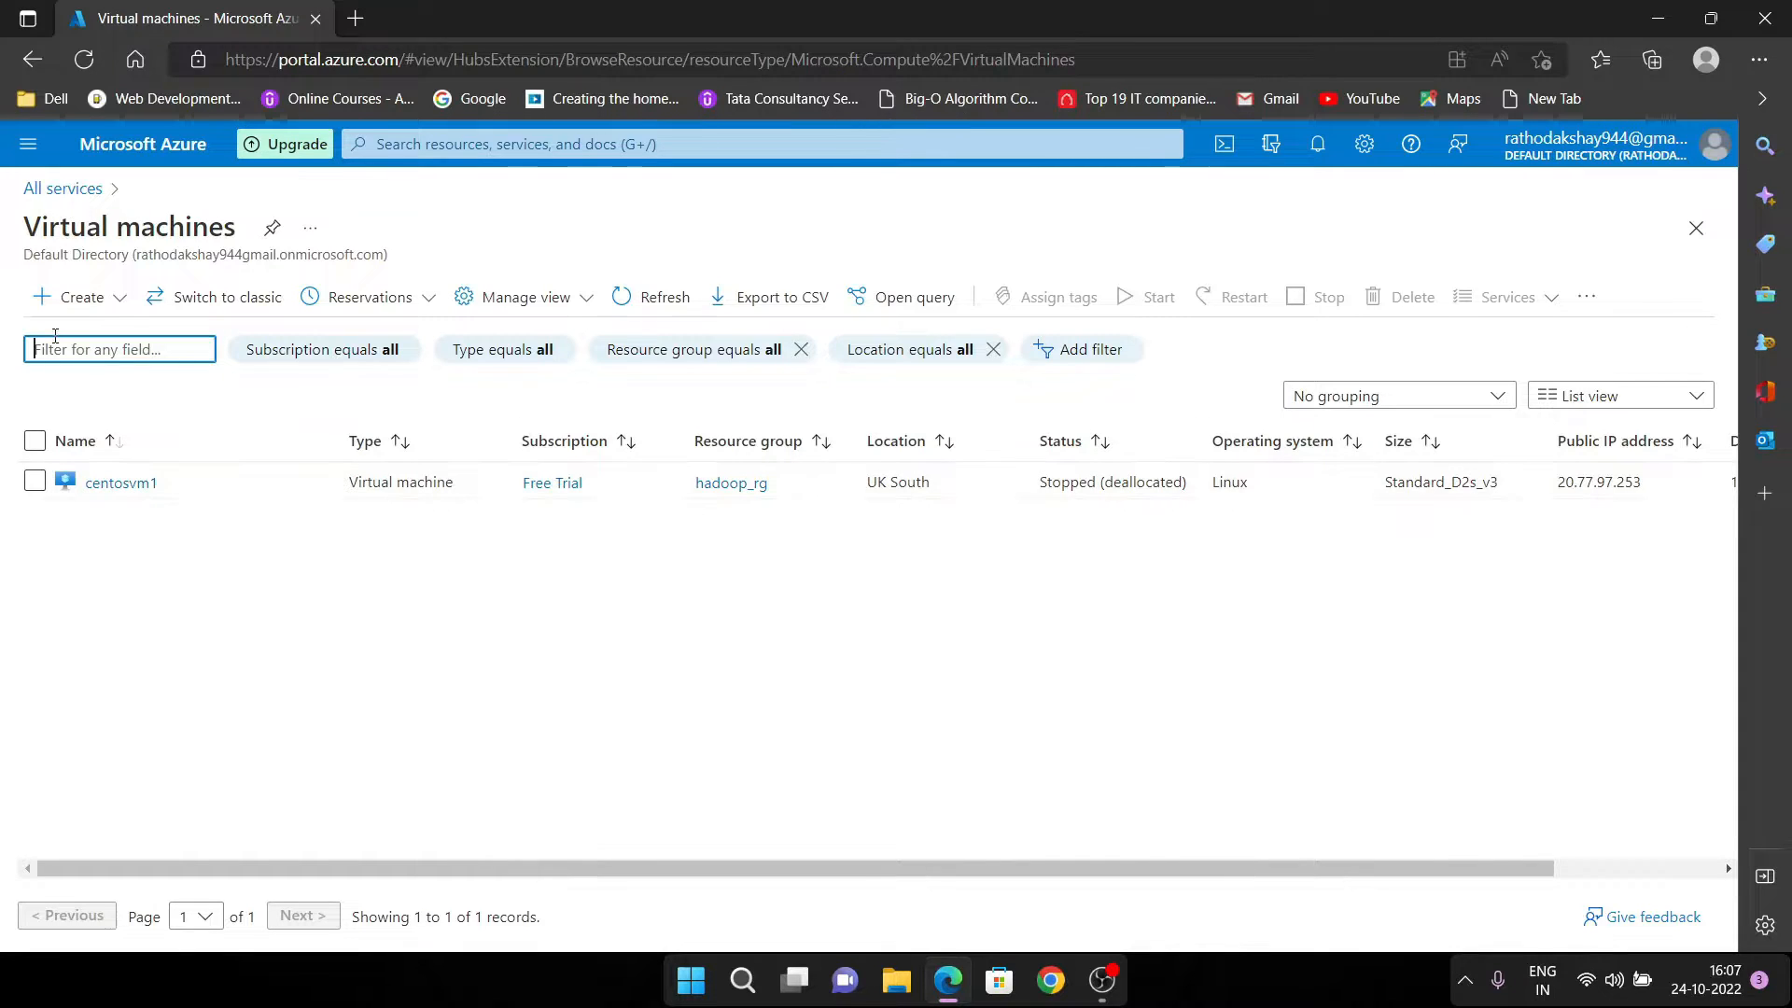
{"action": "left_click", "coordinate": [82, 301]}
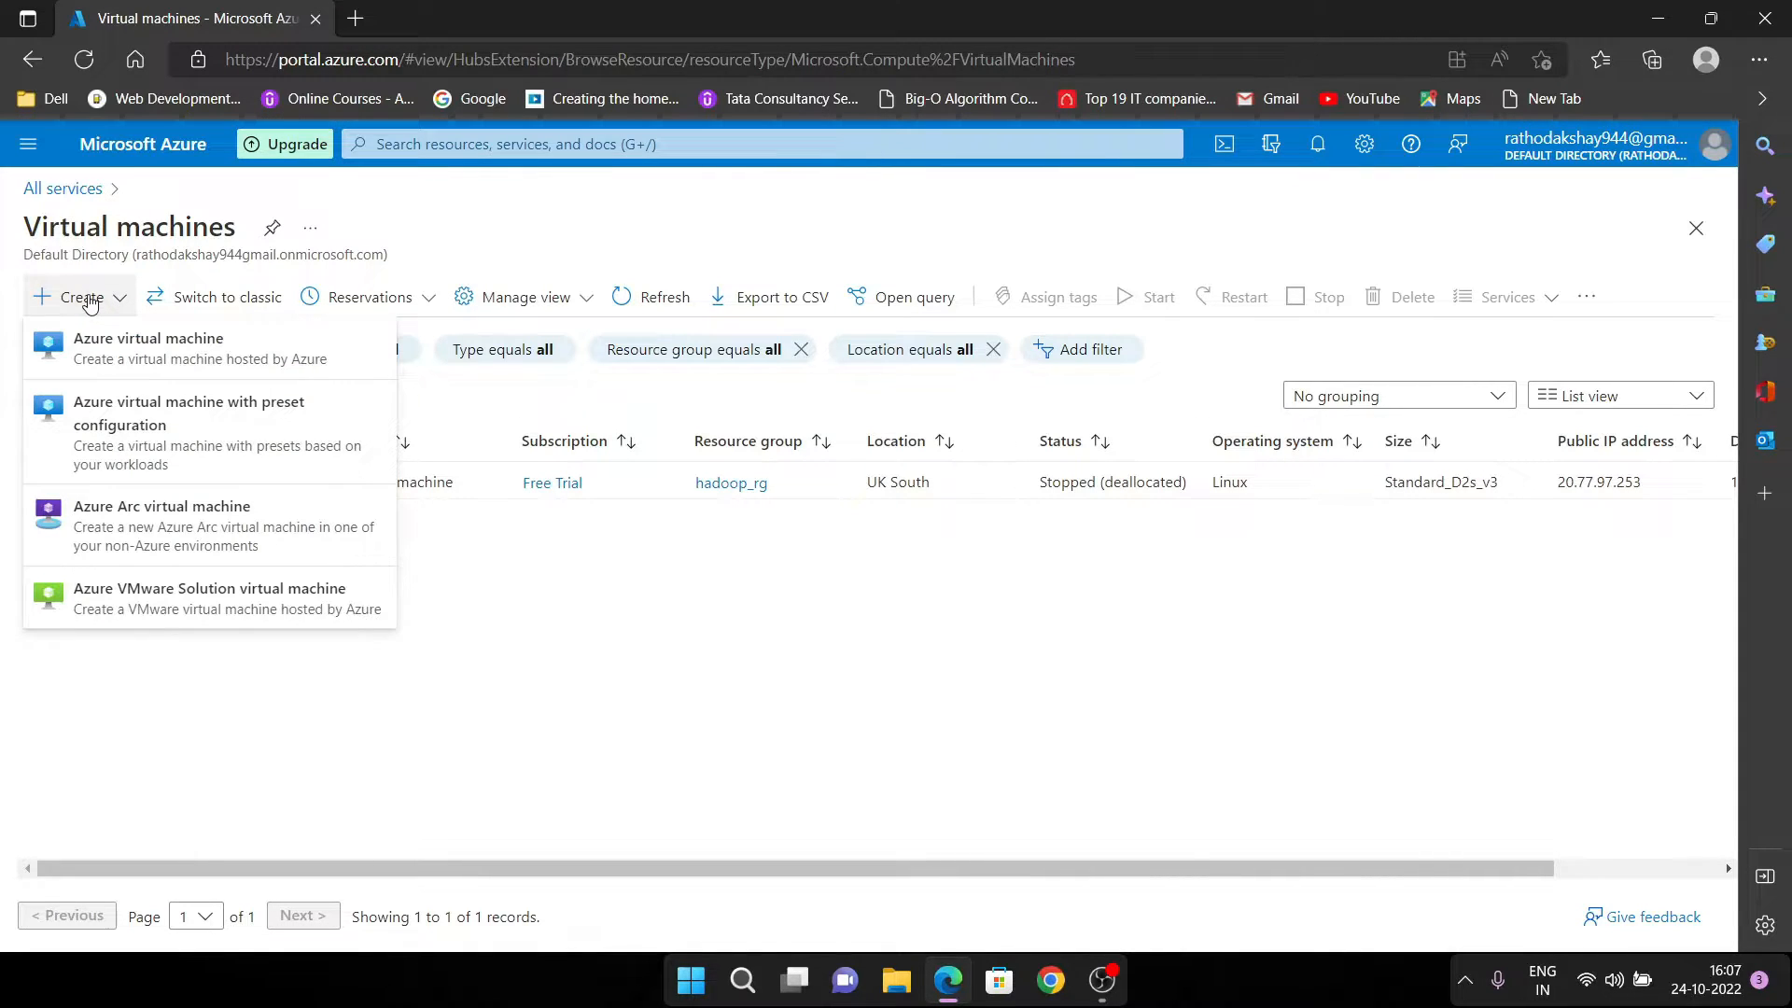
{"action": "left_click", "coordinate": [268, 348]}
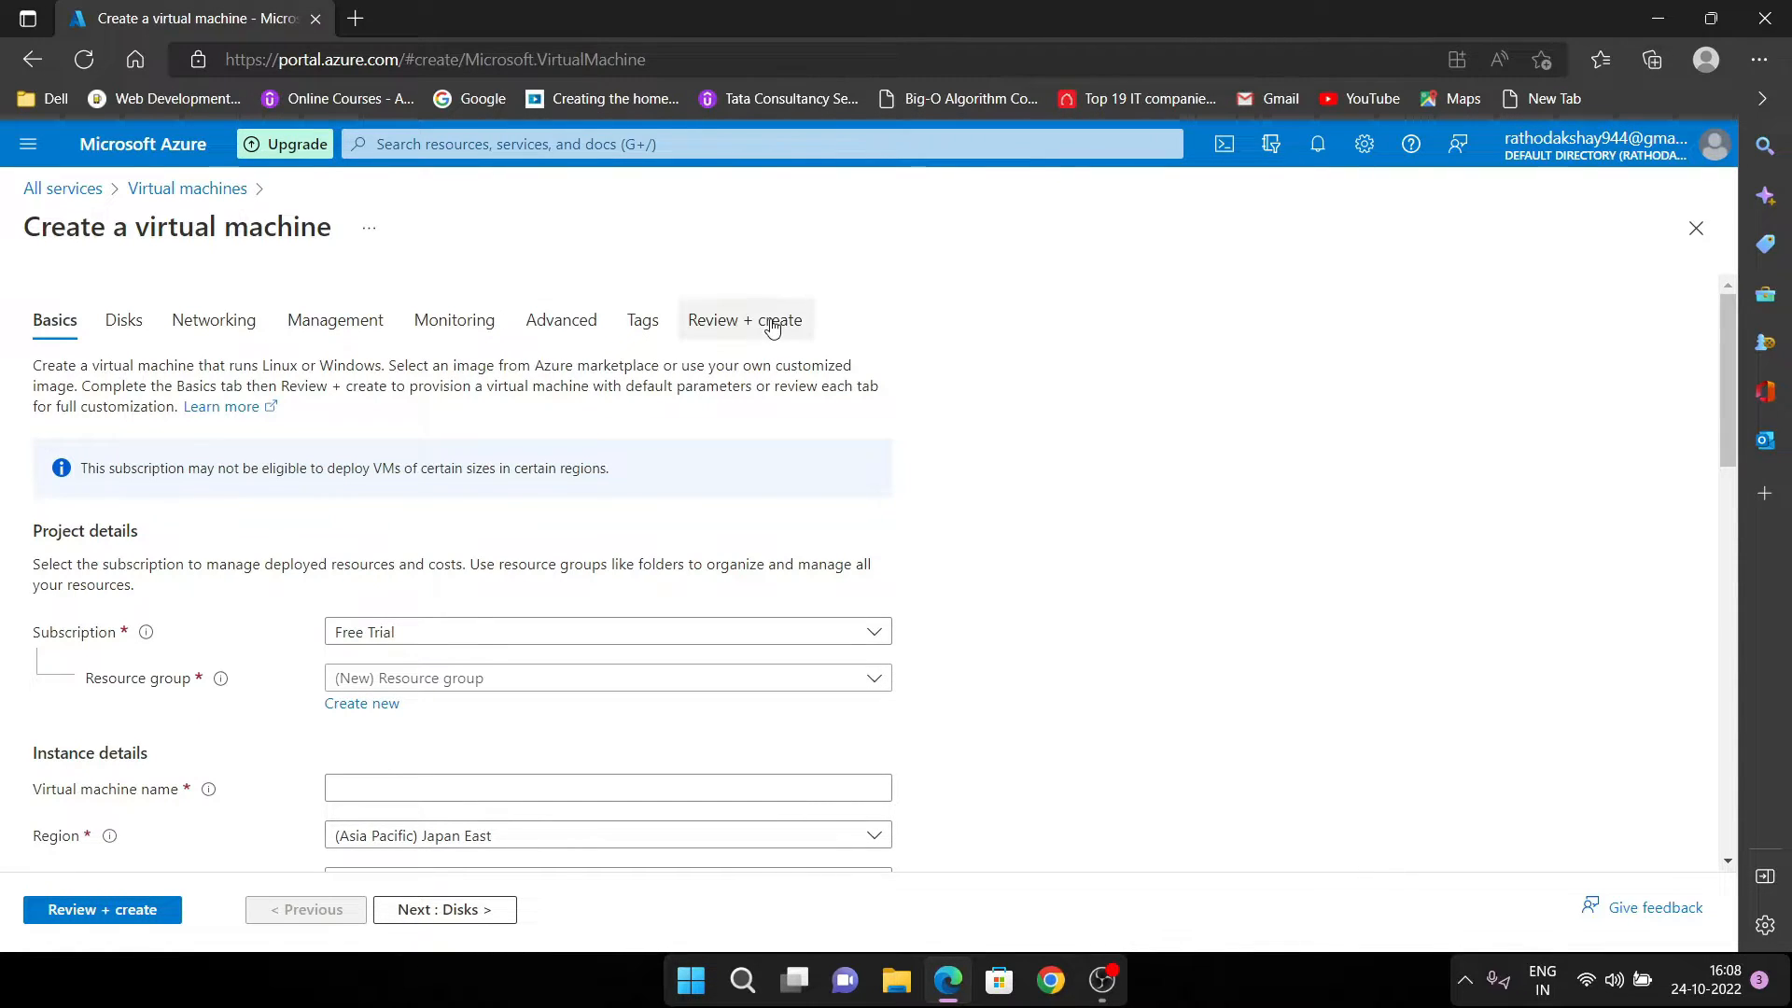
{"action": "scroll", "coordinate": [773, 328], "scroll_direction": "down", "scroll_amount": 10}
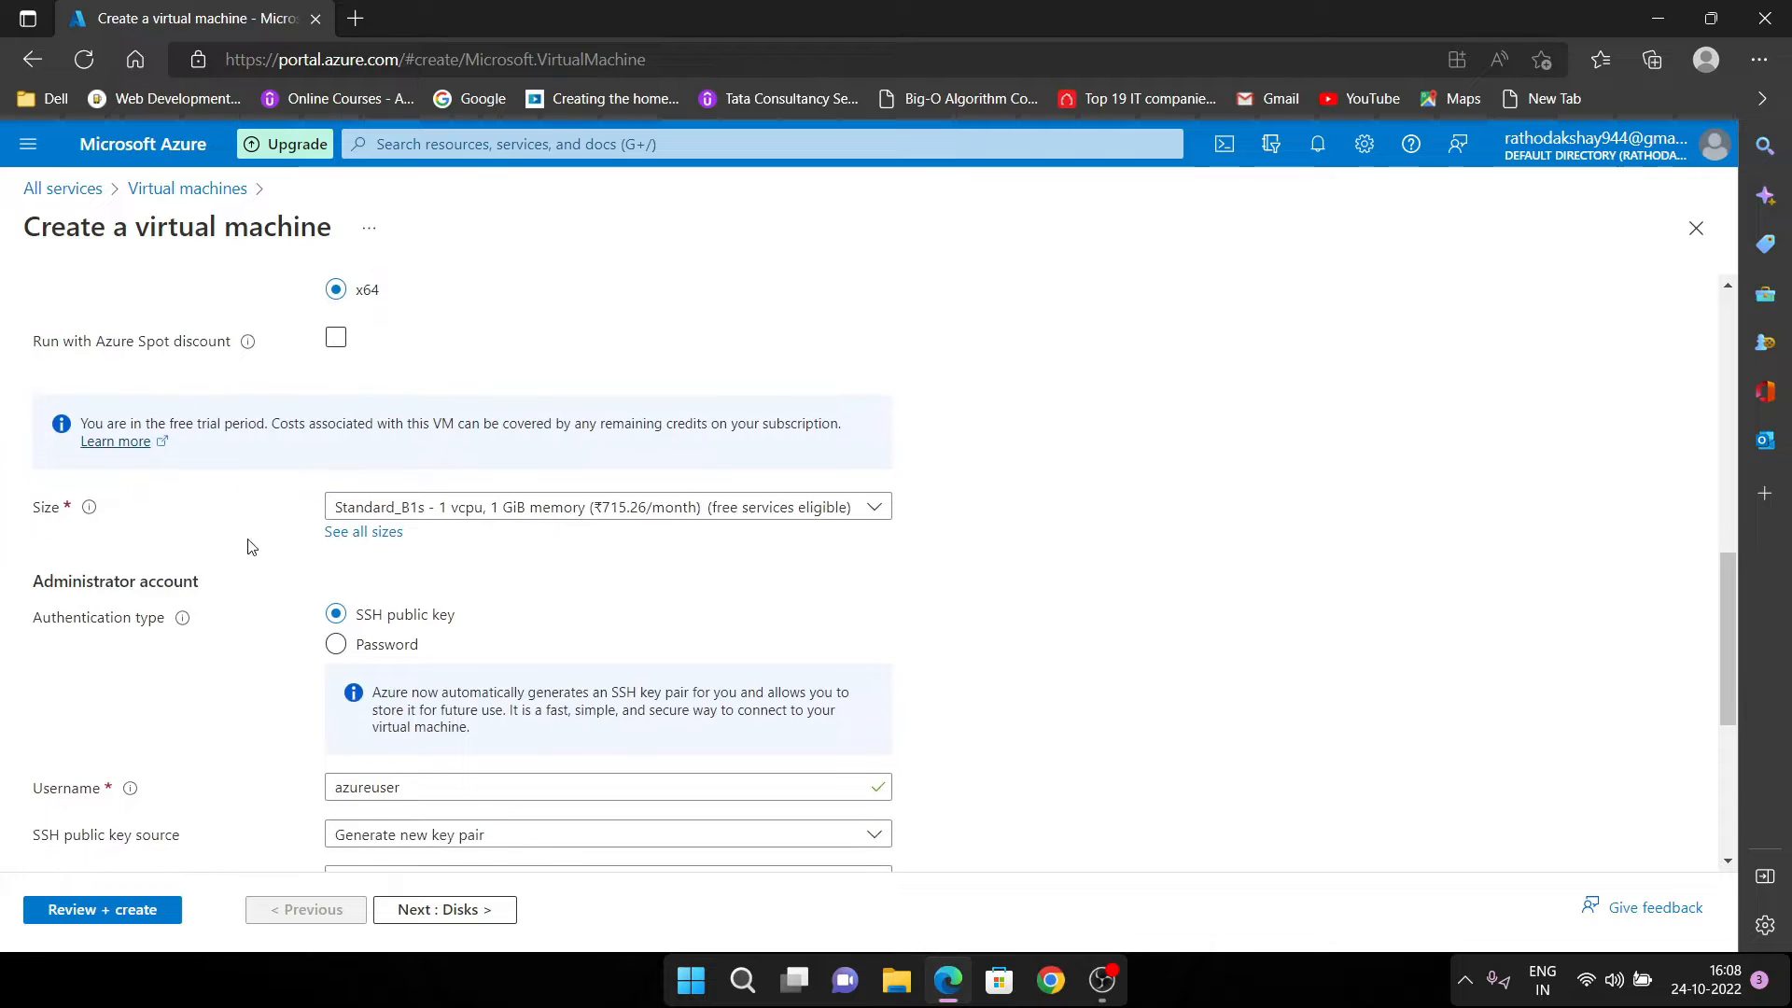
{"action": "scroll", "coordinate": [416, 701], "scroll_direction": "up", "scroll_amount": 10}
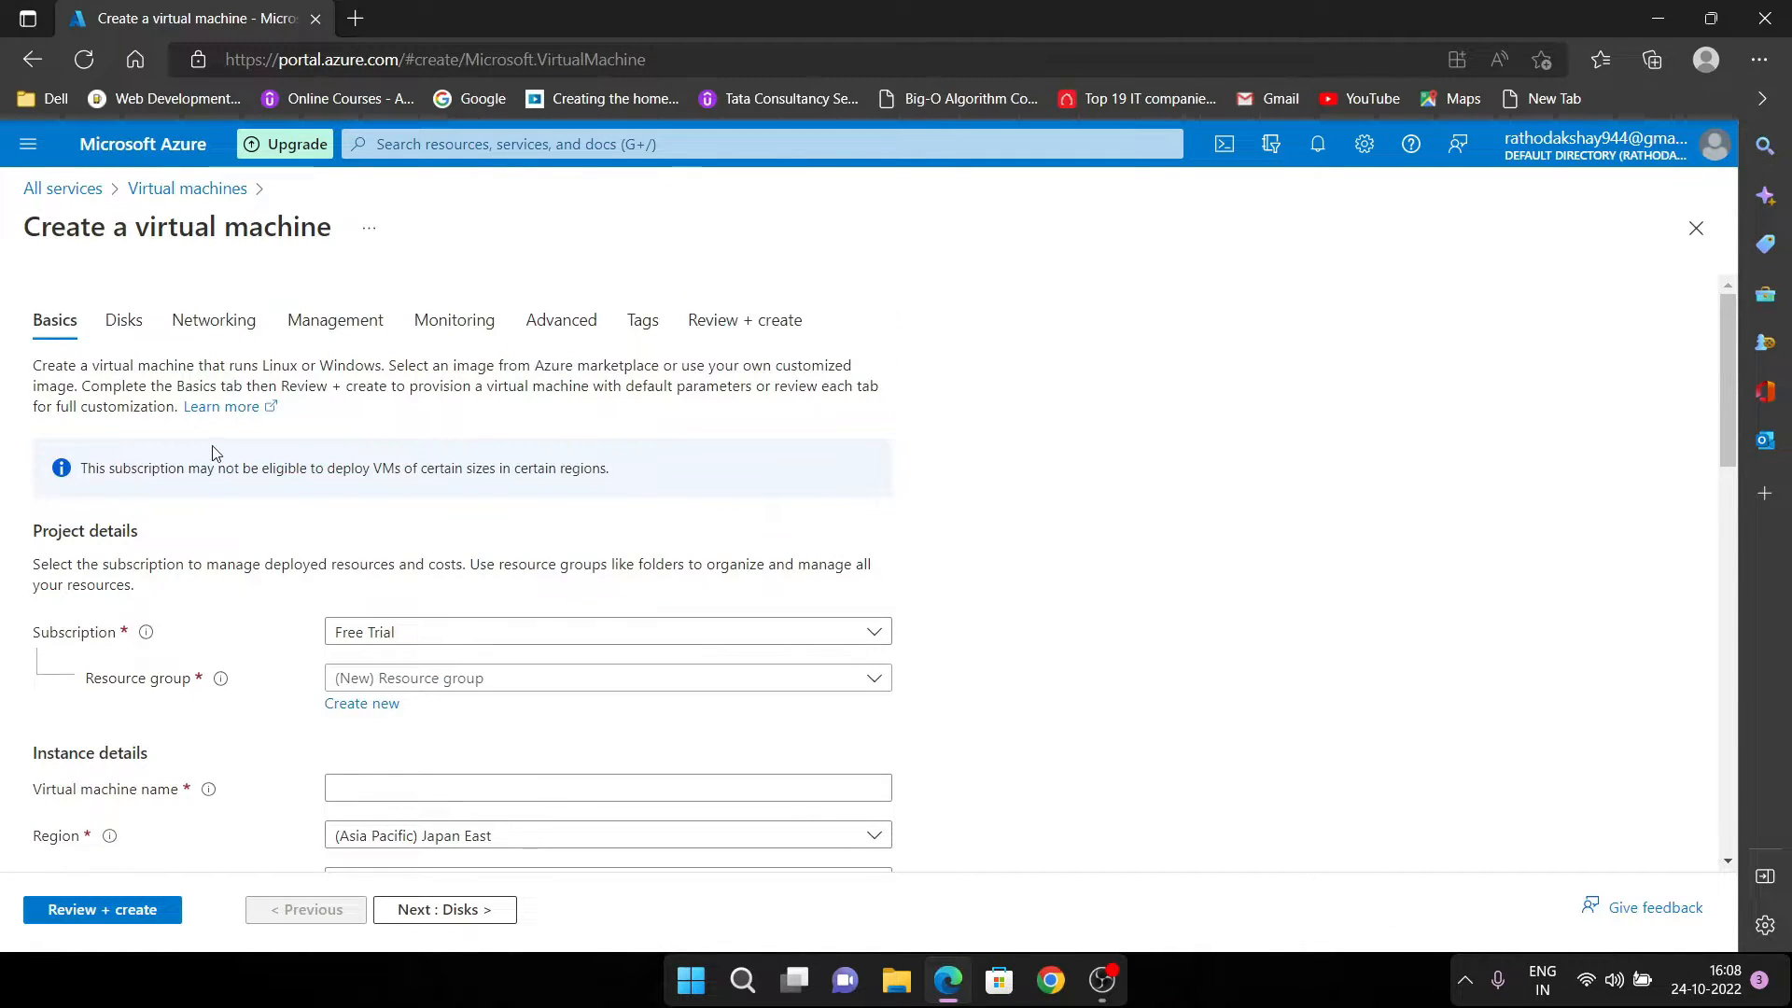
Choose the Free Trial subscription for the virtual machine
{"action": "scroll", "coordinate": [186, 614], "scroll_direction": "down", "scroll_amount": 1}
{"action": "scroll", "coordinate": [186, 613], "scroll_direction": "down", "scroll_amount": 1}
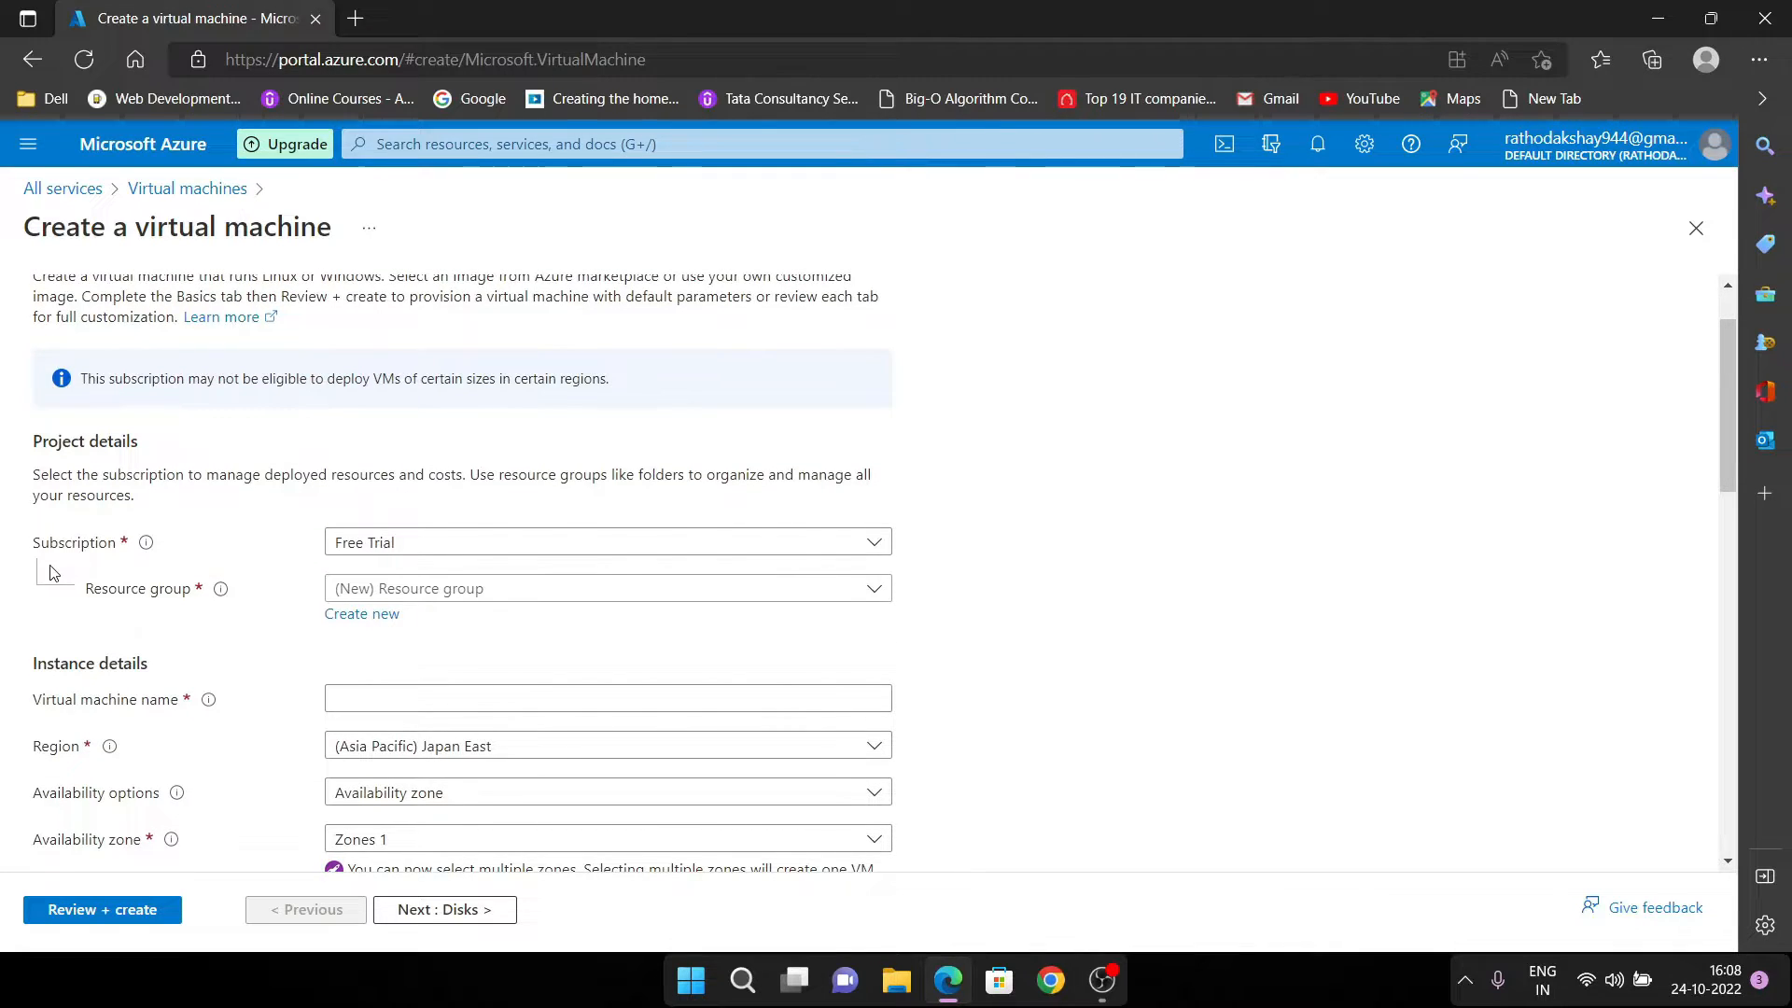
{"action": "left_click", "coordinate": [448, 548]}
{"action": "left_click", "coordinate": [417, 625]}
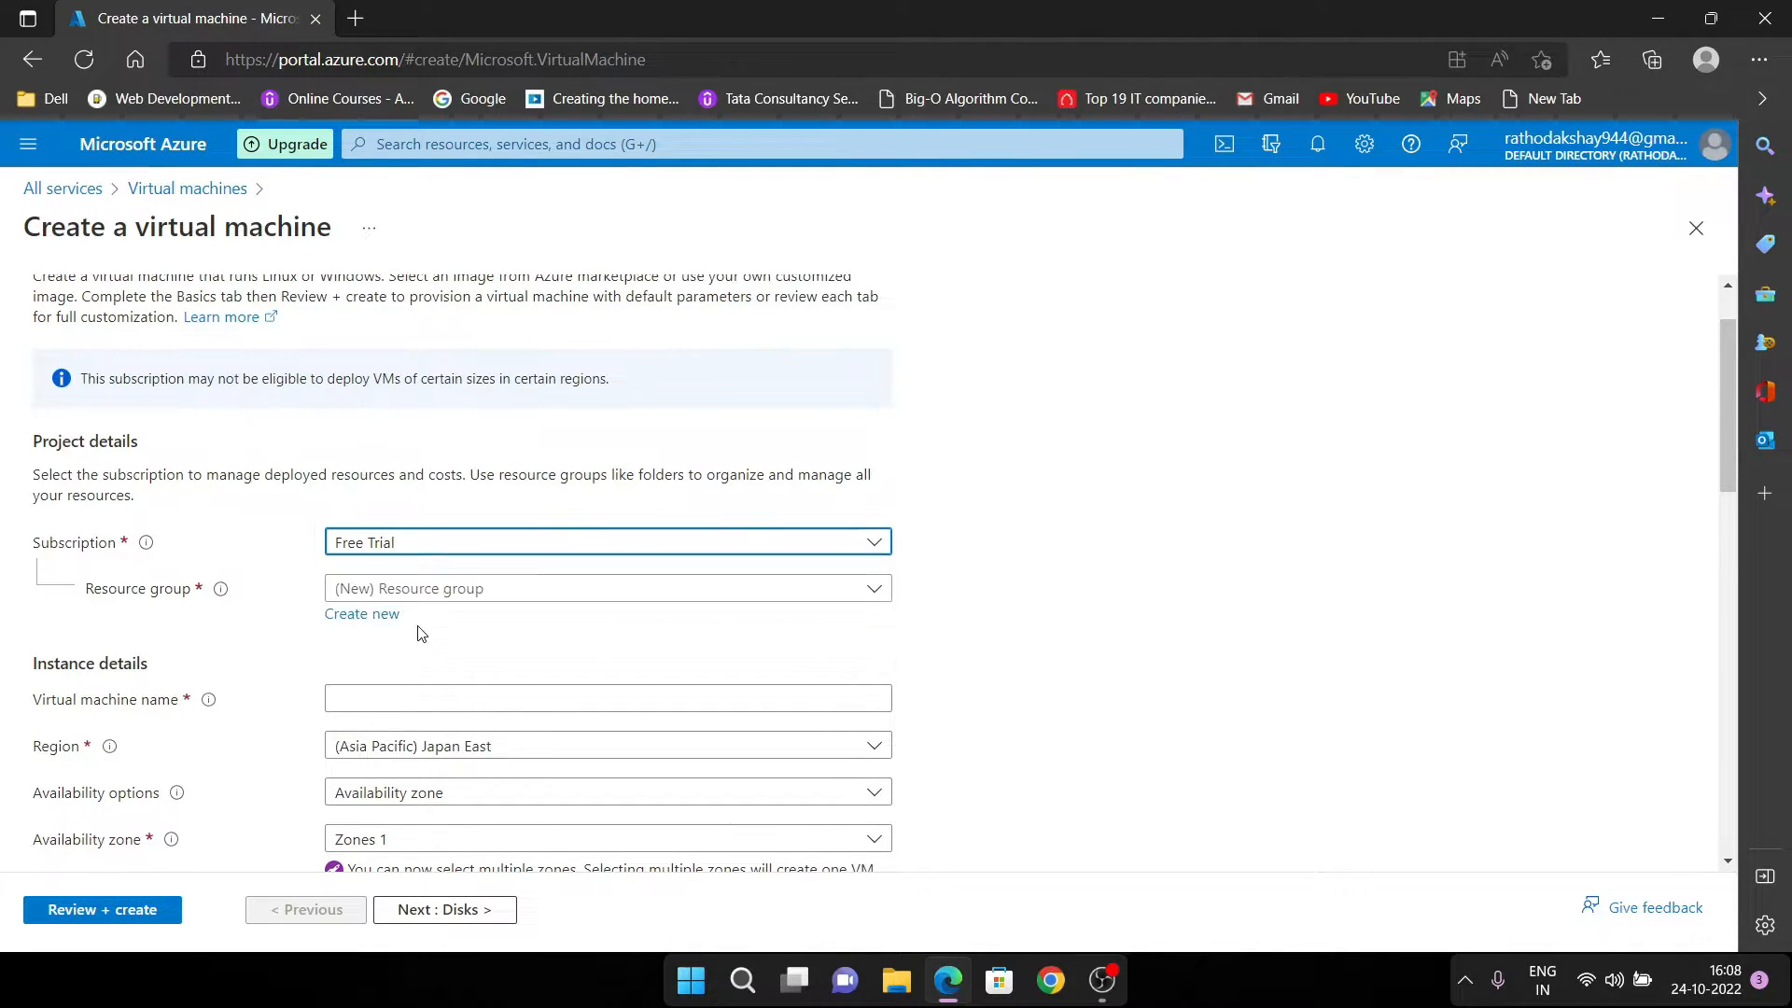
Create a new resource group named myvm_rg for the virtual machine
{"action": "scroll", "coordinate": [486, 546], "scroll_direction": "down", "scroll_amount": 2}
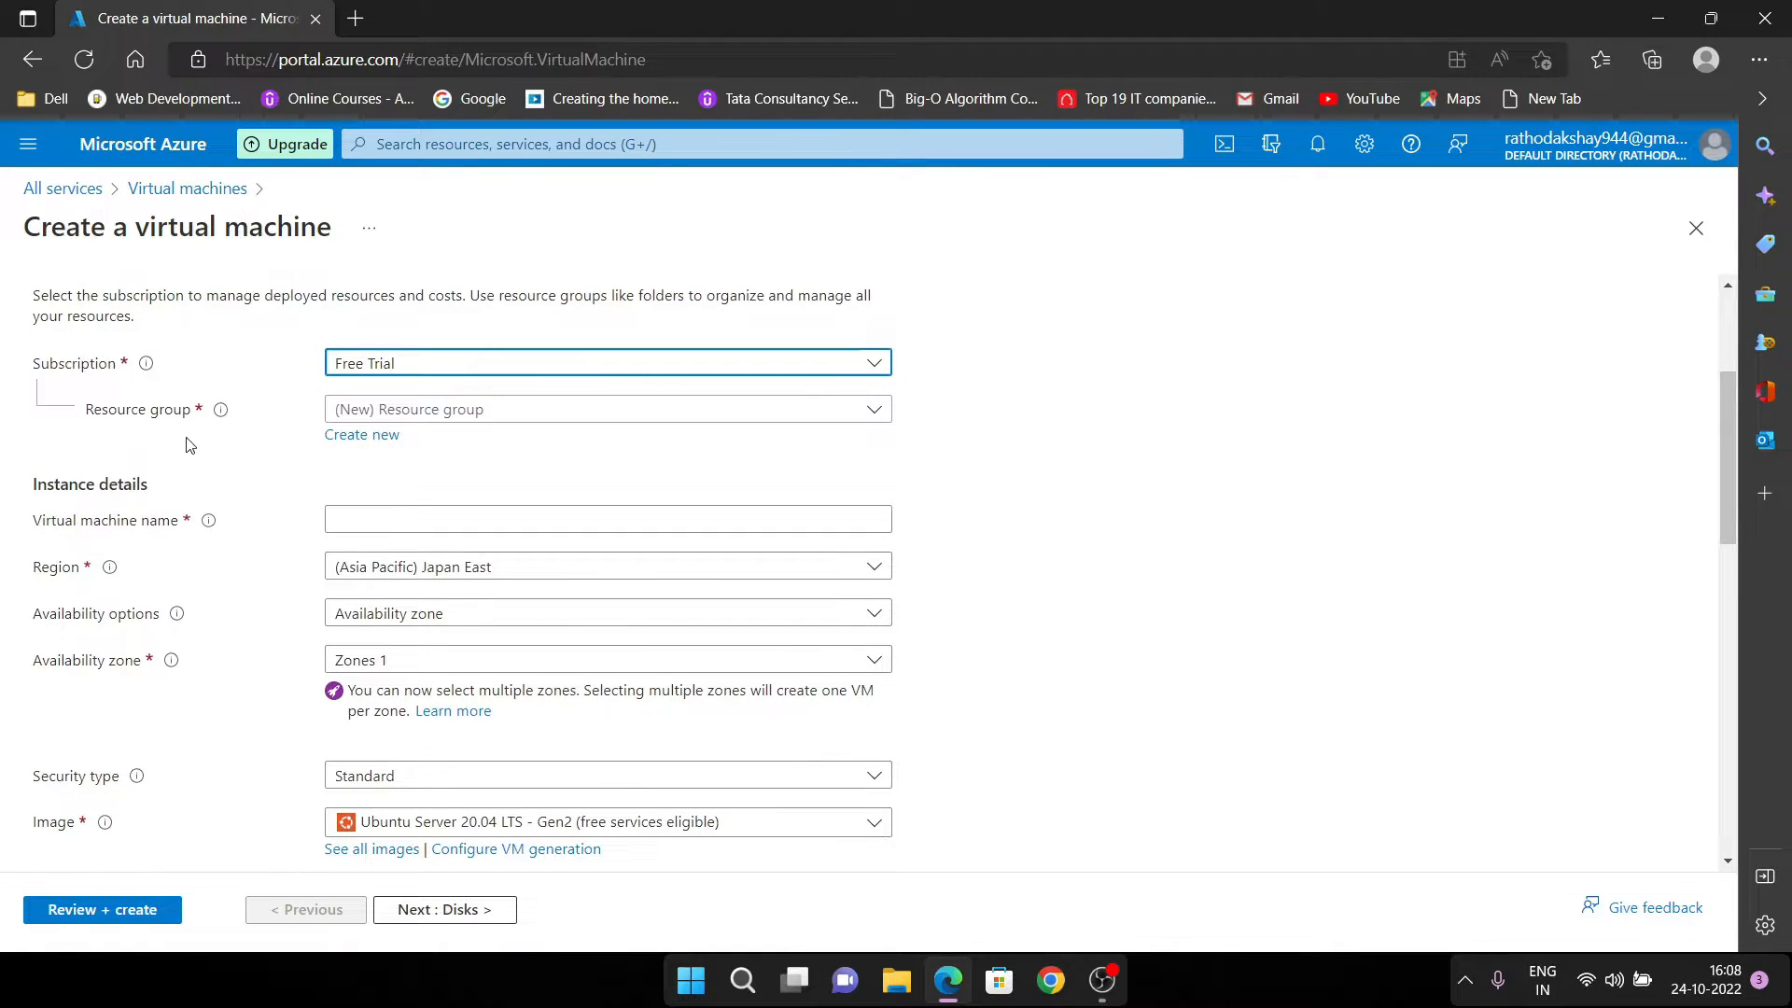
{"action": "left_click", "coordinate": [368, 439]}
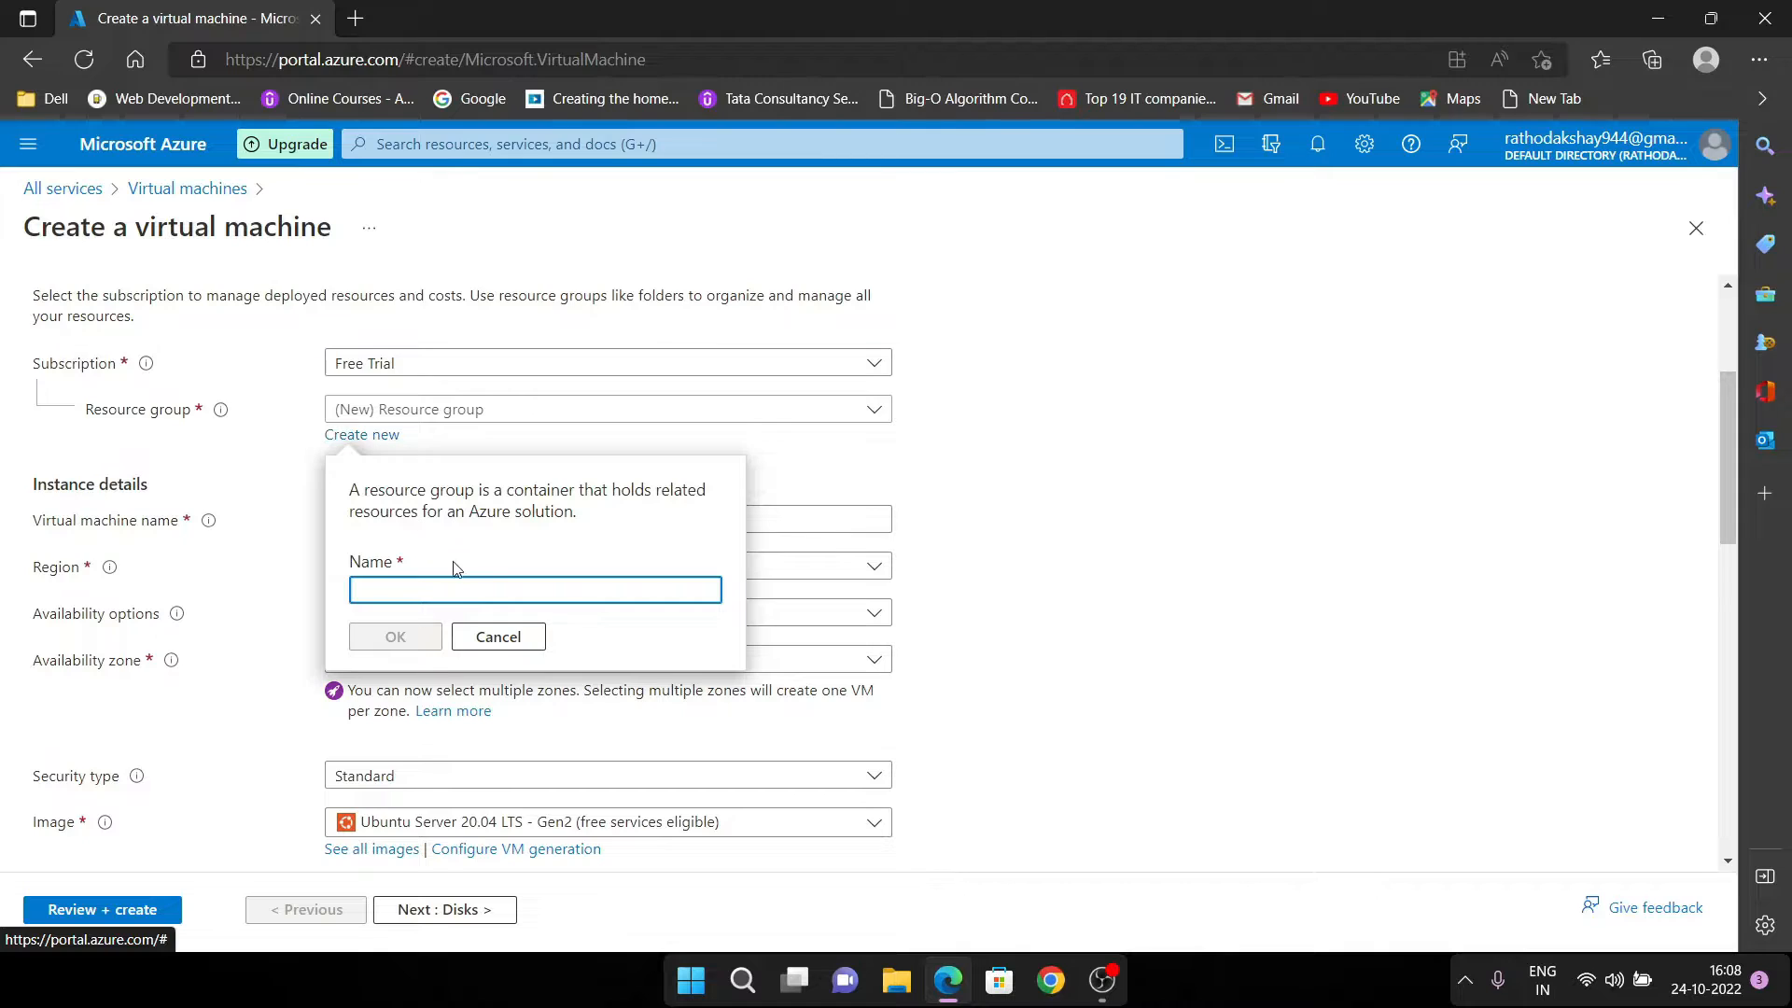
{"action": "left_click", "coordinate": [498, 586]}
{"action": "type", "text": "m"}
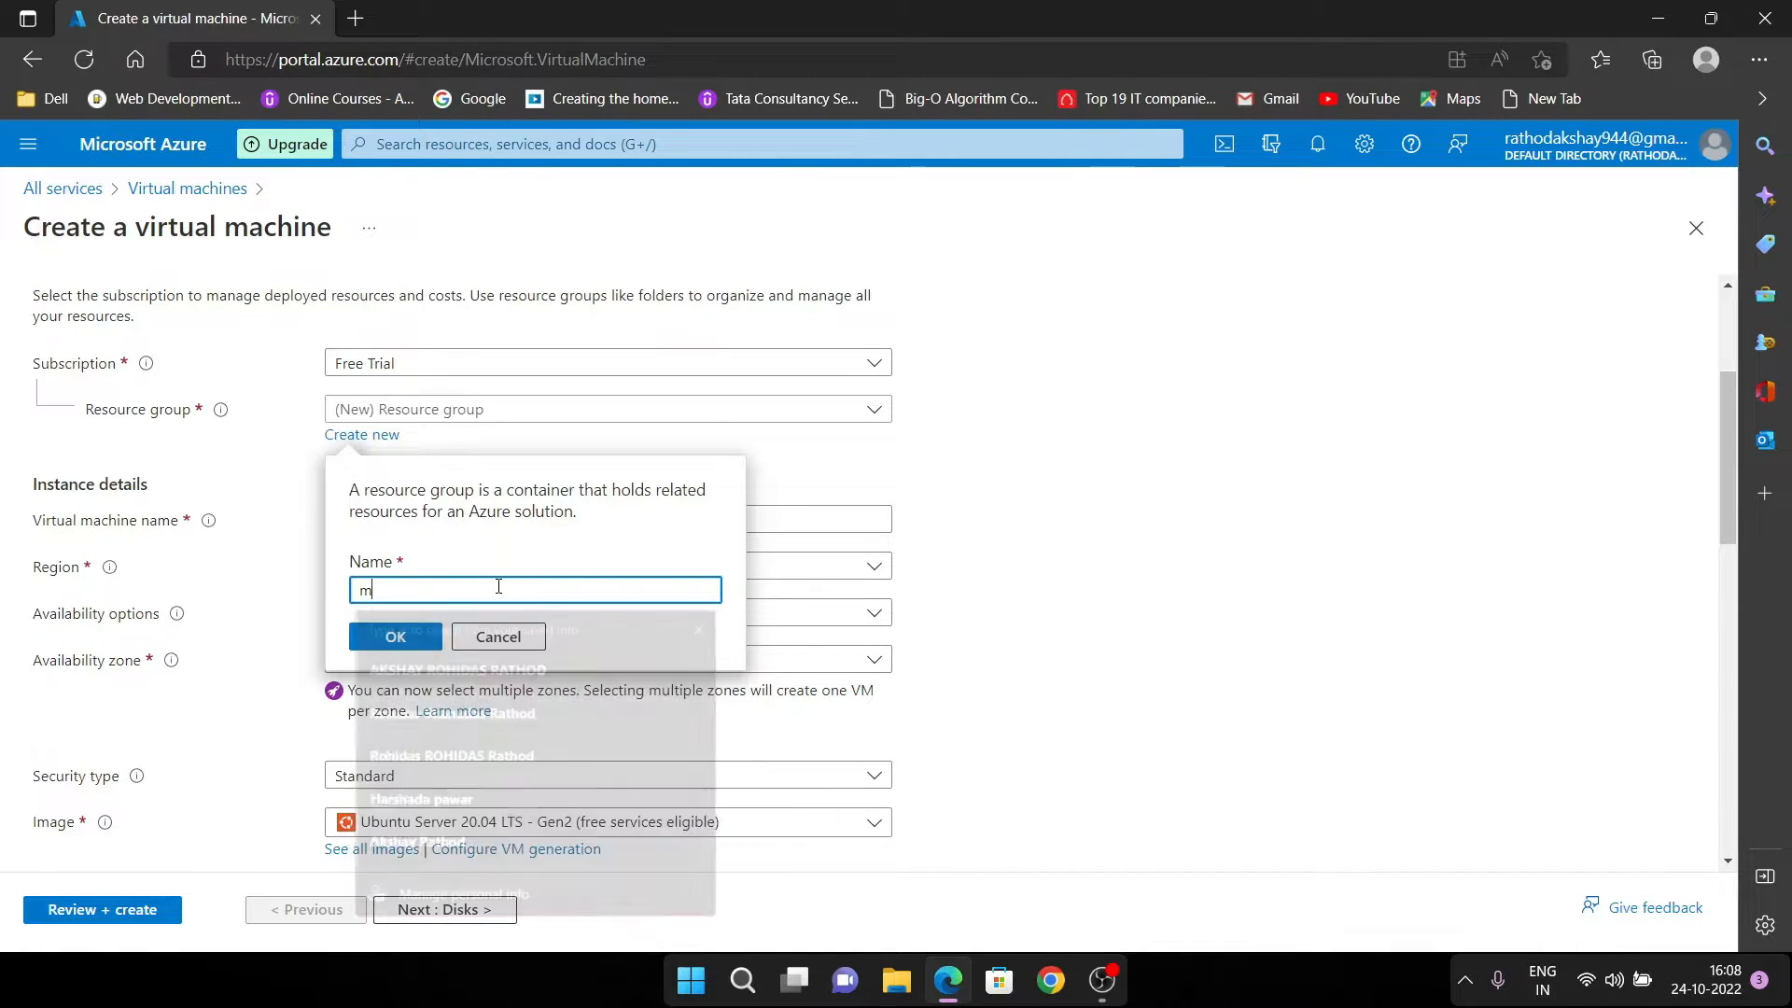
{"action": "type", "text": "yvm"}
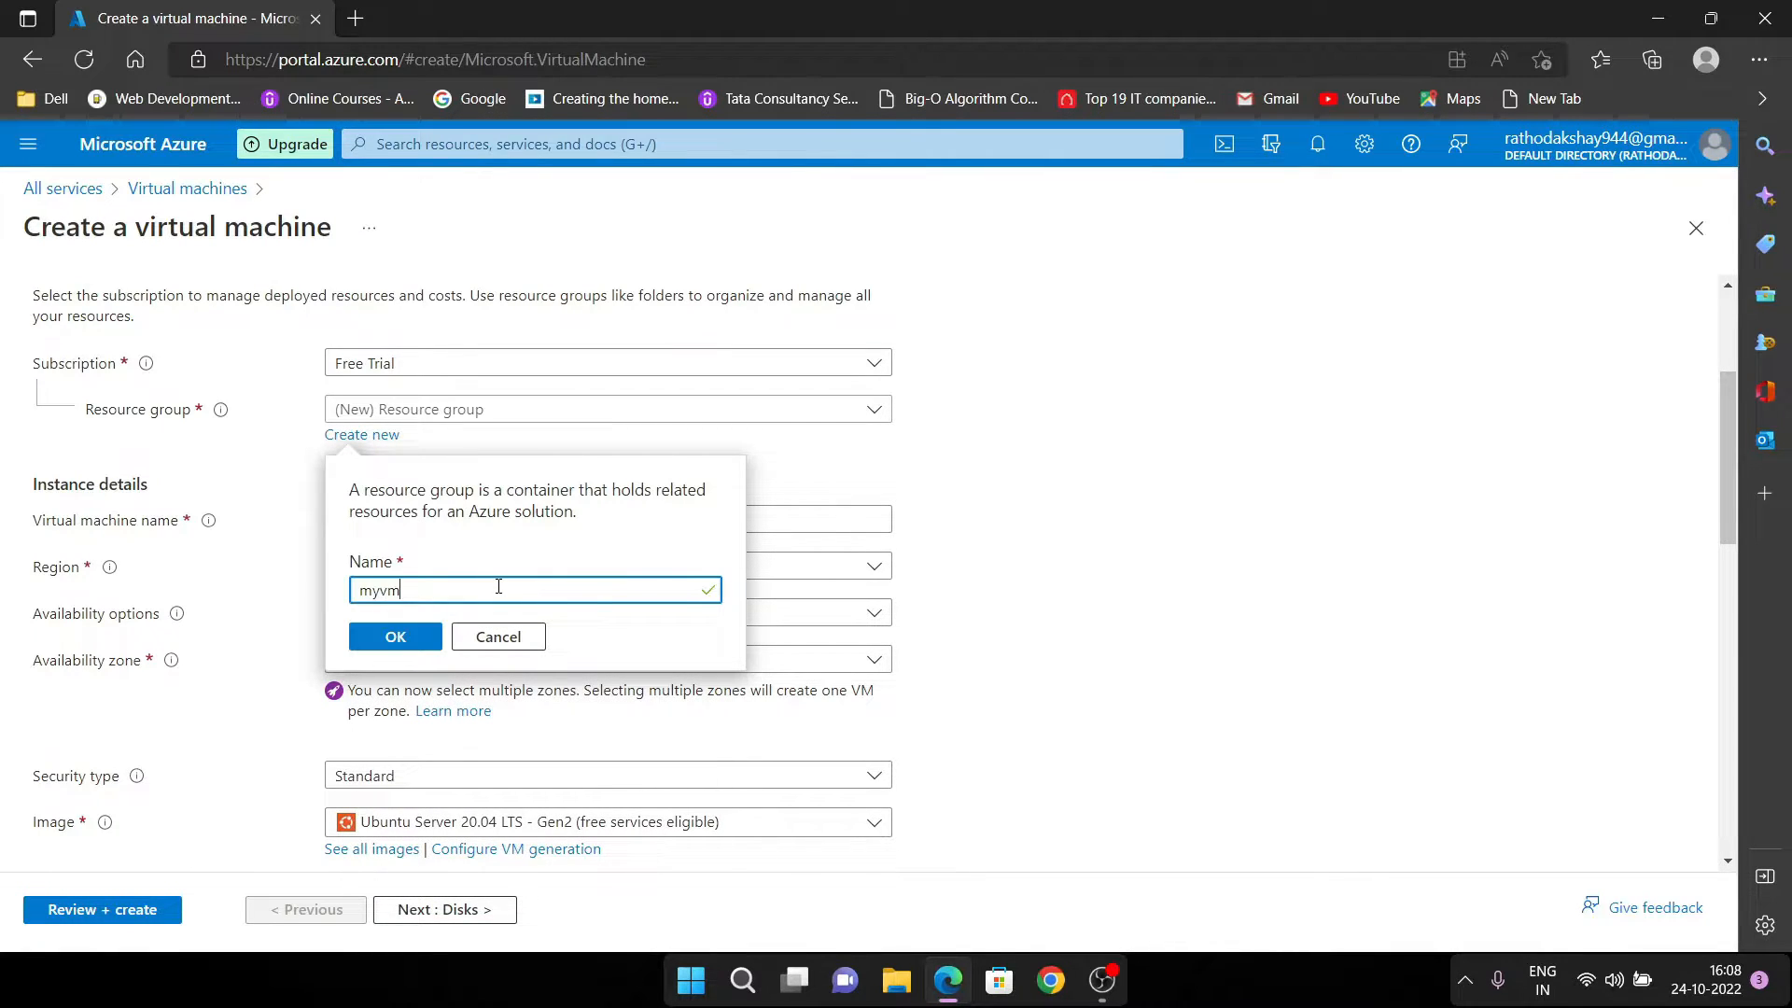
{"action": "type", "text": "_r"}
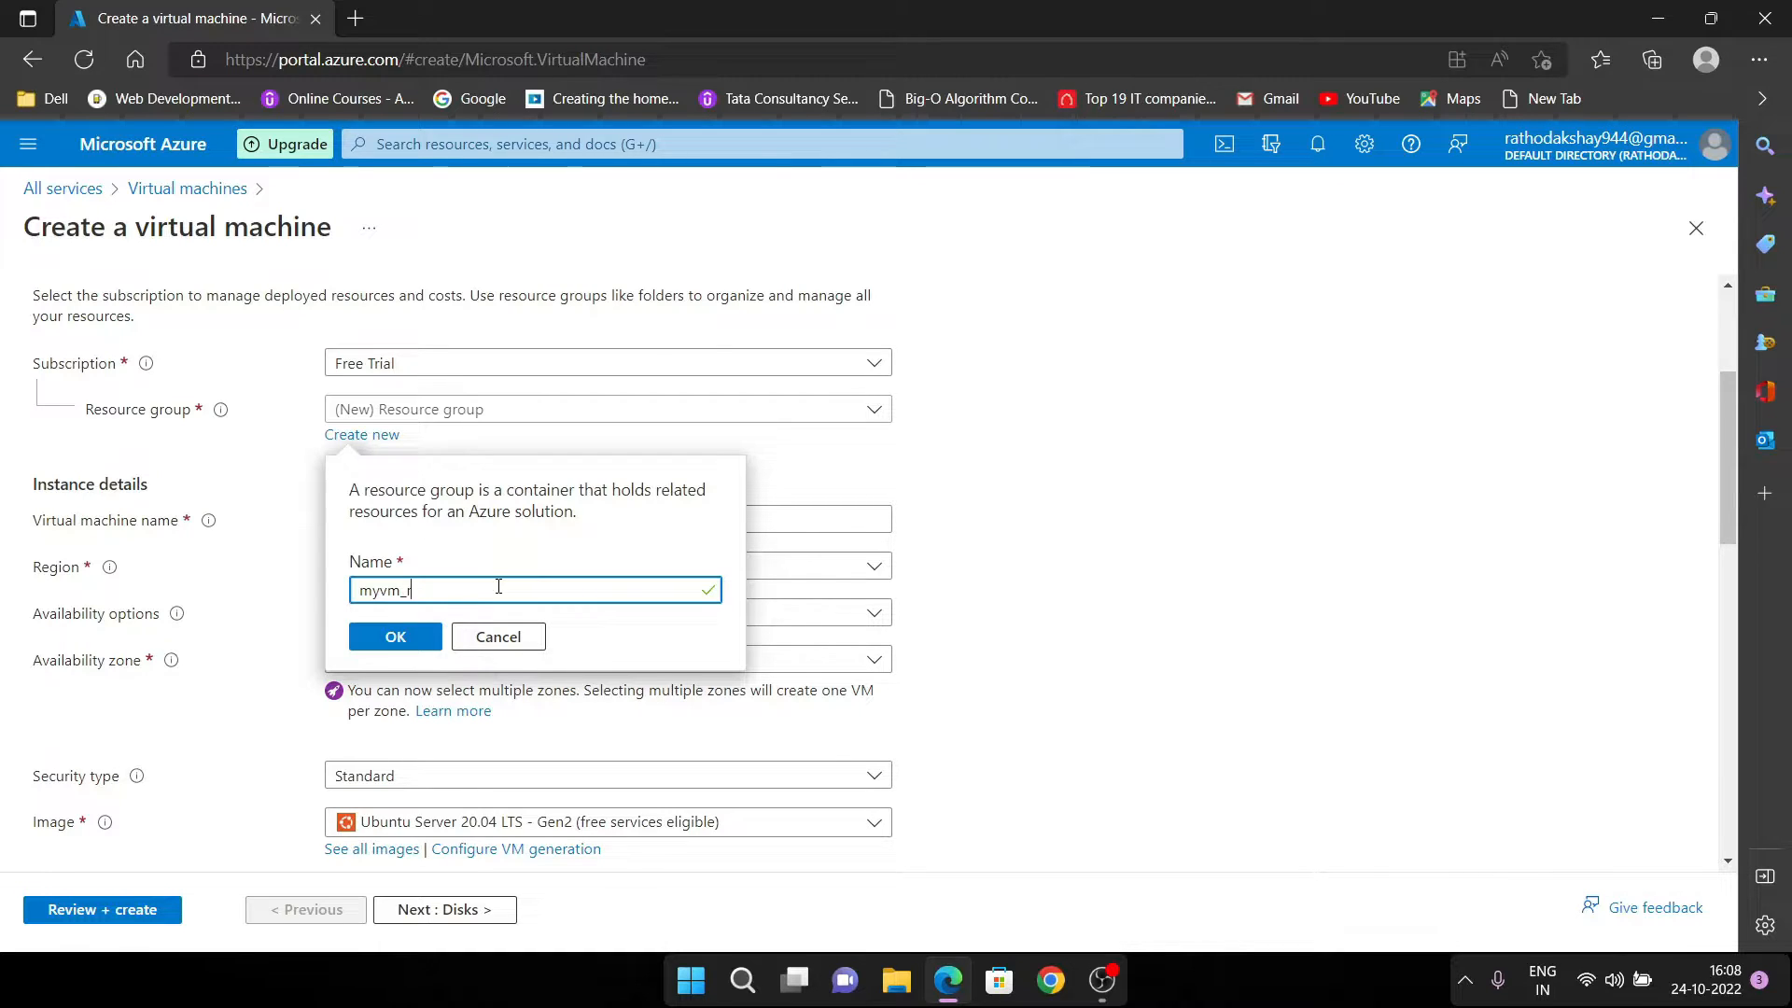
{"action": "type", "text": "g"}
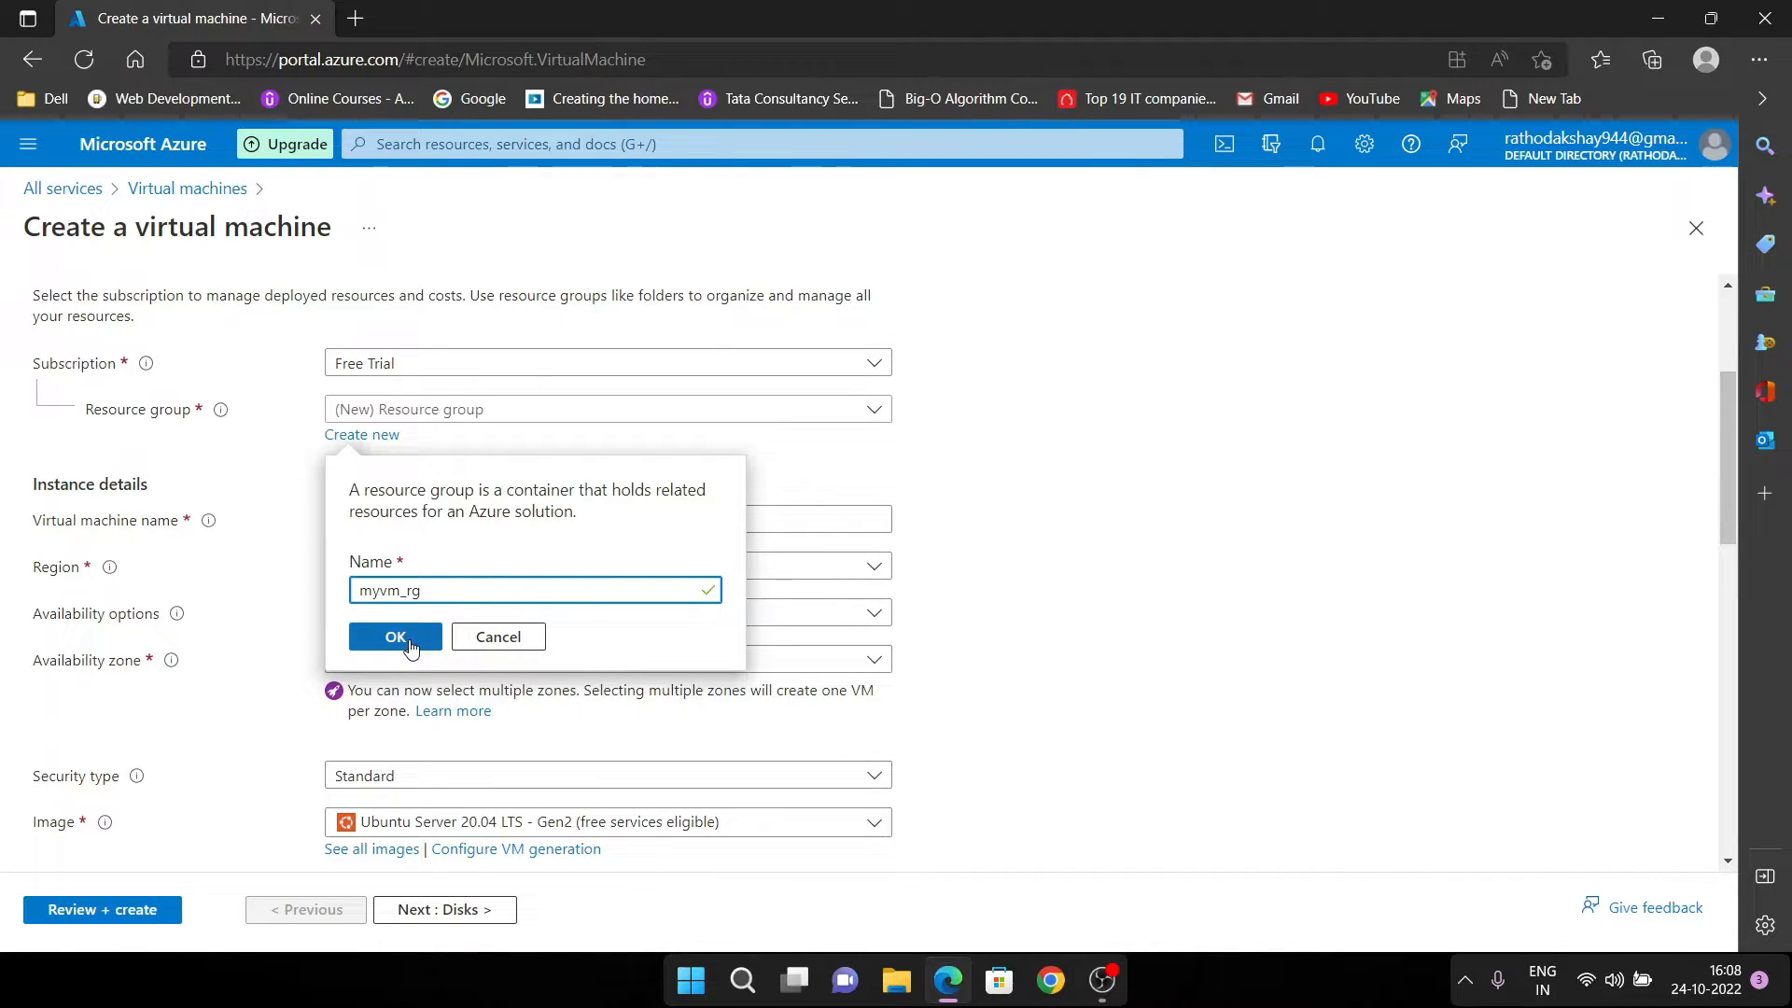
{"action": "left_click", "coordinate": [396, 637]}
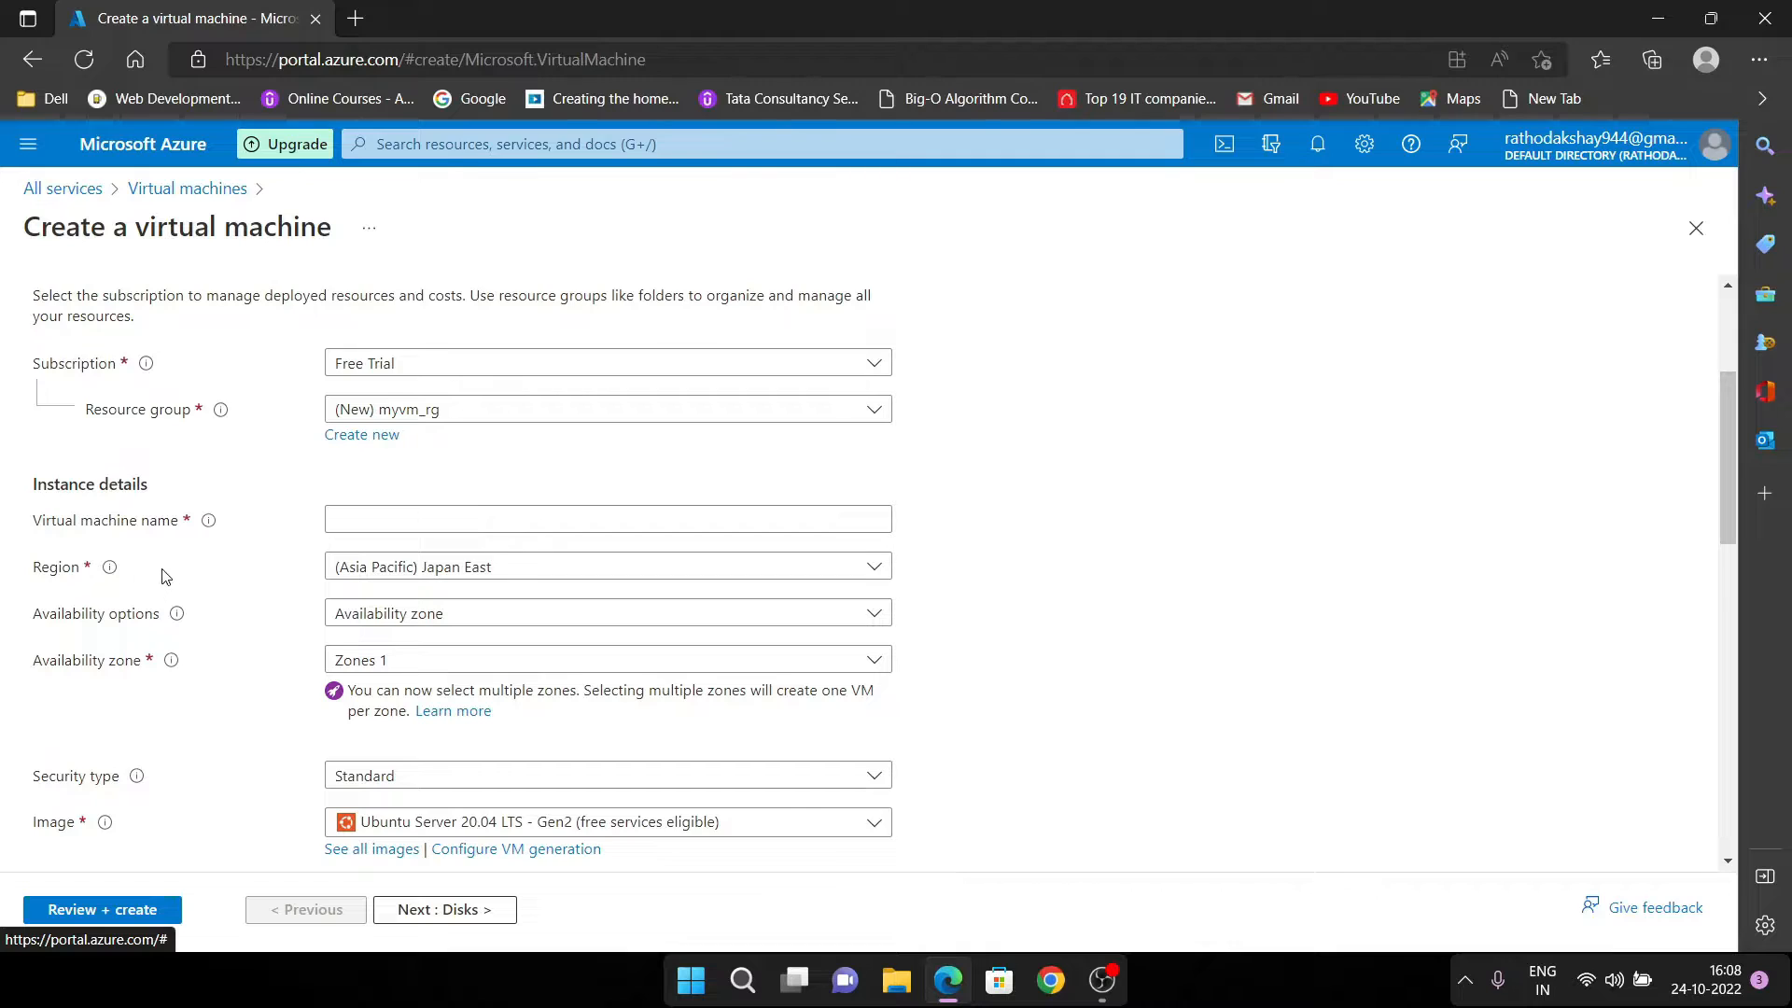
Try to name the virtual machine my_first_vm
{"action": "left_click", "coordinate": [396, 521]}
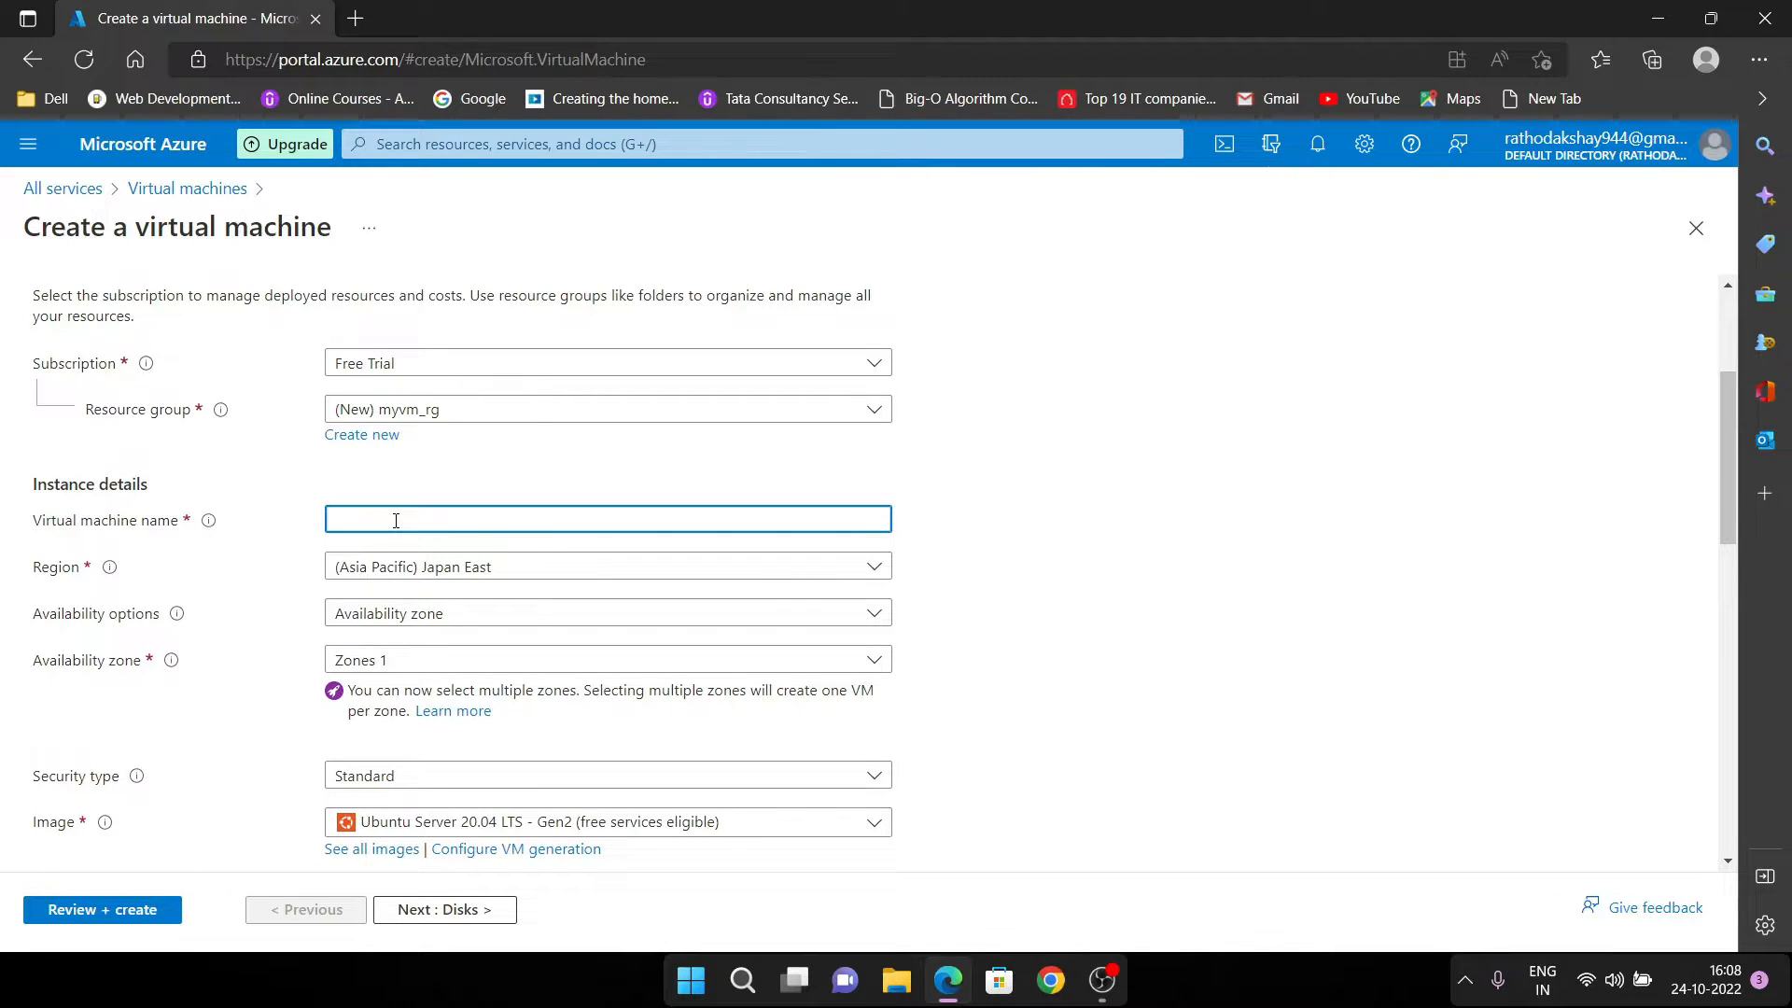
{"action": "type", "text": "my"}
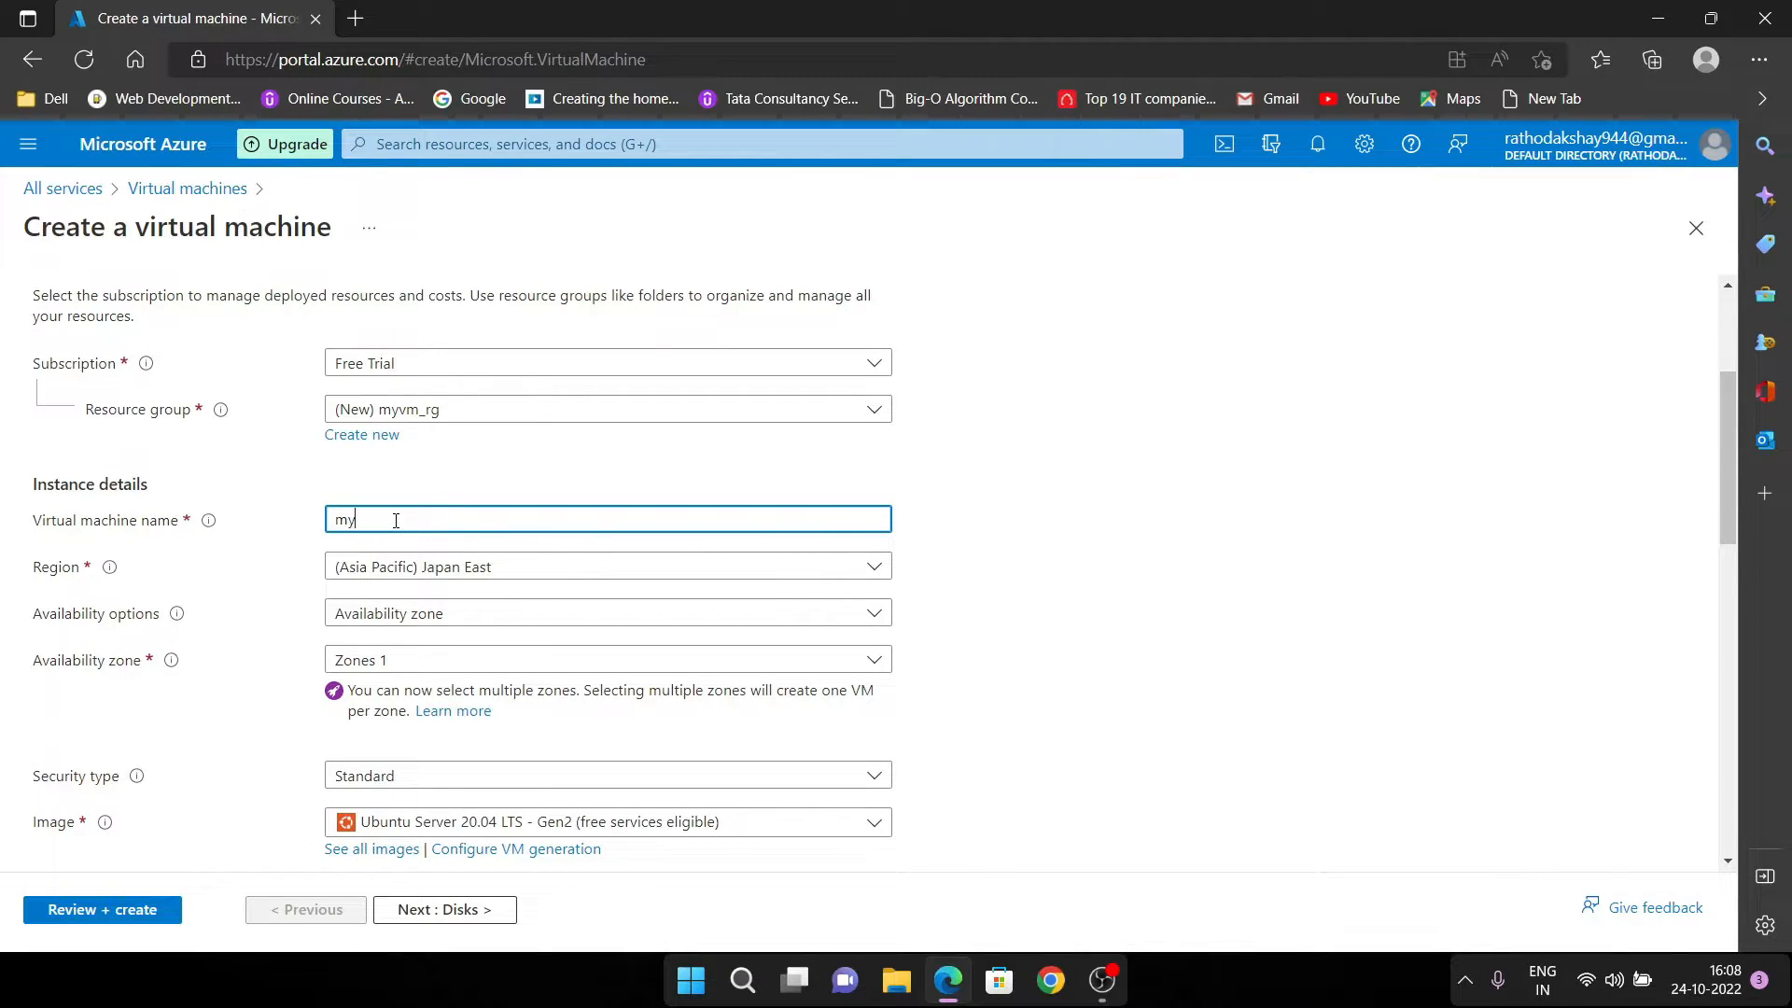
{"action": "type", "text": "_f"}
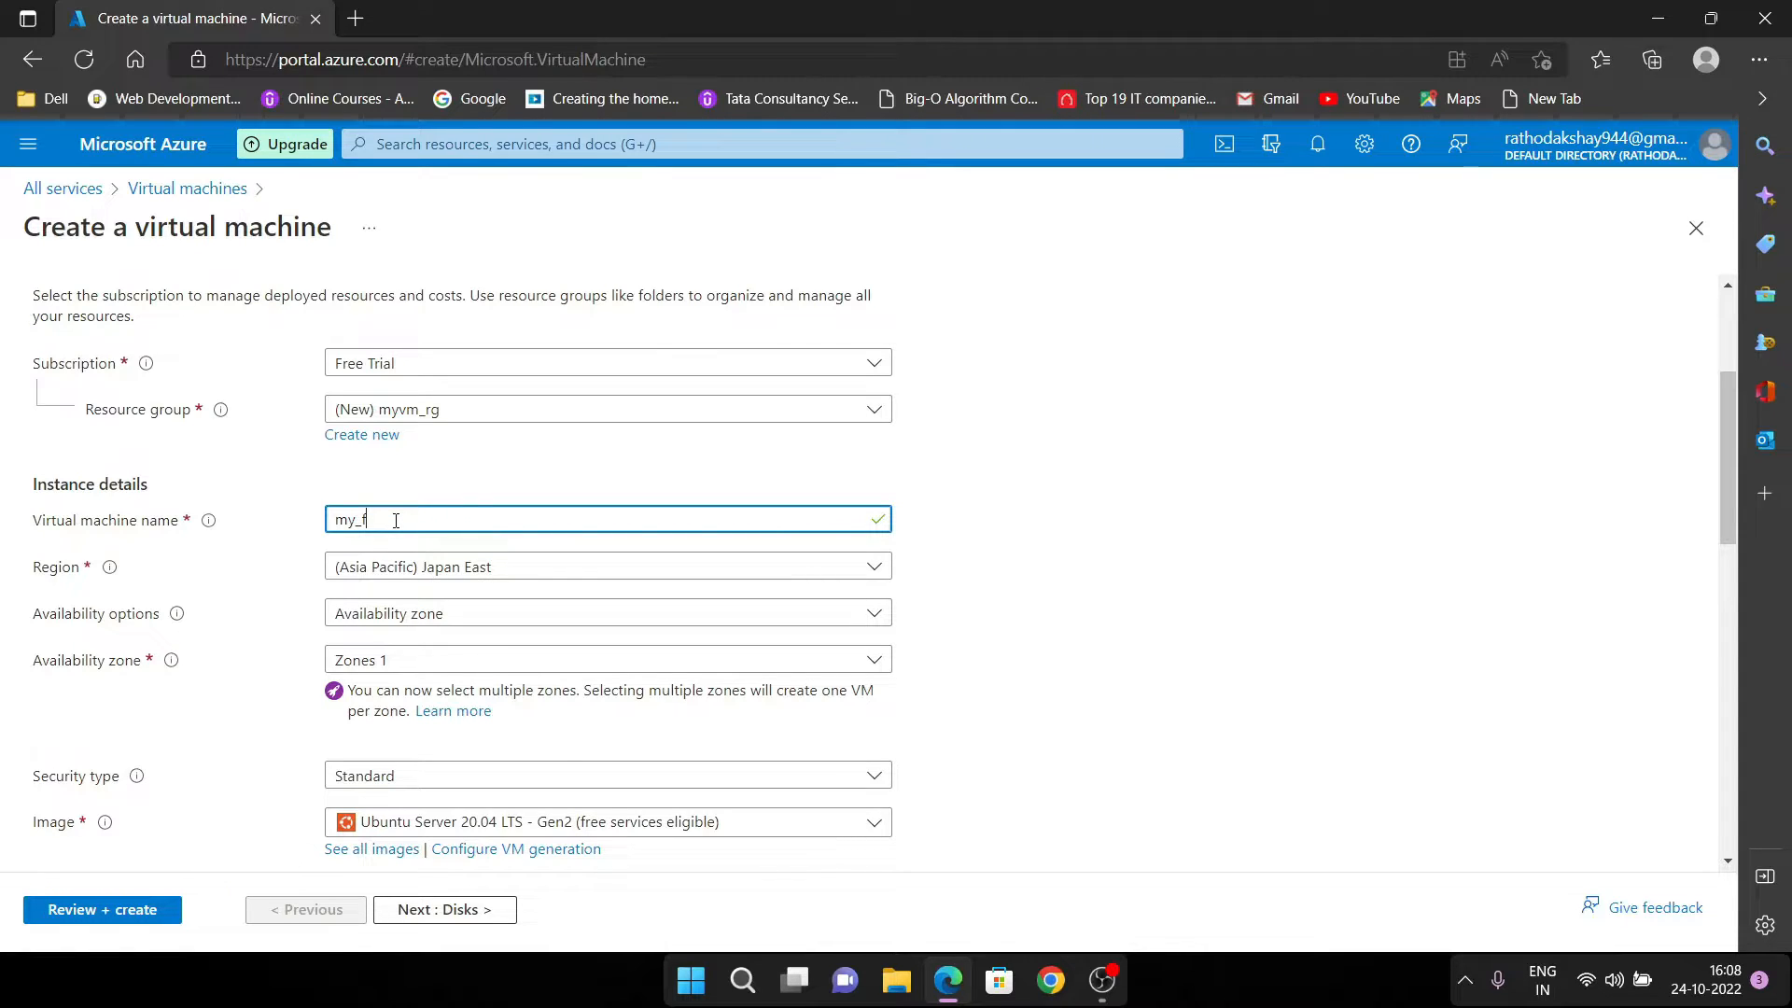
{"action": "type", "text": "irst"}
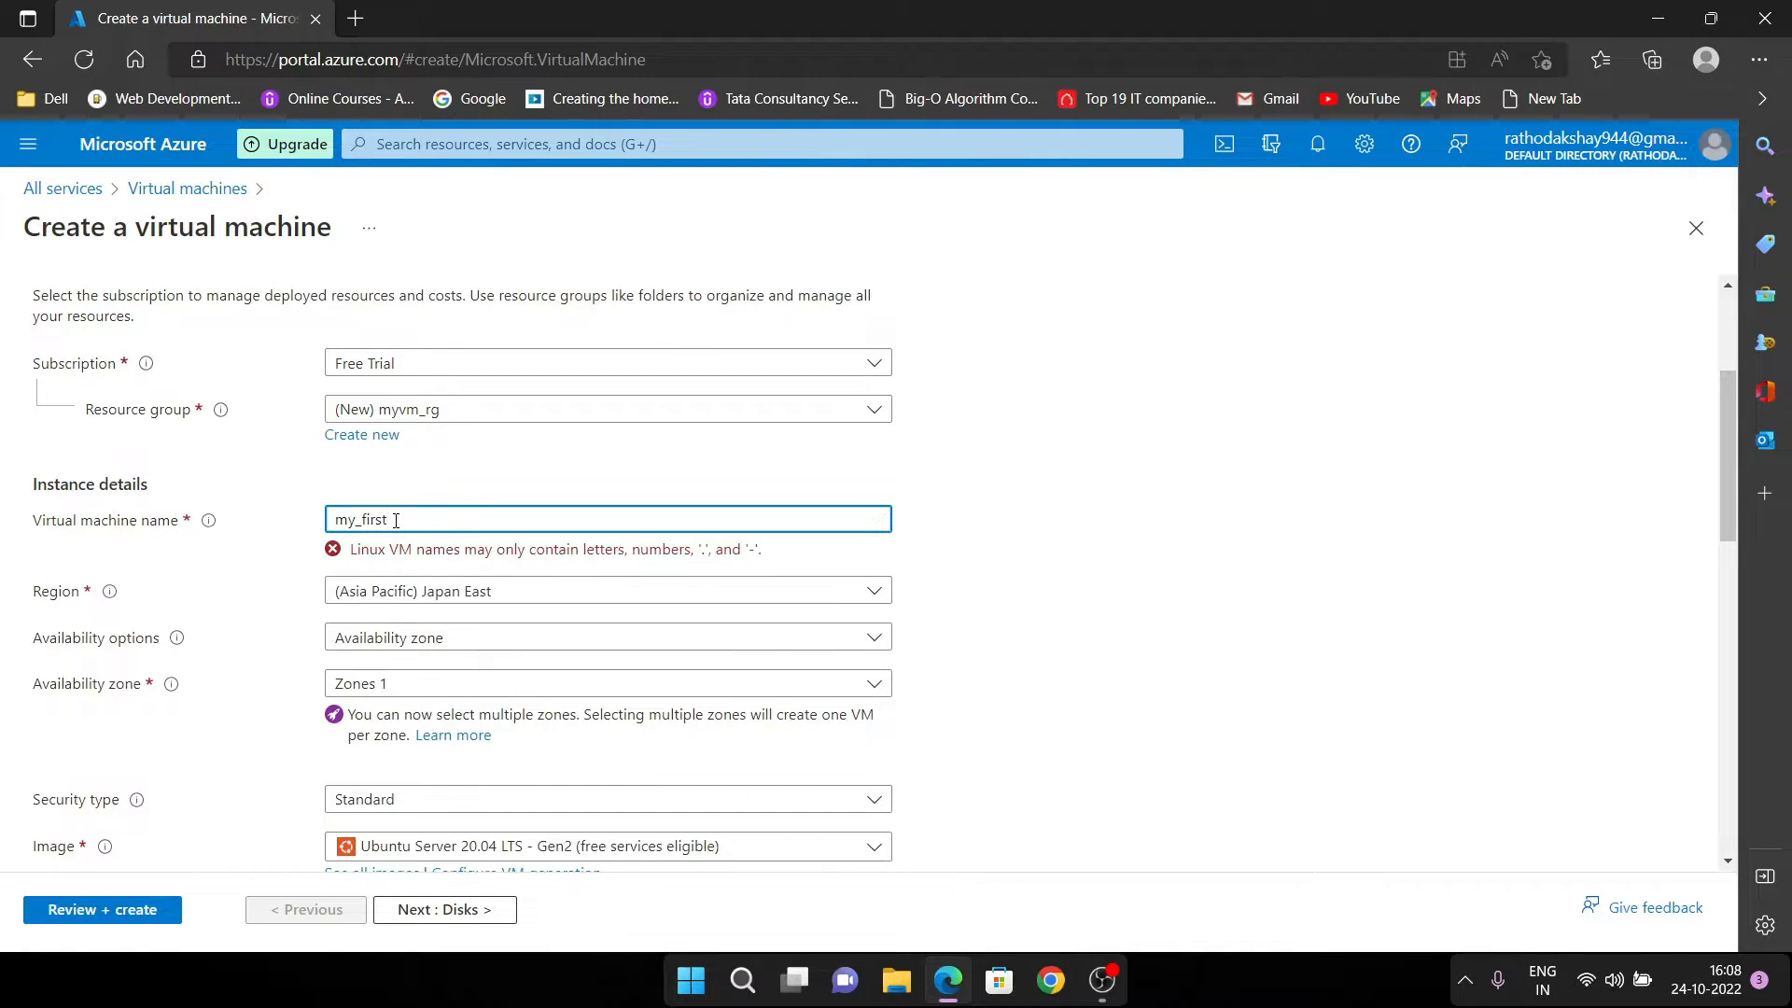
{"action": "type", "text": "_vm"}
Replace the invalid virtual machine name with myvm1
{"action": "left_click_drag", "start_coordinate": [562, 515], "coordinate": [280, 517]}
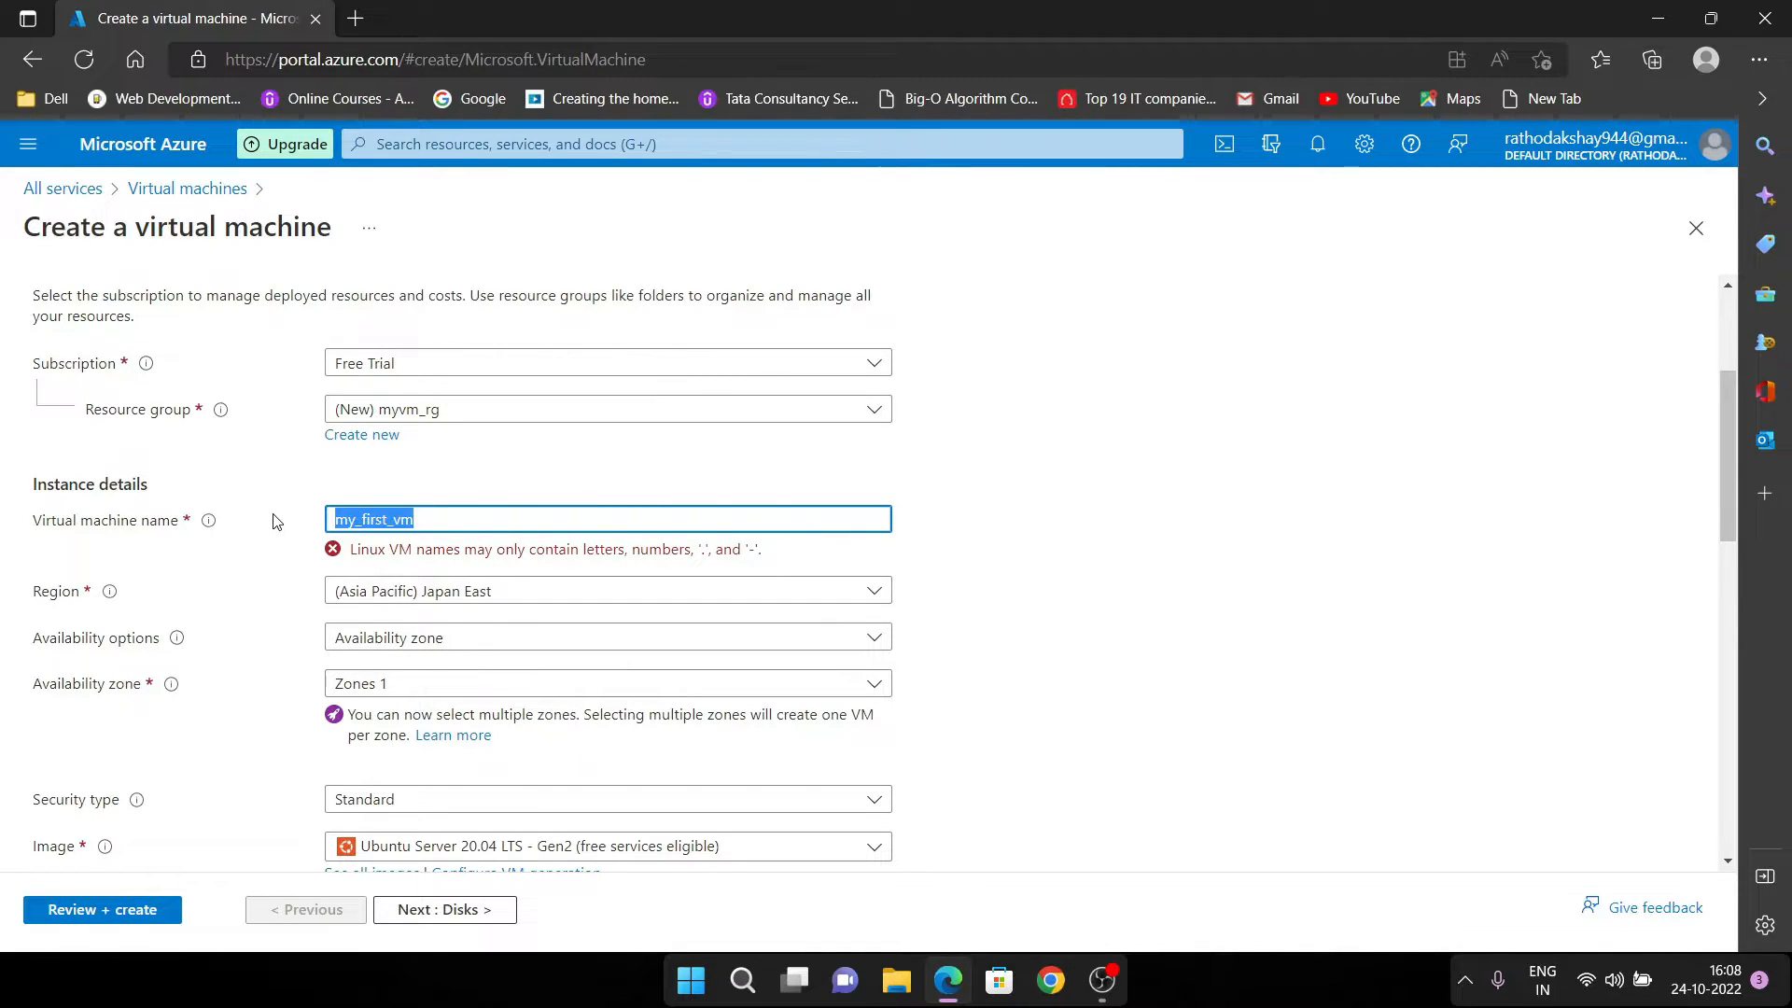
{"action": "type", "text": "myv"}
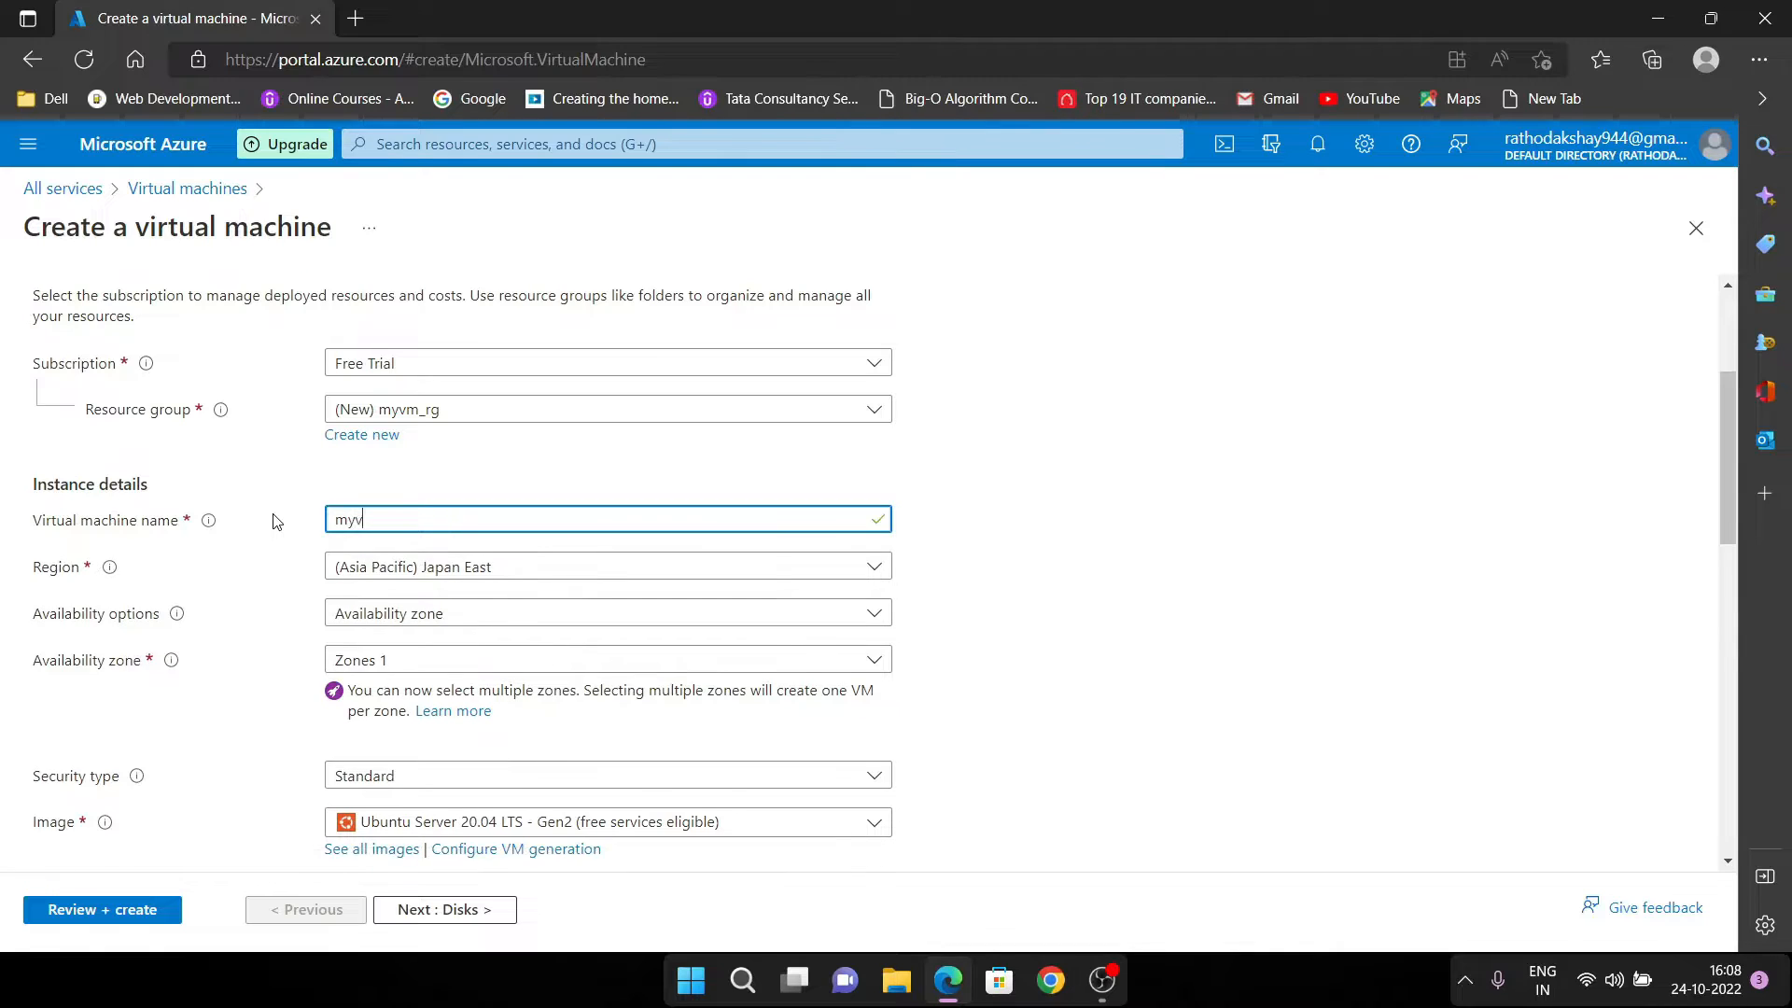
{"action": "type", "text": "m1"}
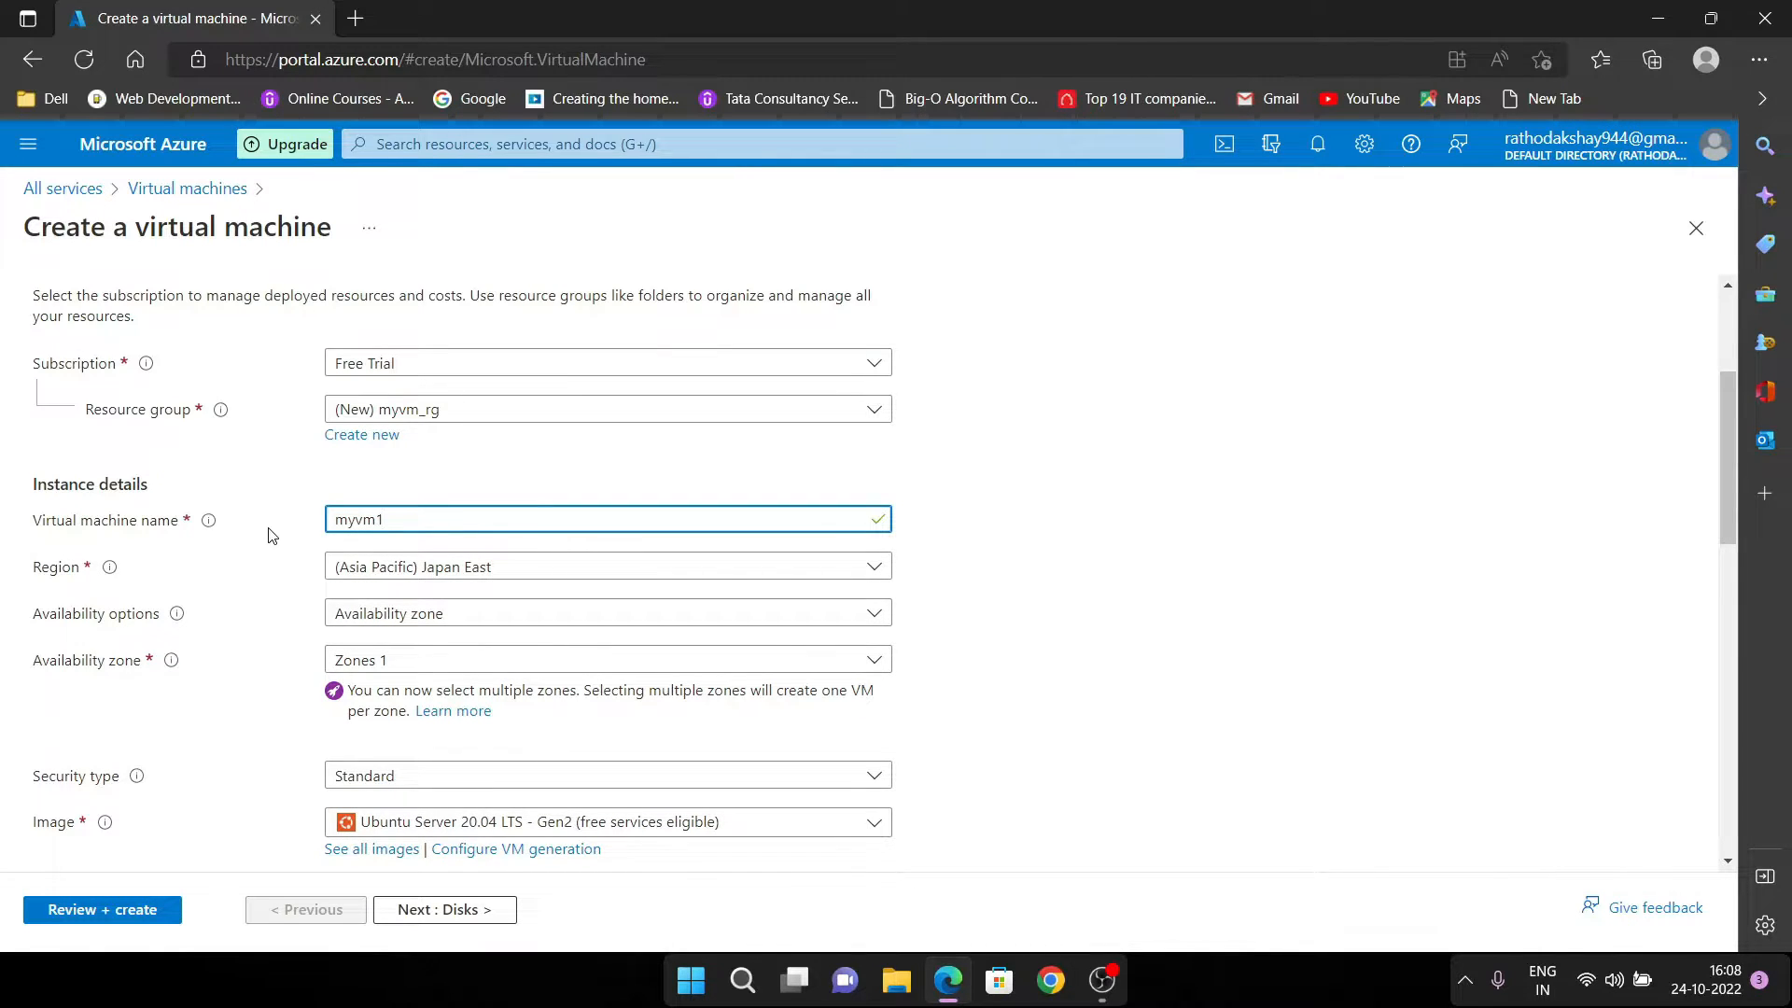
{"action": "left_click", "coordinate": [276, 547]}
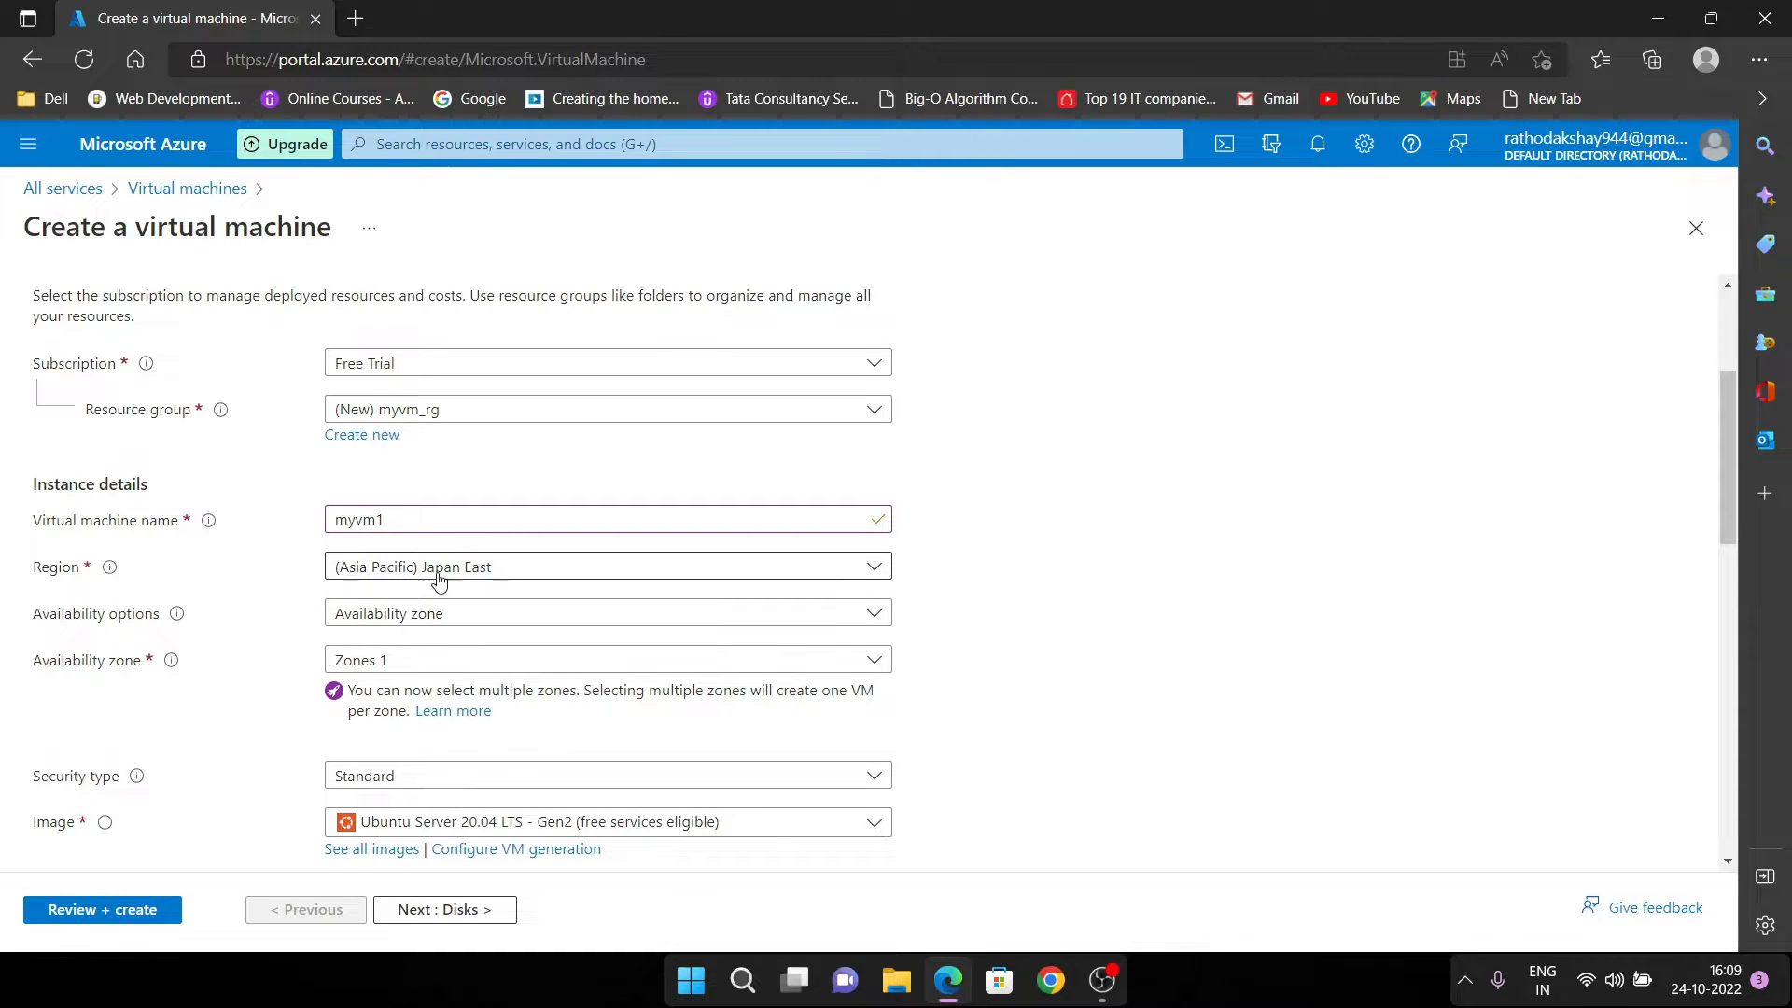
Set the virtual machine's region to (Europe) North Europe
{"action": "left_click", "coordinate": [477, 571]}
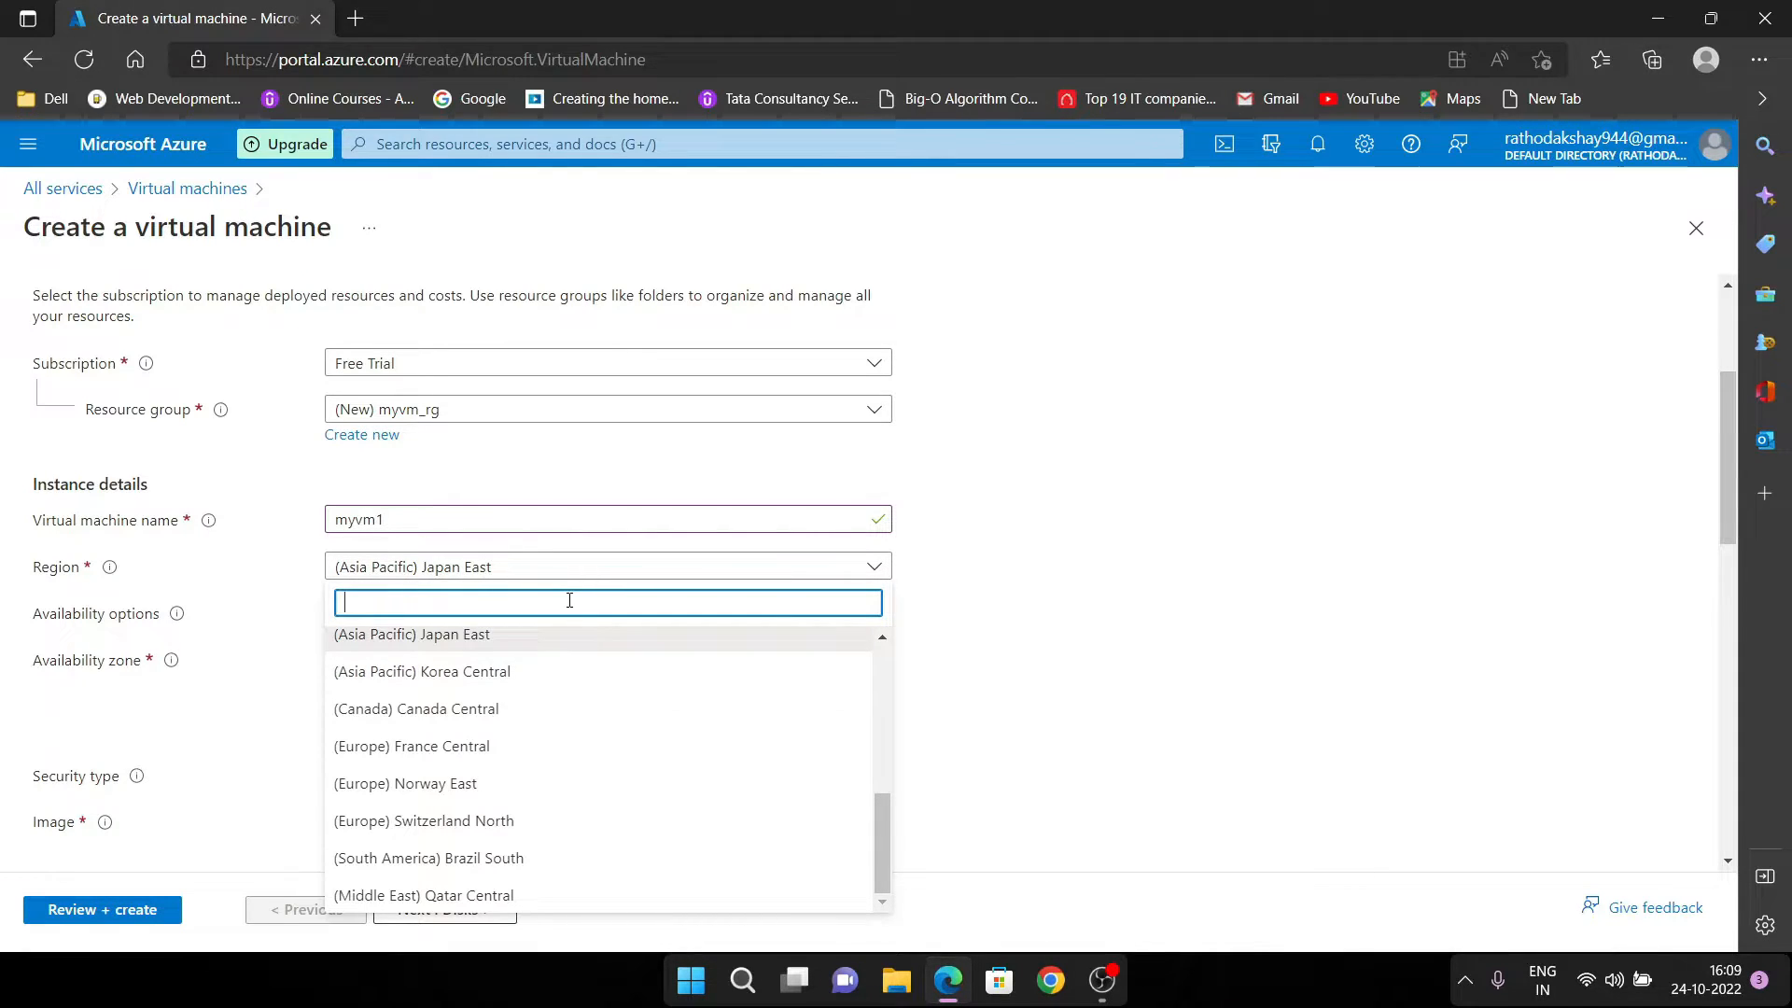
{"action": "type", "text": "eu"}
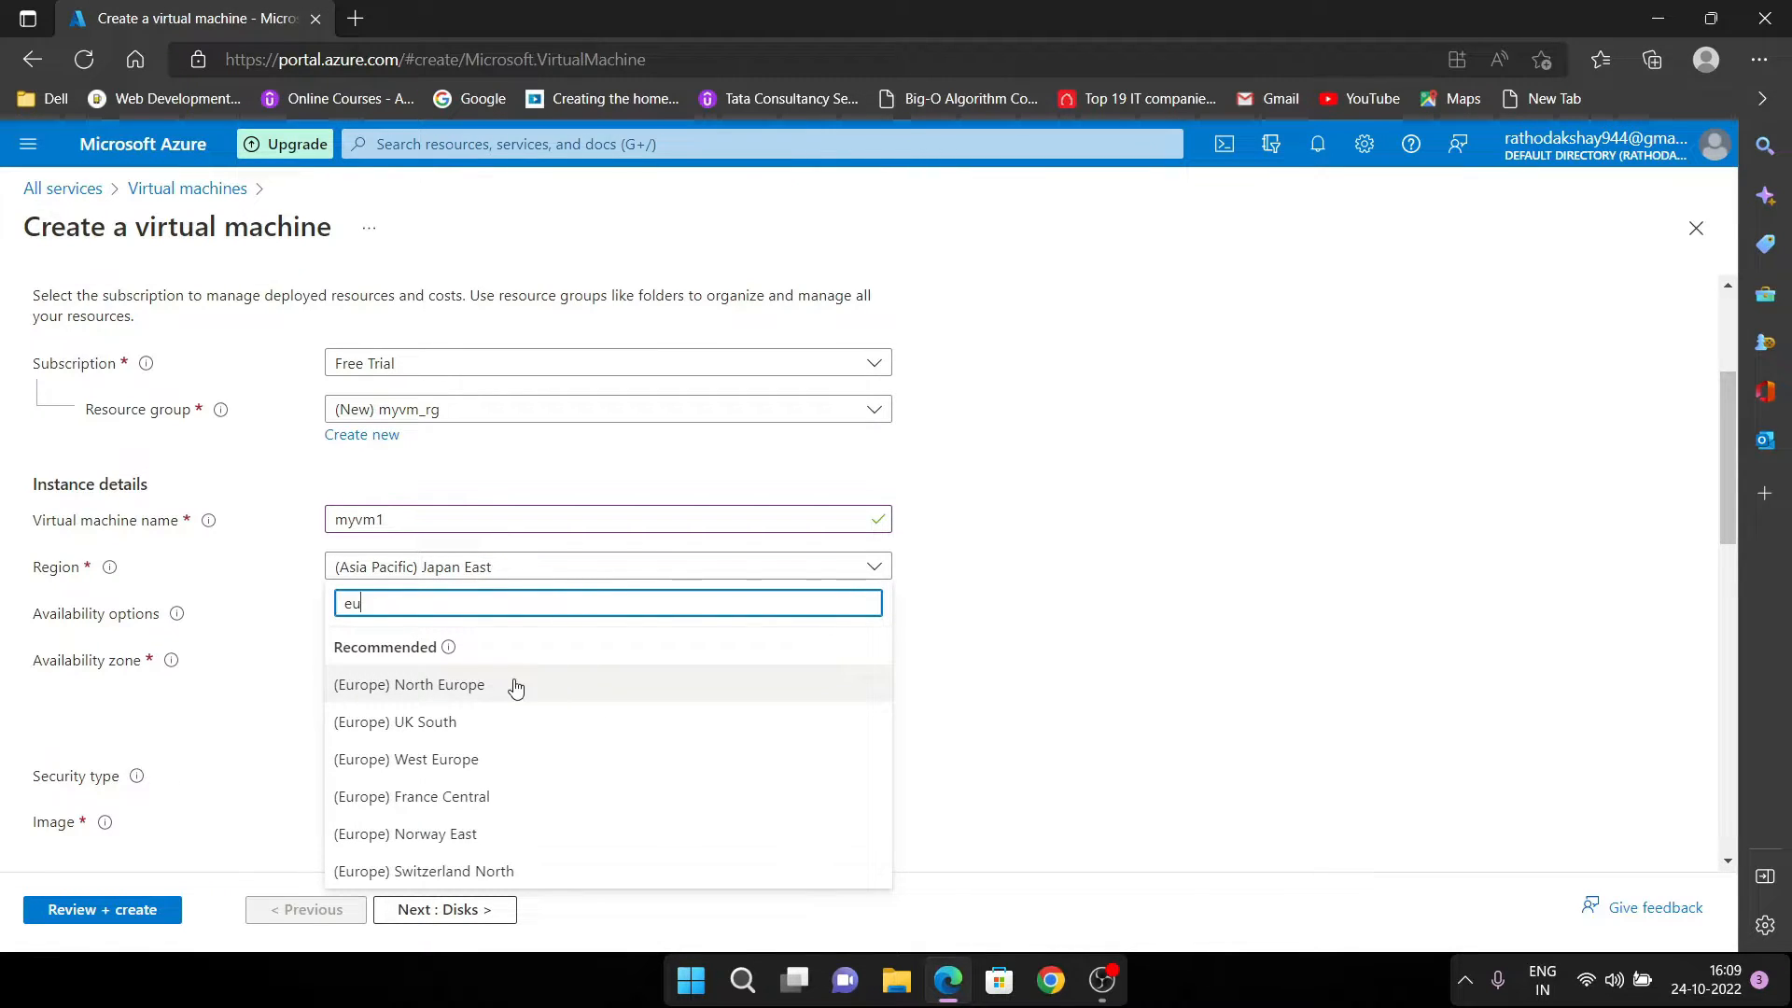
{"action": "left_click", "coordinate": [364, 689]}
Set the availability options to No infrastructure redundancy required and look over the available security types
{"action": "scroll", "coordinate": [310, 606], "scroll_direction": "down", "scroll_amount": 1}
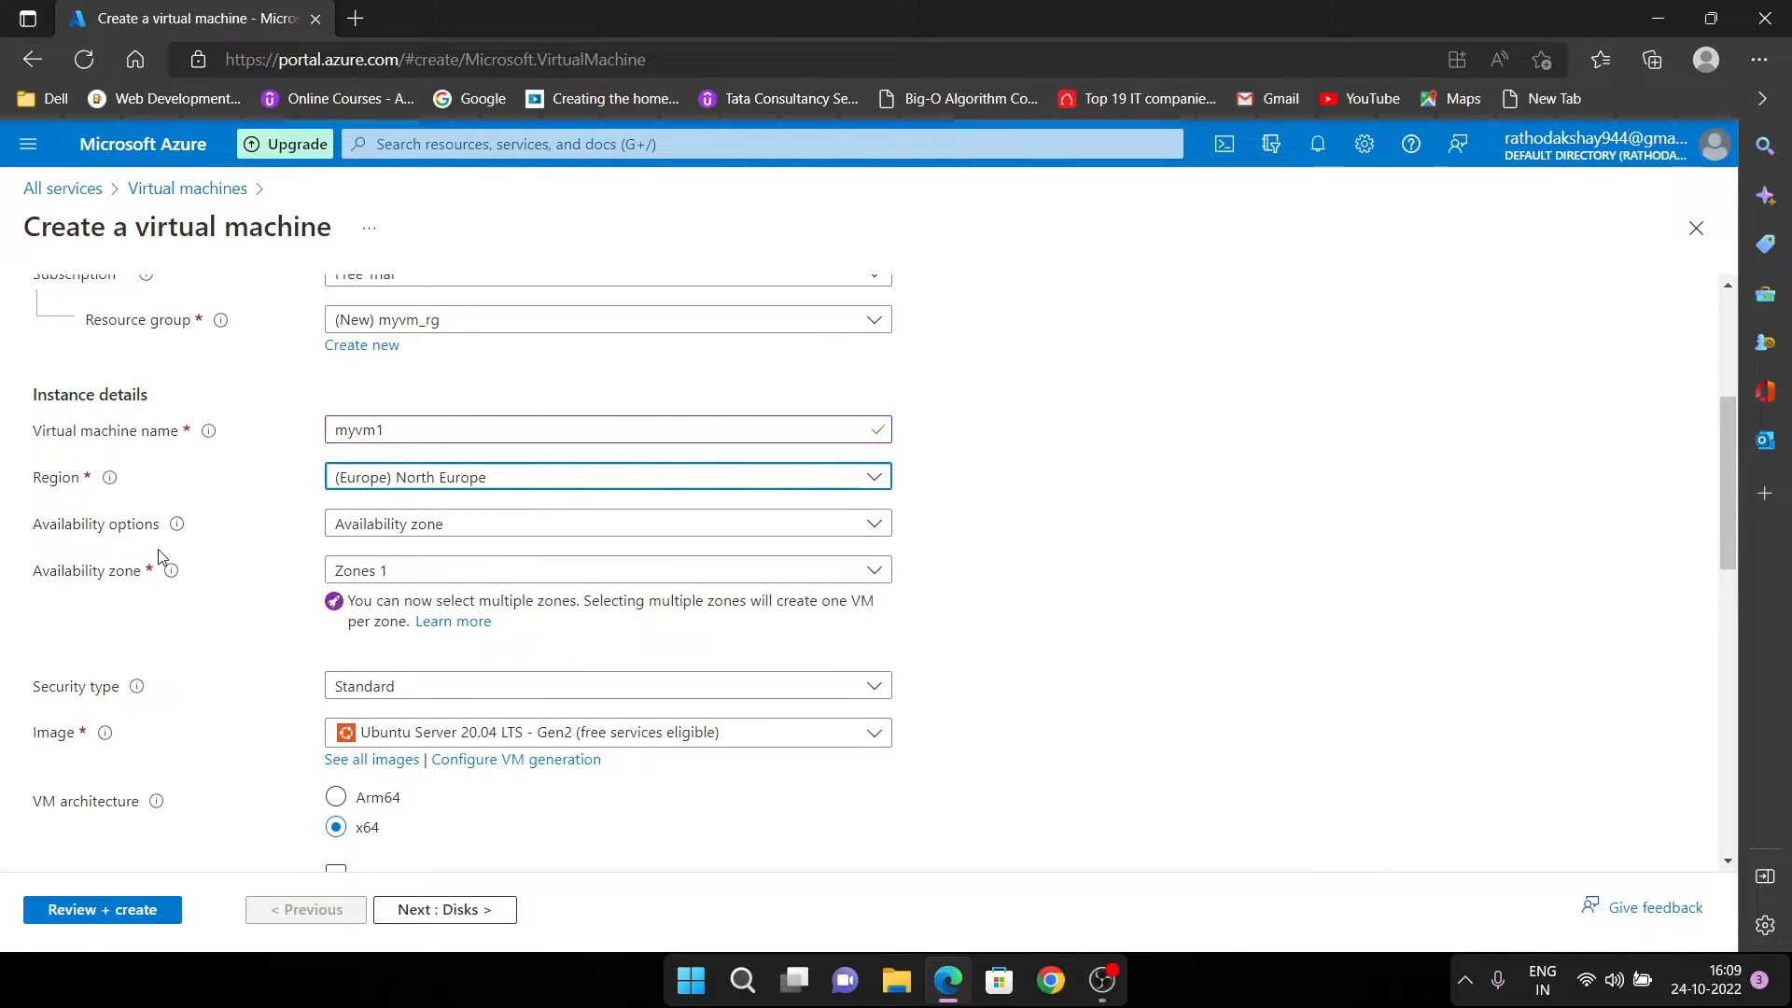
{"action": "left_click", "coordinate": [472, 524]}
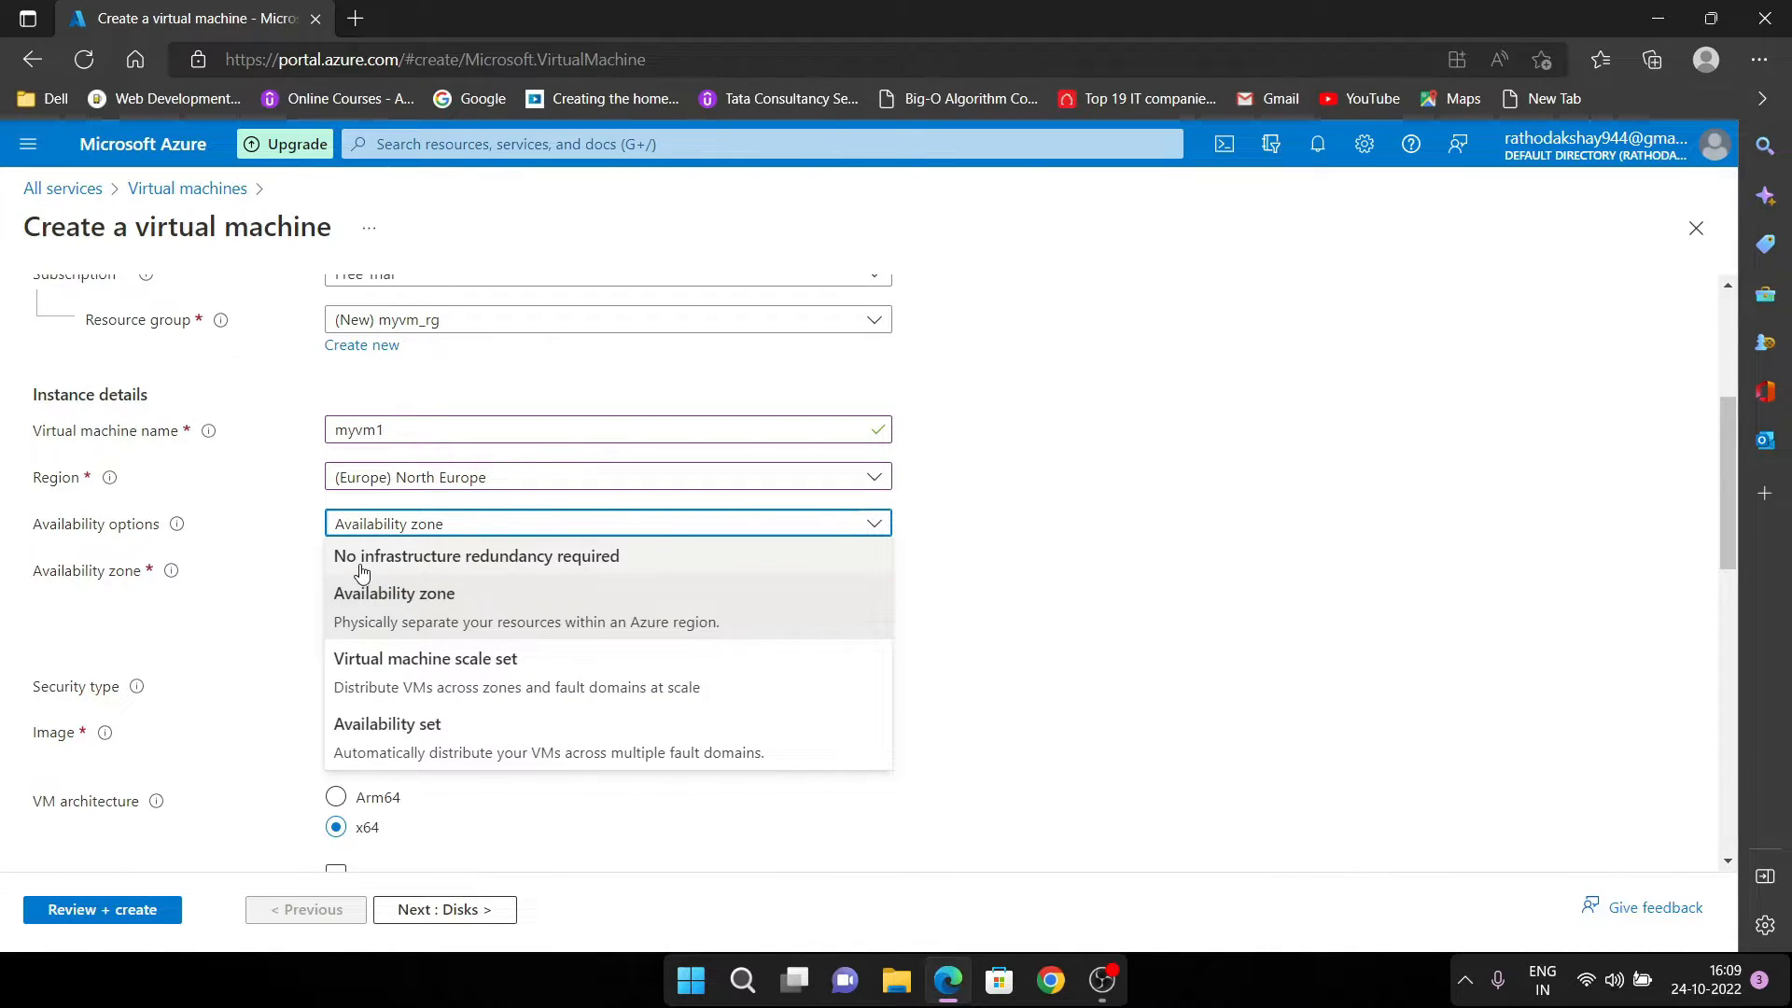
{"action": "left_click", "coordinate": [588, 558]}
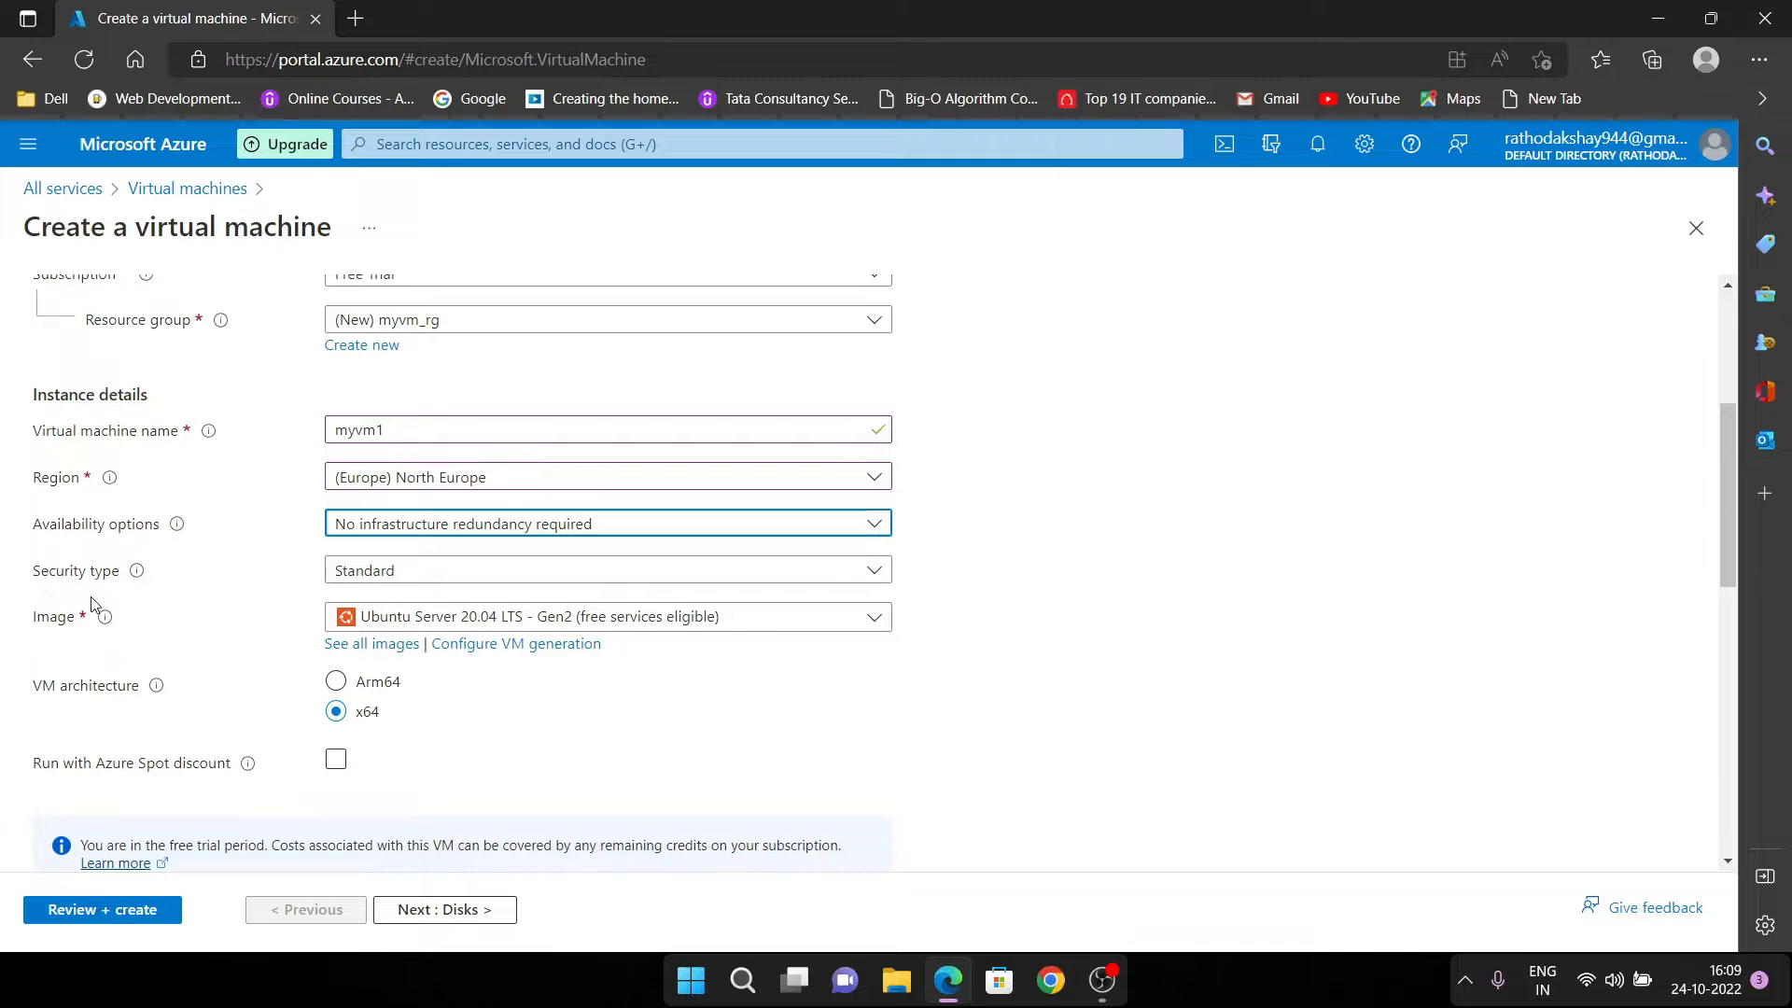
{"action": "left_click", "coordinate": [401, 570]}
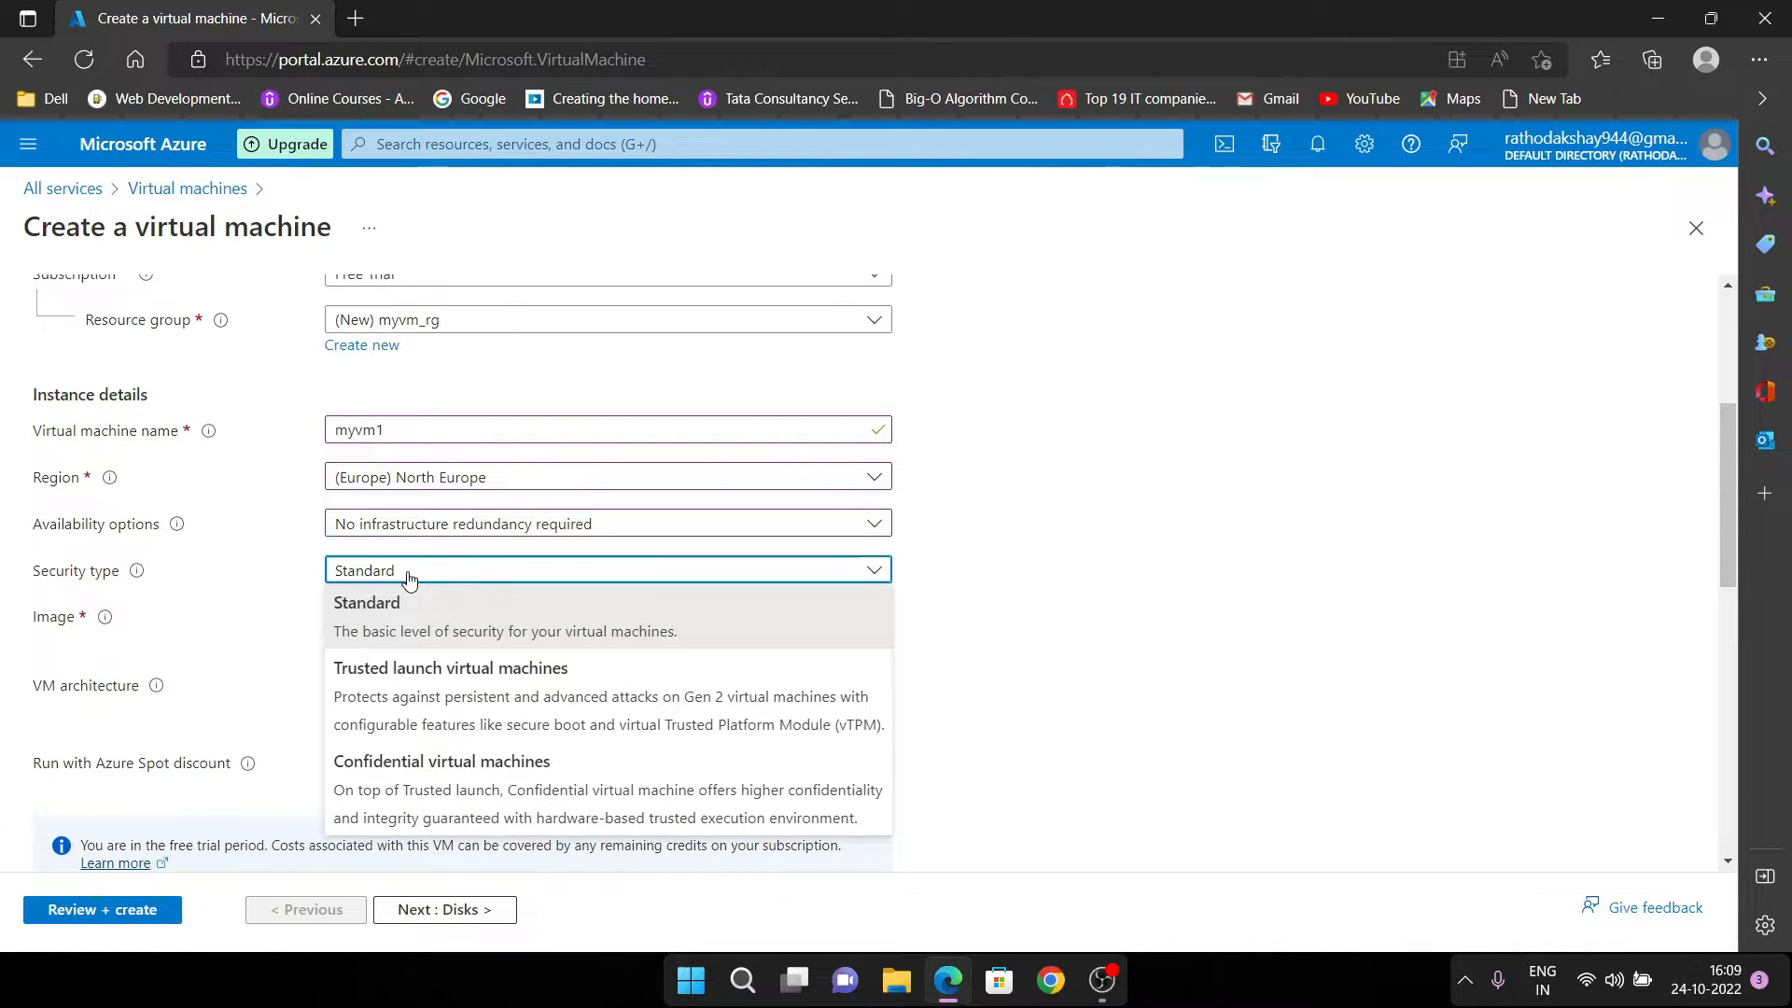
{"action": "left_click", "coordinate": [240, 632]}
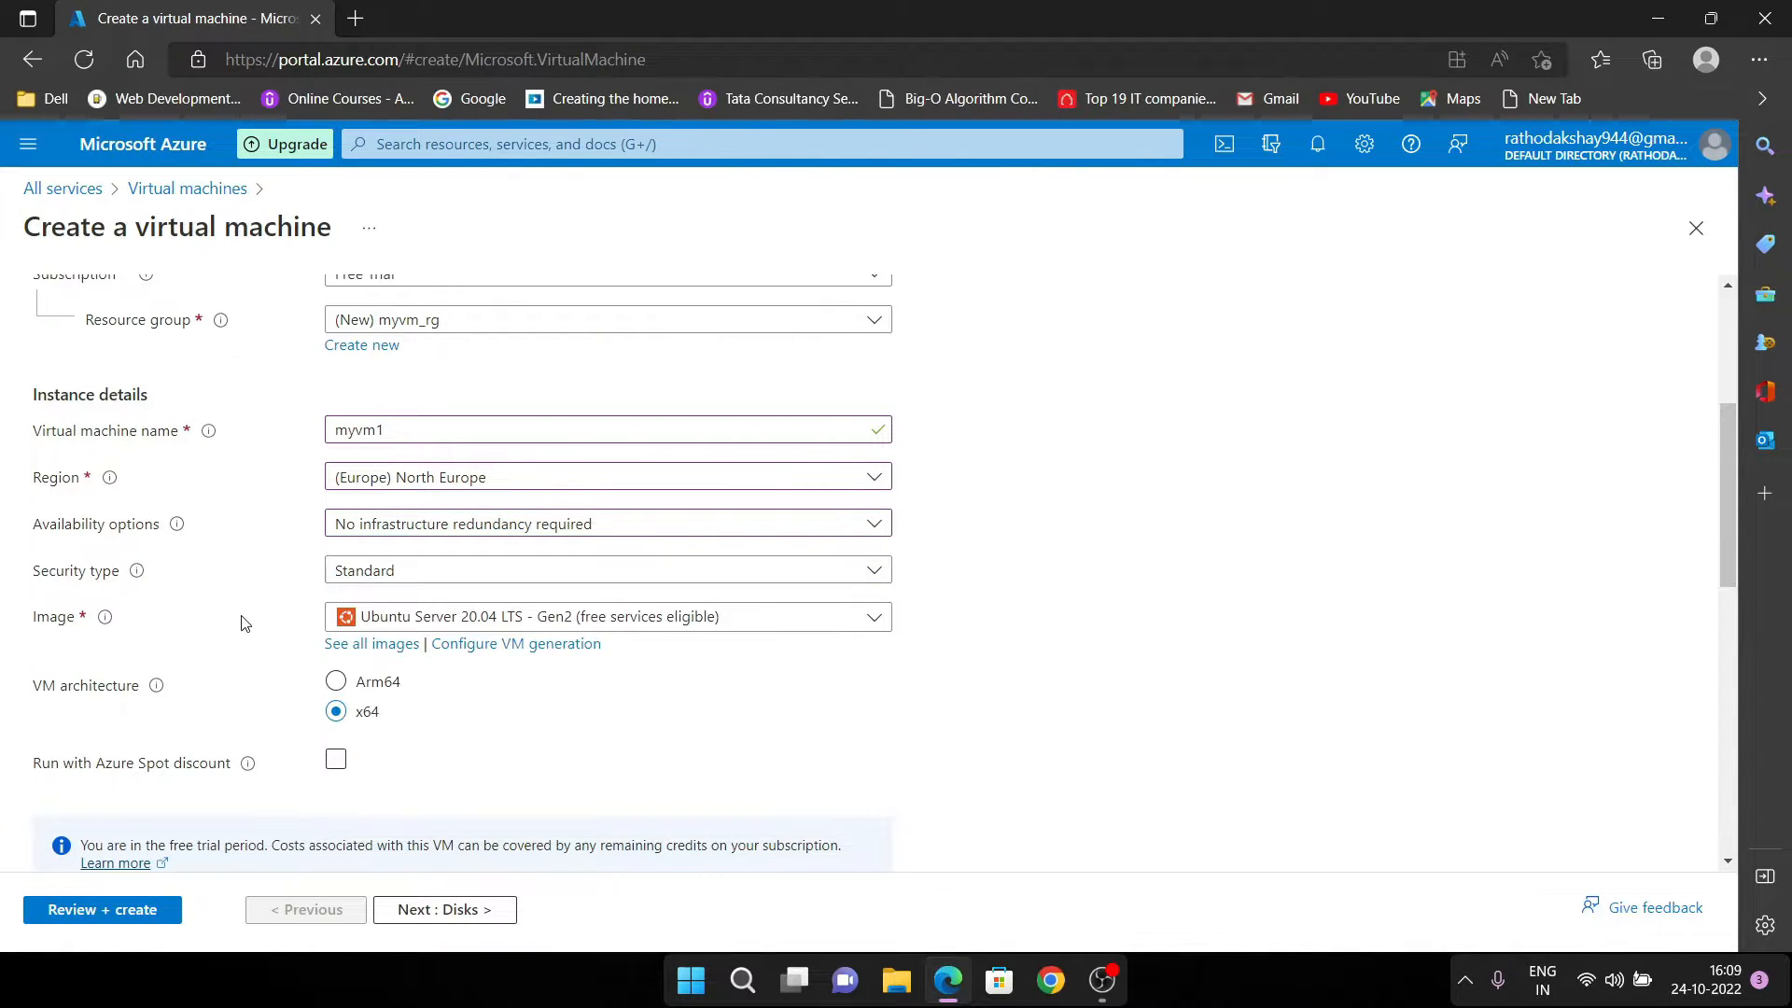
Choose the free-services-eligible CentOS-based 7.9 - Gen2 image for the virtual machine
{"action": "scroll", "coordinate": [407, 660], "scroll_direction": "down", "scroll_amount": 1}
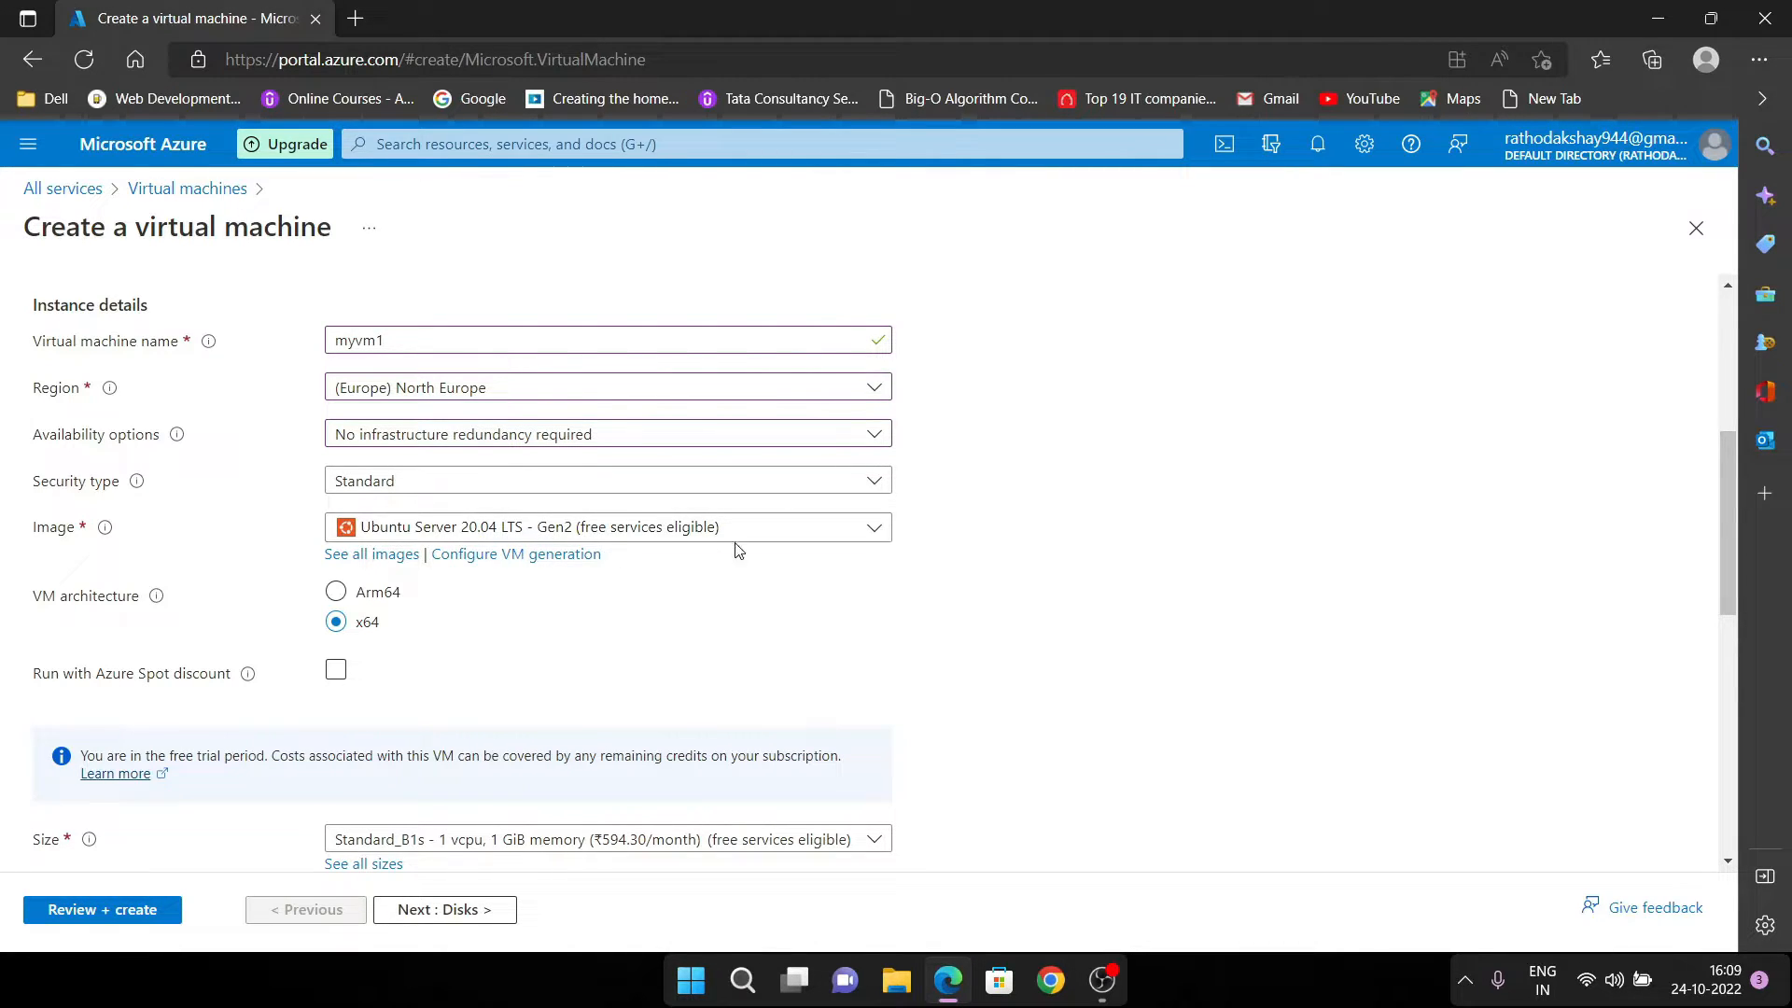
{"action": "left_click", "coordinate": [850, 527]}
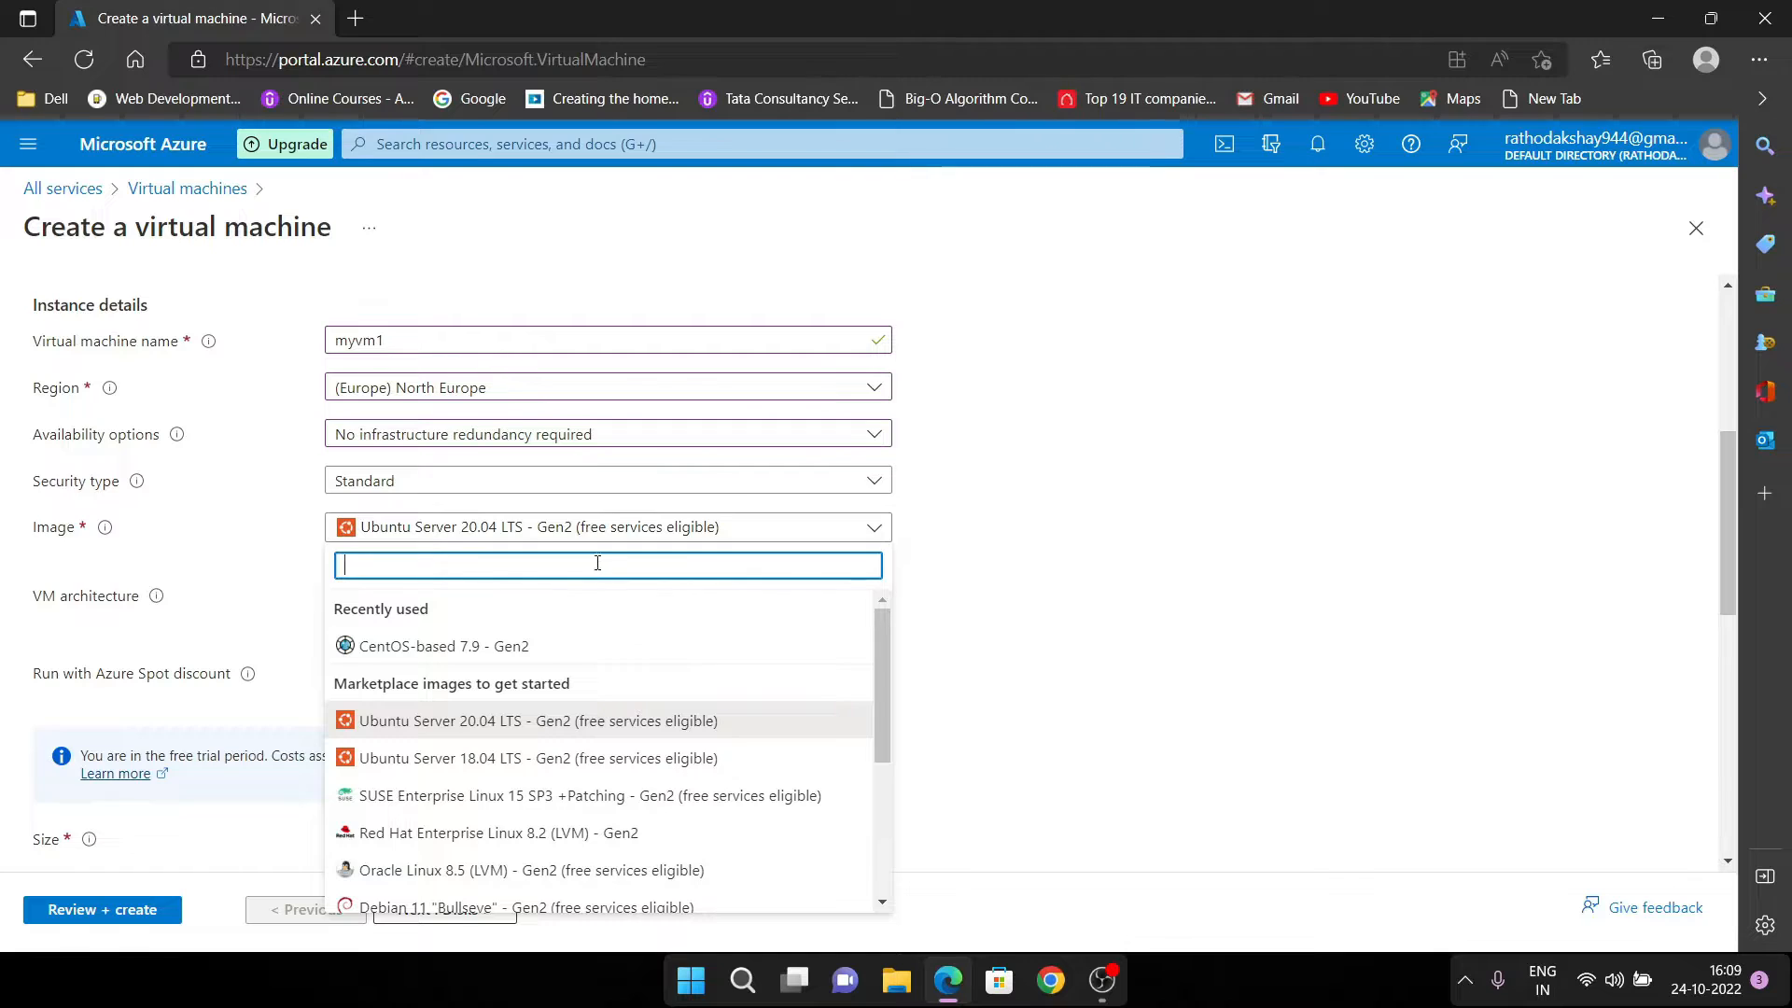
{"action": "scroll", "coordinate": [560, 737], "scroll_direction": "down", "scroll_amount": 1}
{"action": "scroll", "coordinate": [560, 738], "scroll_direction": "up", "scroll_amount": 1}
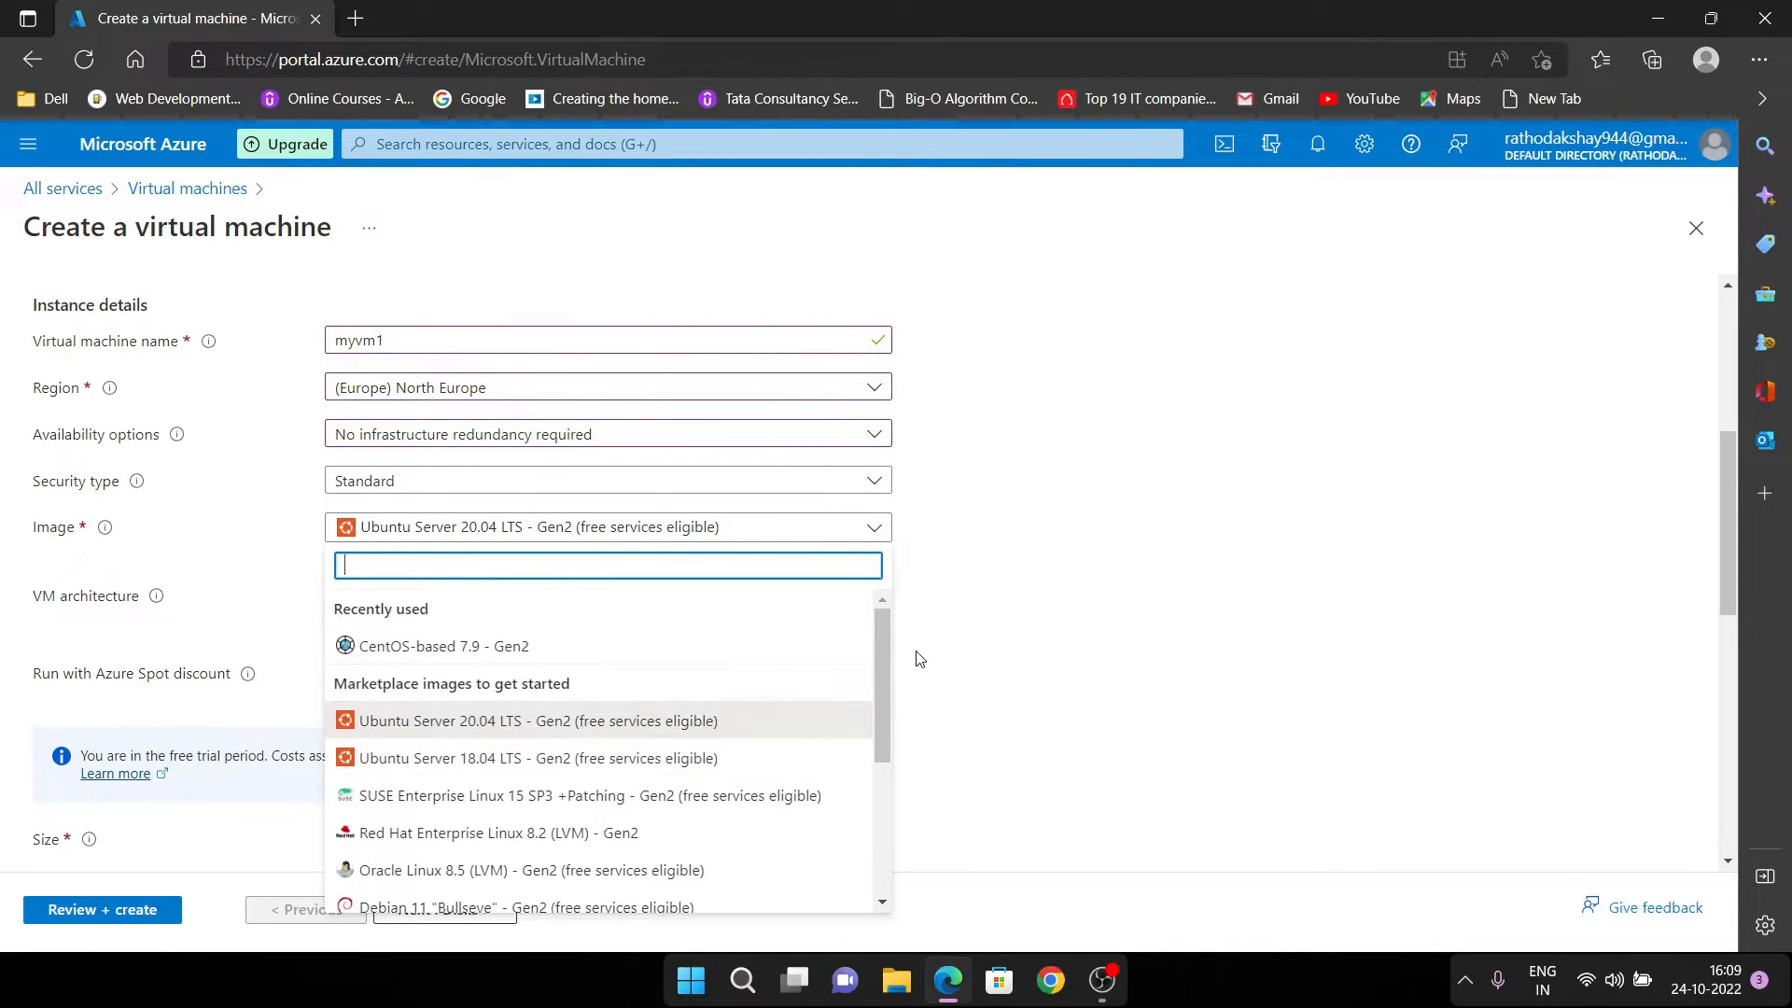
{"action": "scroll", "coordinate": [654, 719], "scroll_direction": "down", "scroll_amount": 2}
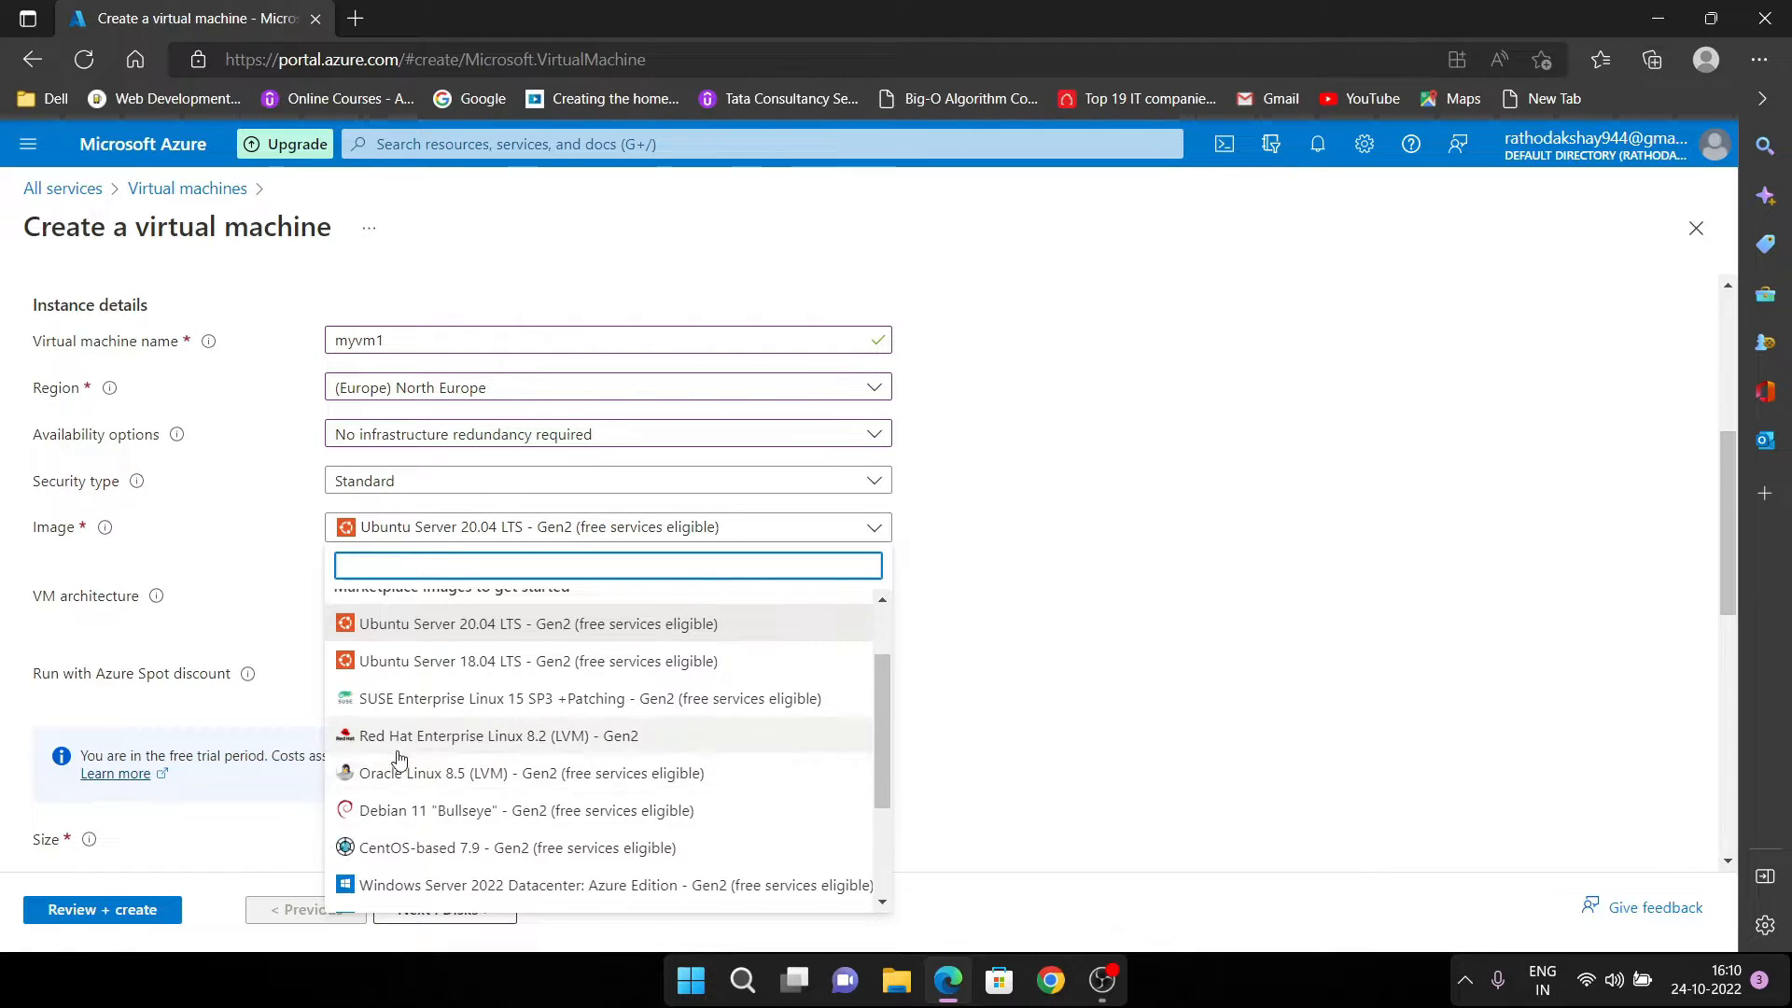
{"action": "scroll", "coordinate": [508, 770], "scroll_direction": "down", "scroll_amount": 1}
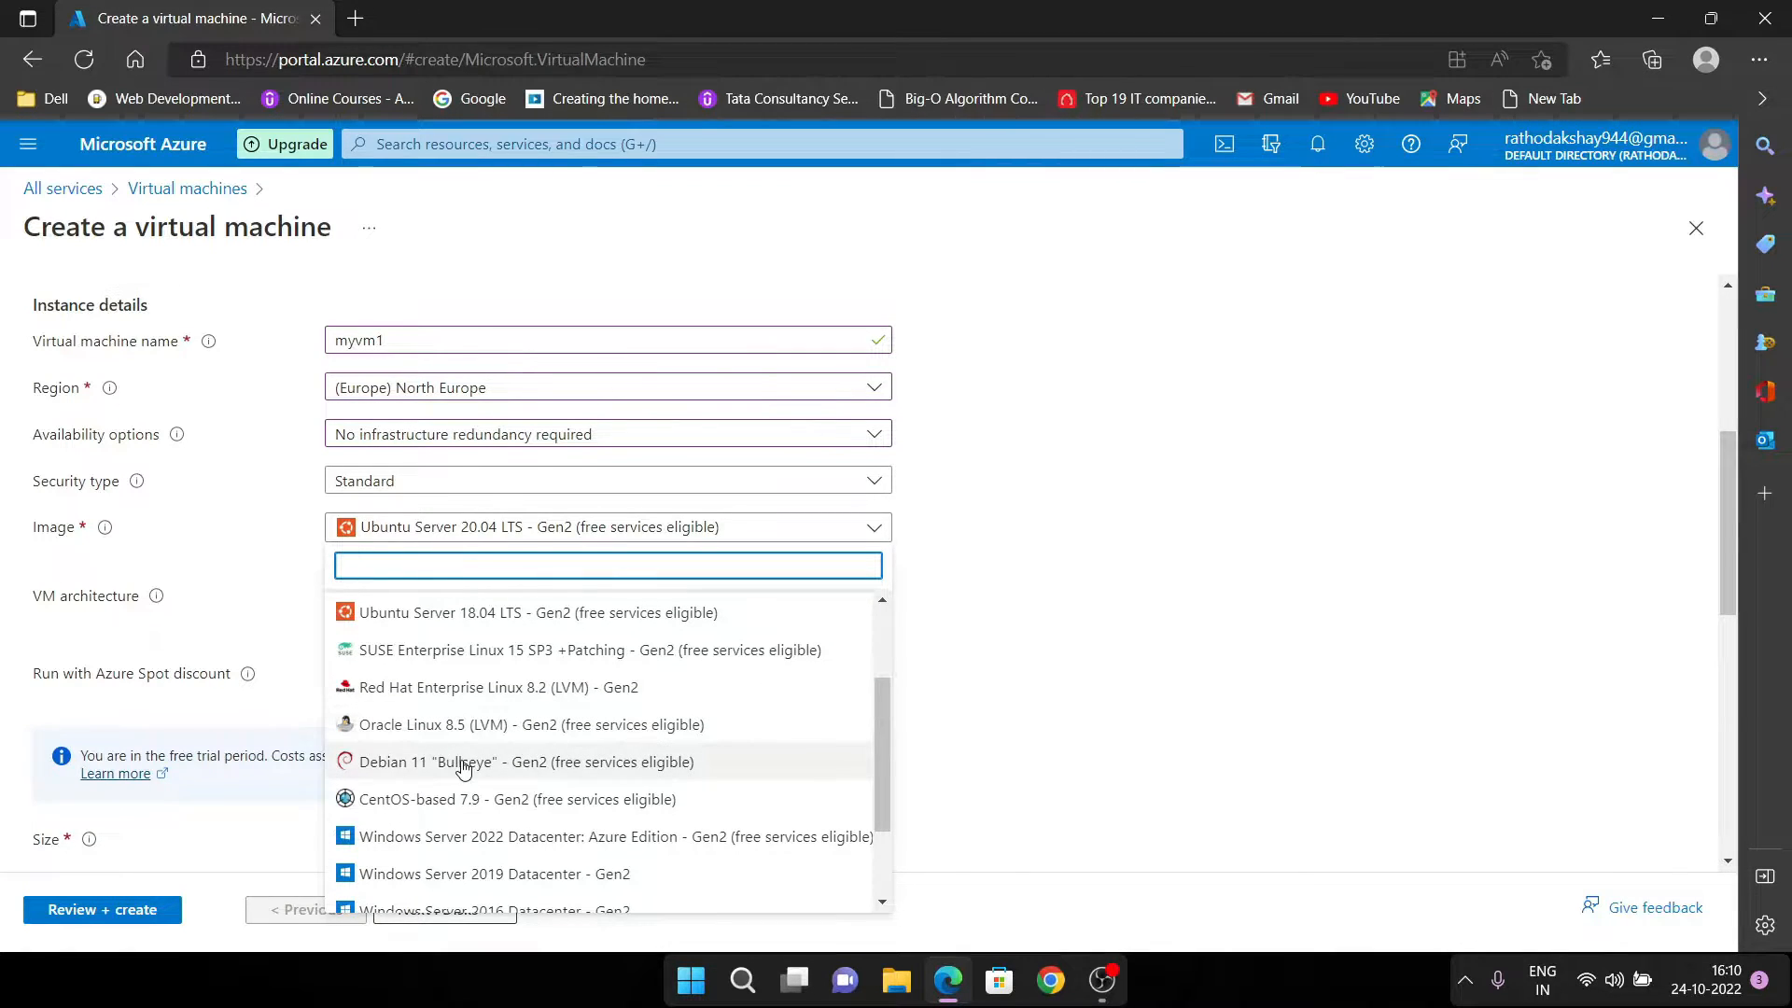
{"action": "scroll", "coordinate": [464, 767], "scroll_direction": "down", "scroll_amount": 1}
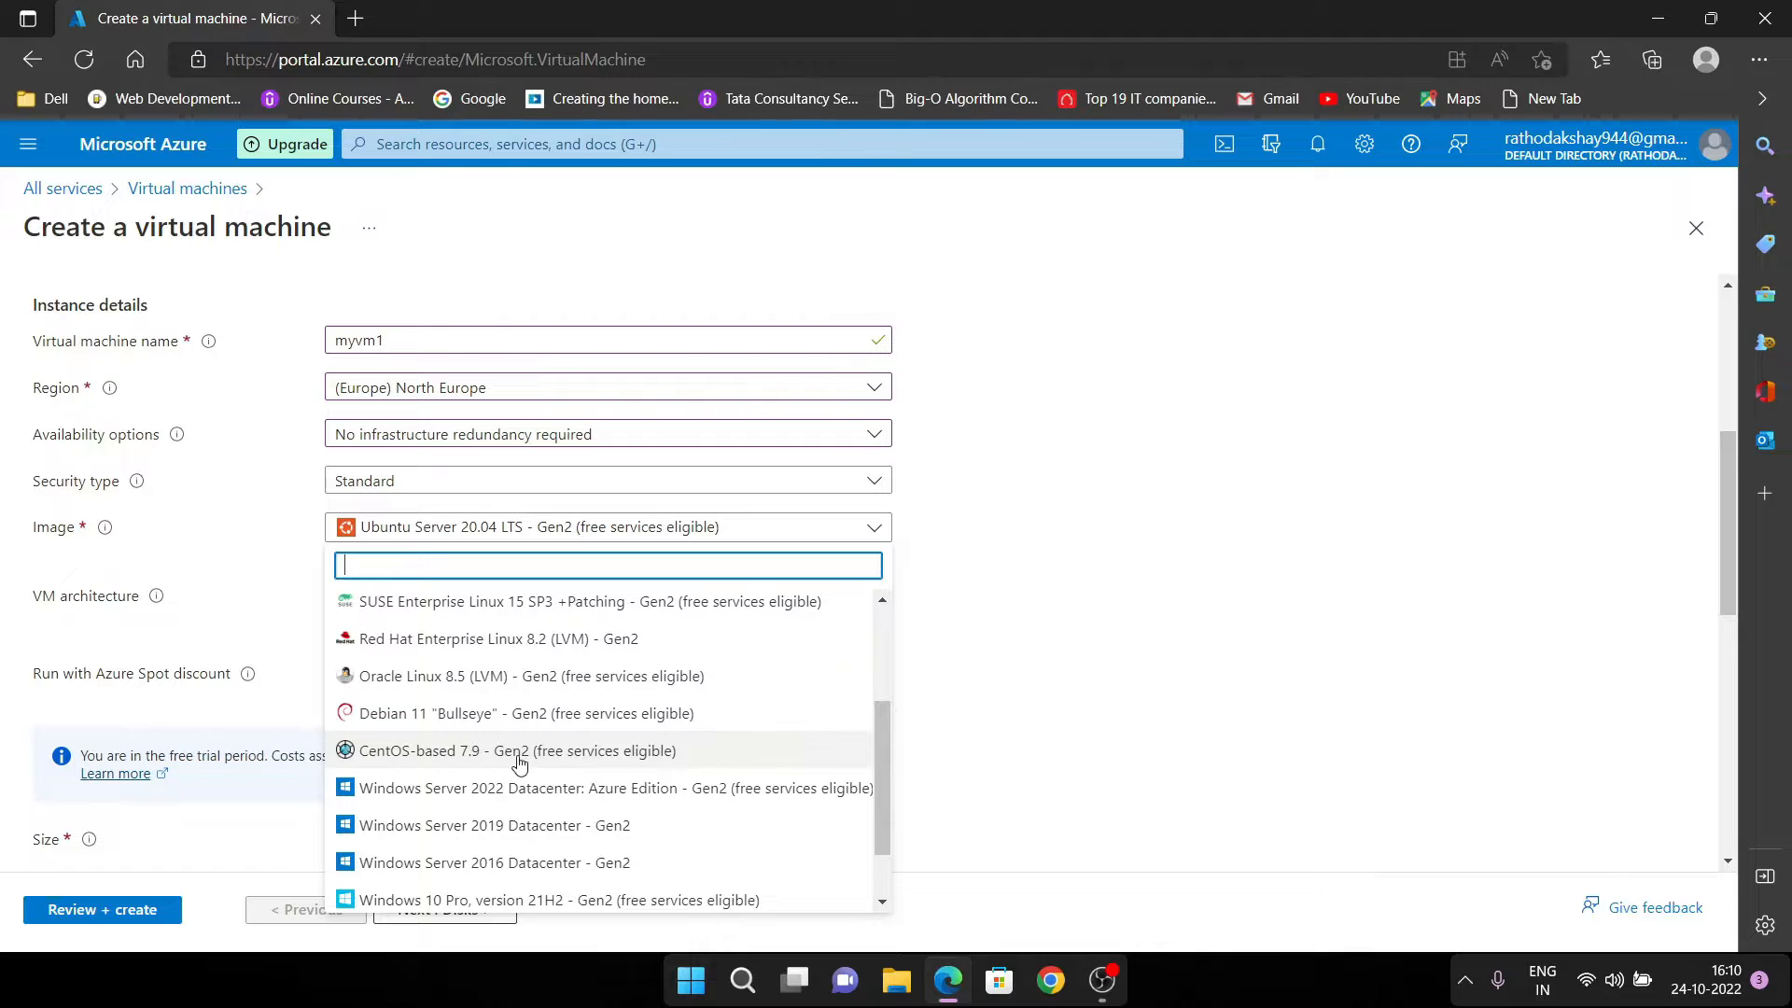
{"action": "left_click", "coordinate": [651, 752]}
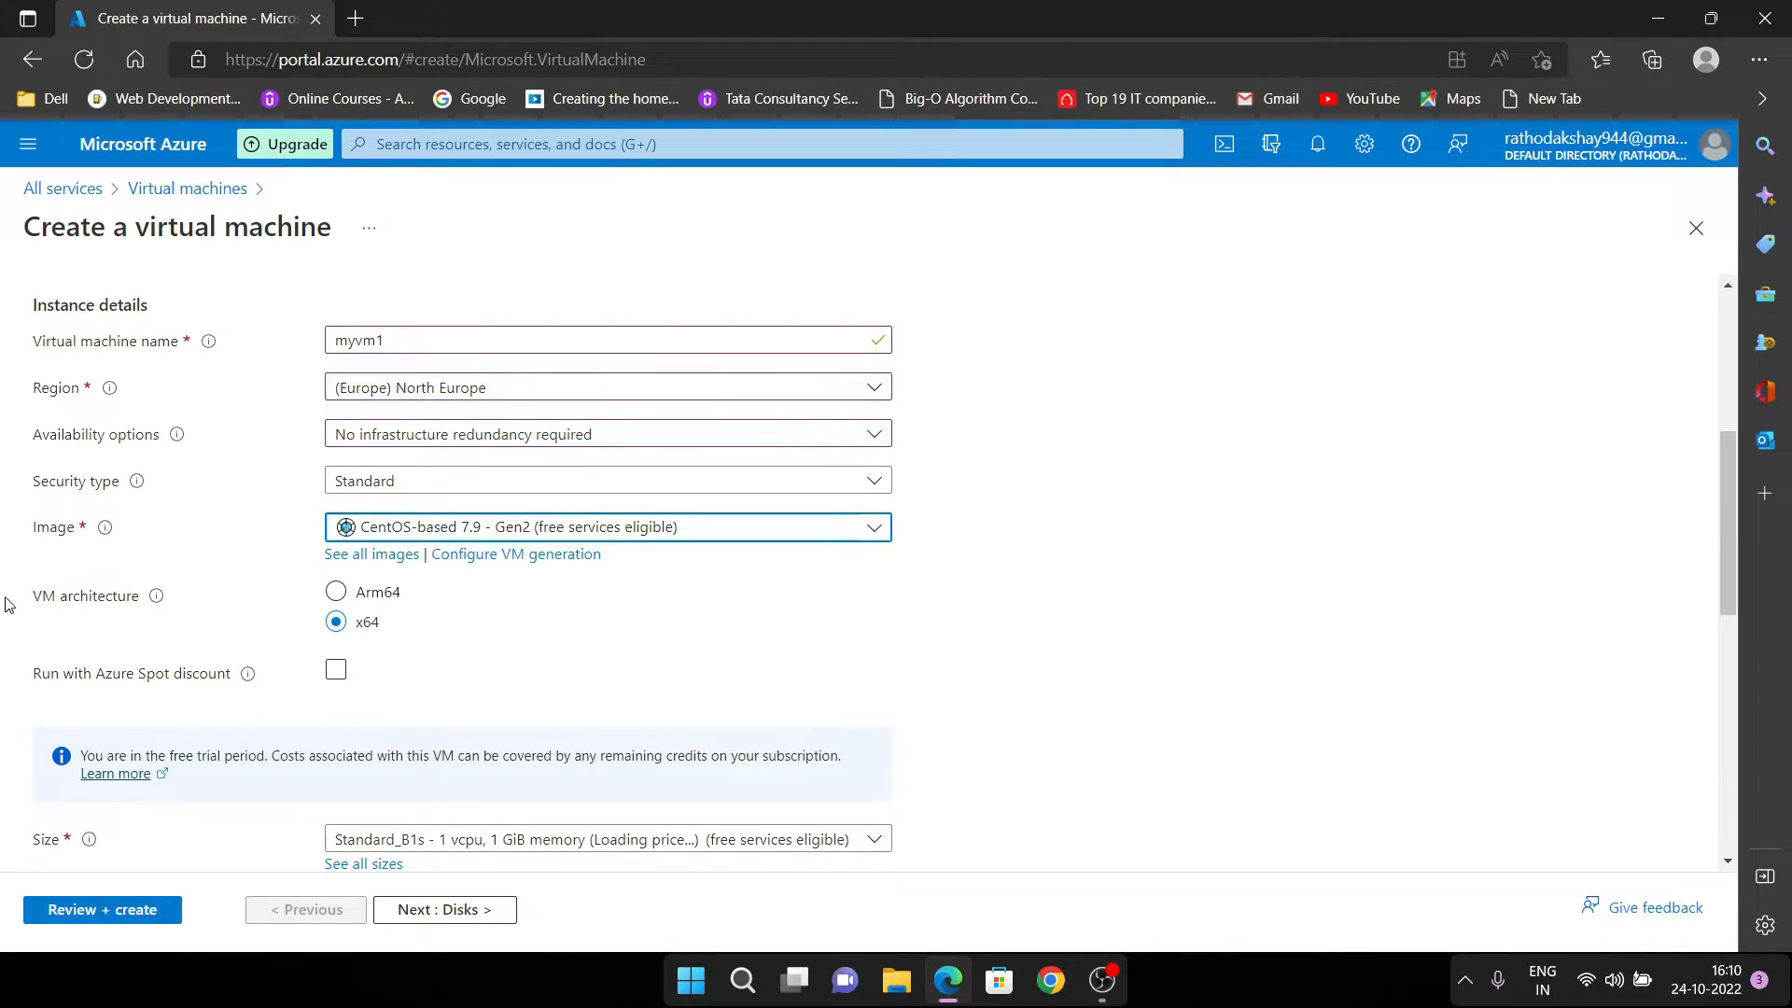
Set the virtual machine's size to Standard_D2s_v3 with 2 vcpus and 8 GiB memory
{"action": "scroll", "coordinate": [149, 606], "scroll_direction": "down", "scroll_amount": 1}
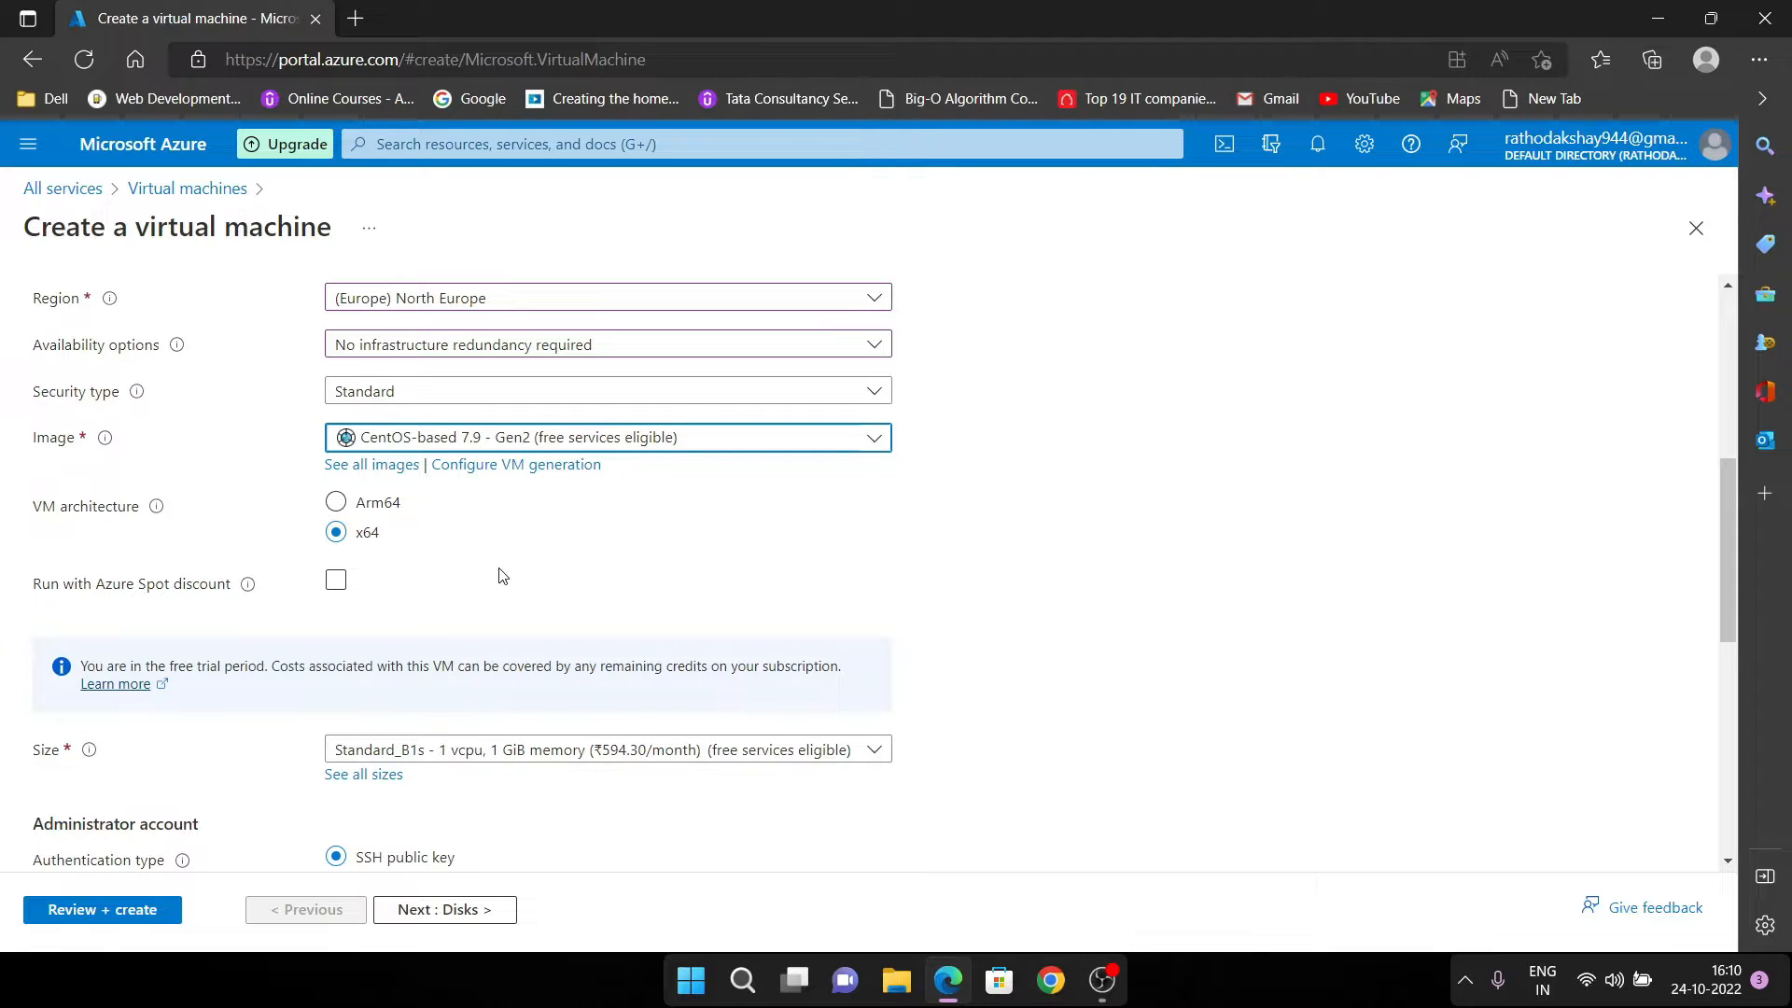
{"action": "scroll", "coordinate": [499, 574], "scroll_direction": "down", "scroll_amount": 2}
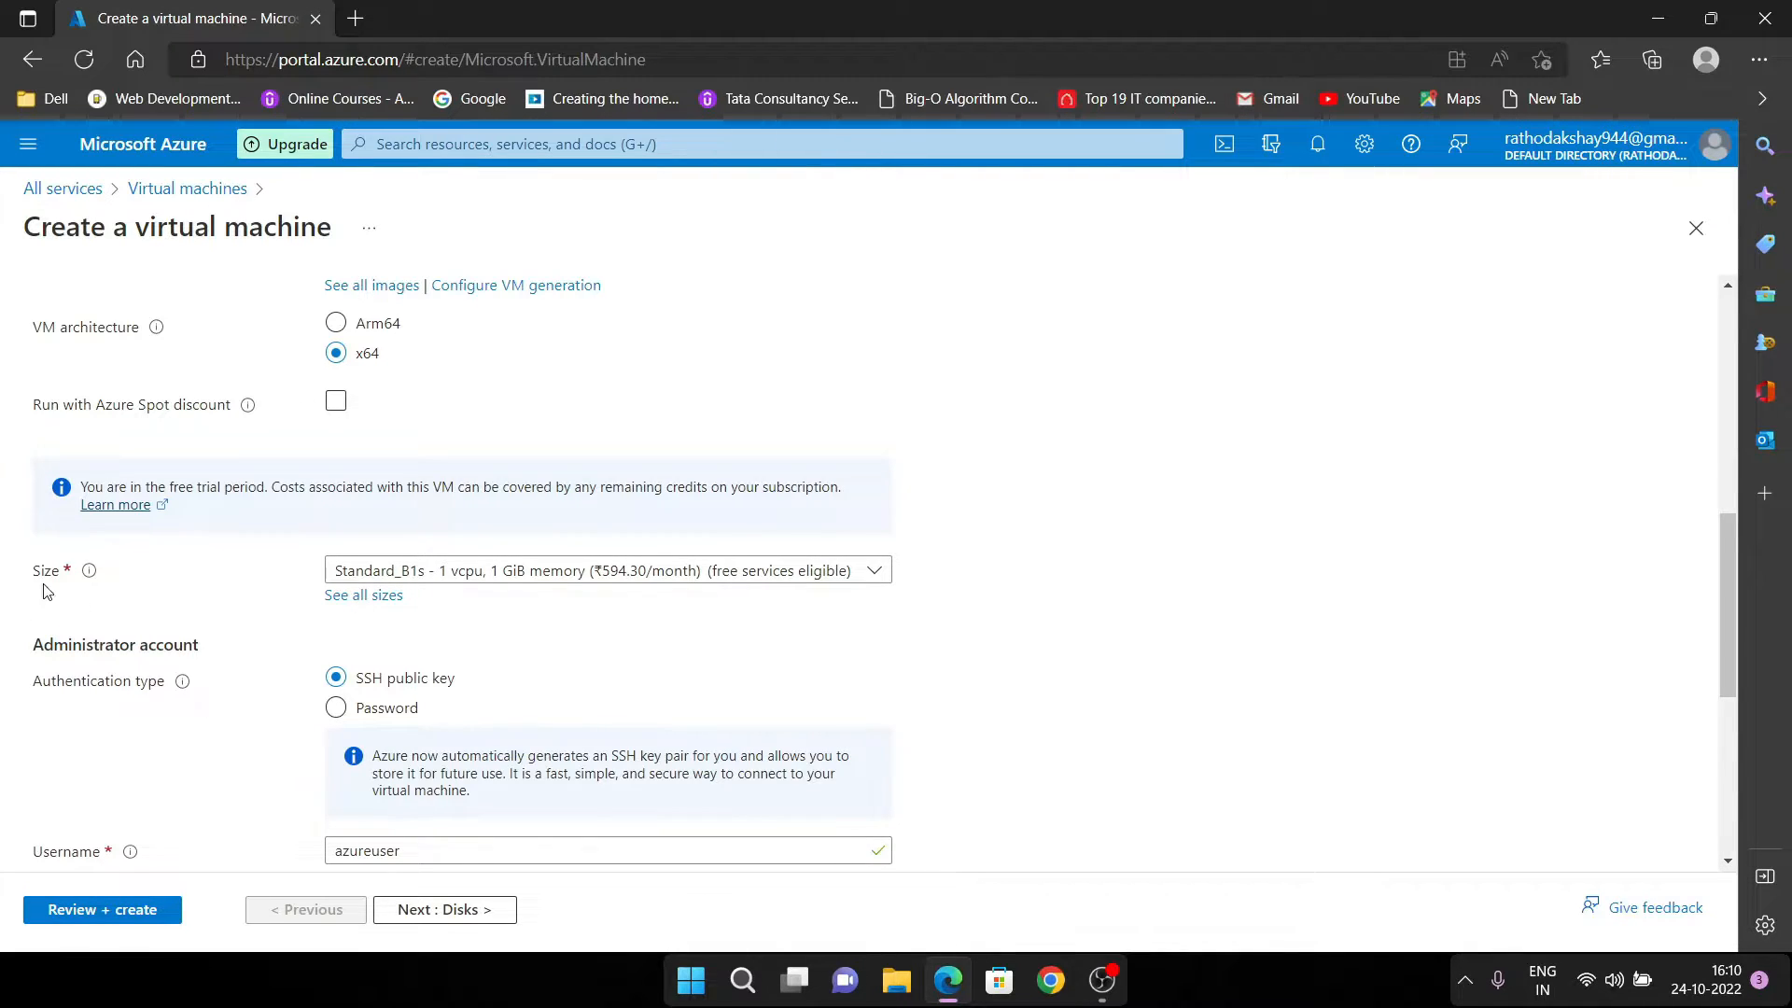
{"action": "scroll", "coordinate": [559, 547], "scroll_direction": "down", "scroll_amount": 2}
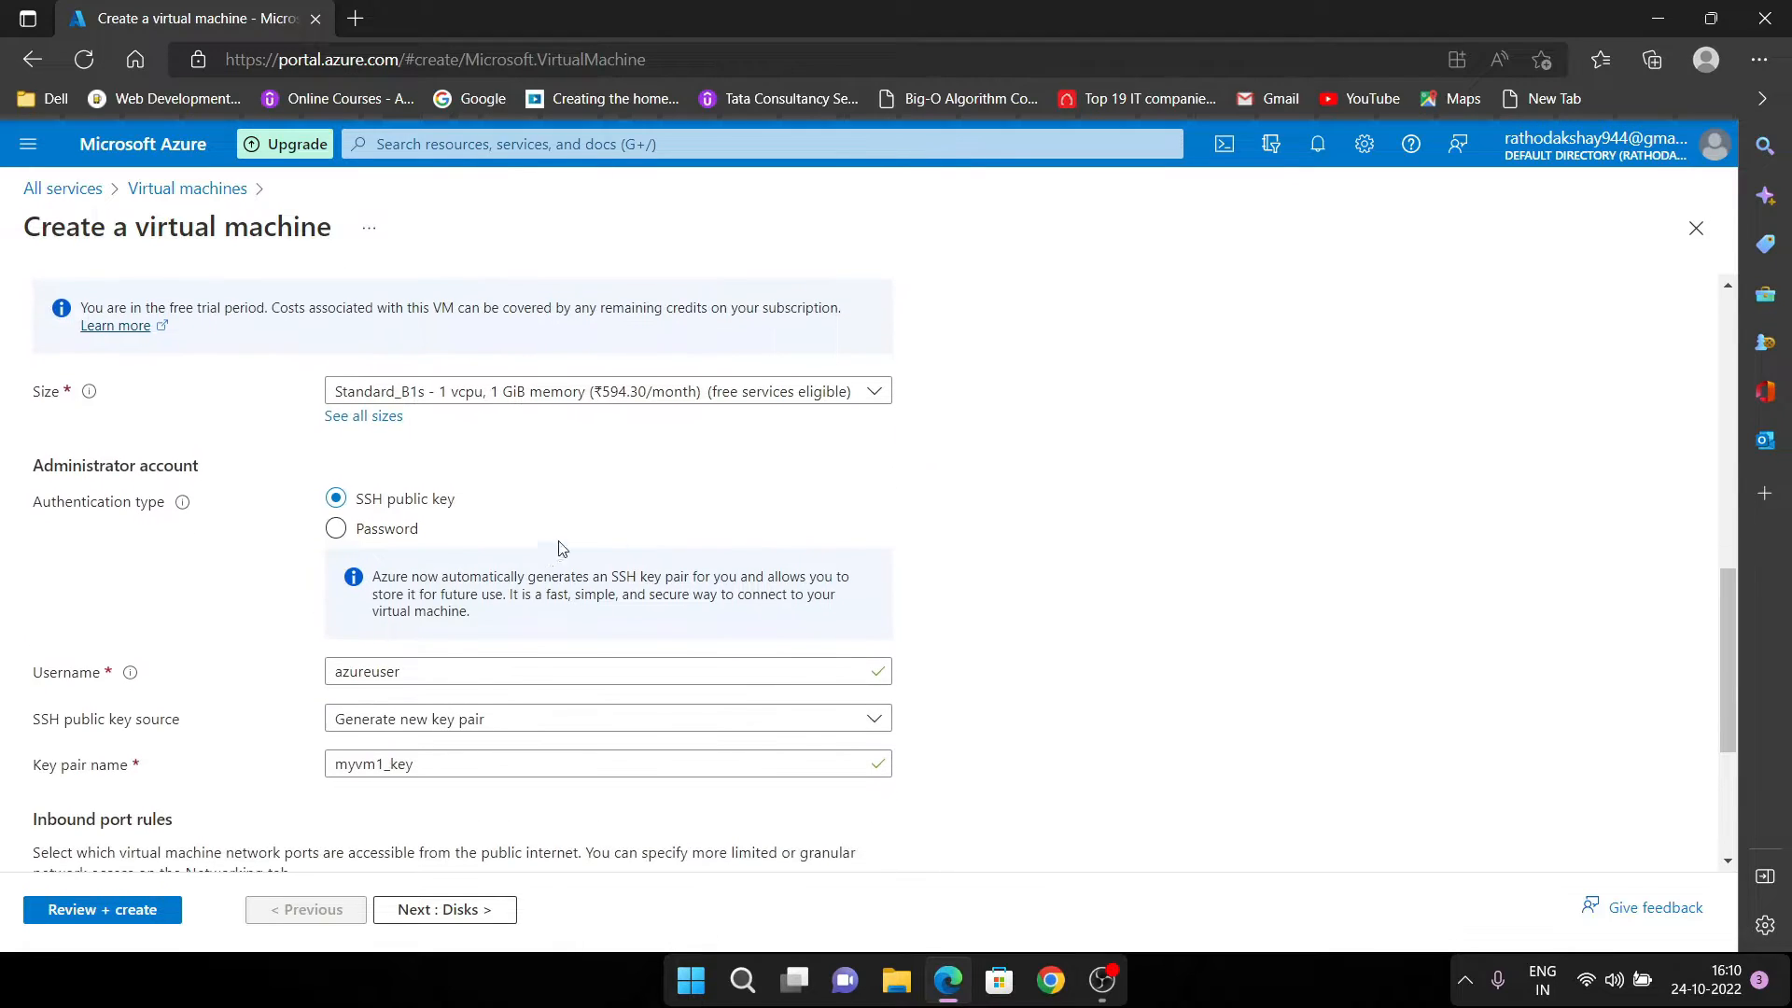
{"action": "scroll", "coordinate": [700, 513], "scroll_direction": "up", "scroll_amount": 1}
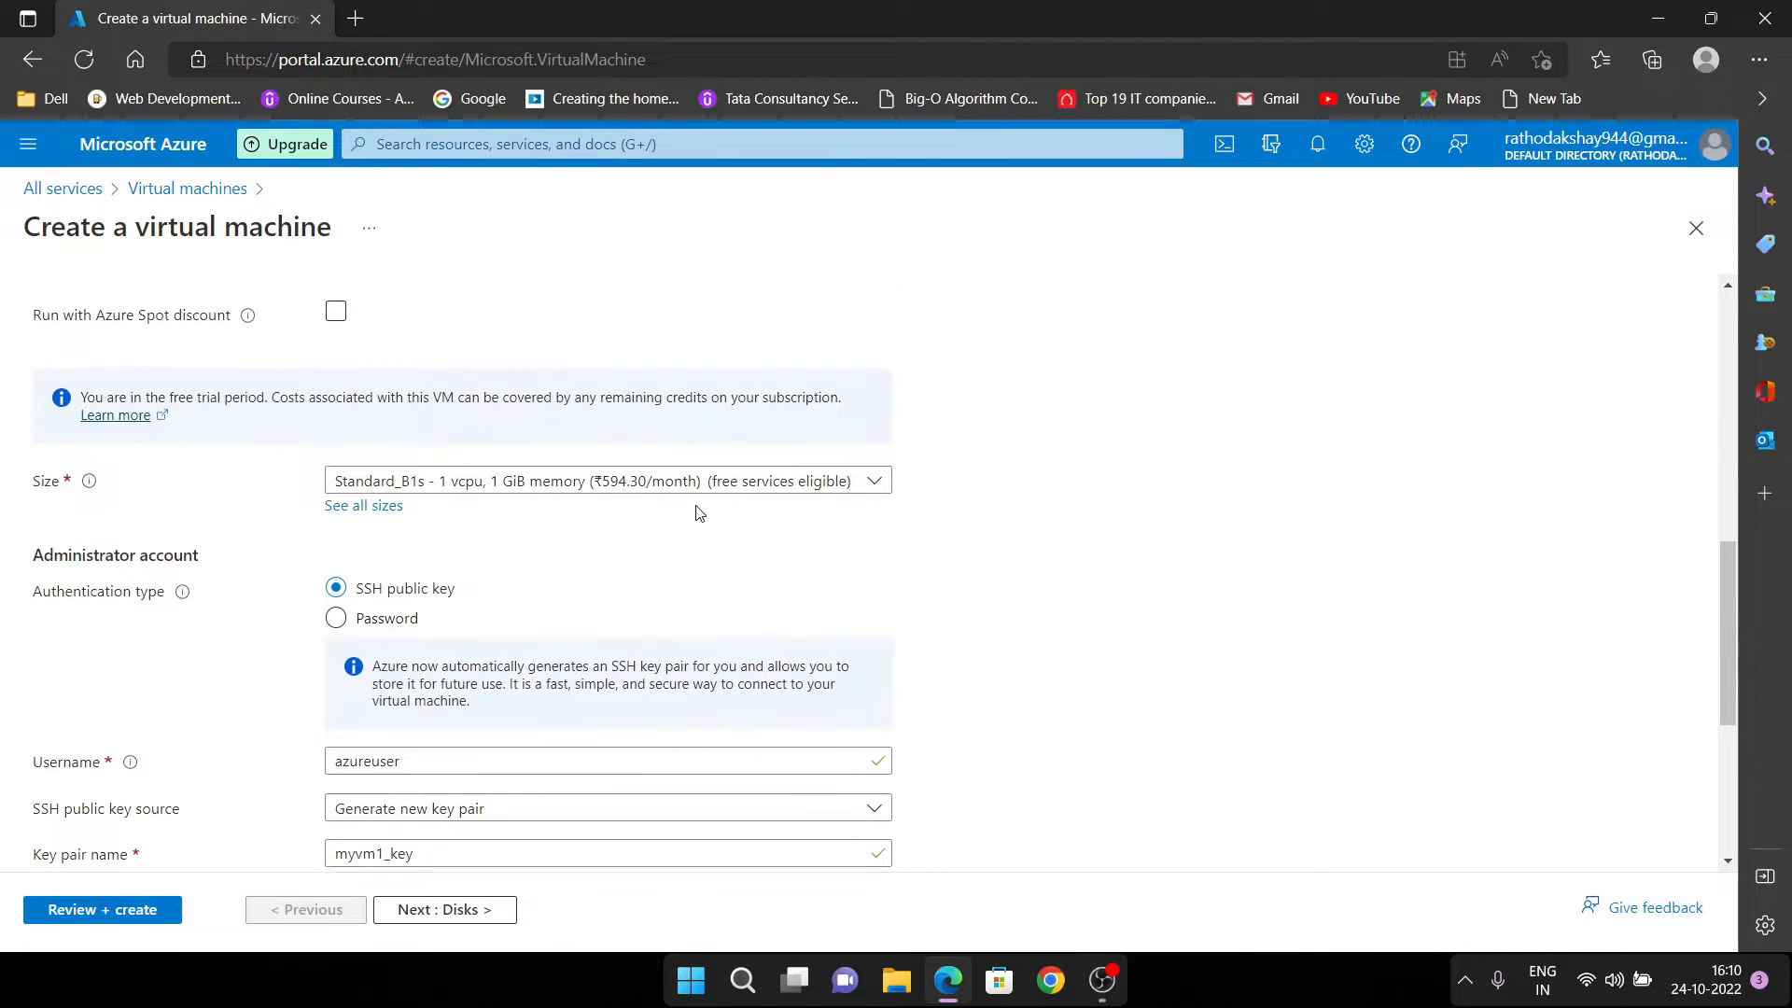
{"action": "left_click", "coordinate": [863, 488]}
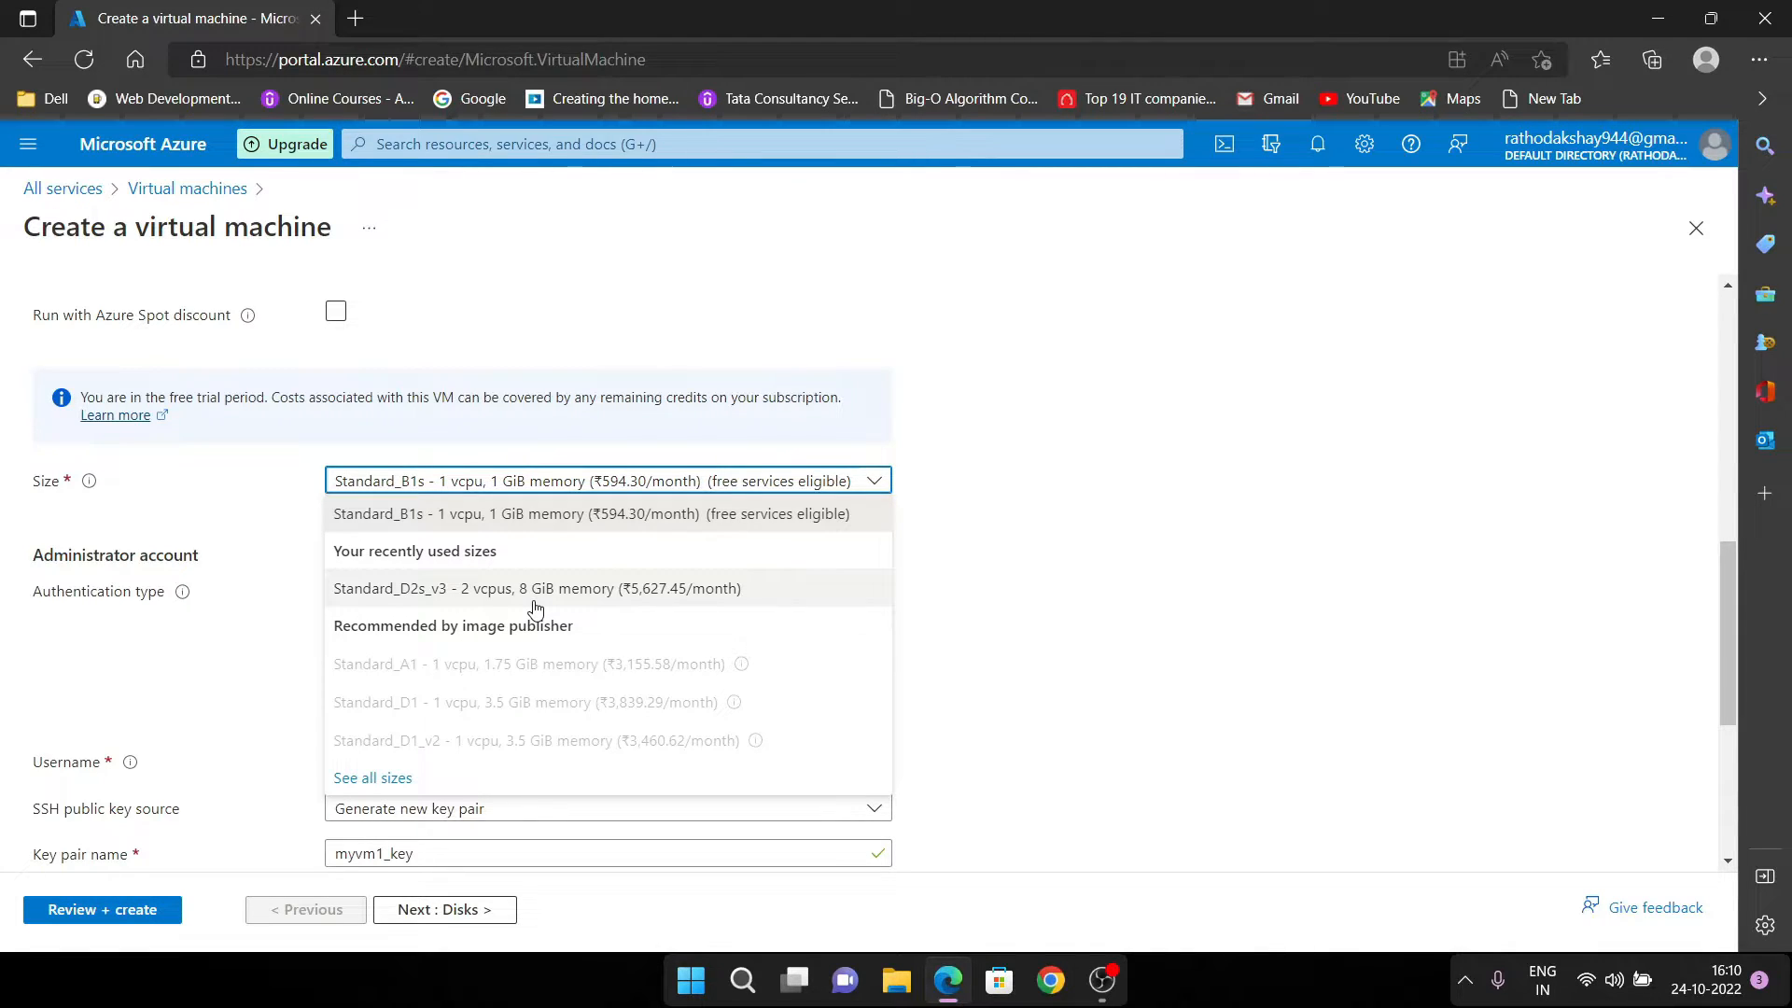
{"action": "left_click", "coordinate": [685, 590]}
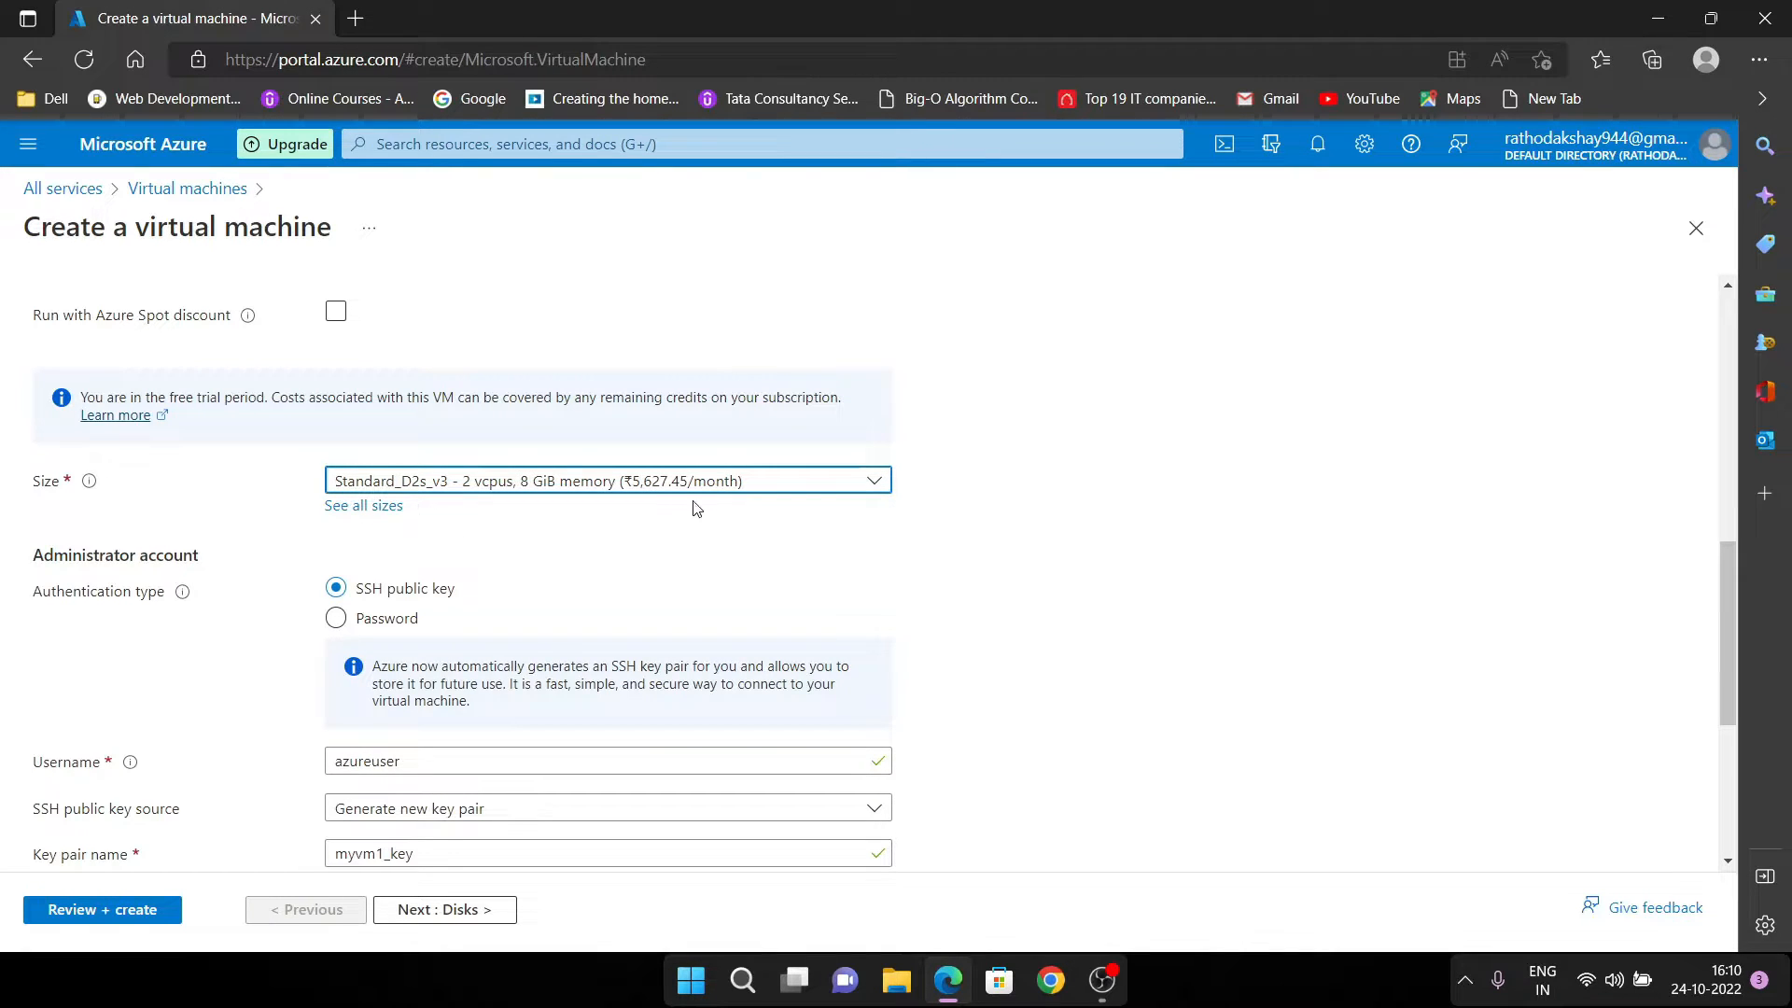
Switch the administrator account to password authentication and set its username to linuxuser
{"action": "scroll", "coordinate": [700, 569], "scroll_direction": "down", "scroll_amount": 1}
{"action": "scroll", "coordinate": [707, 557], "scroll_direction": "down", "scroll_amount": 1}
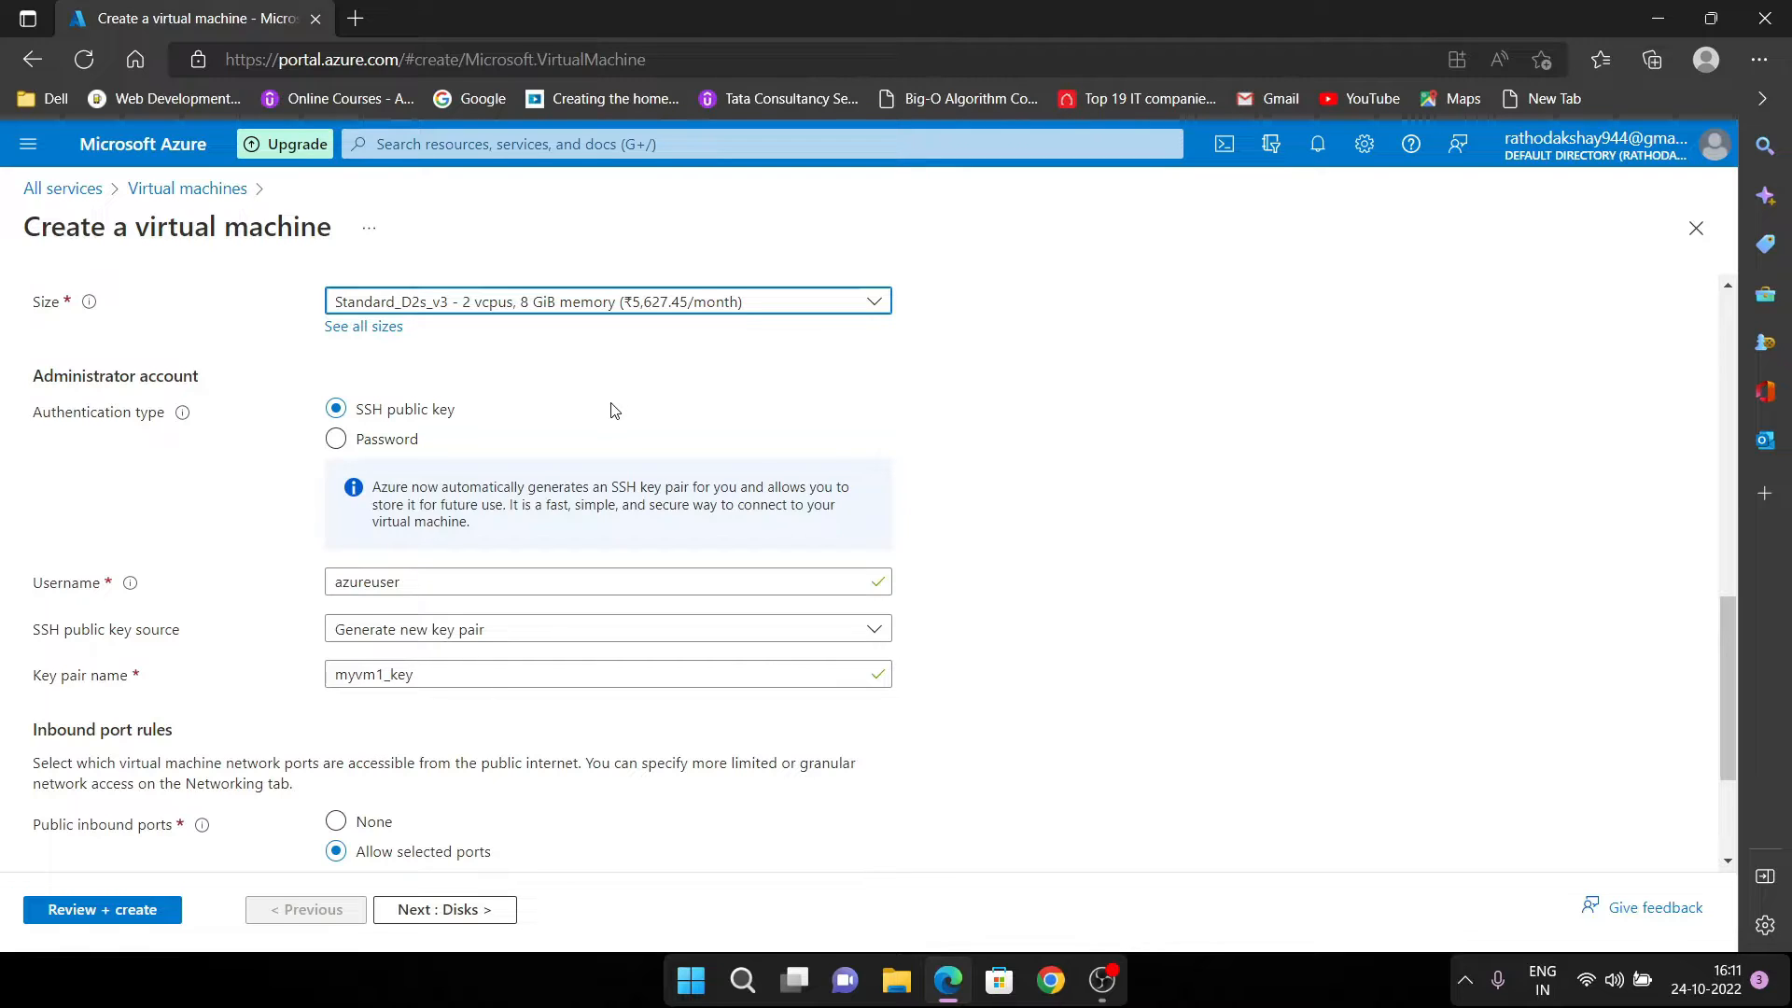
{"action": "left_click", "coordinate": [387, 445]}
{"action": "scroll", "coordinate": [550, 406], "scroll_direction": "down", "scroll_amount": 1}
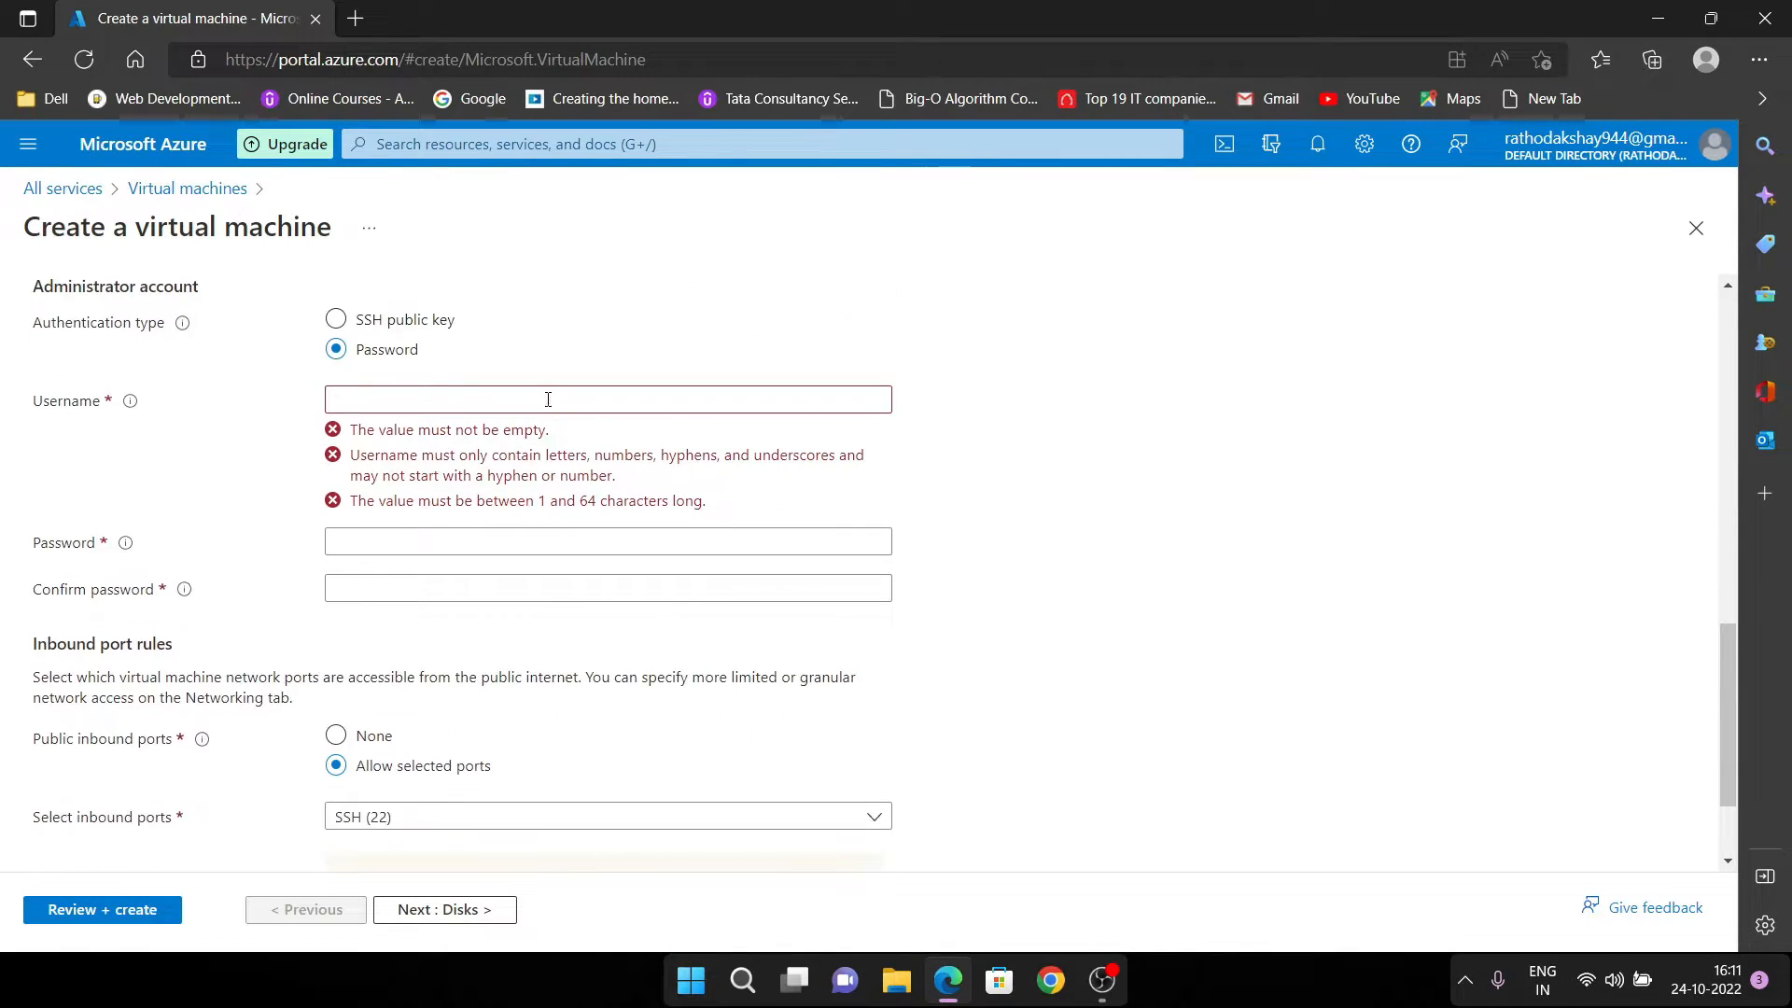
{"action": "left_click", "coordinate": [414, 398]}
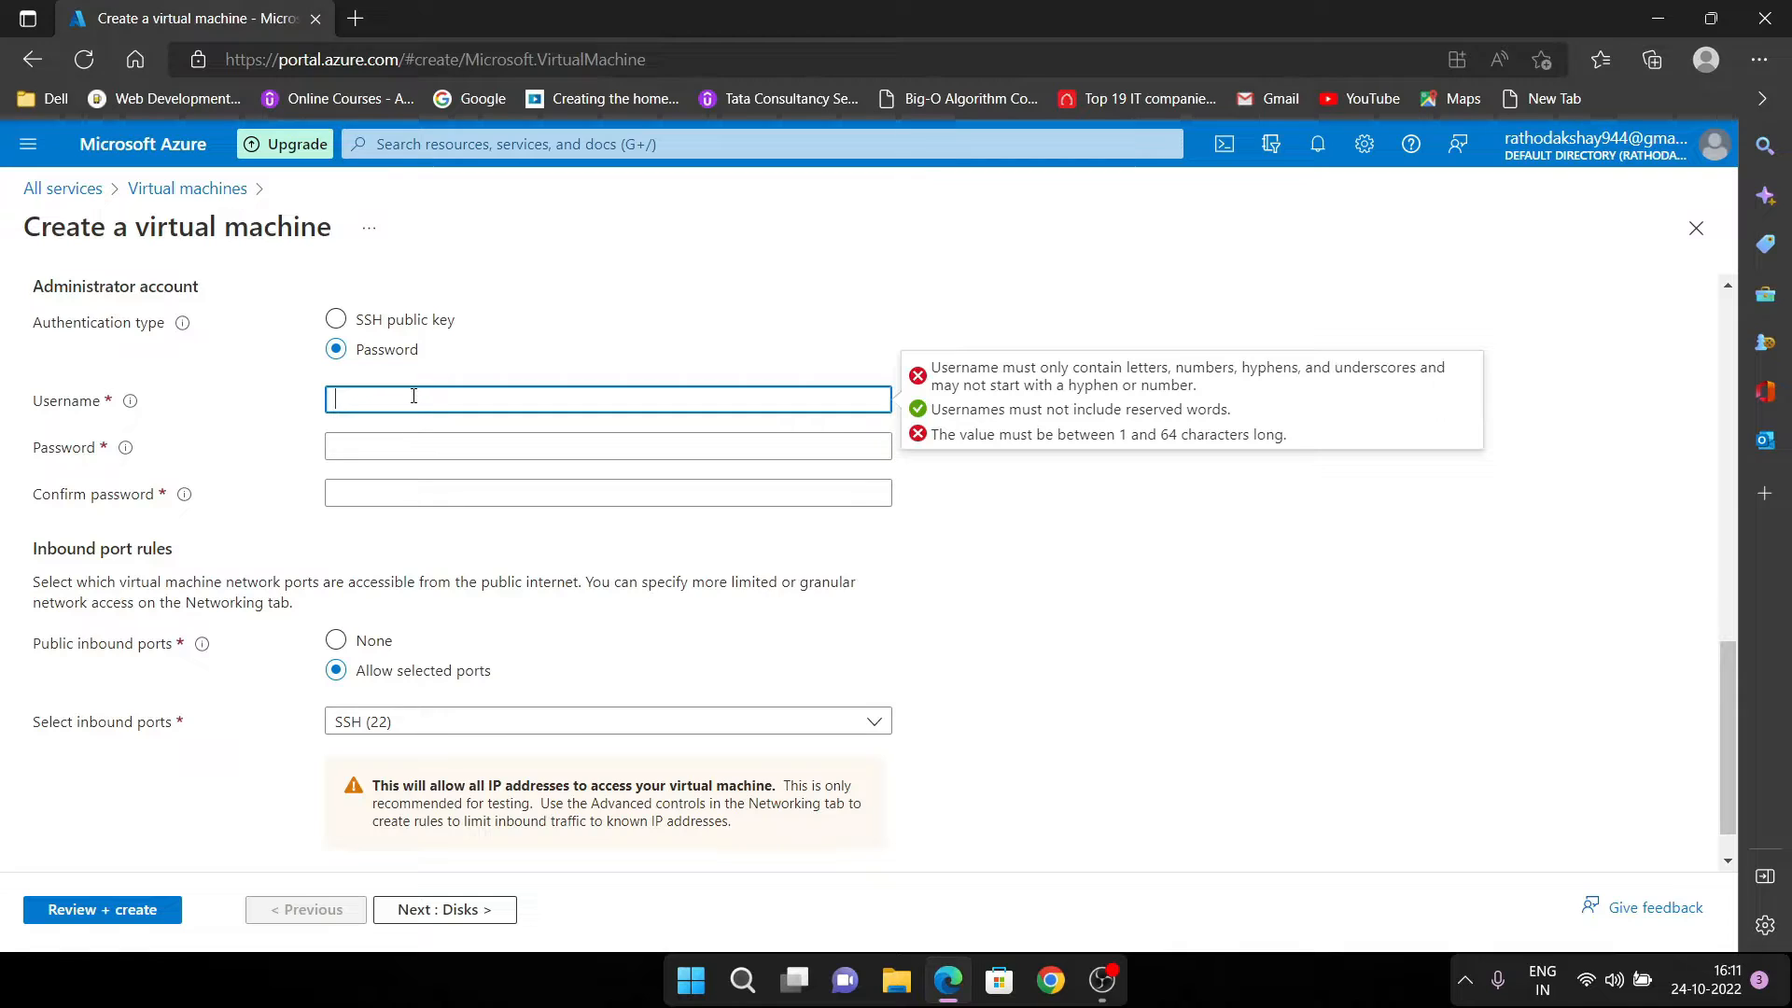
{"action": "type", "text": "linu"}
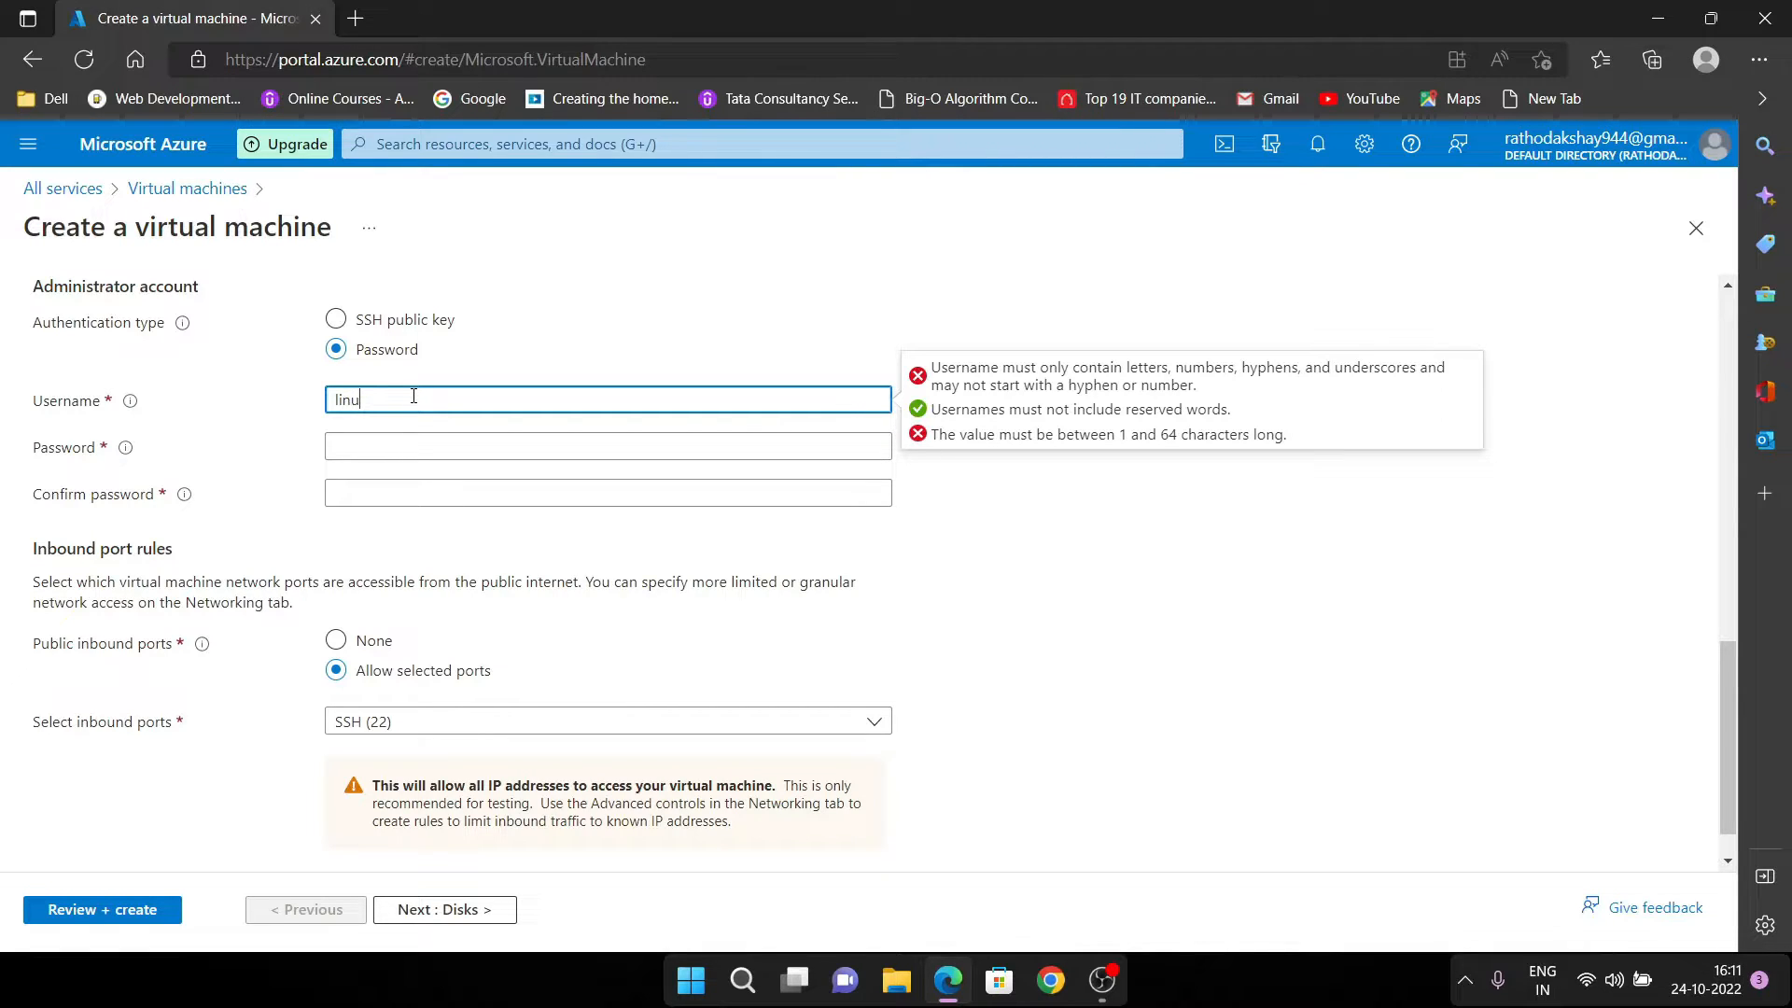
{"action": "type", "text": "xuser"}
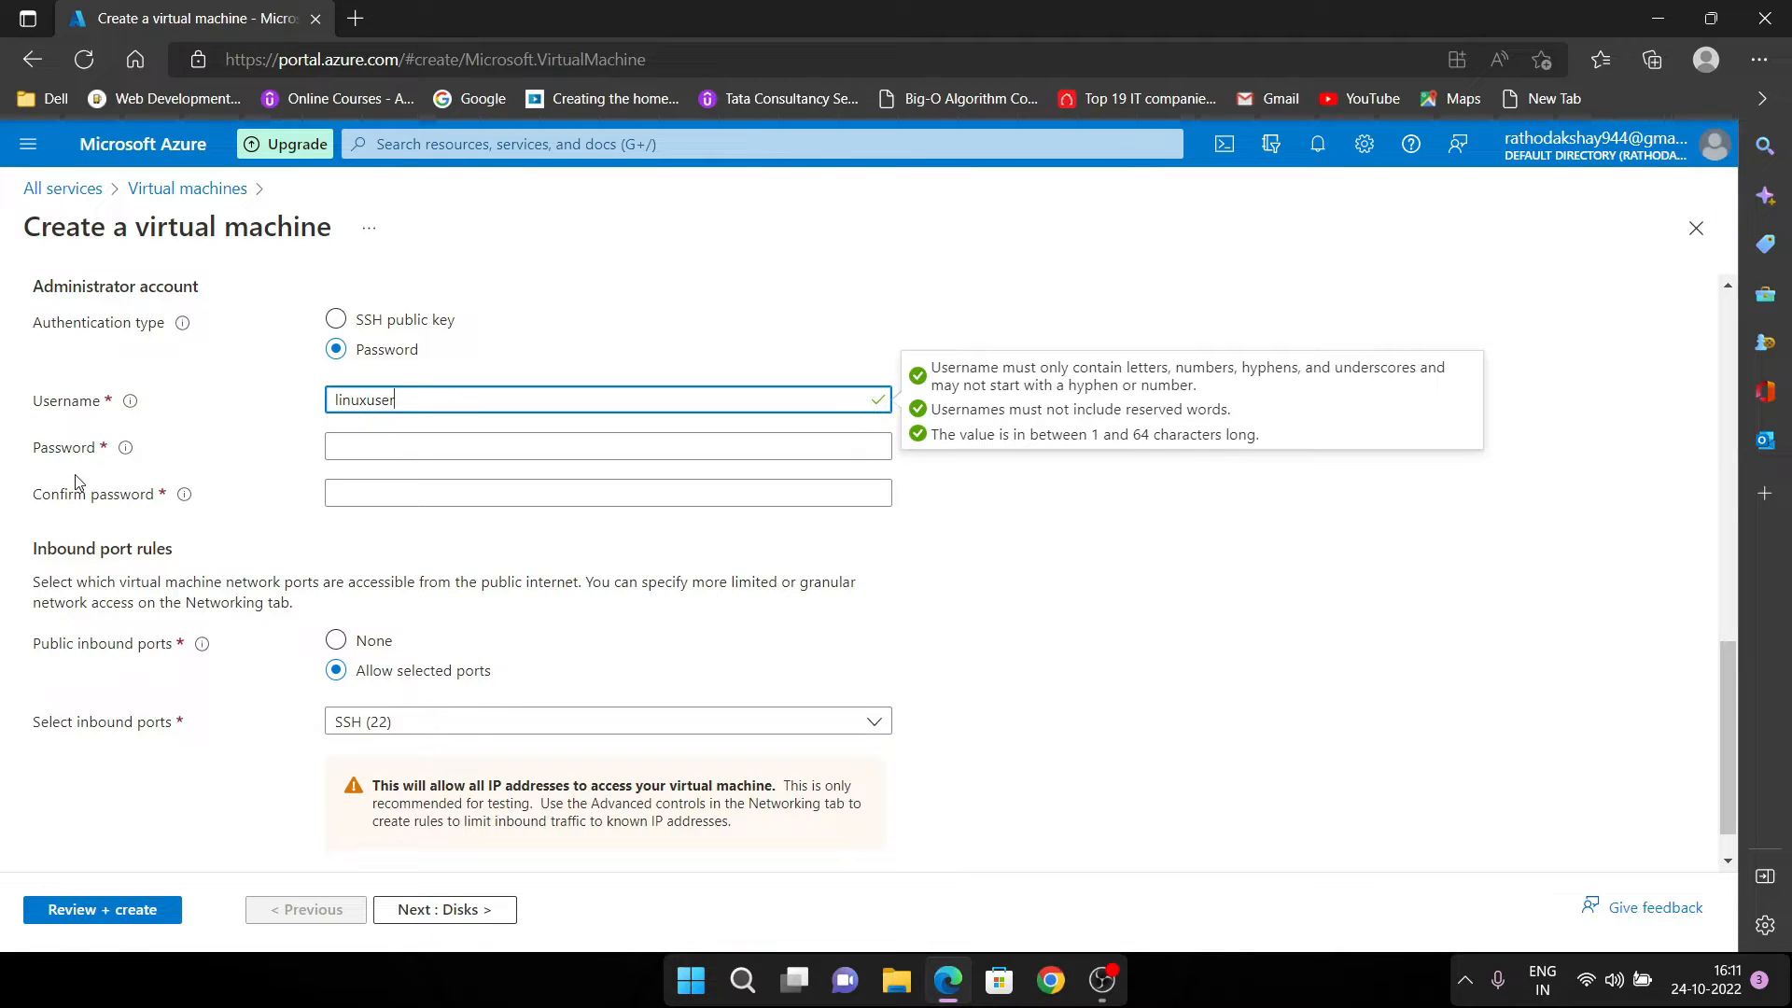
Enter the administrator account password and repeat it in the Confirm password field
{"action": "left_click", "coordinate": [390, 455]}
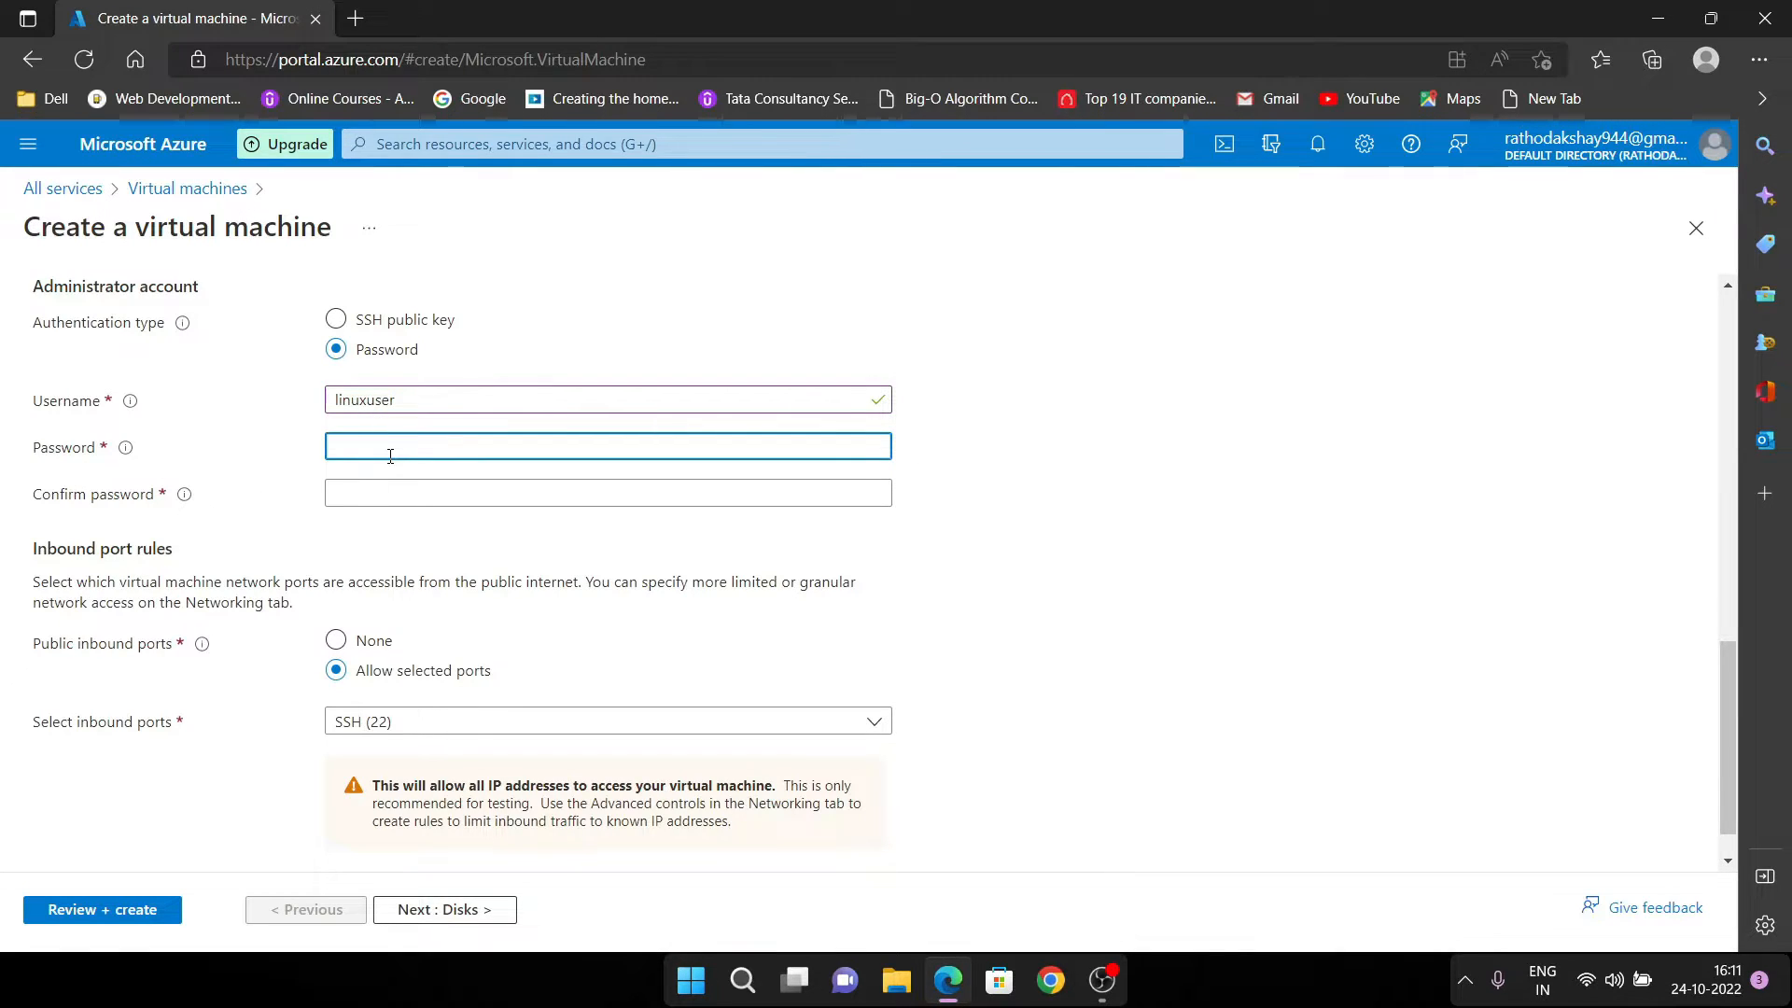
{"action": "type", "text": "•••••"}
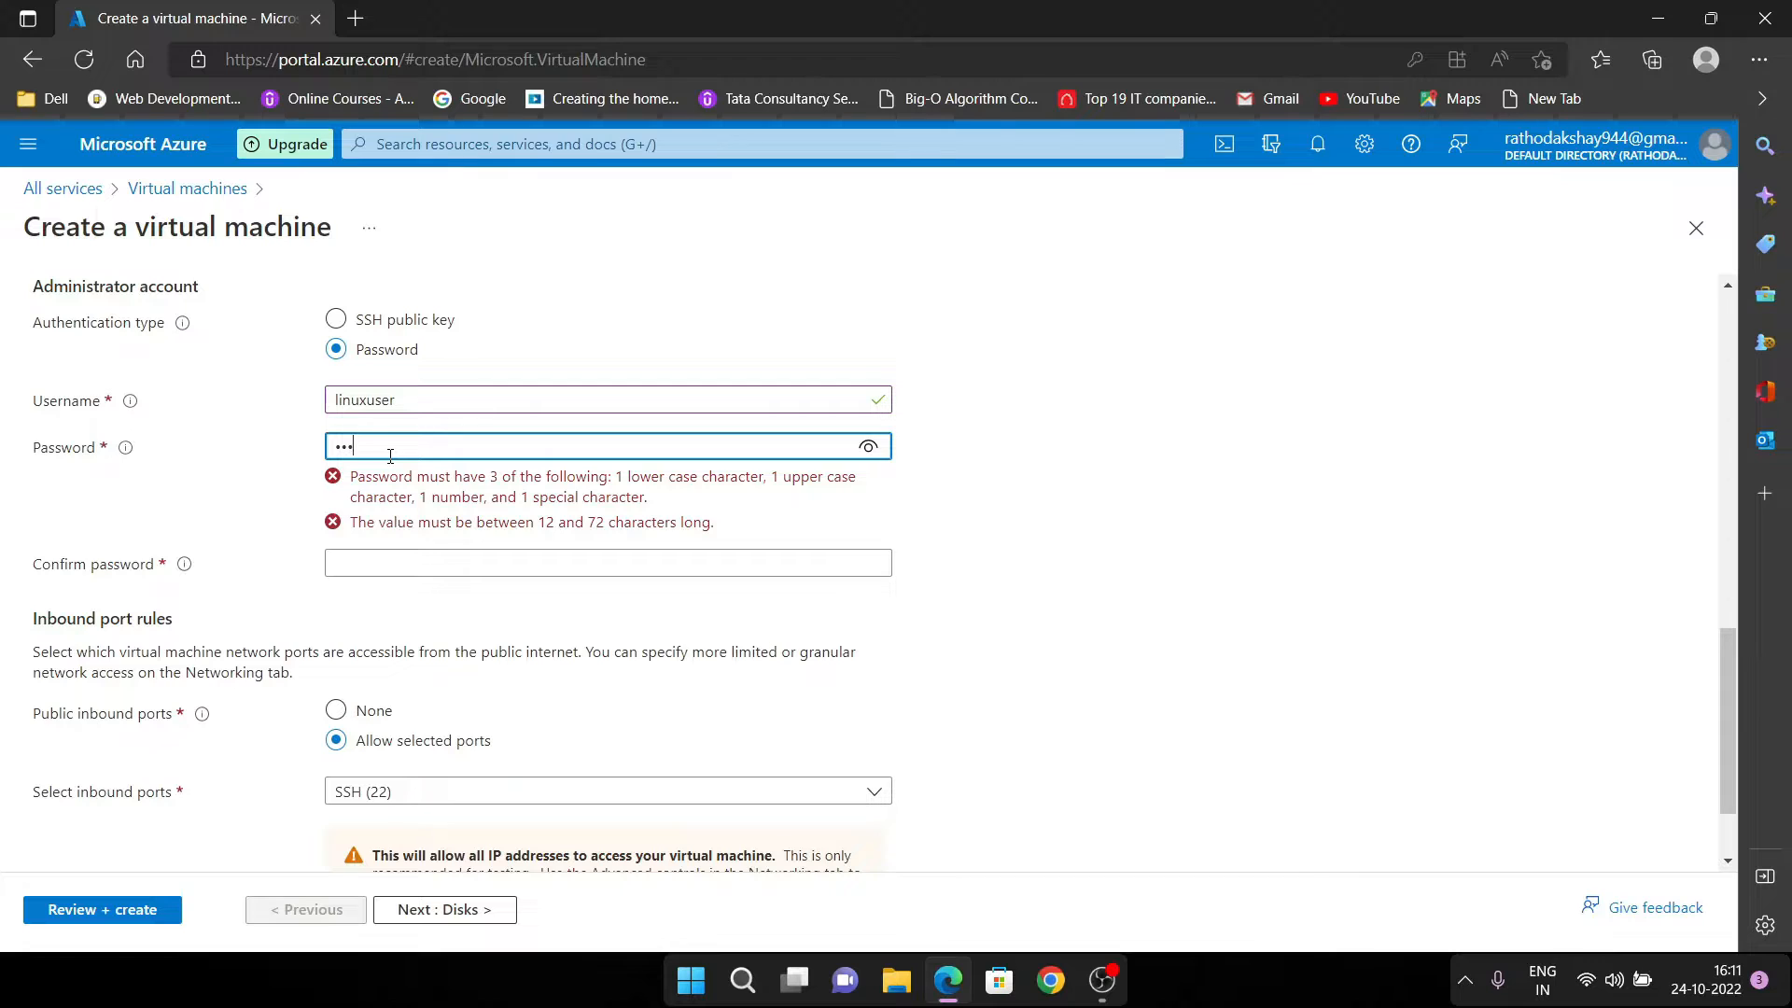
{"action": "type", "text": "•••"}
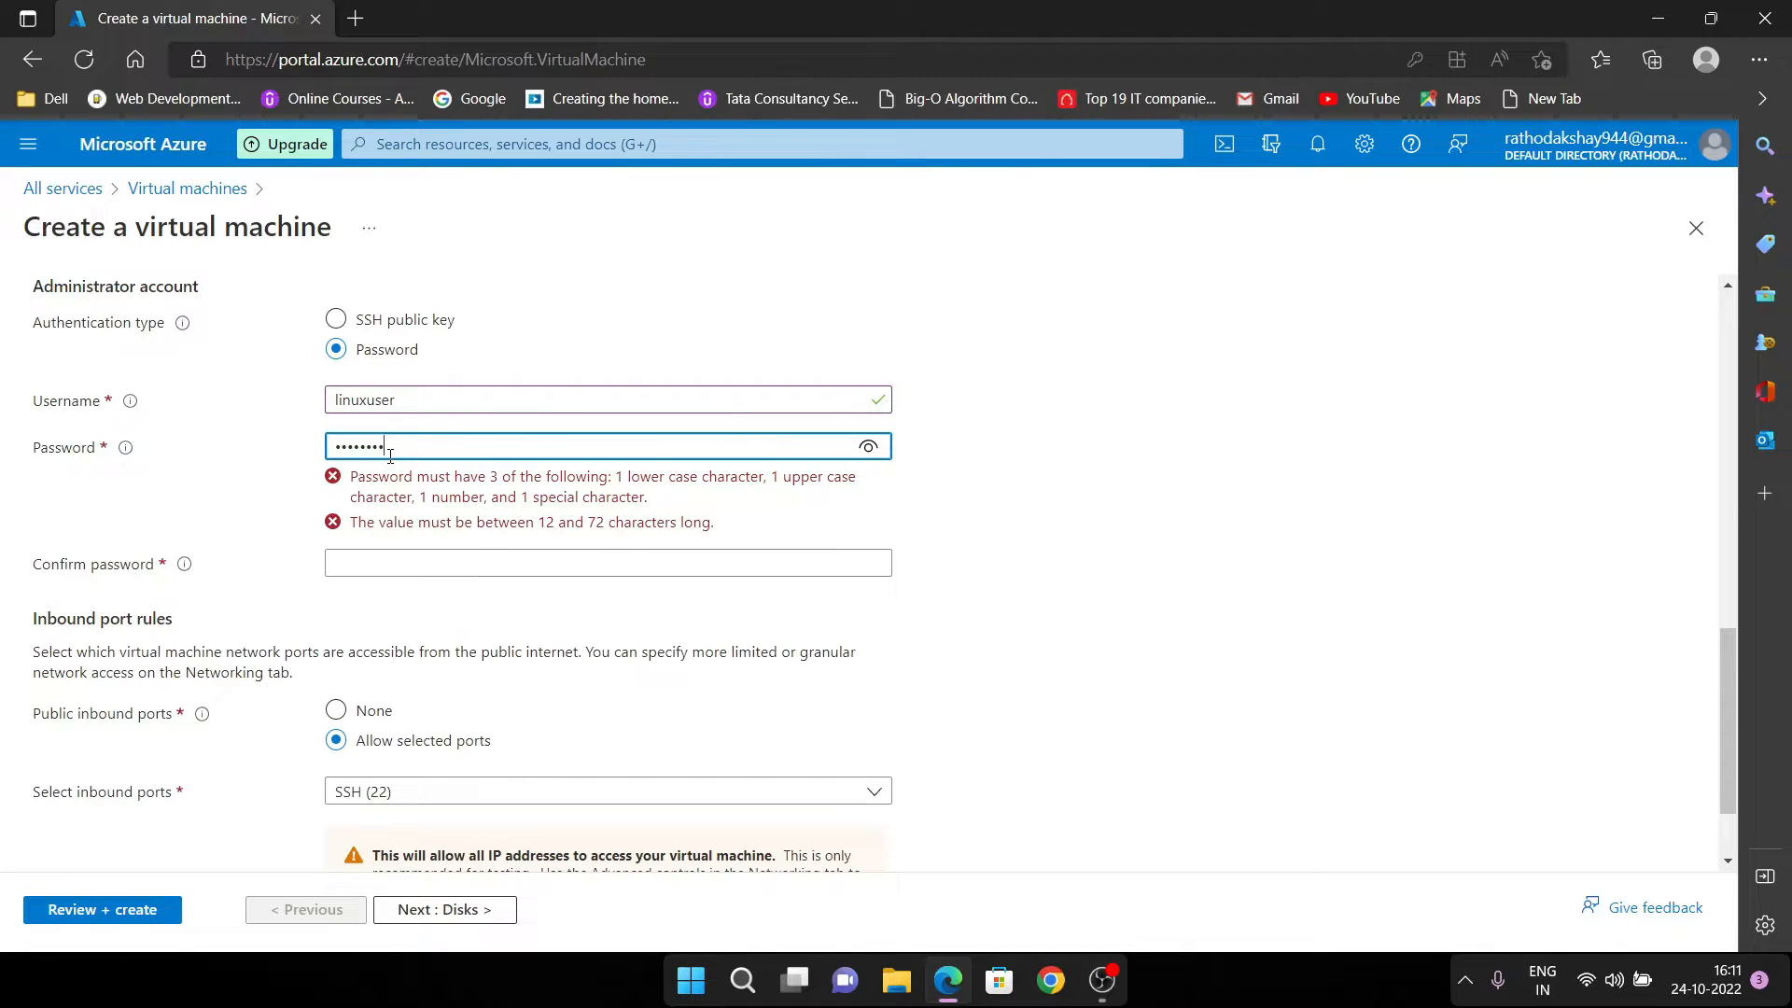
{"action": "type", "text": "••••"}
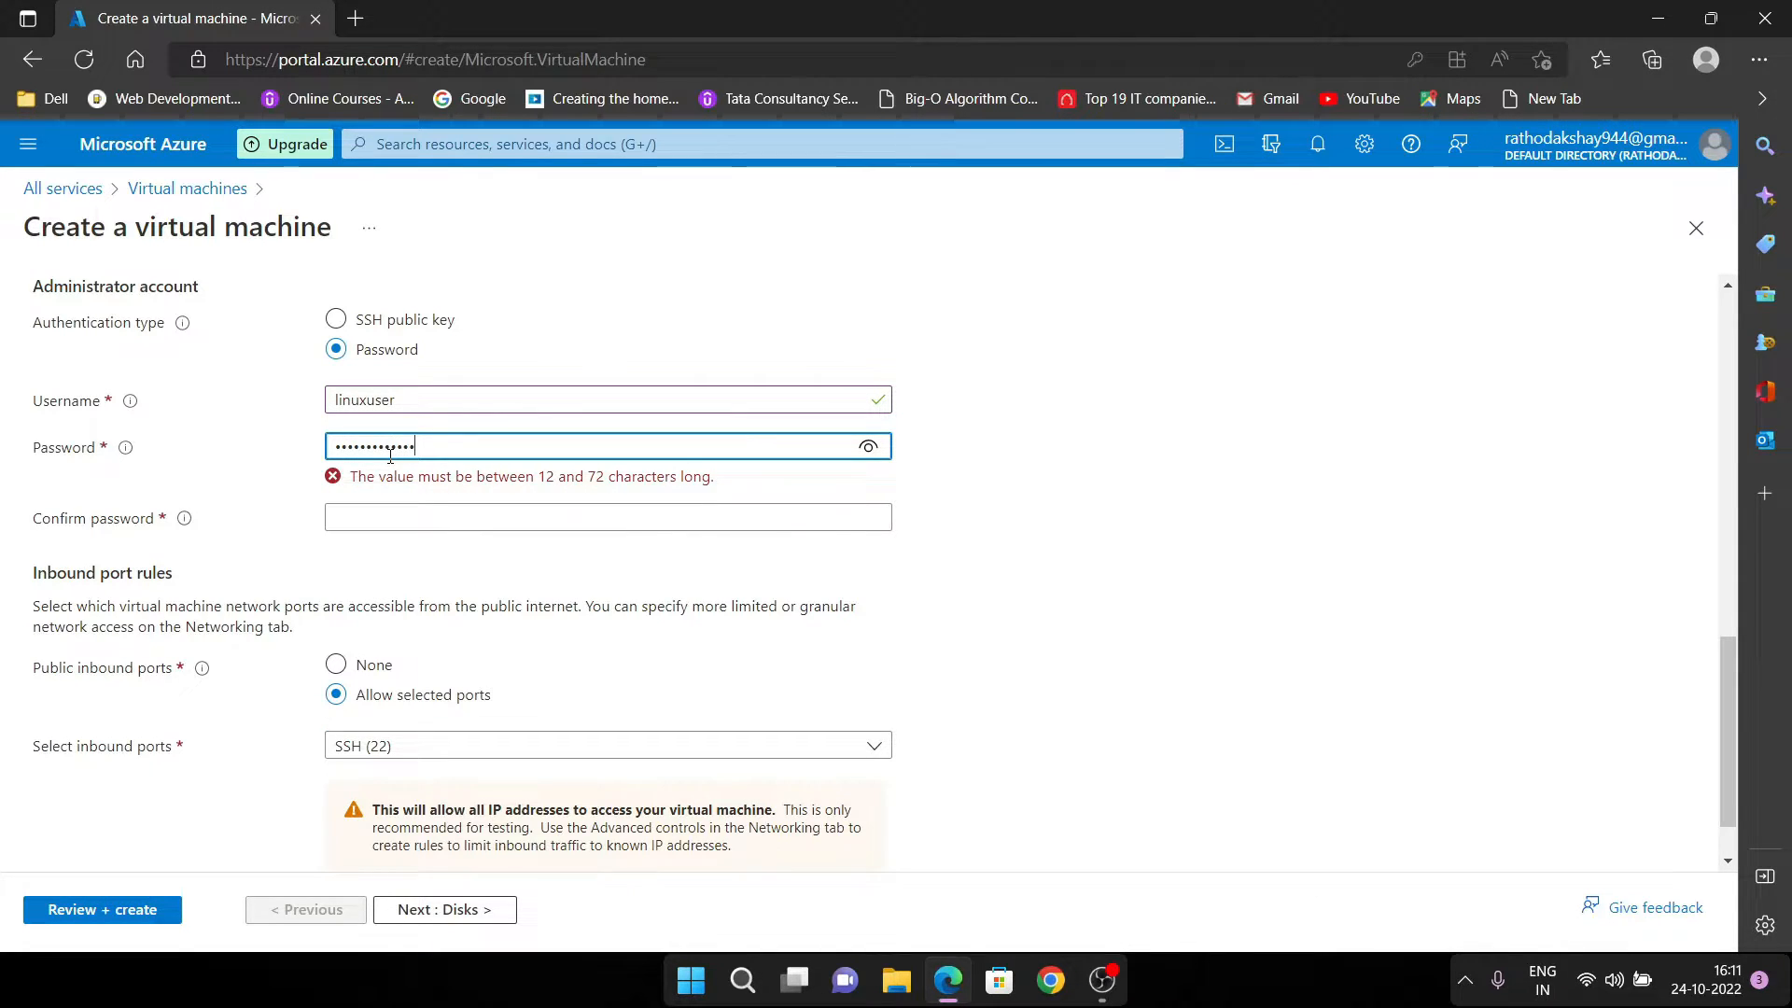
{"action": "left_click", "coordinate": [456, 496]}
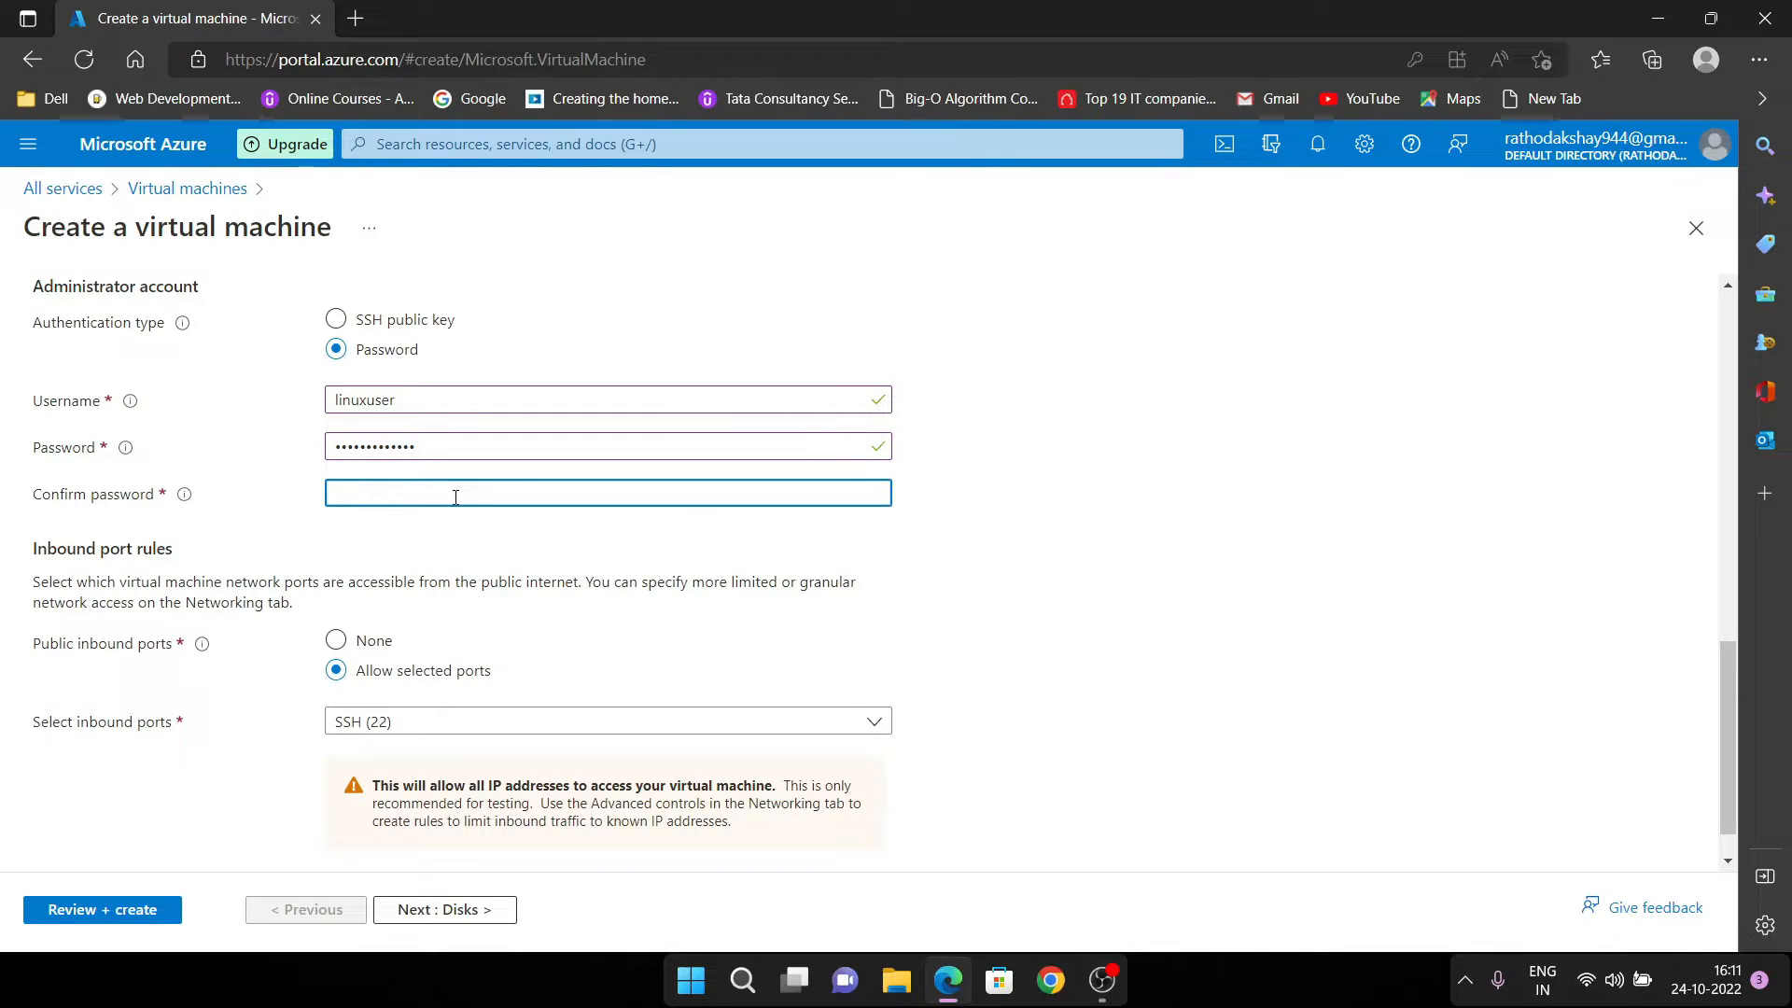
{"action": "type", "text": "••••"}
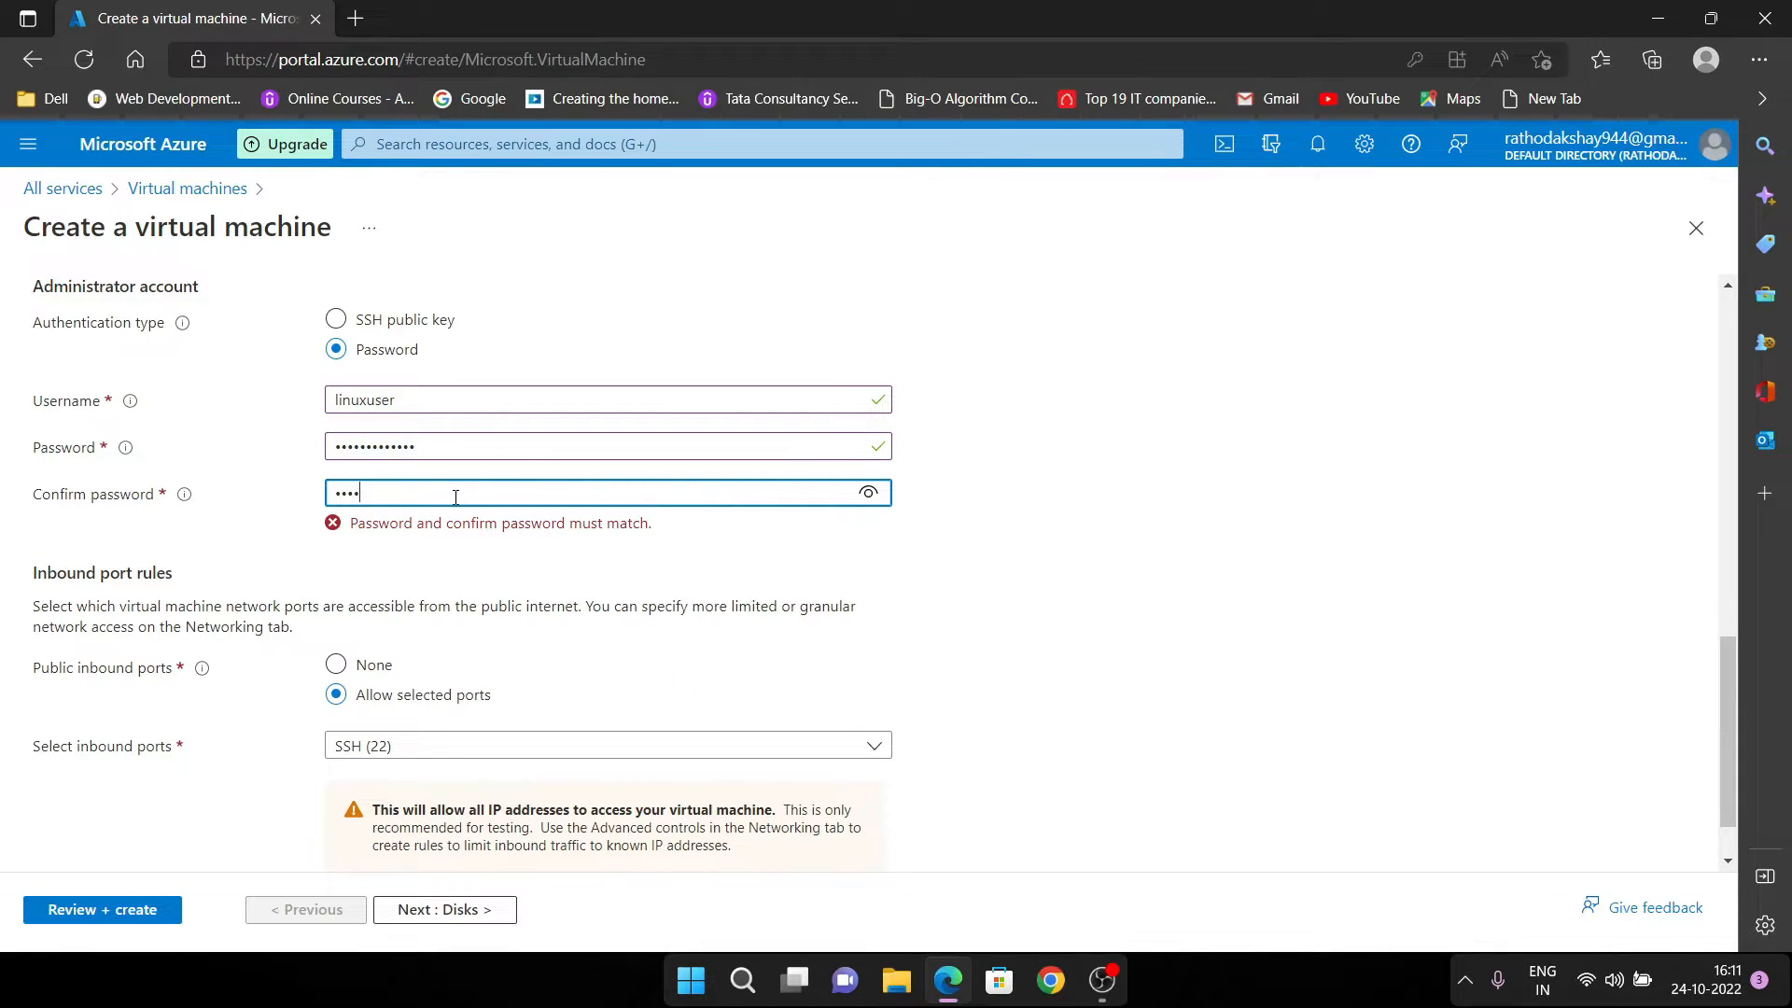
{"action": "type", "text": "•••"}
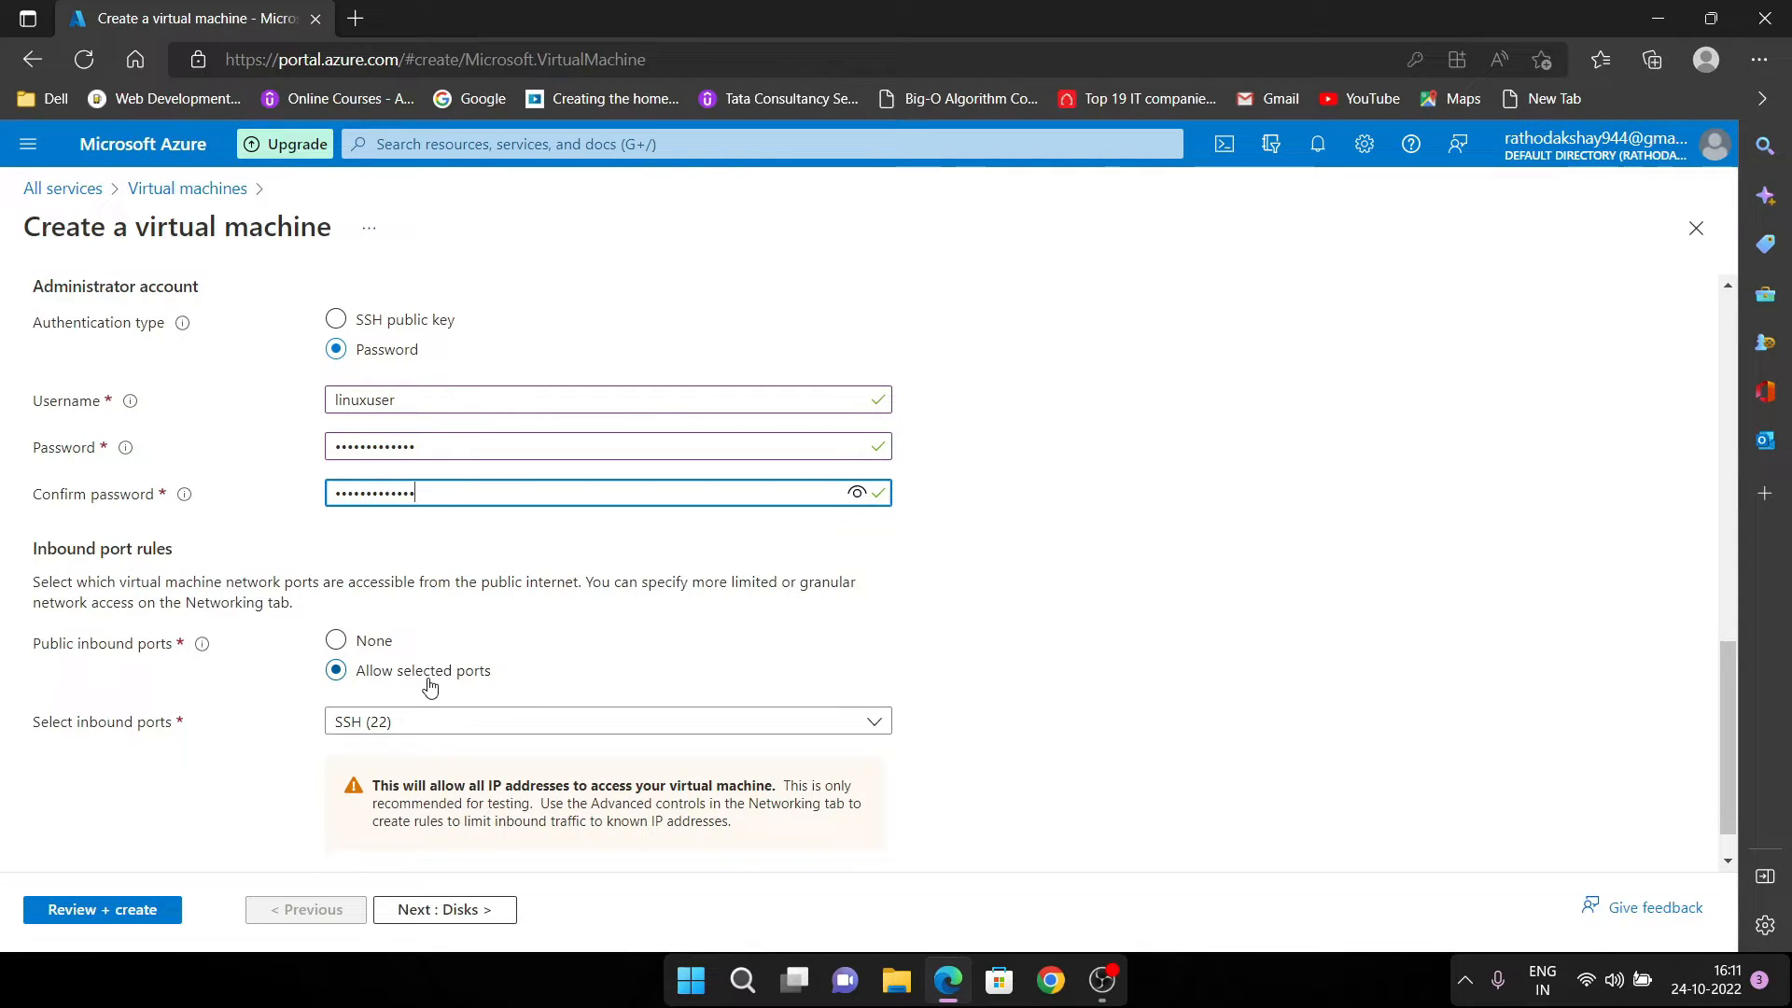
Set the allowed public inbound ports to HTTP (80) and SSH (22), leaving HTTPS (443) unselected
{"action": "scroll", "coordinate": [377, 641], "scroll_direction": "down", "scroll_amount": 1}
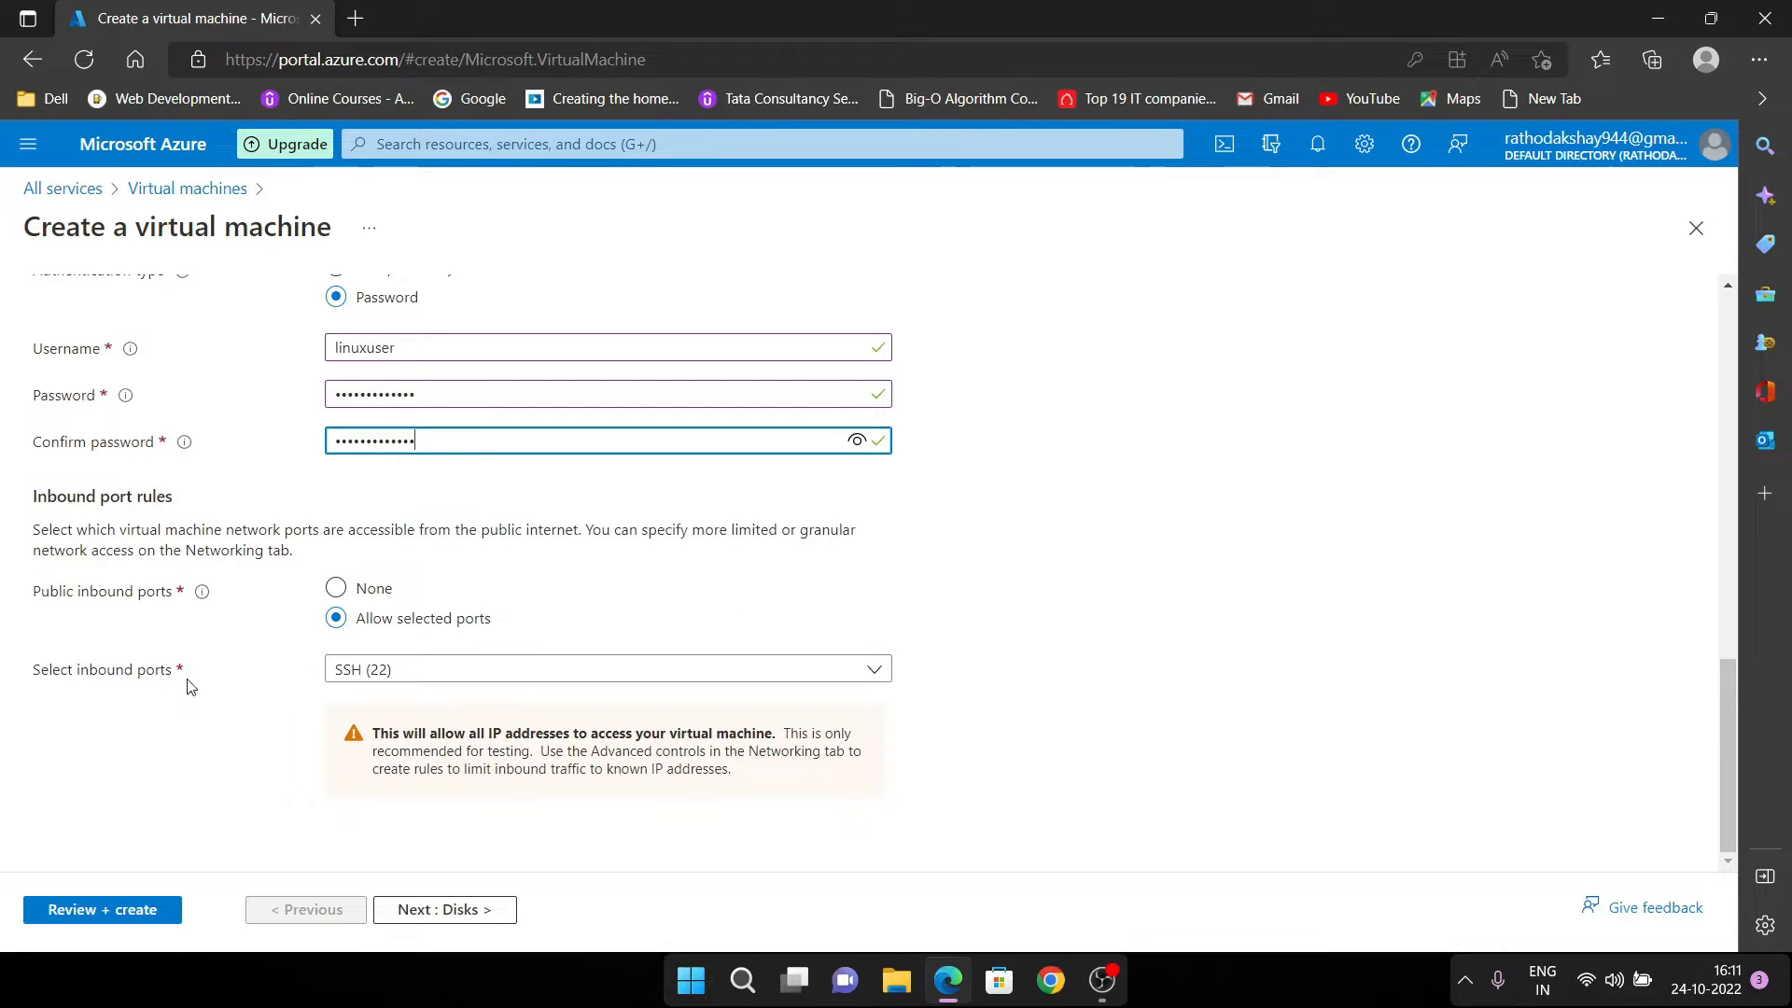
{"action": "left_click", "coordinate": [586, 671]}
{"action": "left_click", "coordinate": [616, 592]}
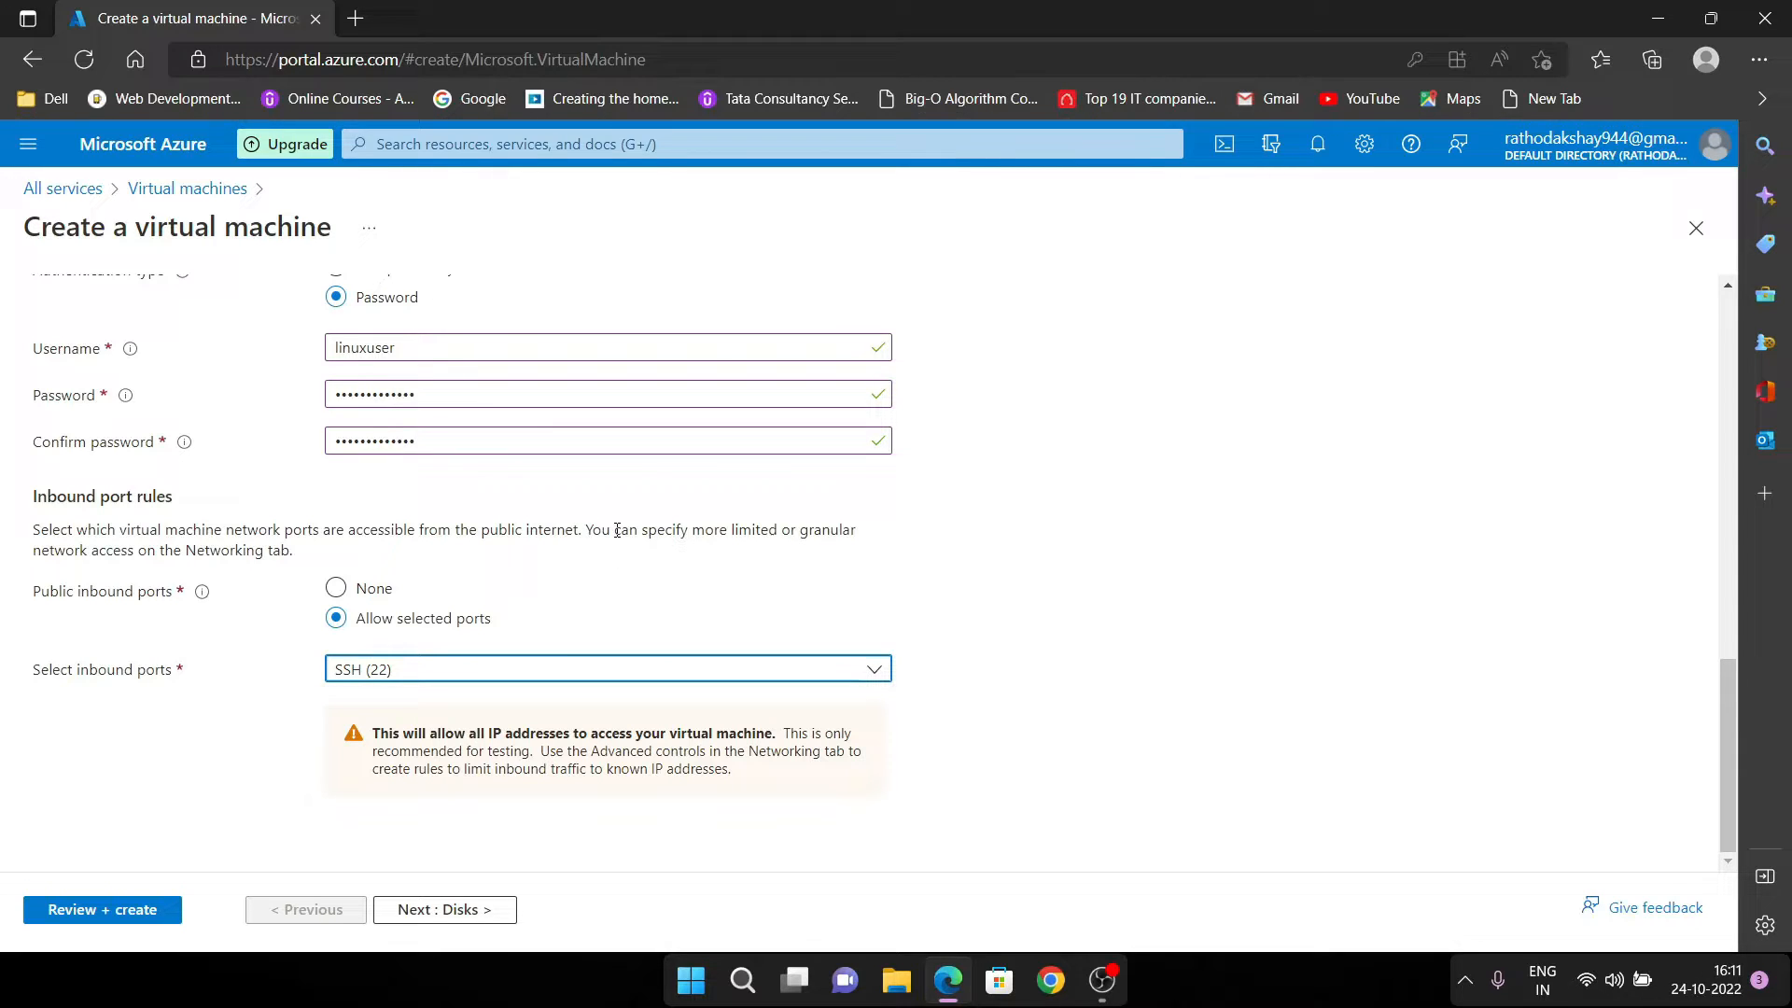
{"action": "left_click", "coordinate": [615, 679]}
{"action": "left_click", "coordinate": [363, 733]}
{"action": "left_click", "coordinate": [347, 702]}
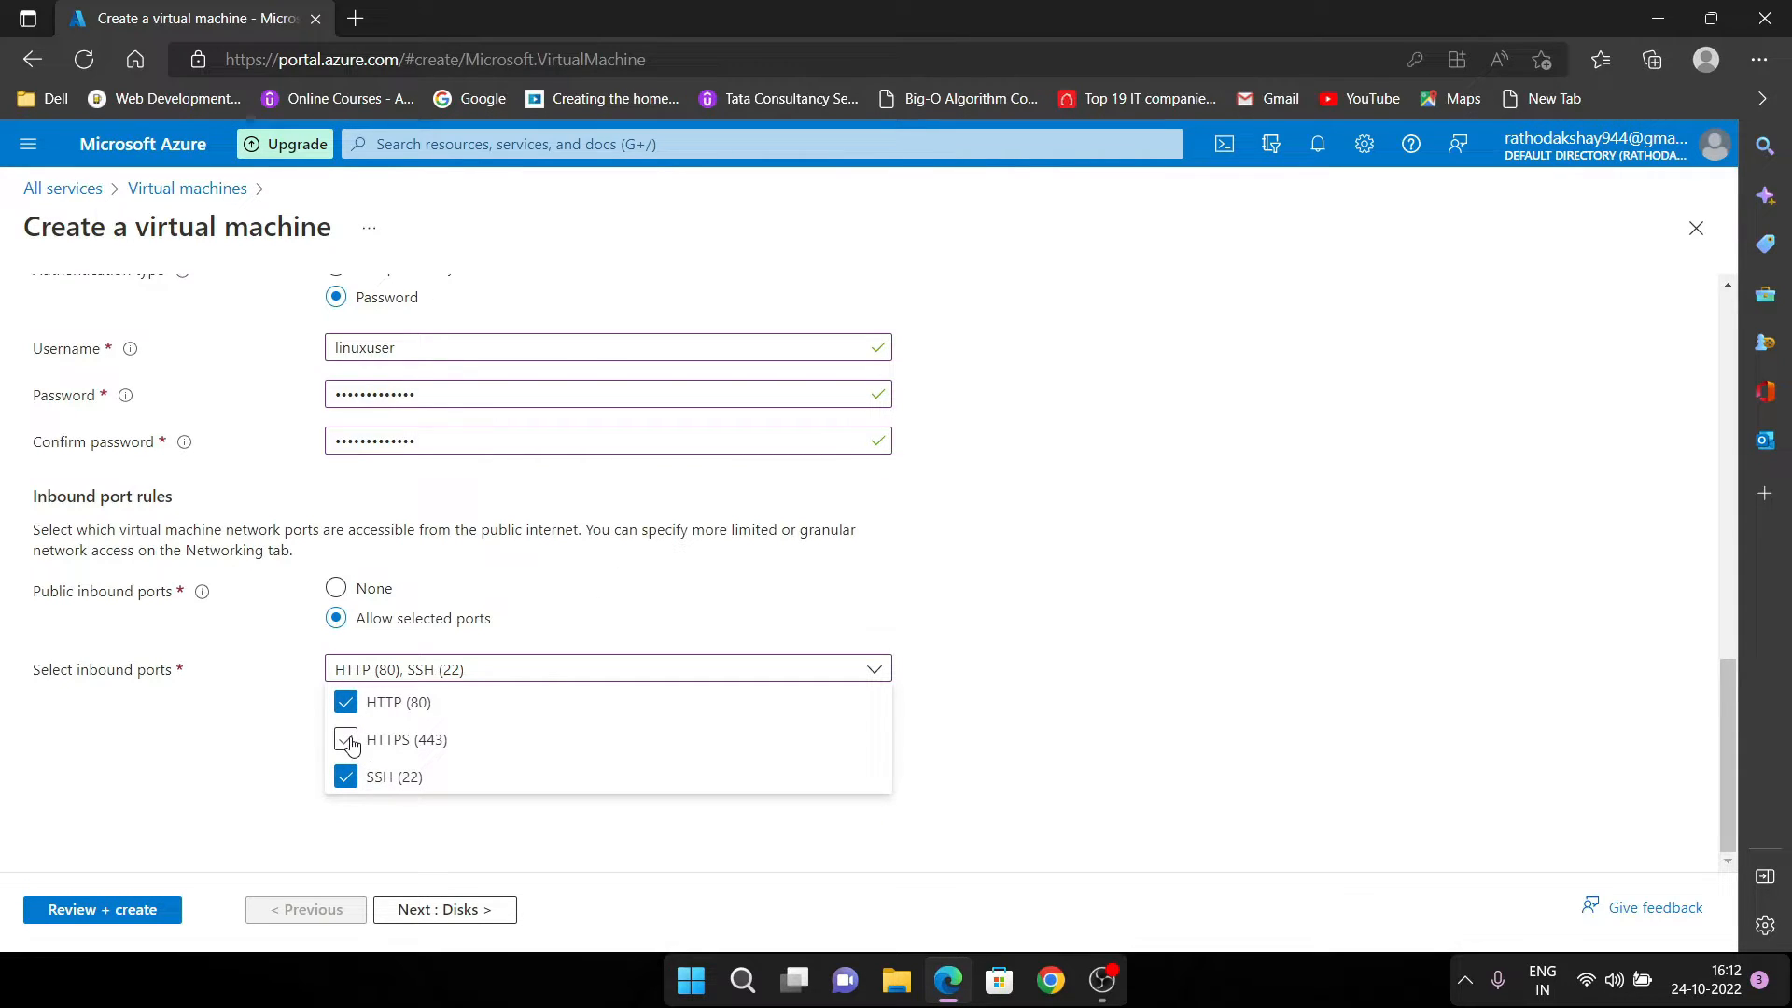
{"action": "left_click", "coordinate": [348, 739]}
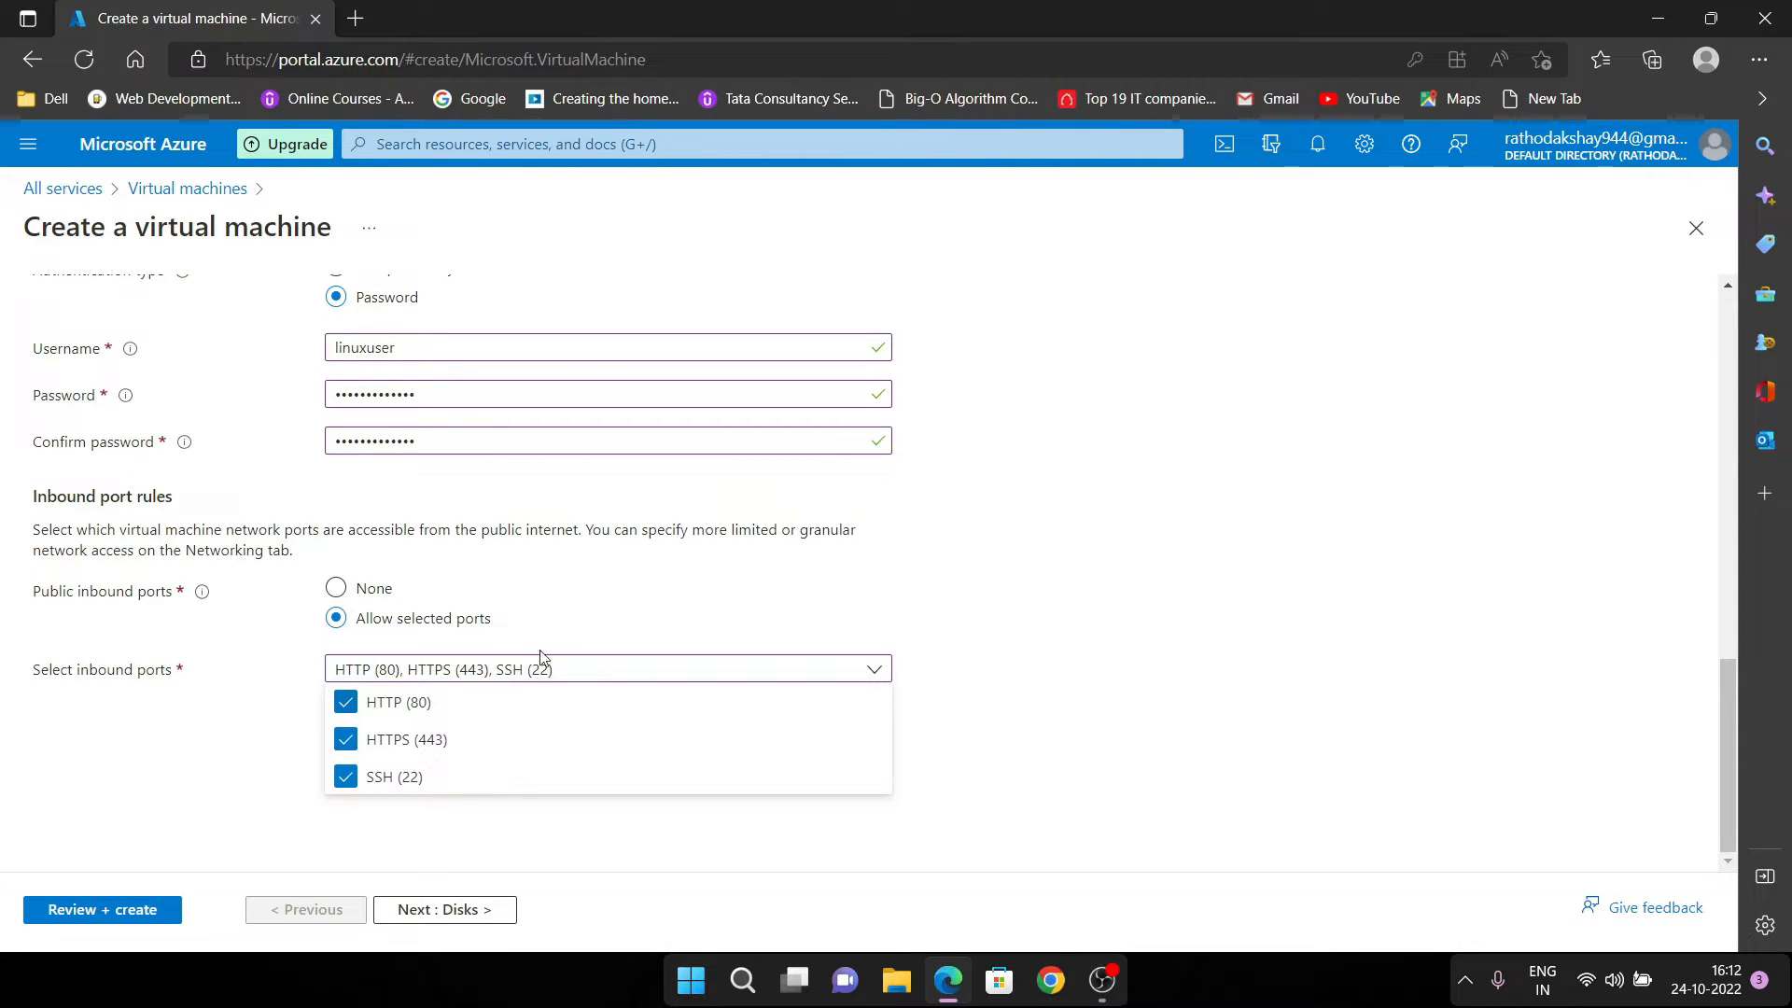
{"action": "left_click", "coordinate": [390, 715]}
{"action": "left_click", "coordinate": [893, 564]}
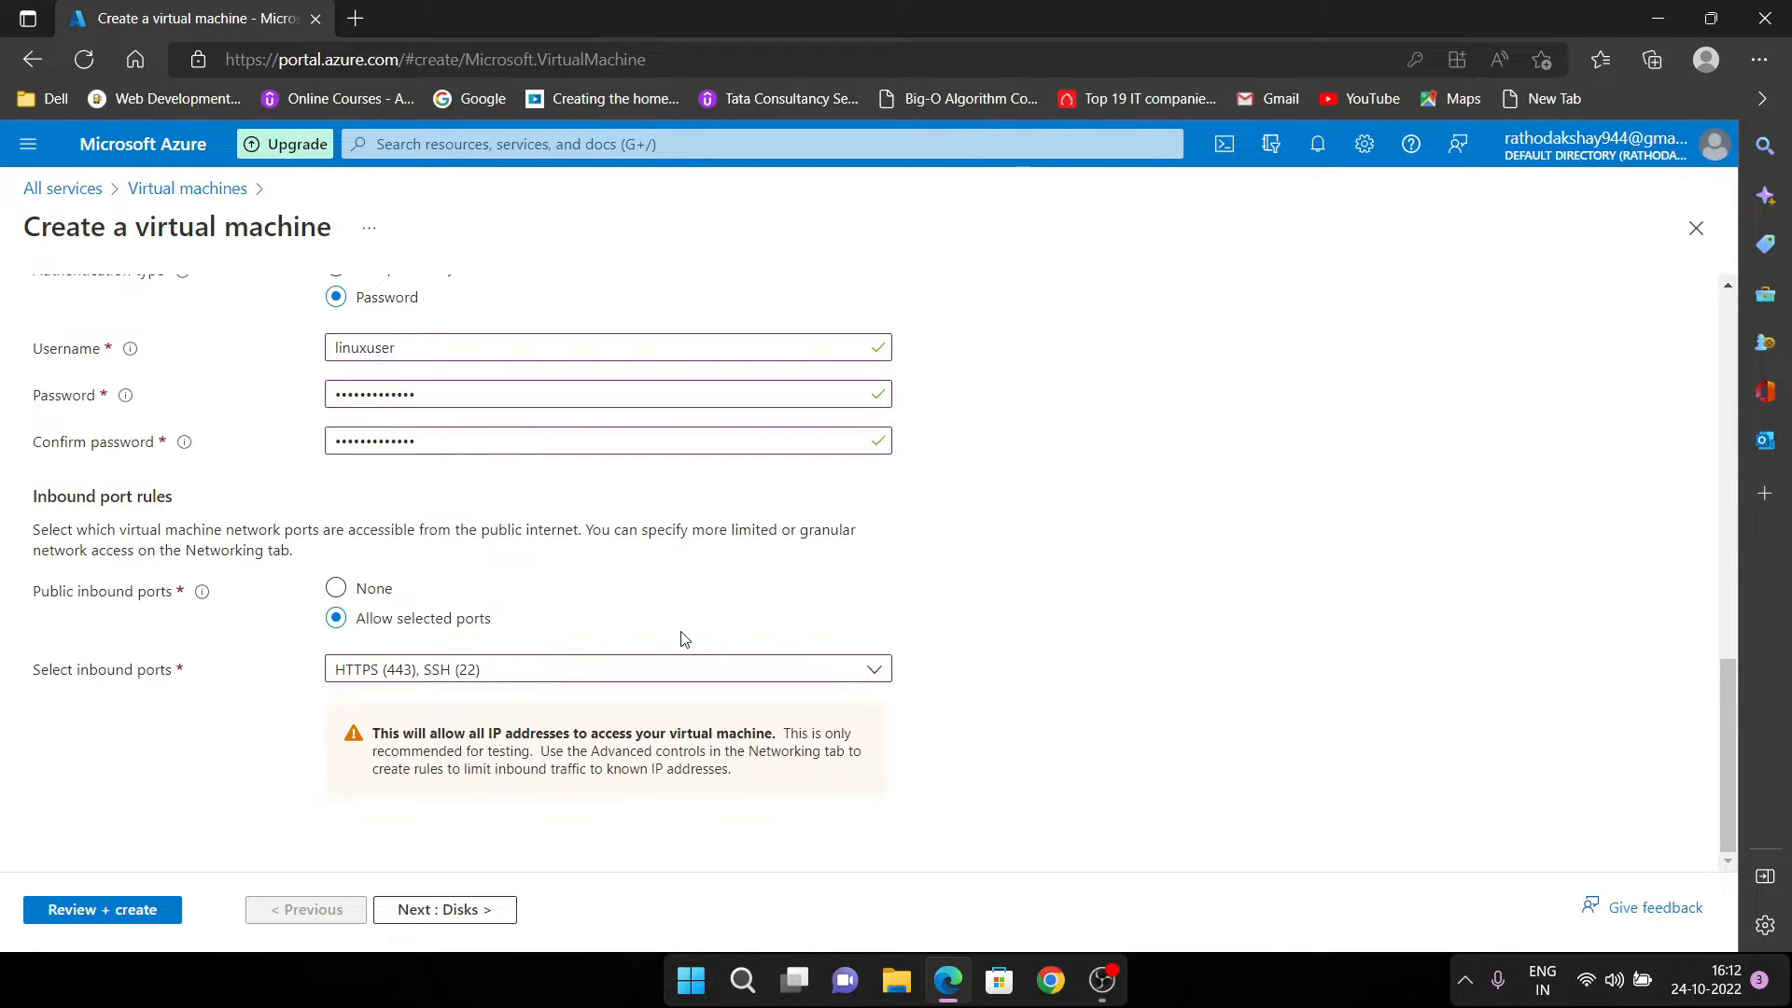
{"action": "left_click", "coordinate": [418, 671]}
{"action": "left_click", "coordinate": [420, 703]}
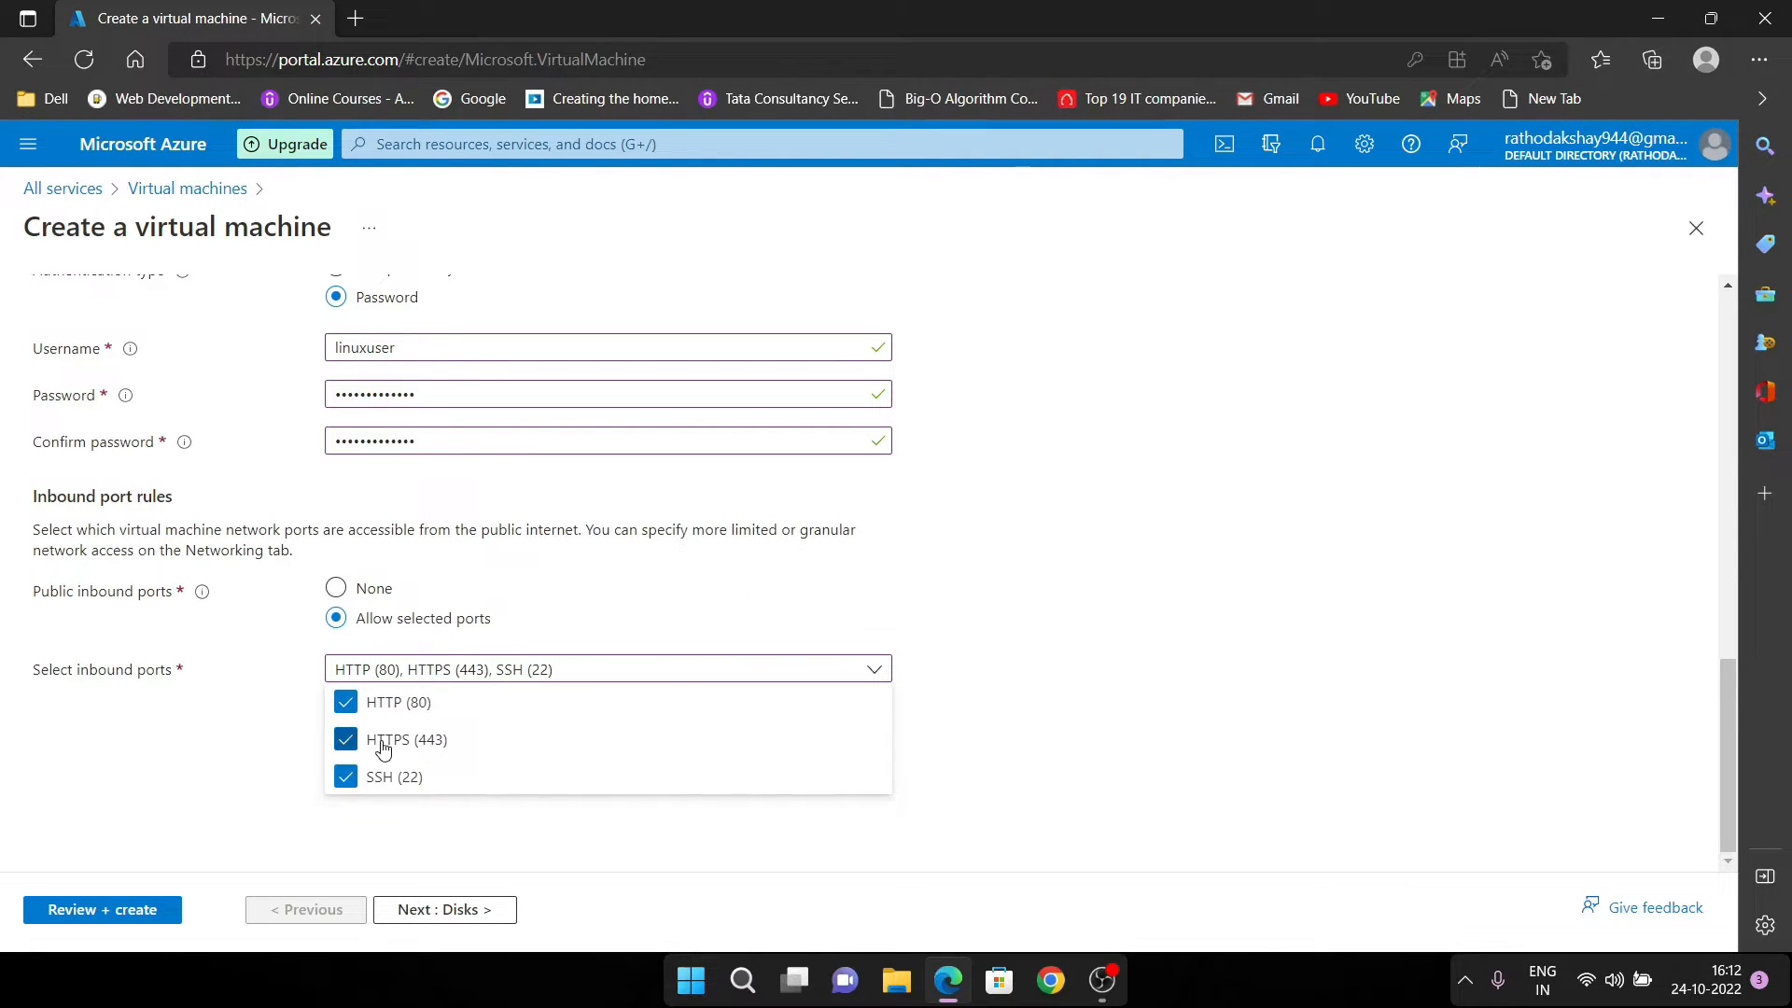
{"action": "left_click", "coordinate": [496, 742]}
{"action": "left_click", "coordinate": [933, 603]}
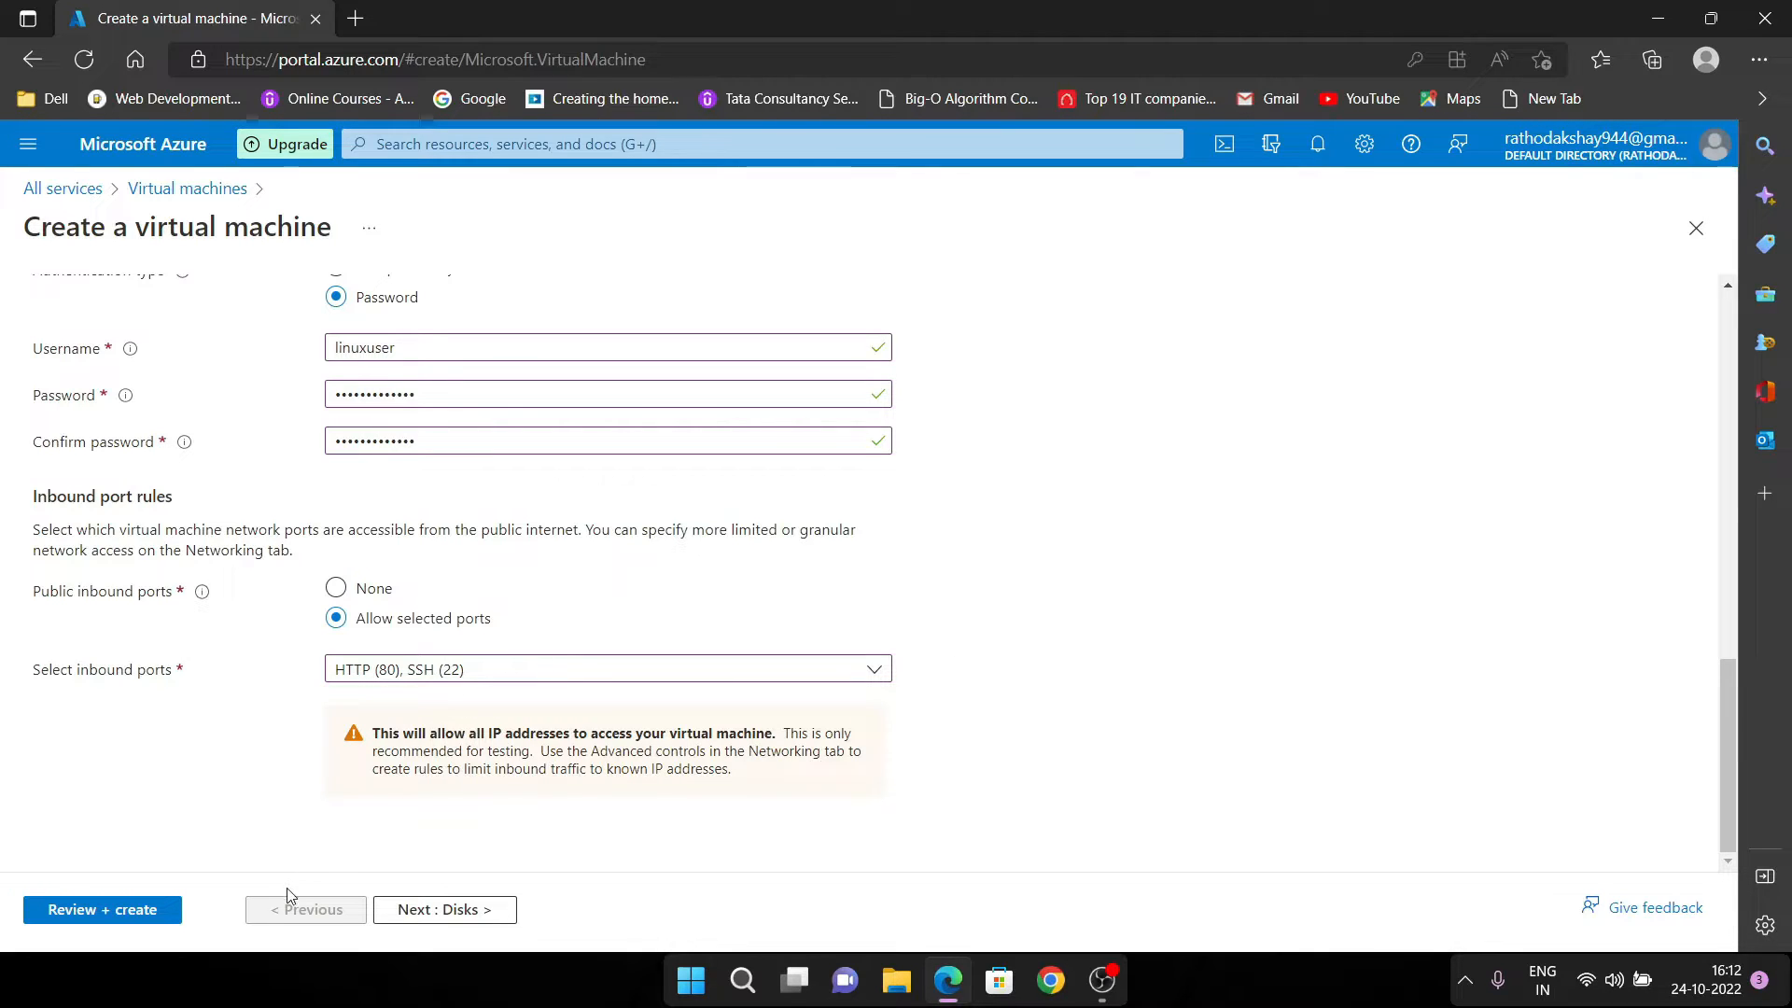
Recheck the basic settings, then go to the disk settings and look over the available OS disk types and encryption types
{"action": "scroll", "coordinate": [343, 642], "scroll_direction": "up", "scroll_amount": 10}
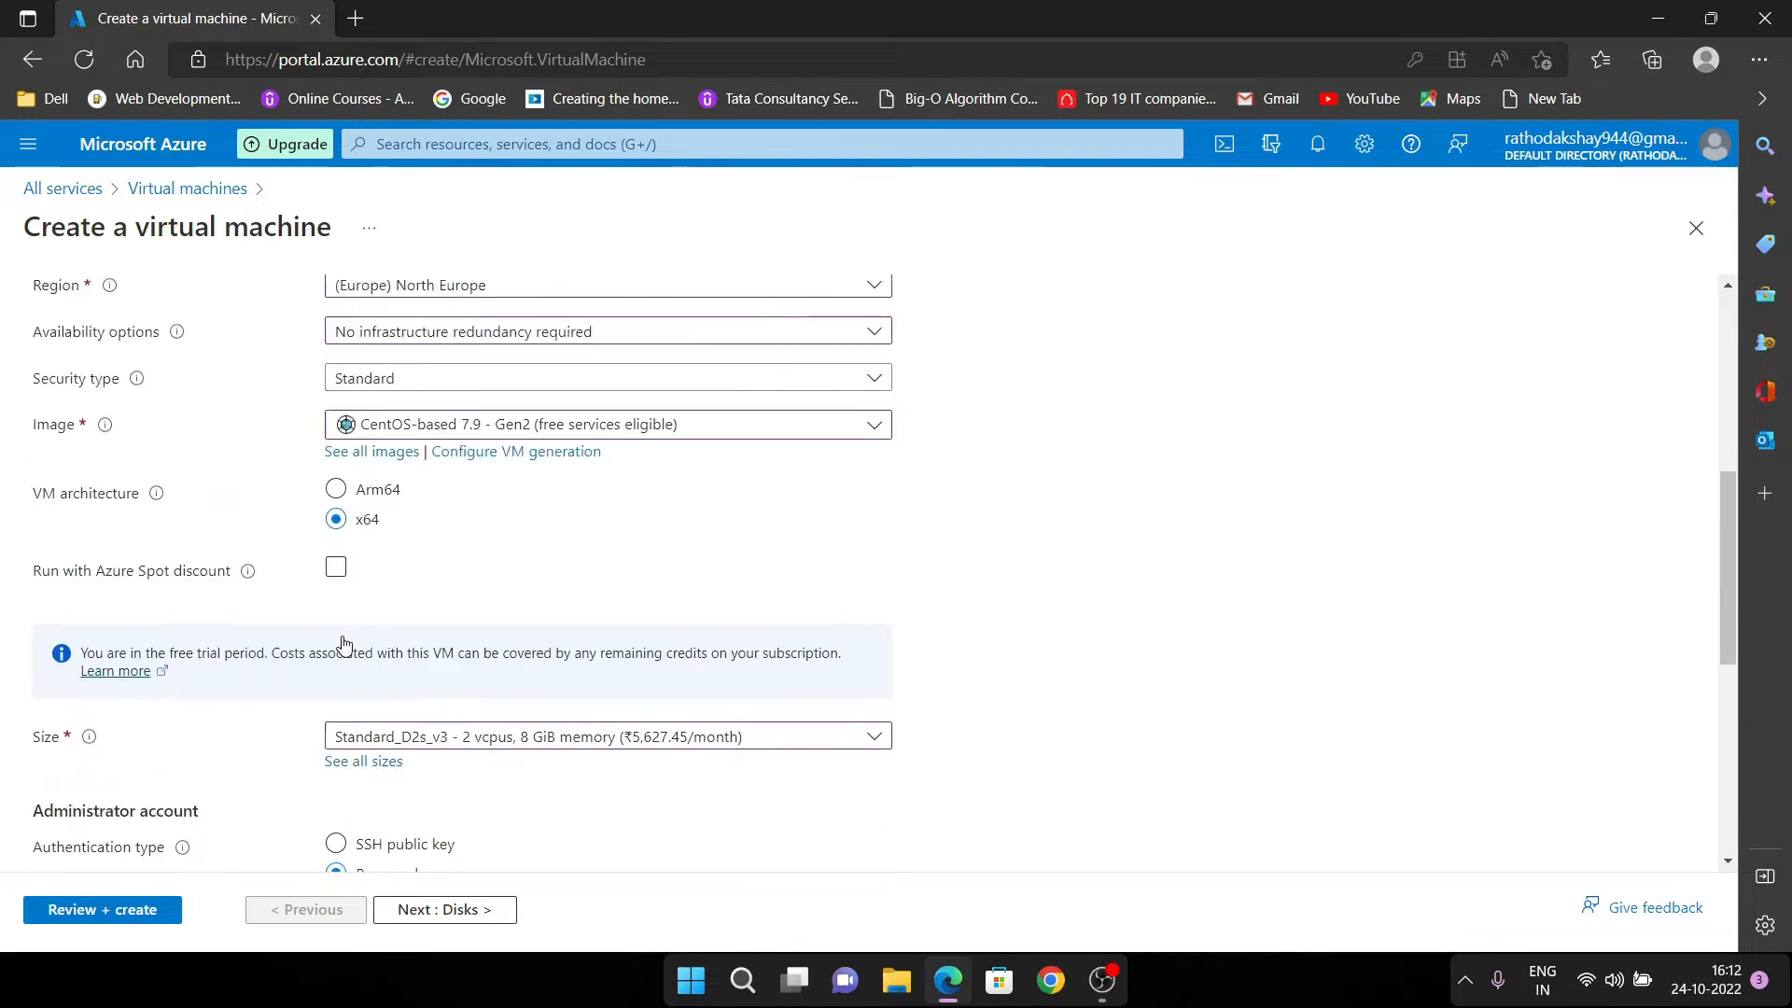
{"action": "scroll", "coordinate": [347, 649], "scroll_direction": "down", "scroll_amount": 10}
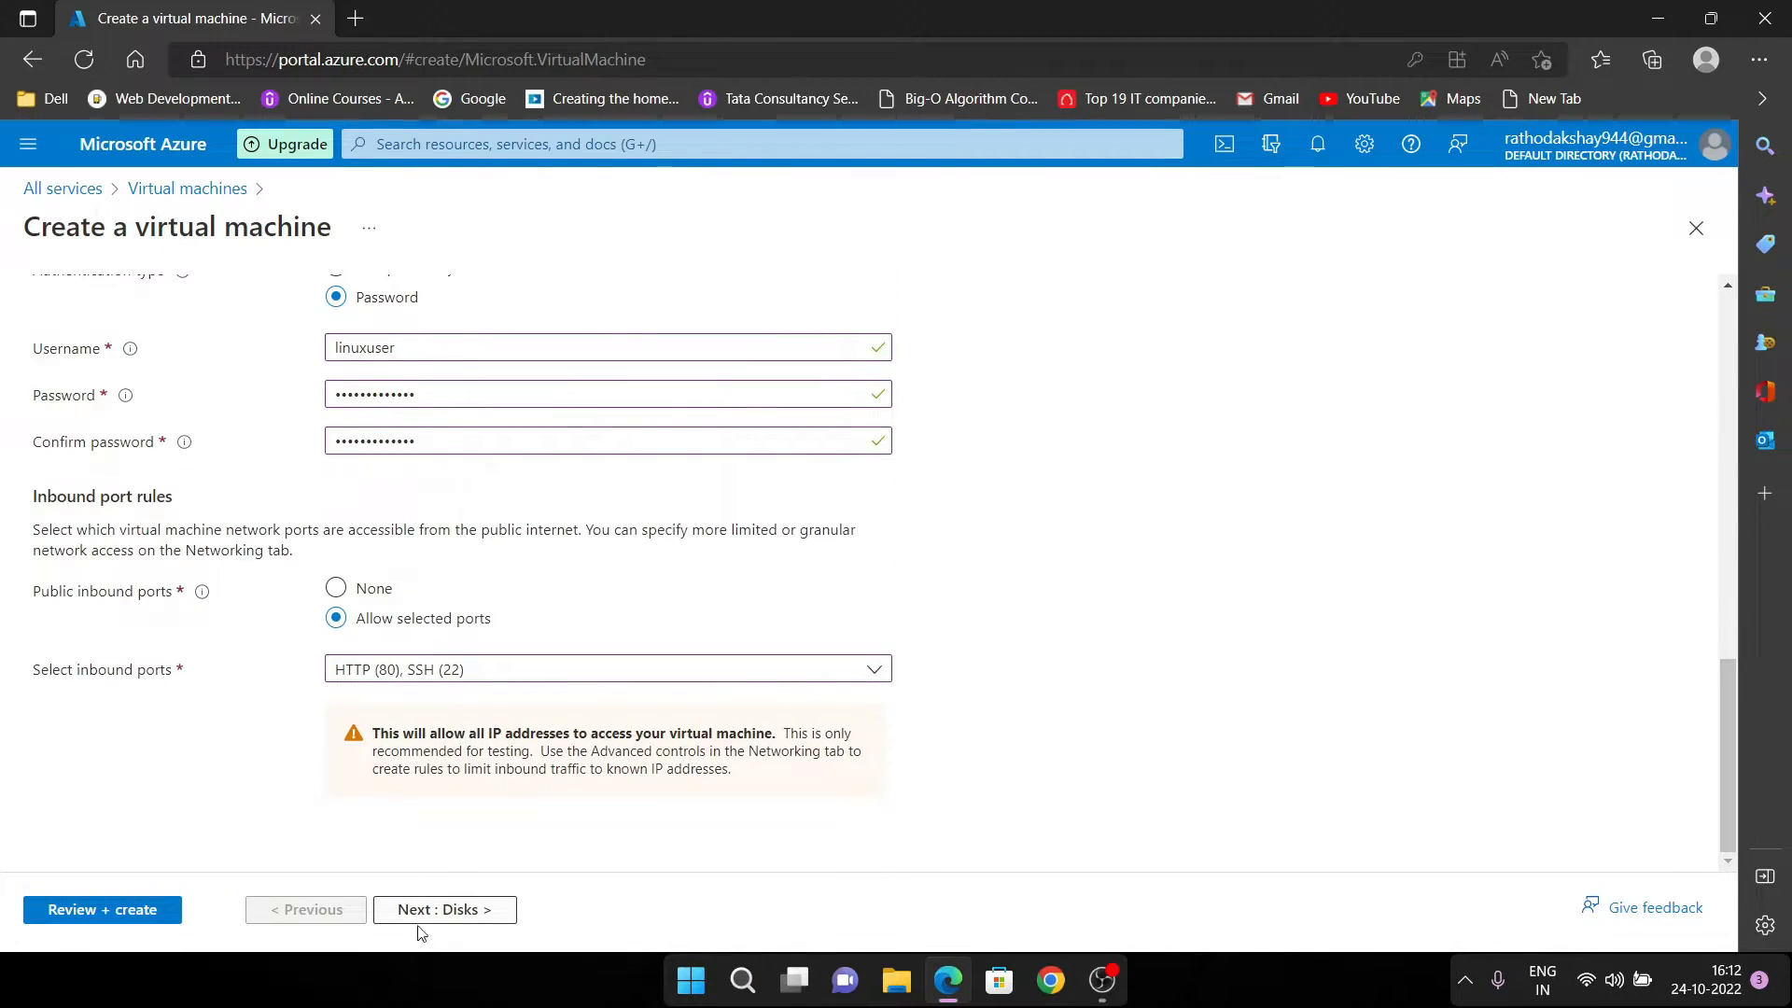
{"action": "left_click", "coordinate": [462, 911]}
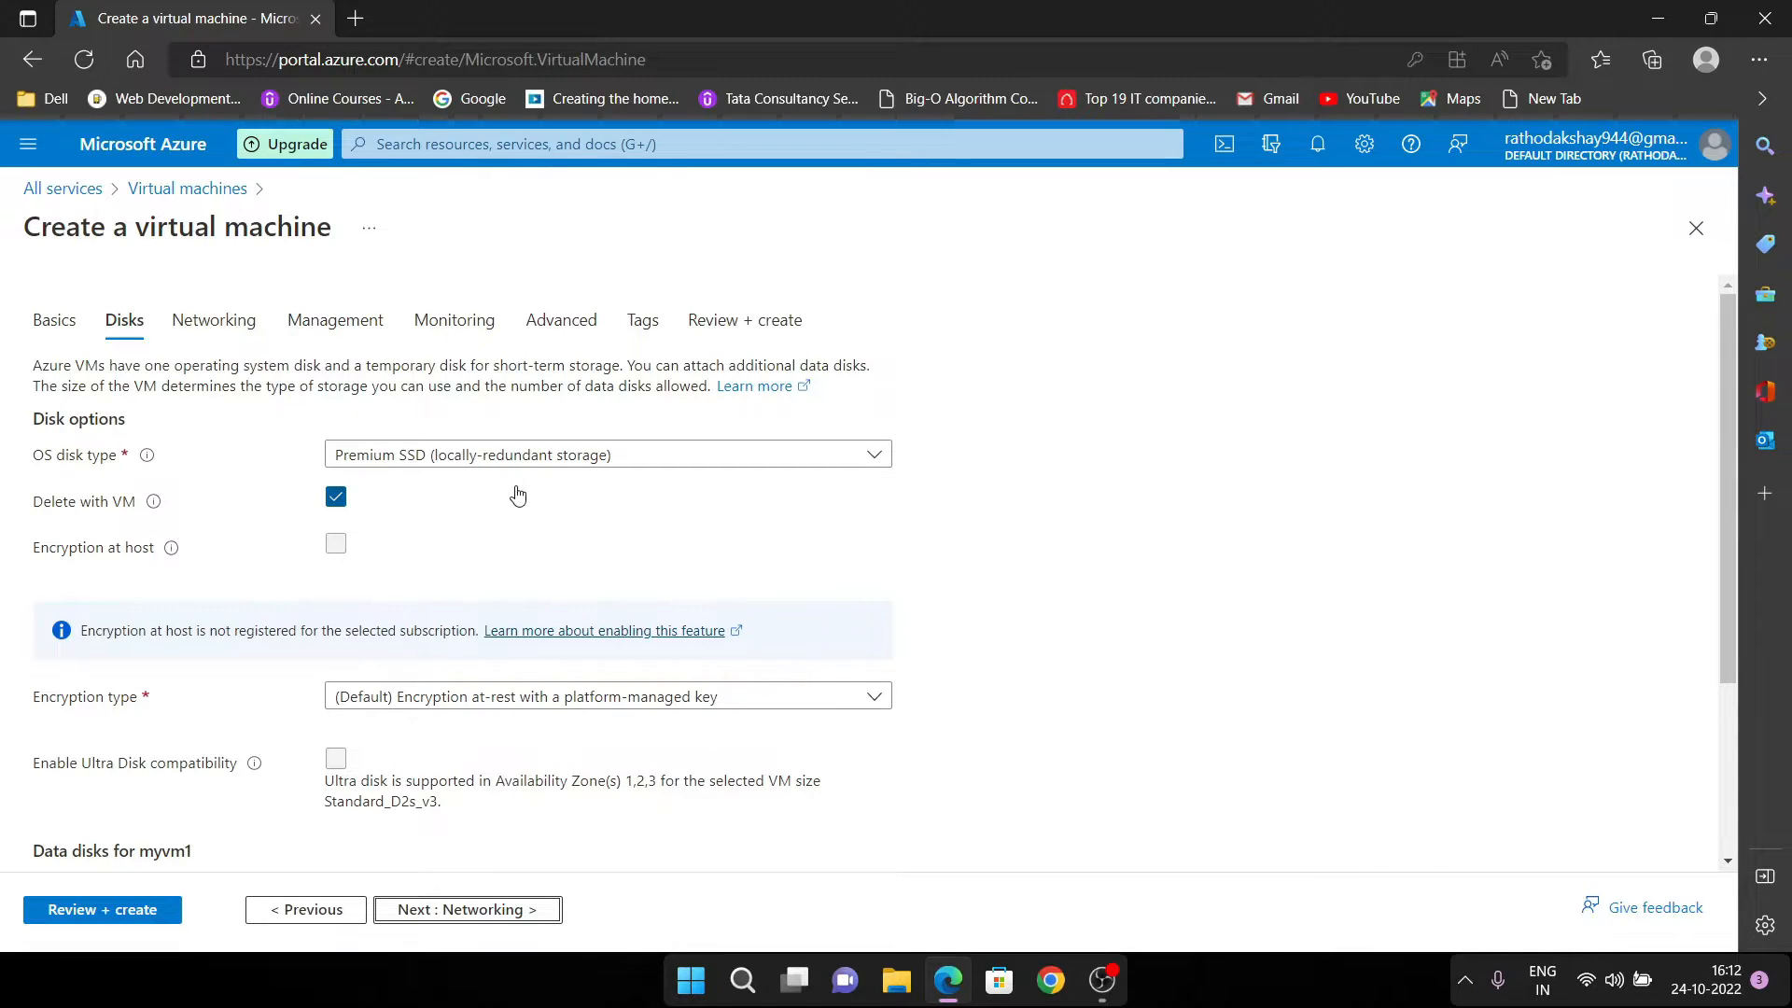
{"action": "left_click", "coordinate": [875, 460]}
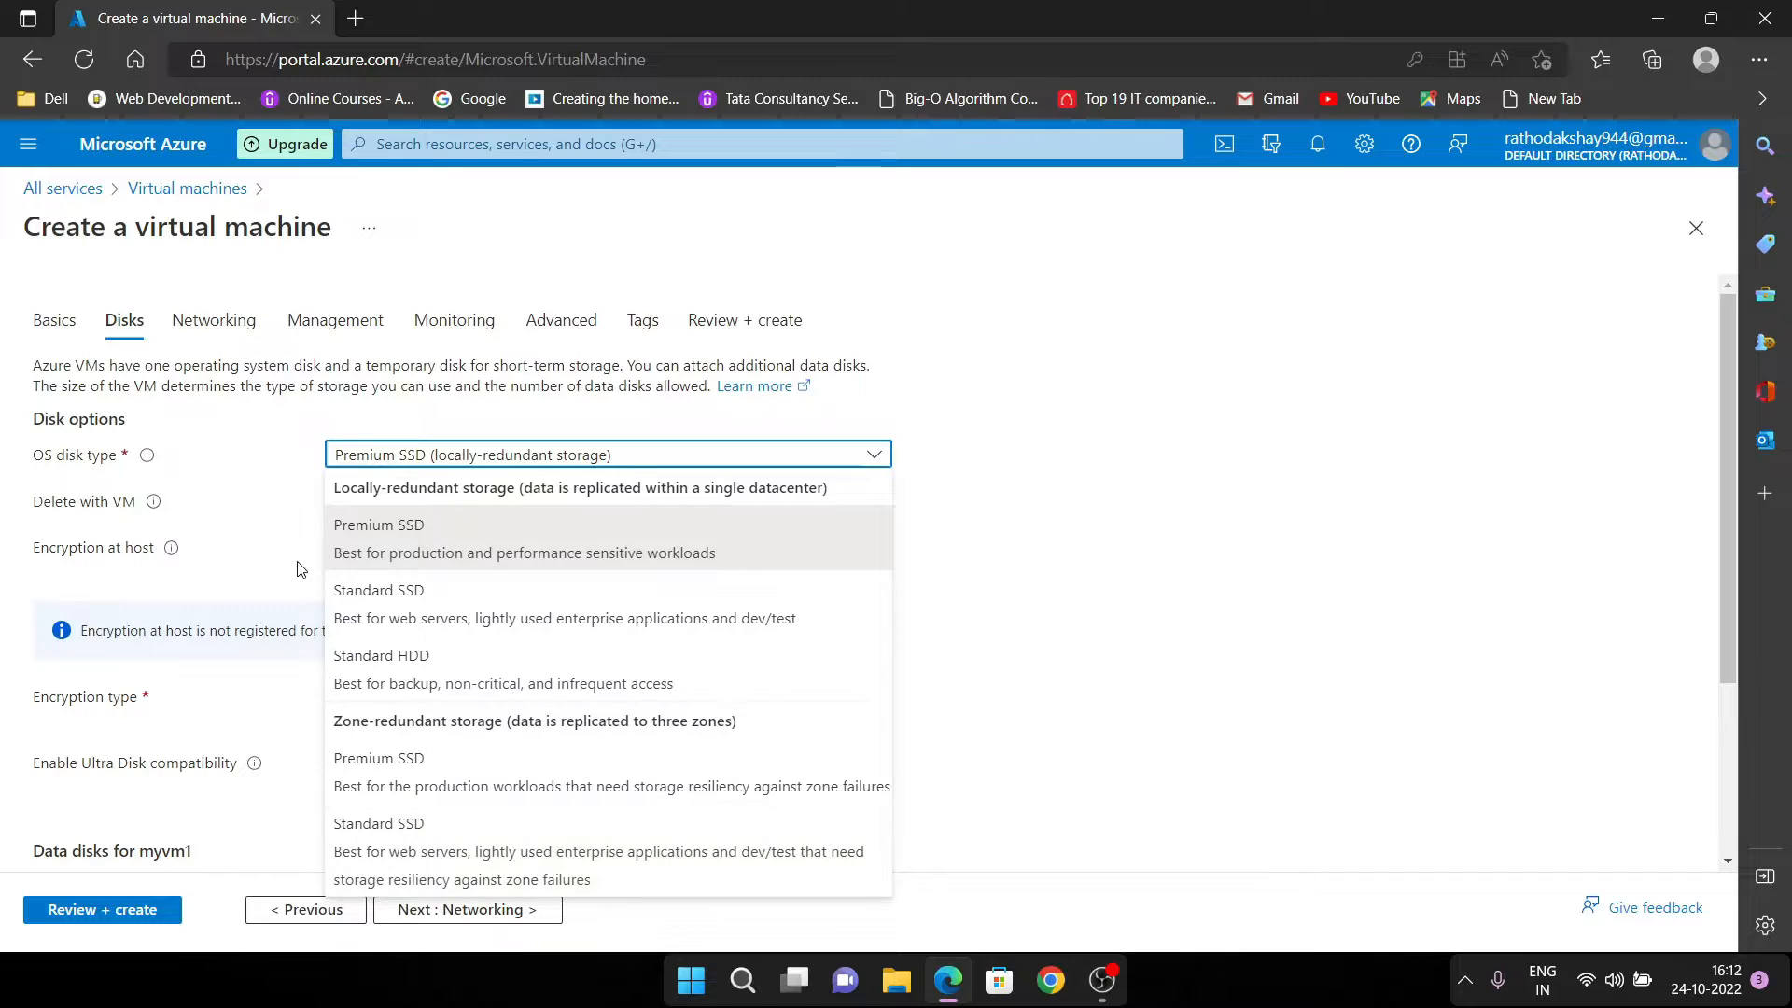
{"action": "left_click", "coordinate": [280, 528]}
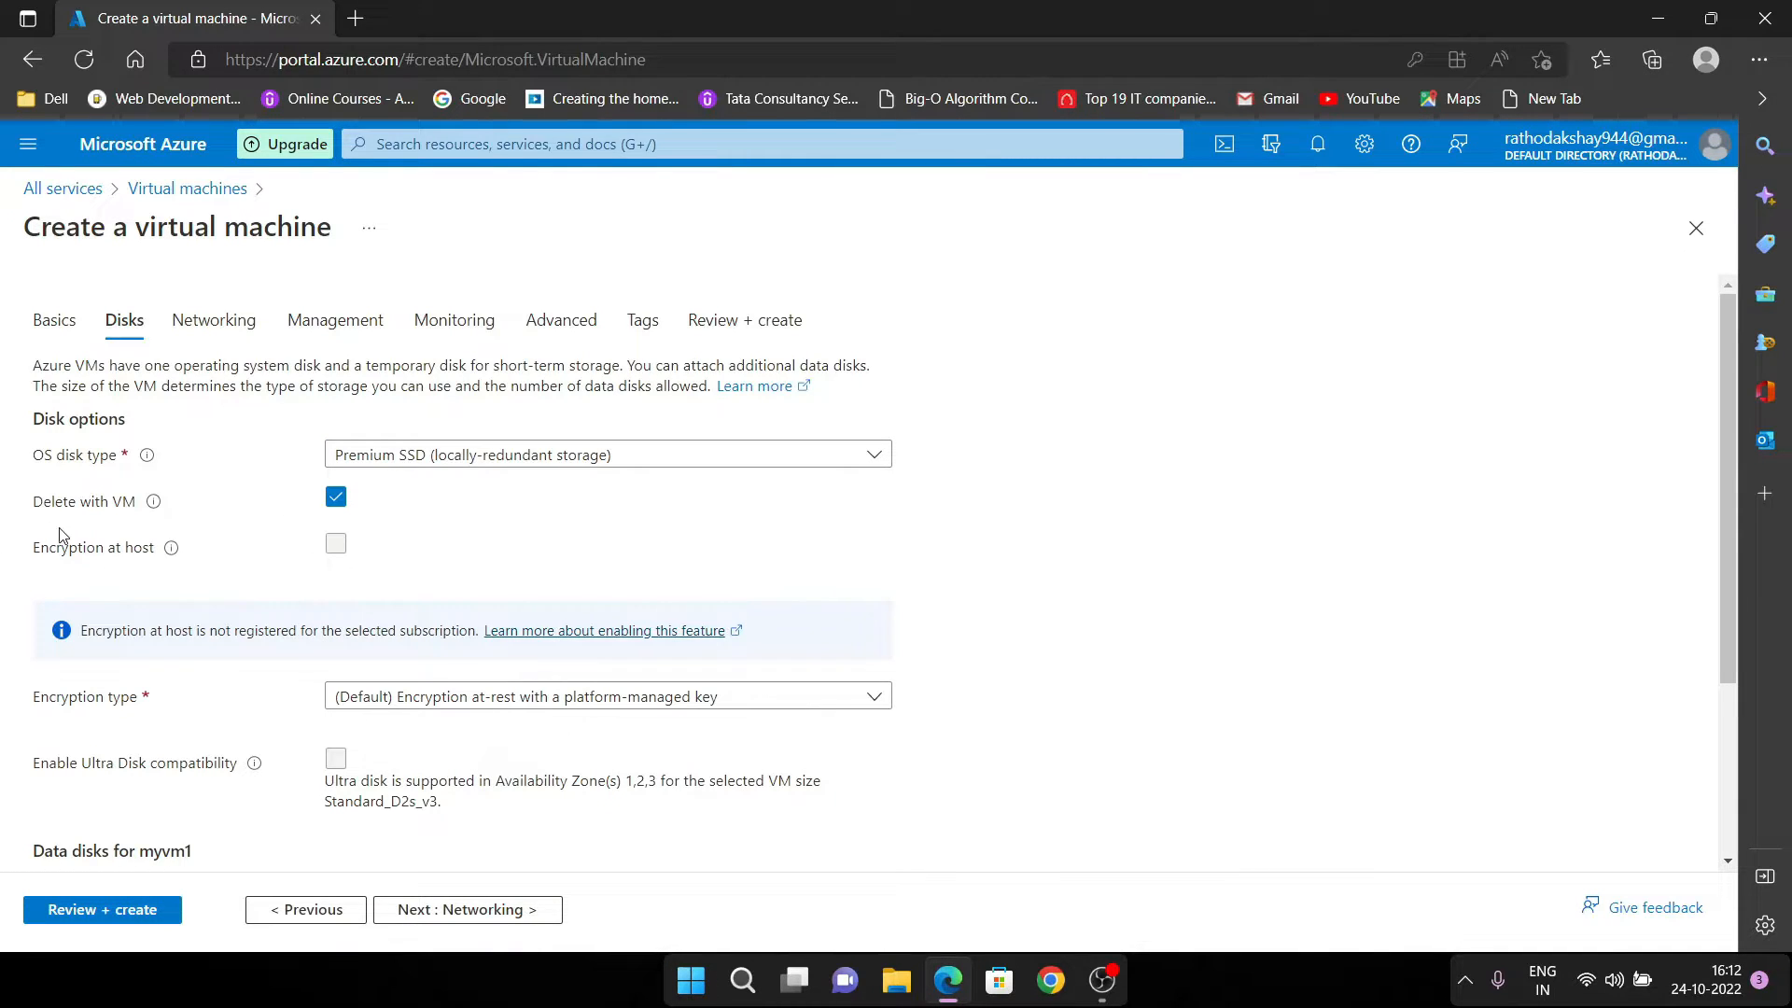
{"action": "scroll", "coordinate": [280, 510], "scroll_direction": "down", "scroll_amount": 1}
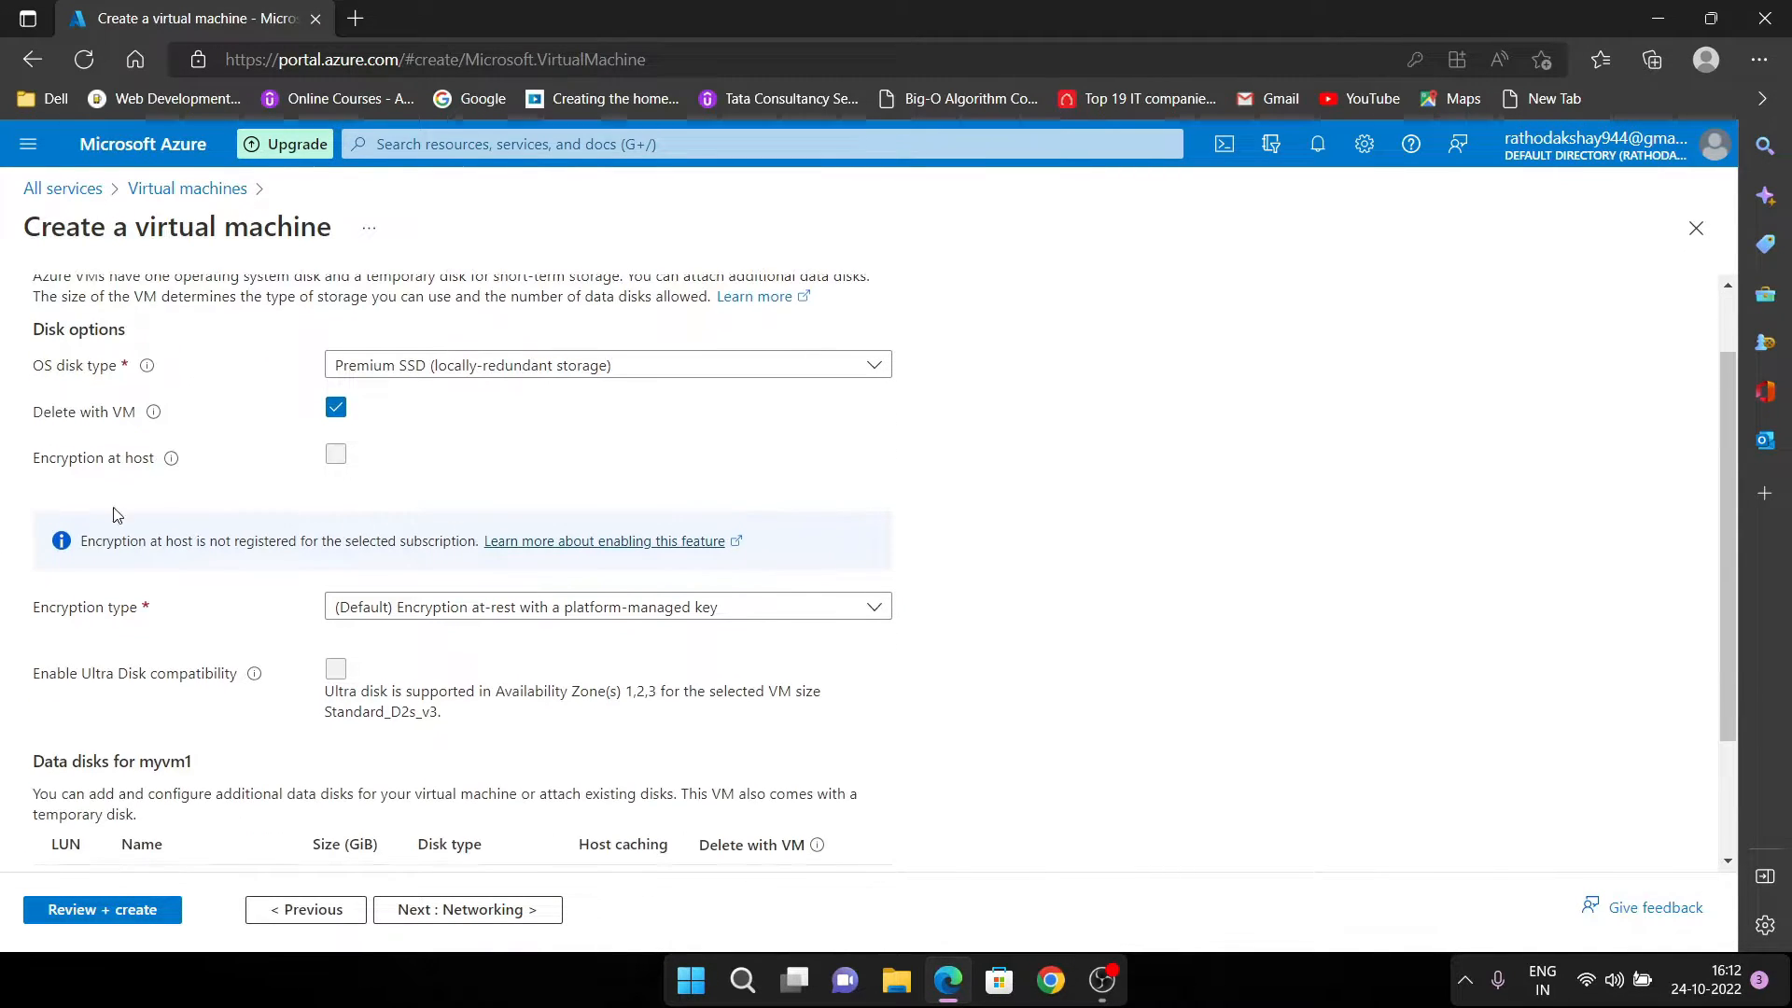
{"action": "scroll", "coordinate": [458, 517], "scroll_direction": "down", "scroll_amount": 2}
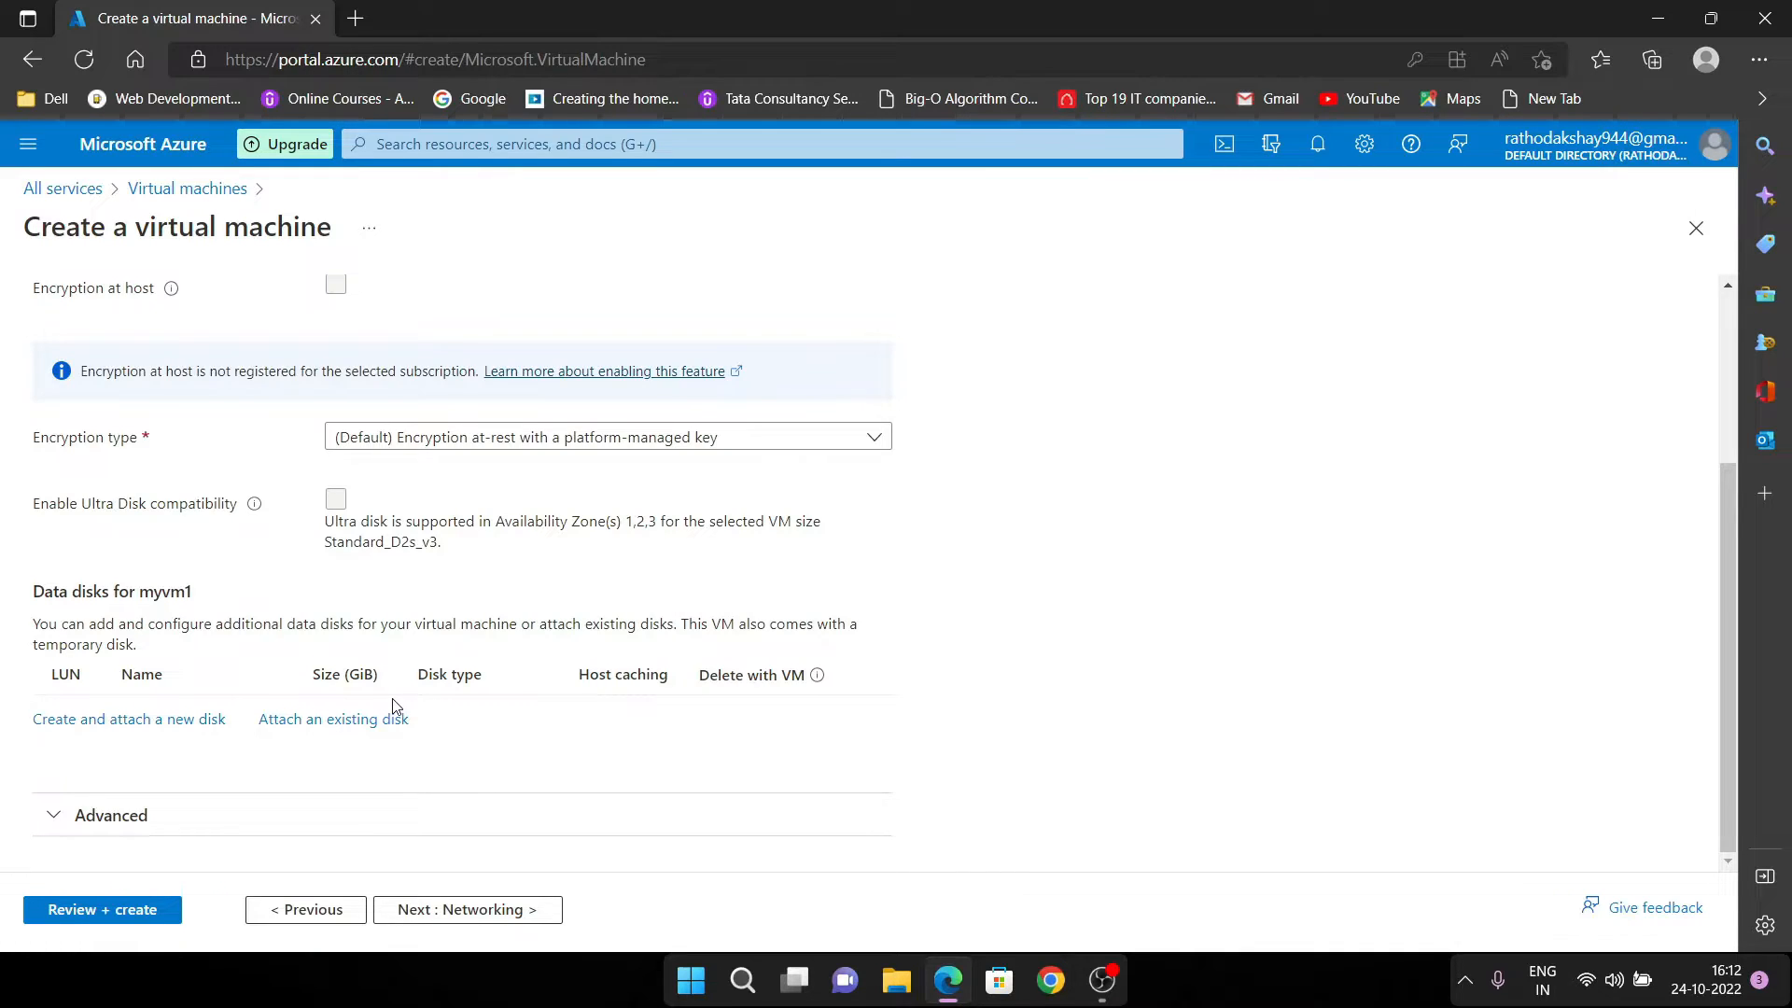
{"action": "left_click", "coordinate": [814, 438]}
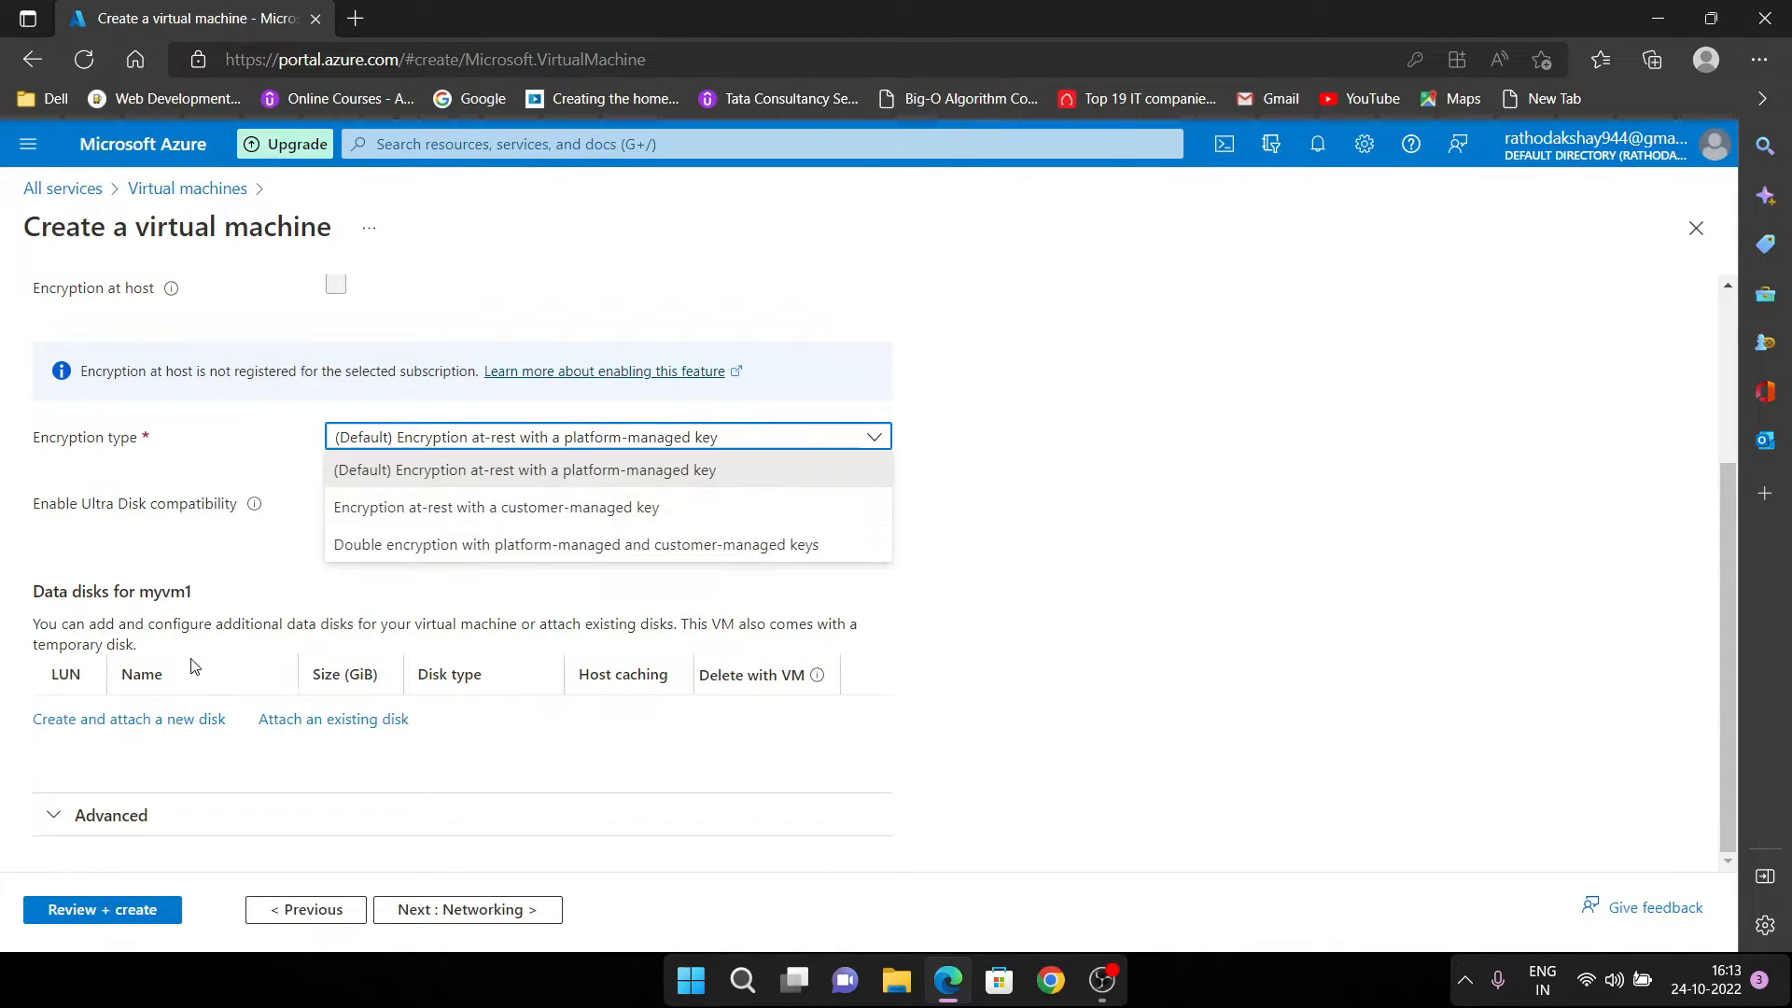
{"action": "scroll", "coordinate": [237, 652], "scroll_direction": "up", "scroll_amount": 3}
{"action": "left_click", "coordinate": [580, 455]}
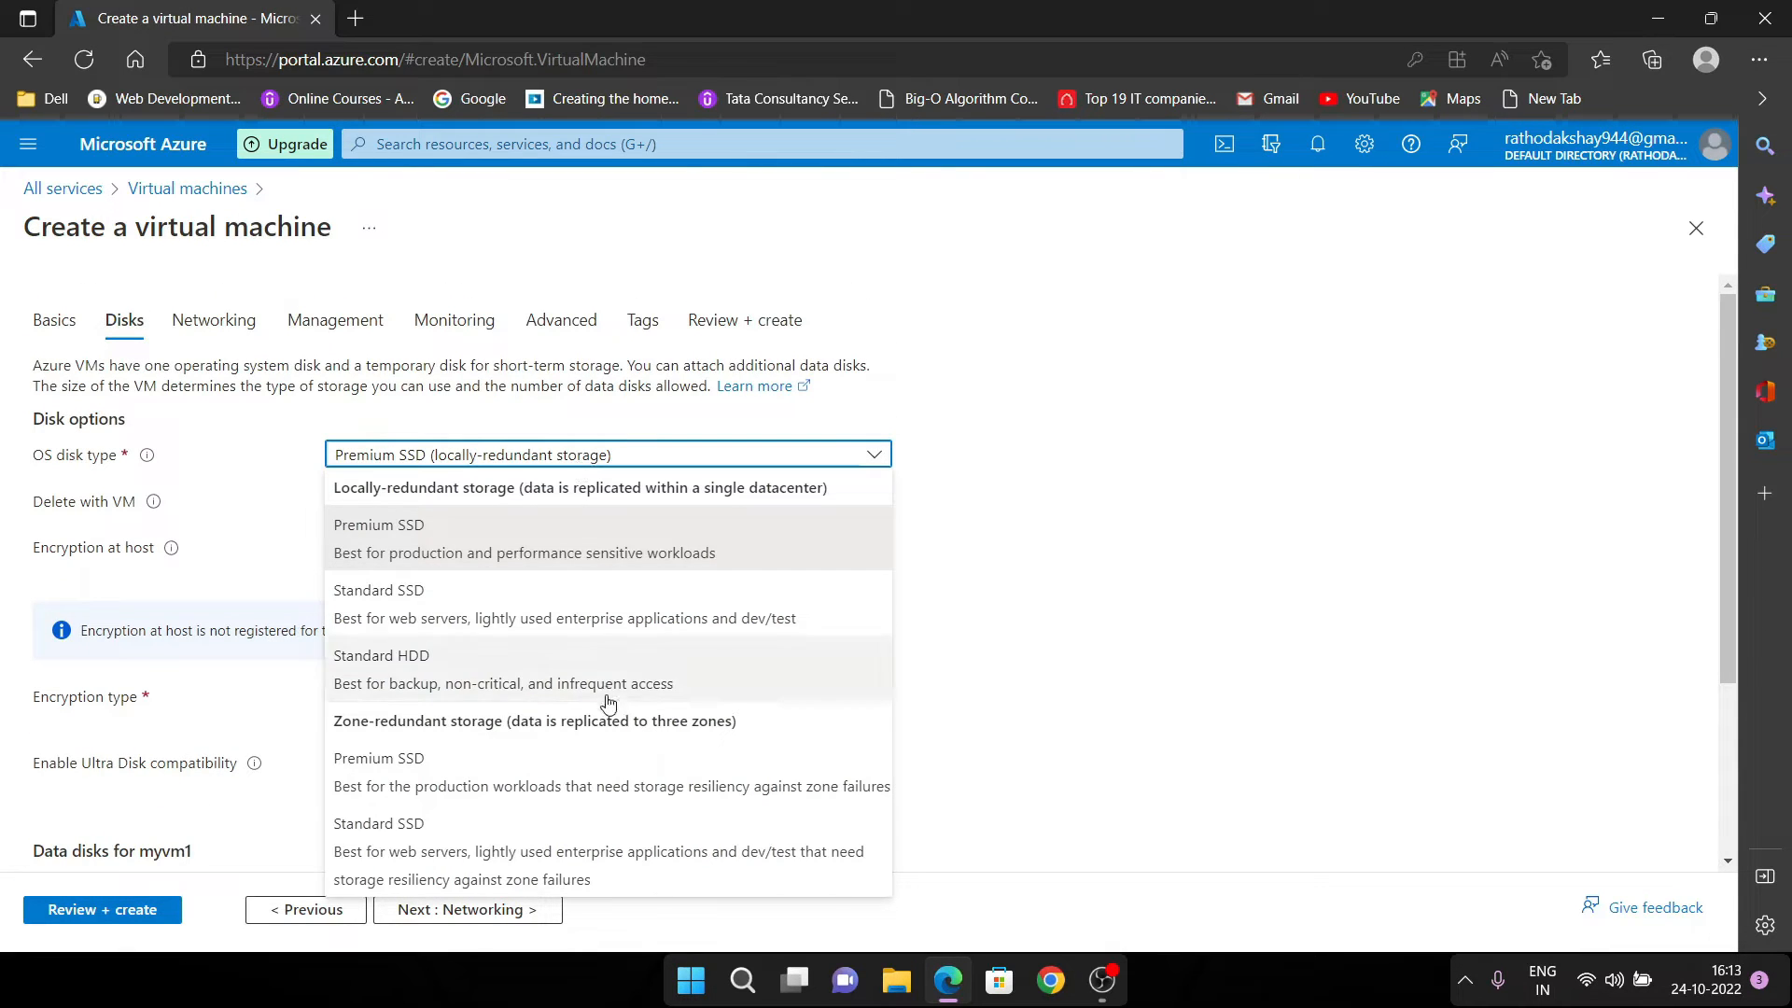
{"action": "scroll", "coordinate": [507, 874], "scroll_direction": "down", "scroll_amount": 3}
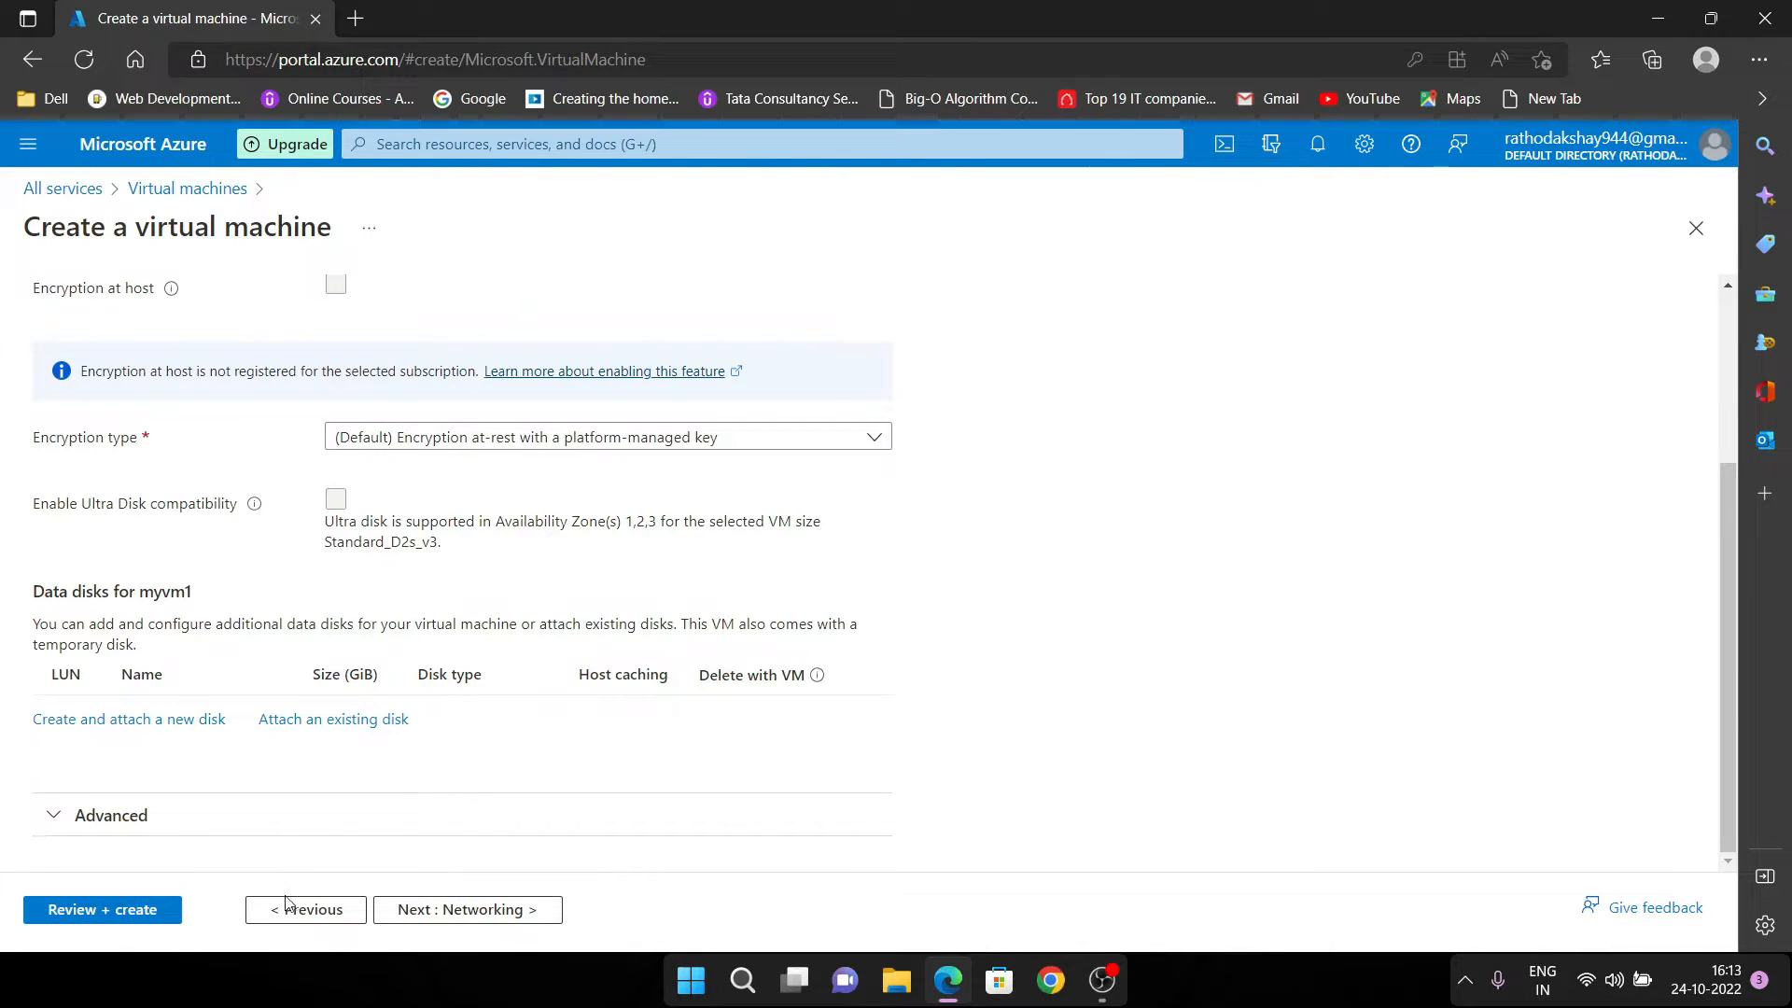
Go to the networking settings, look over the available virtual networks and select (new) myvm1-ip as the public IP
{"action": "left_click", "coordinate": [449, 920]}
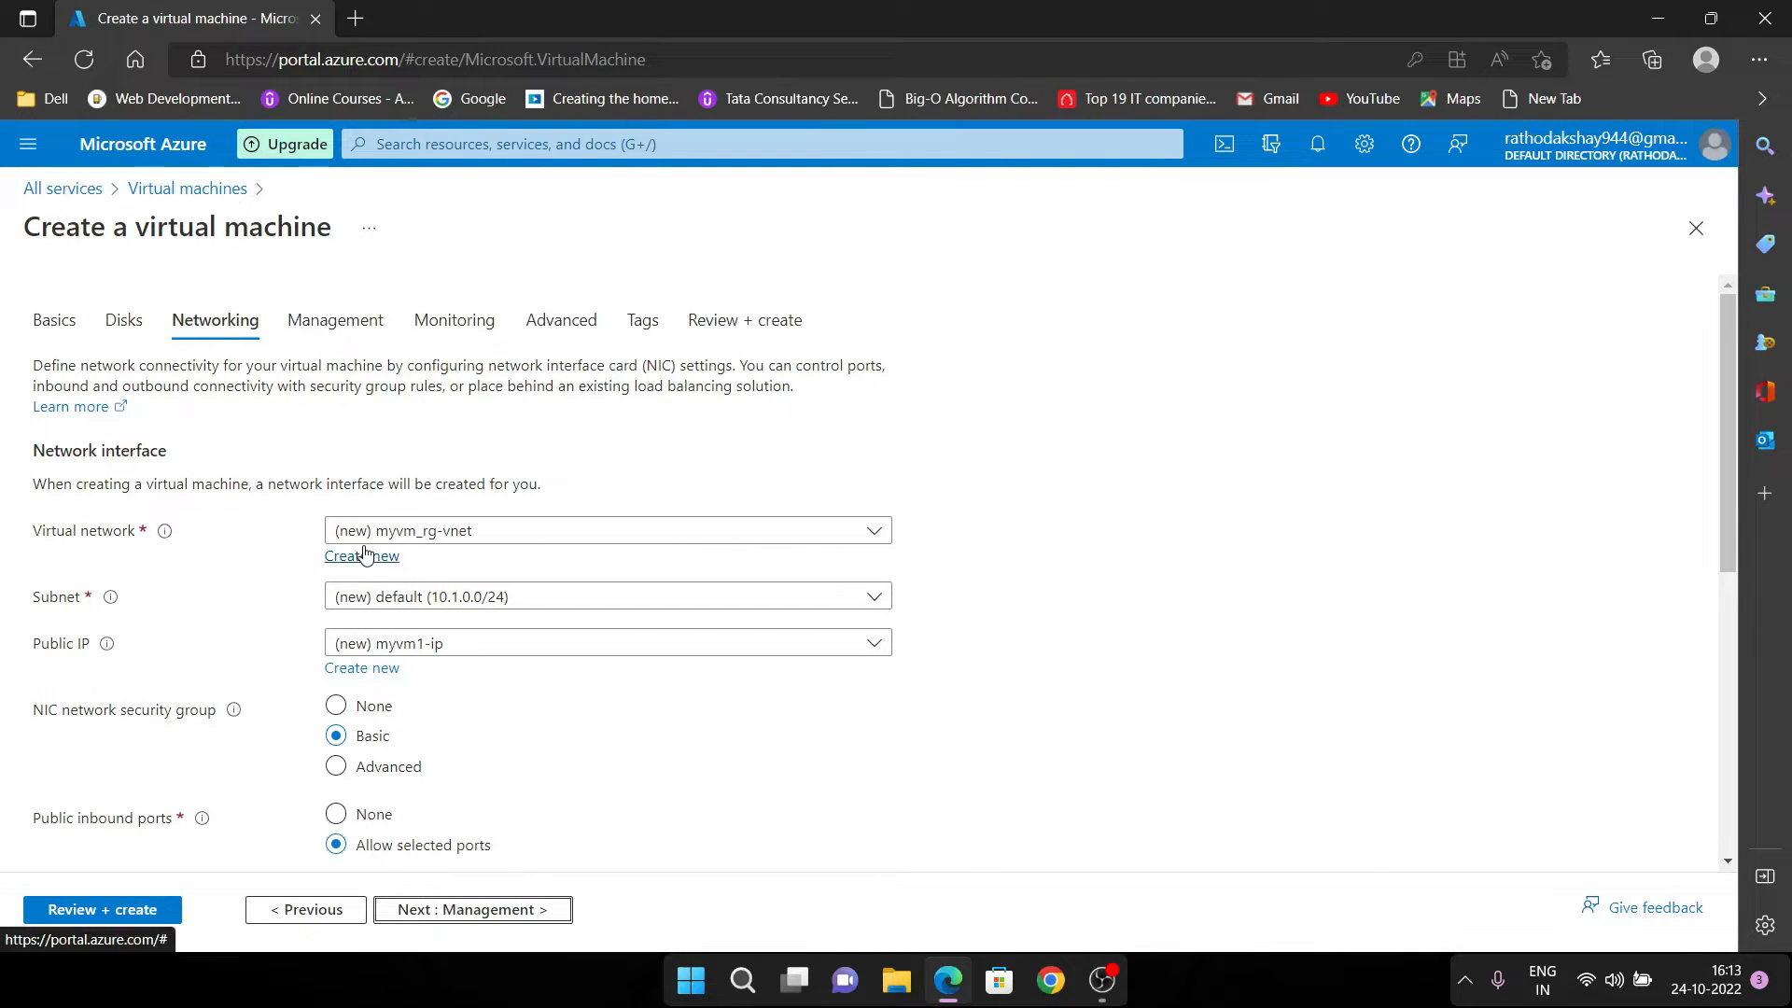
{"action": "left_click", "coordinate": [468, 533]}
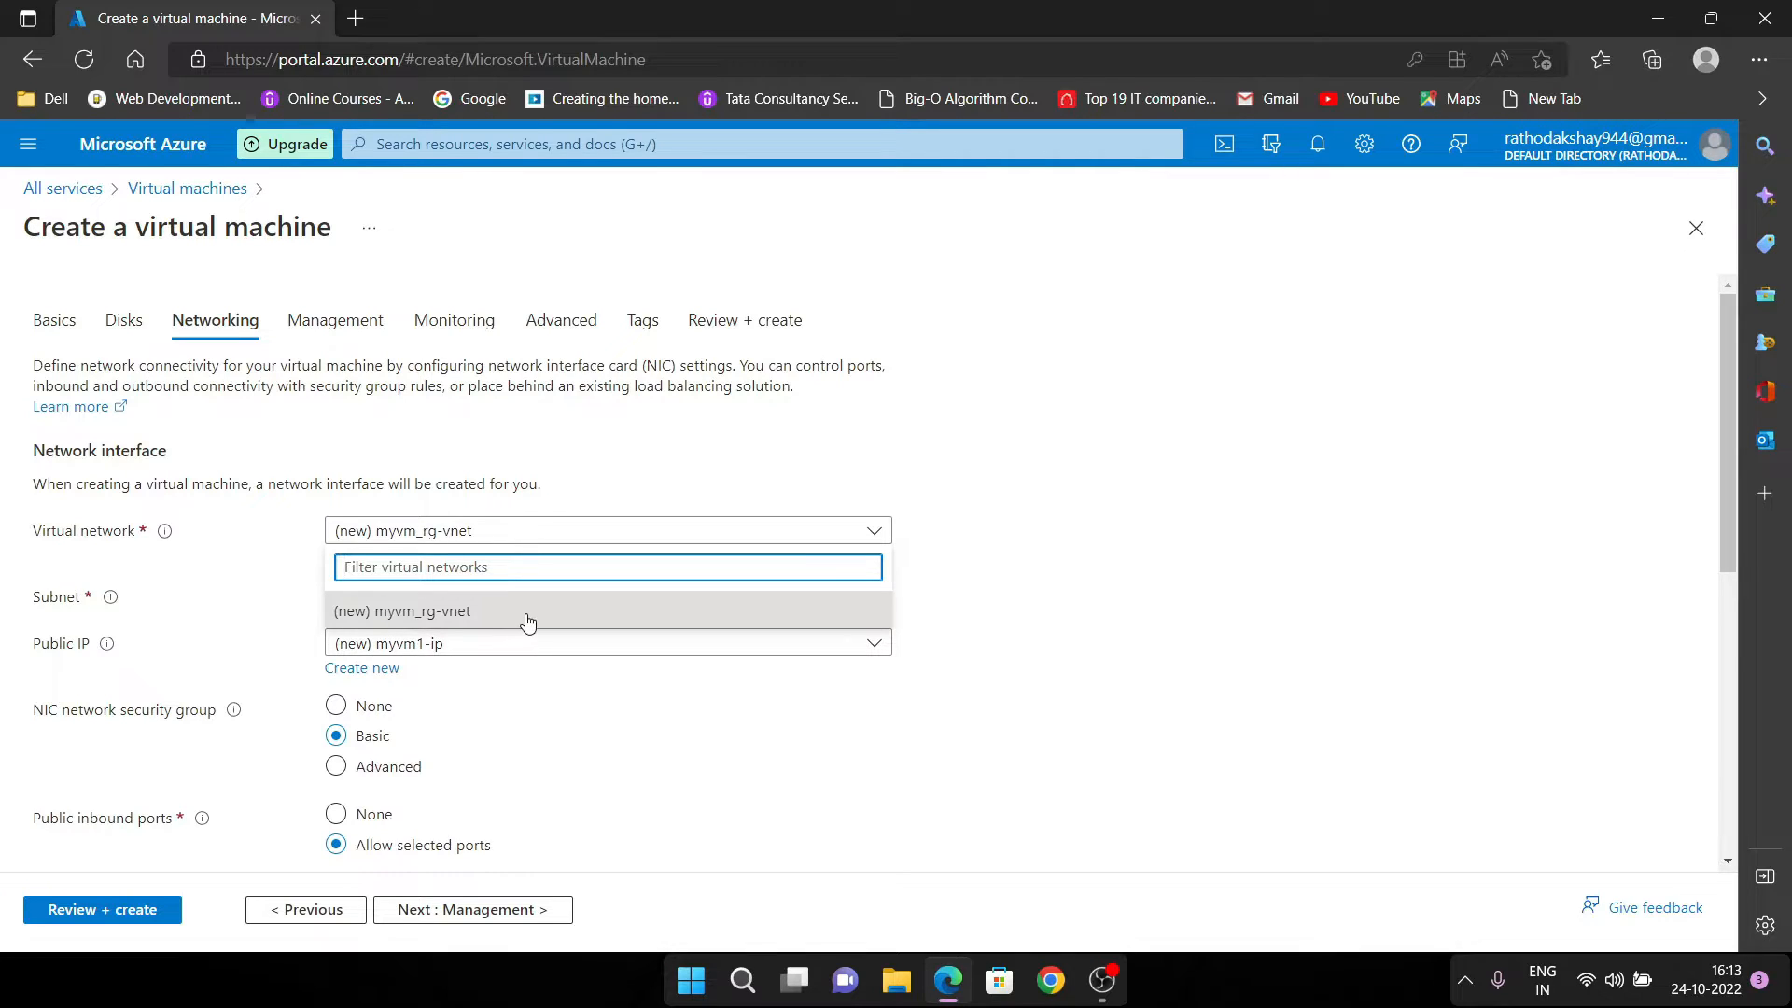
{"action": "left_click", "coordinate": [935, 580]}
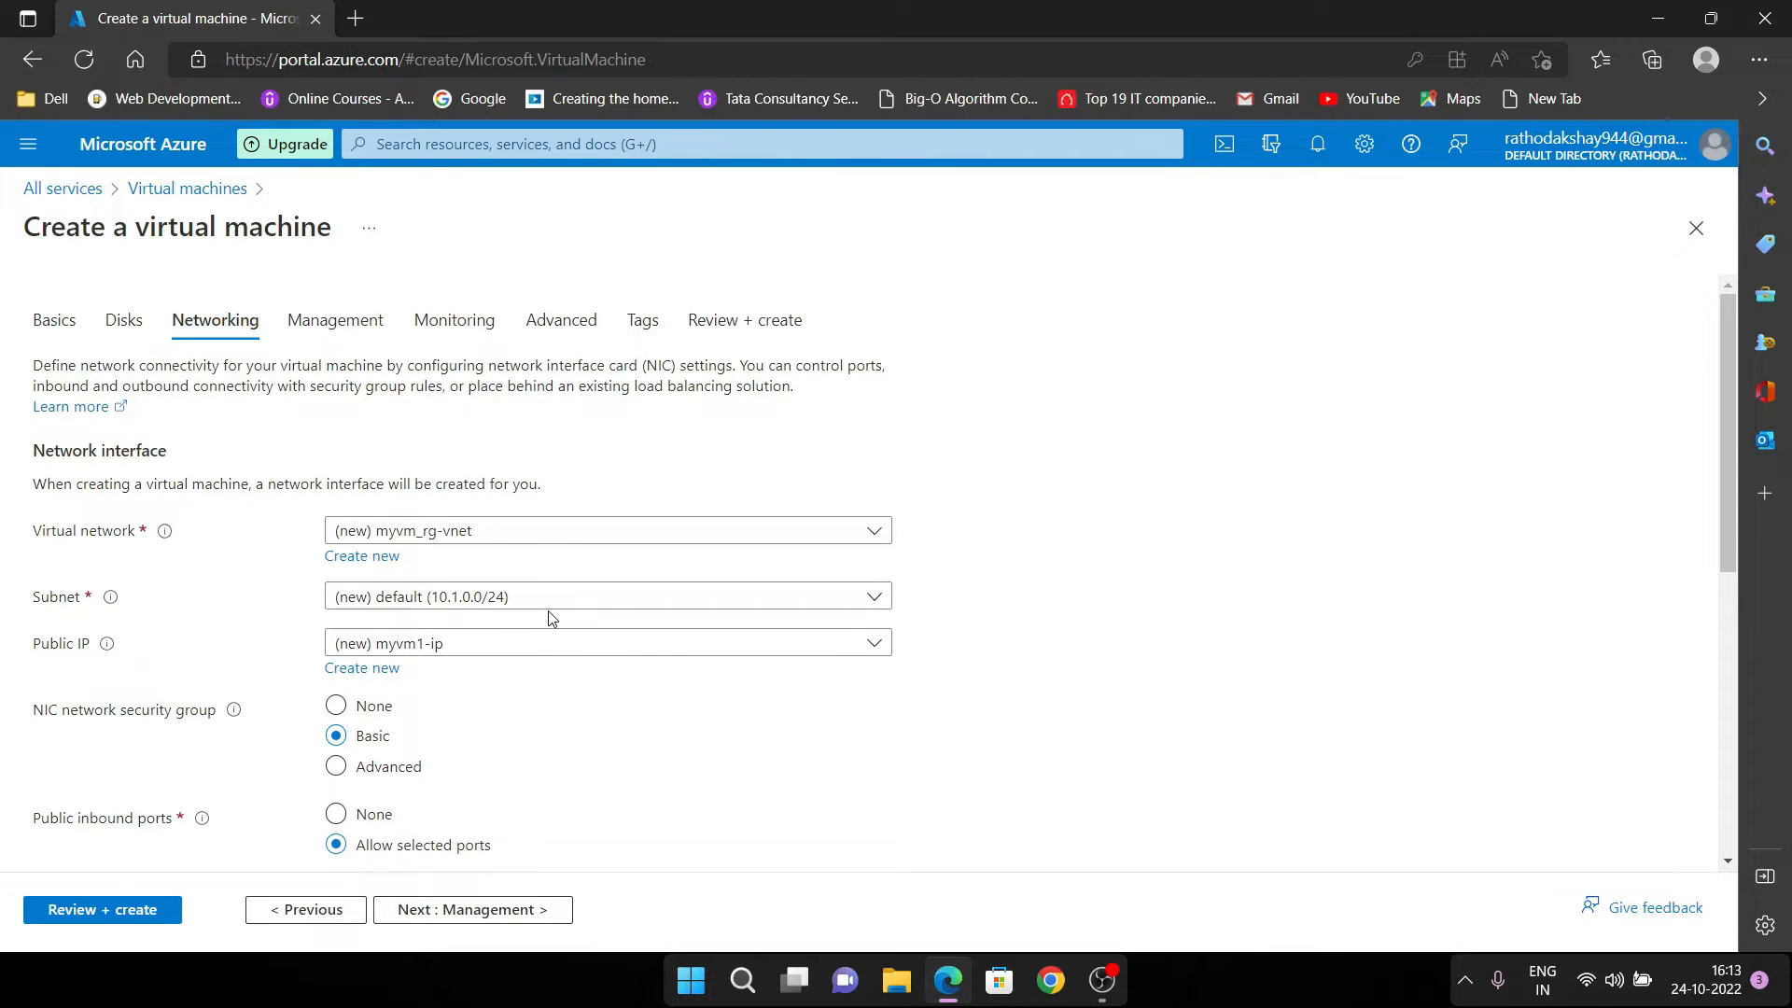
{"action": "scroll", "coordinate": [551, 616], "scroll_direction": "down", "scroll_amount": 1}
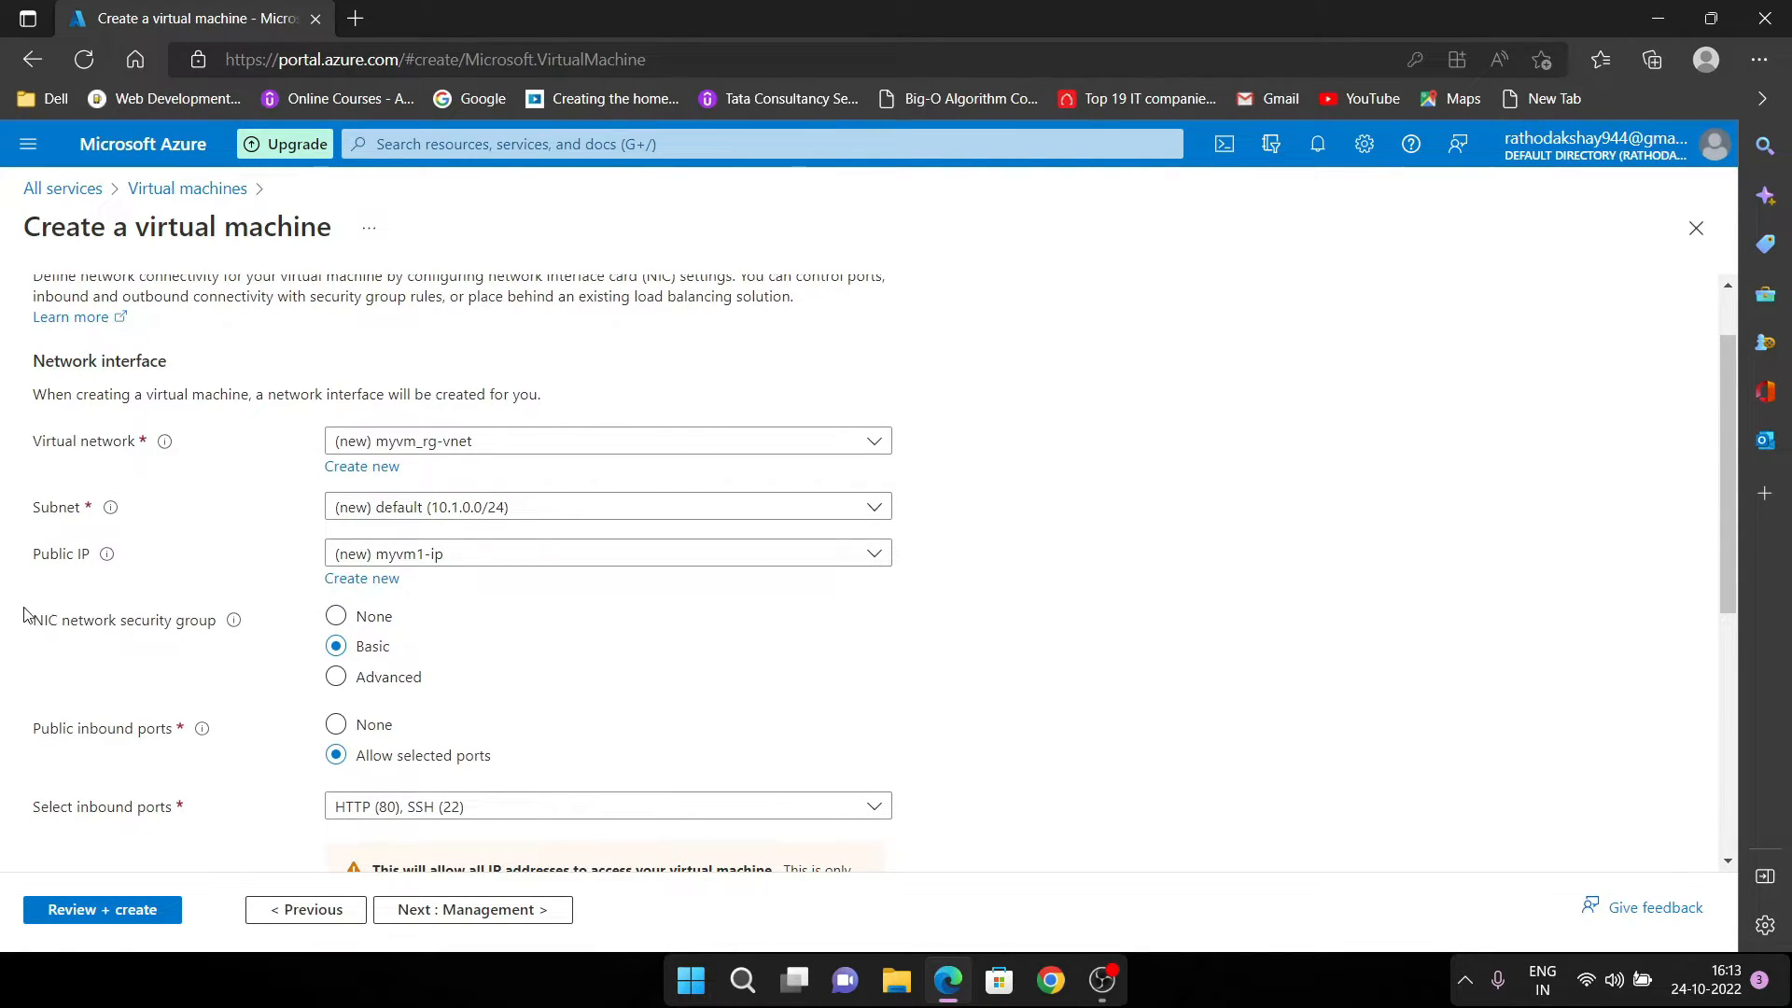
{"action": "left_click", "coordinate": [591, 561]}
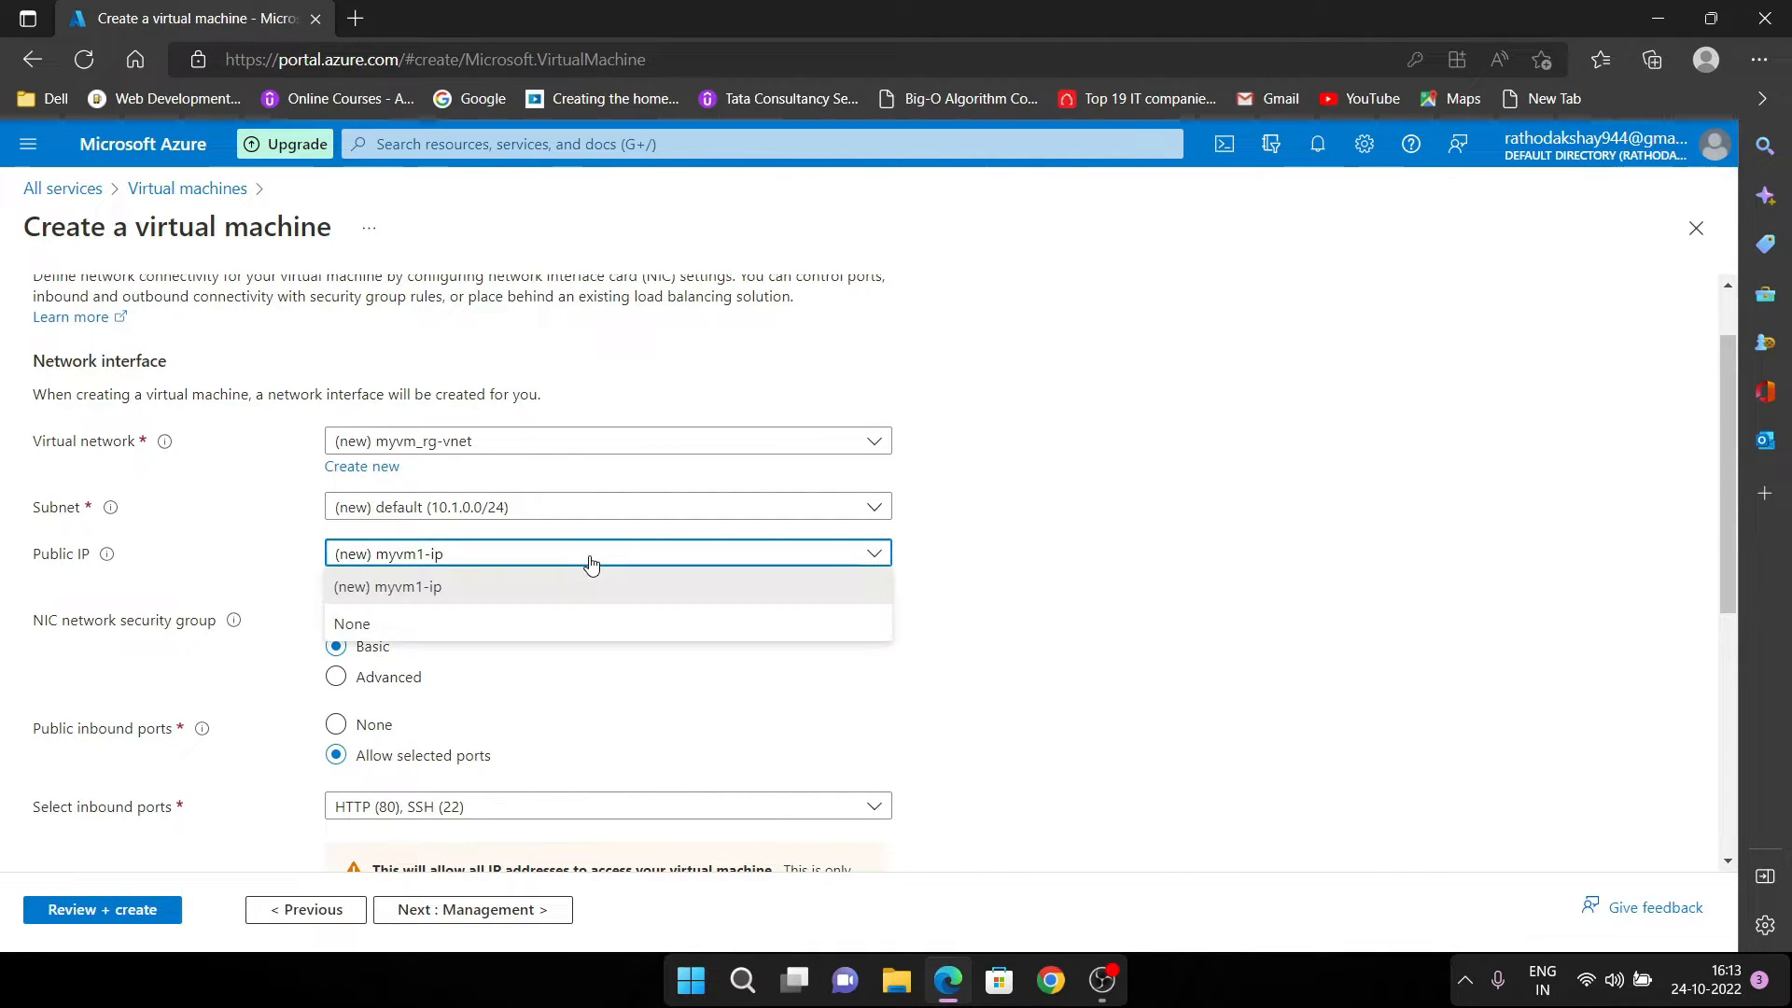
{"action": "left_click", "coordinate": [429, 584]}
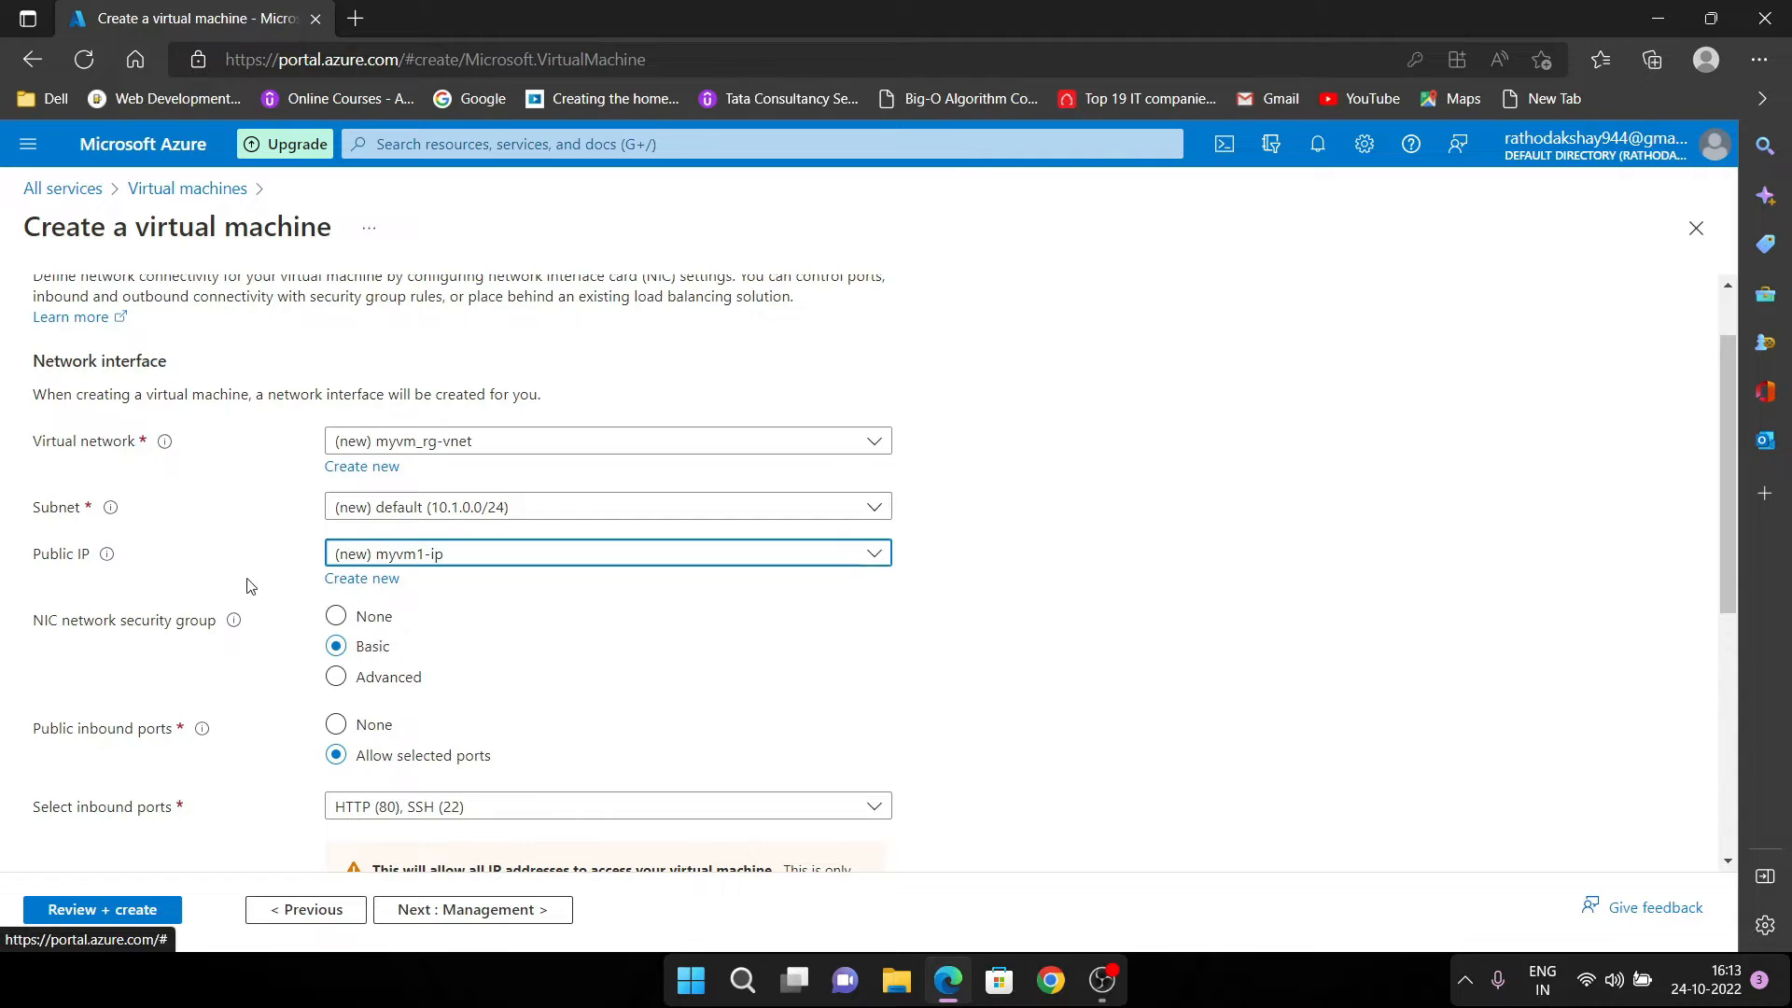
Review the security group, inbound port, public IP deletion, accelerated networking and load balancing options of the network interface
{"action": "scroll", "coordinate": [171, 507], "scroll_direction": "down", "scroll_amount": 2}
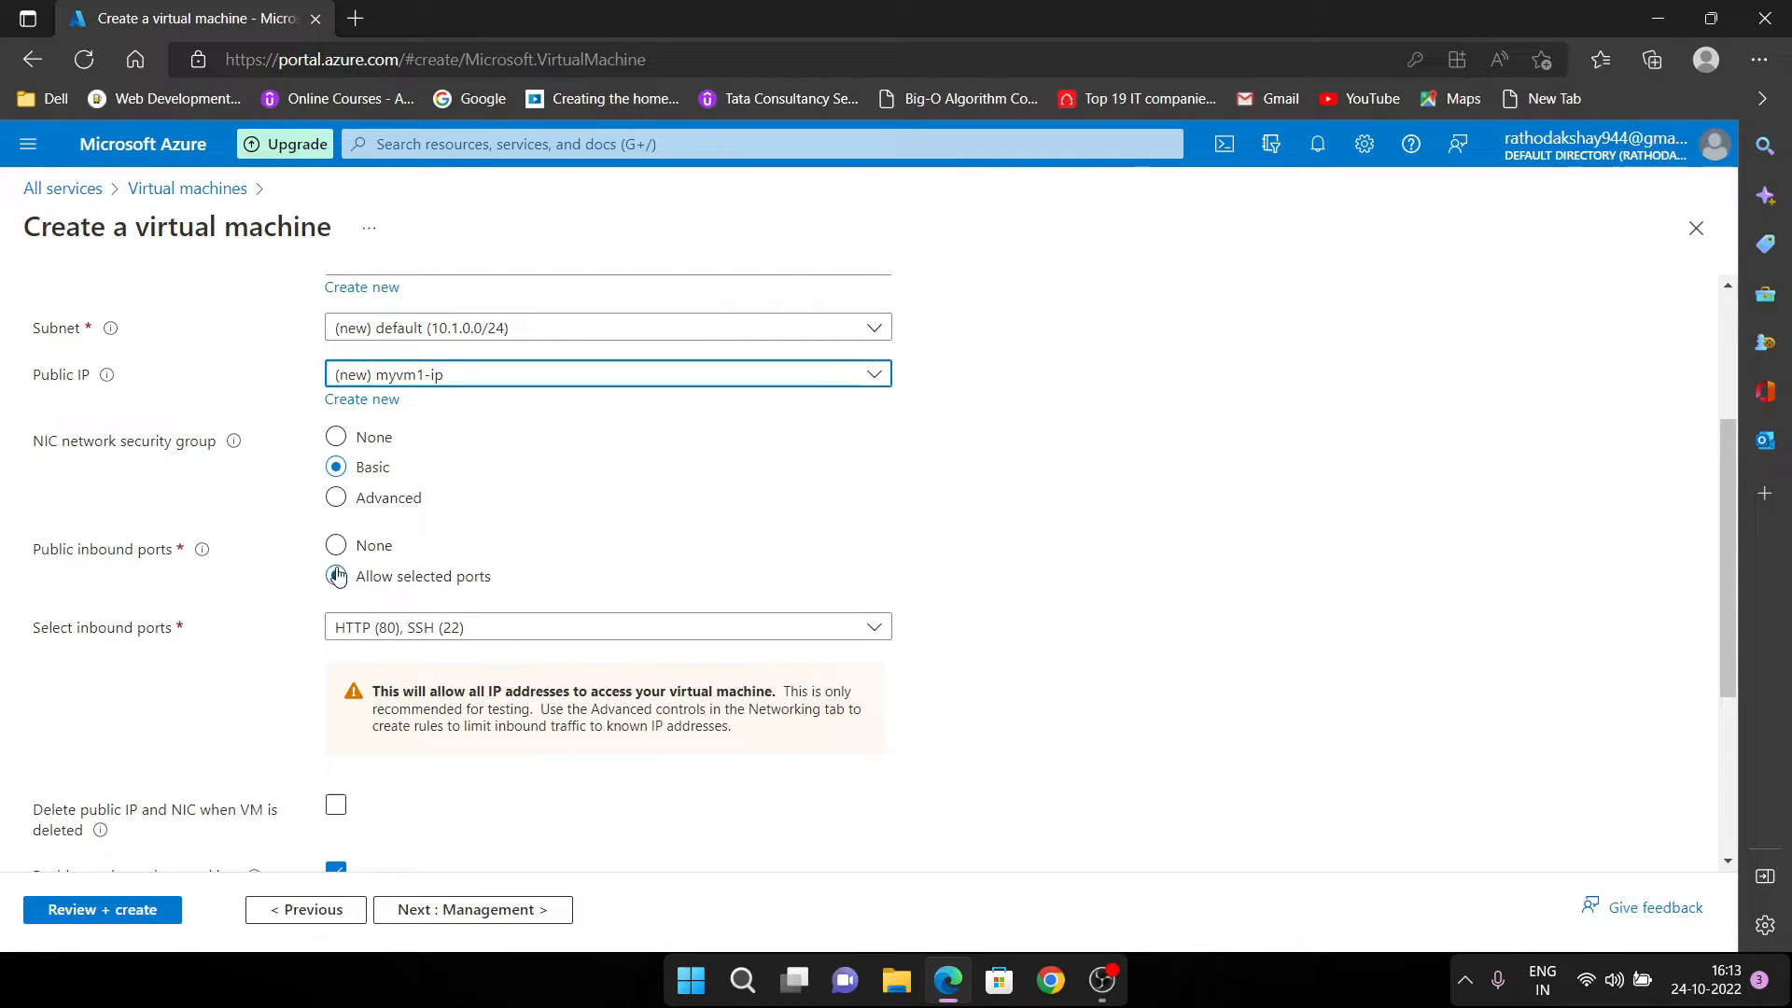
{"action": "scroll", "coordinate": [541, 648], "scroll_direction": "down", "scroll_amount": 2}
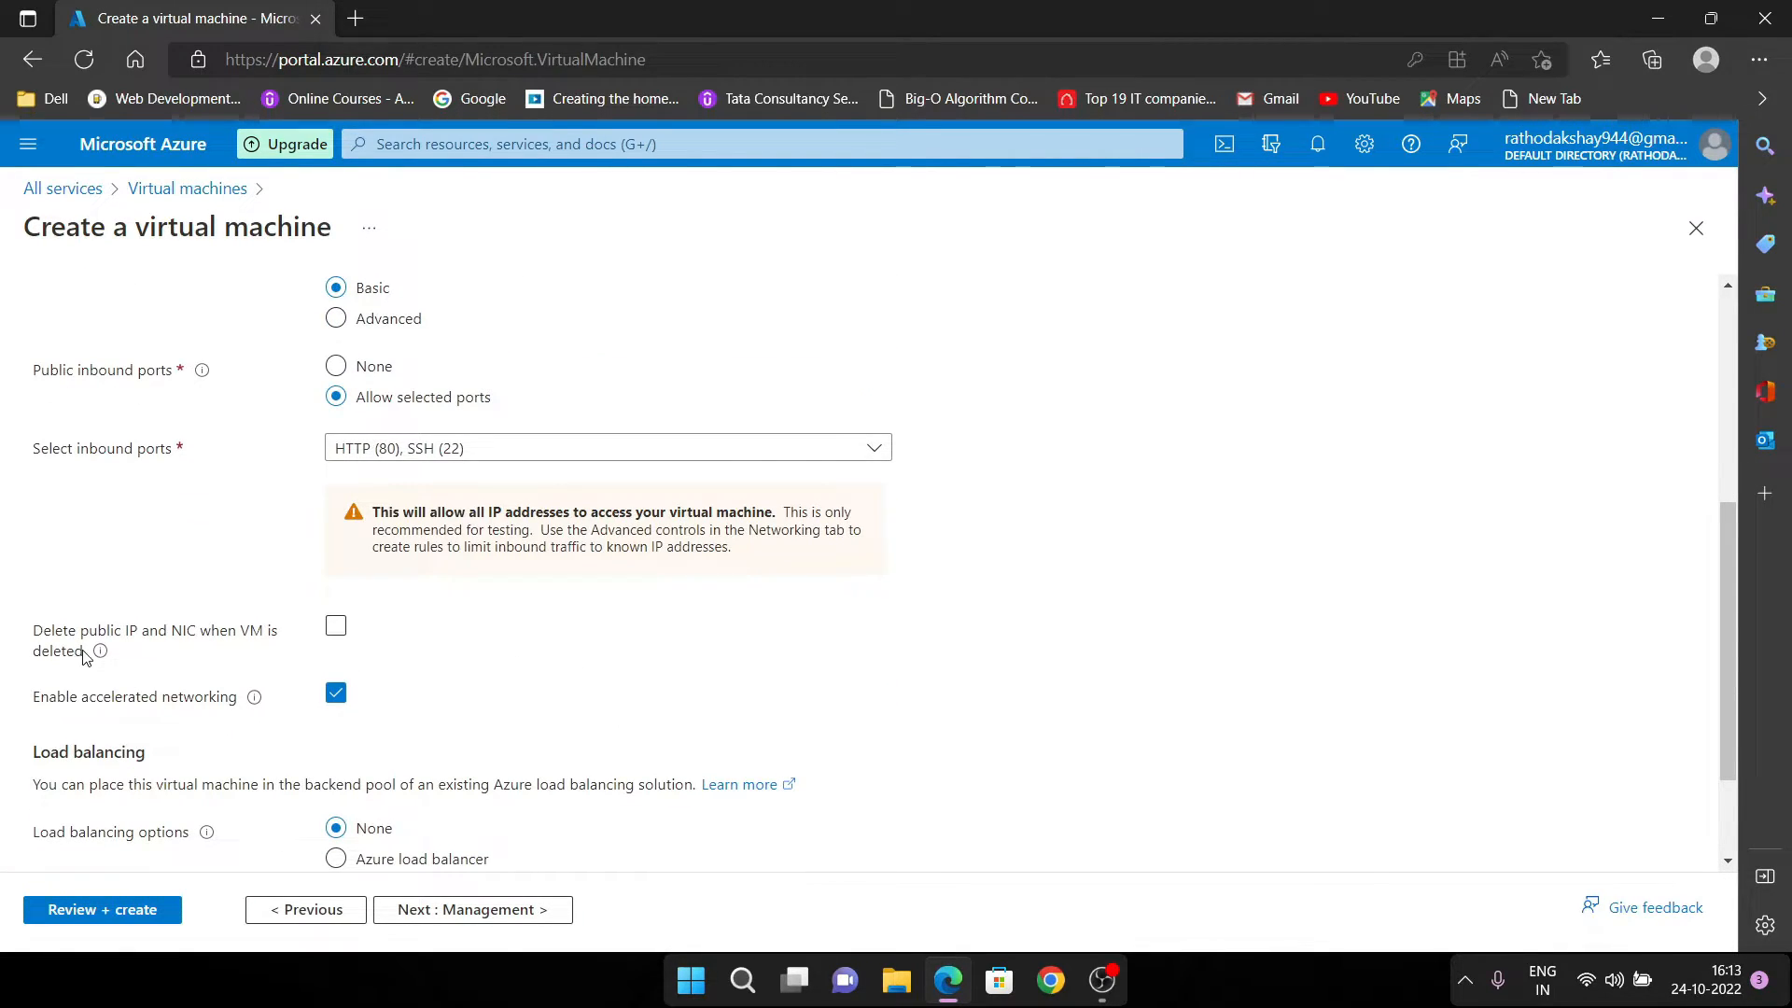
{"action": "mouse_move", "coordinate": [104, 657]}
{"action": "scroll", "coordinate": [317, 664], "scroll_direction": "down", "scroll_amount": 2}
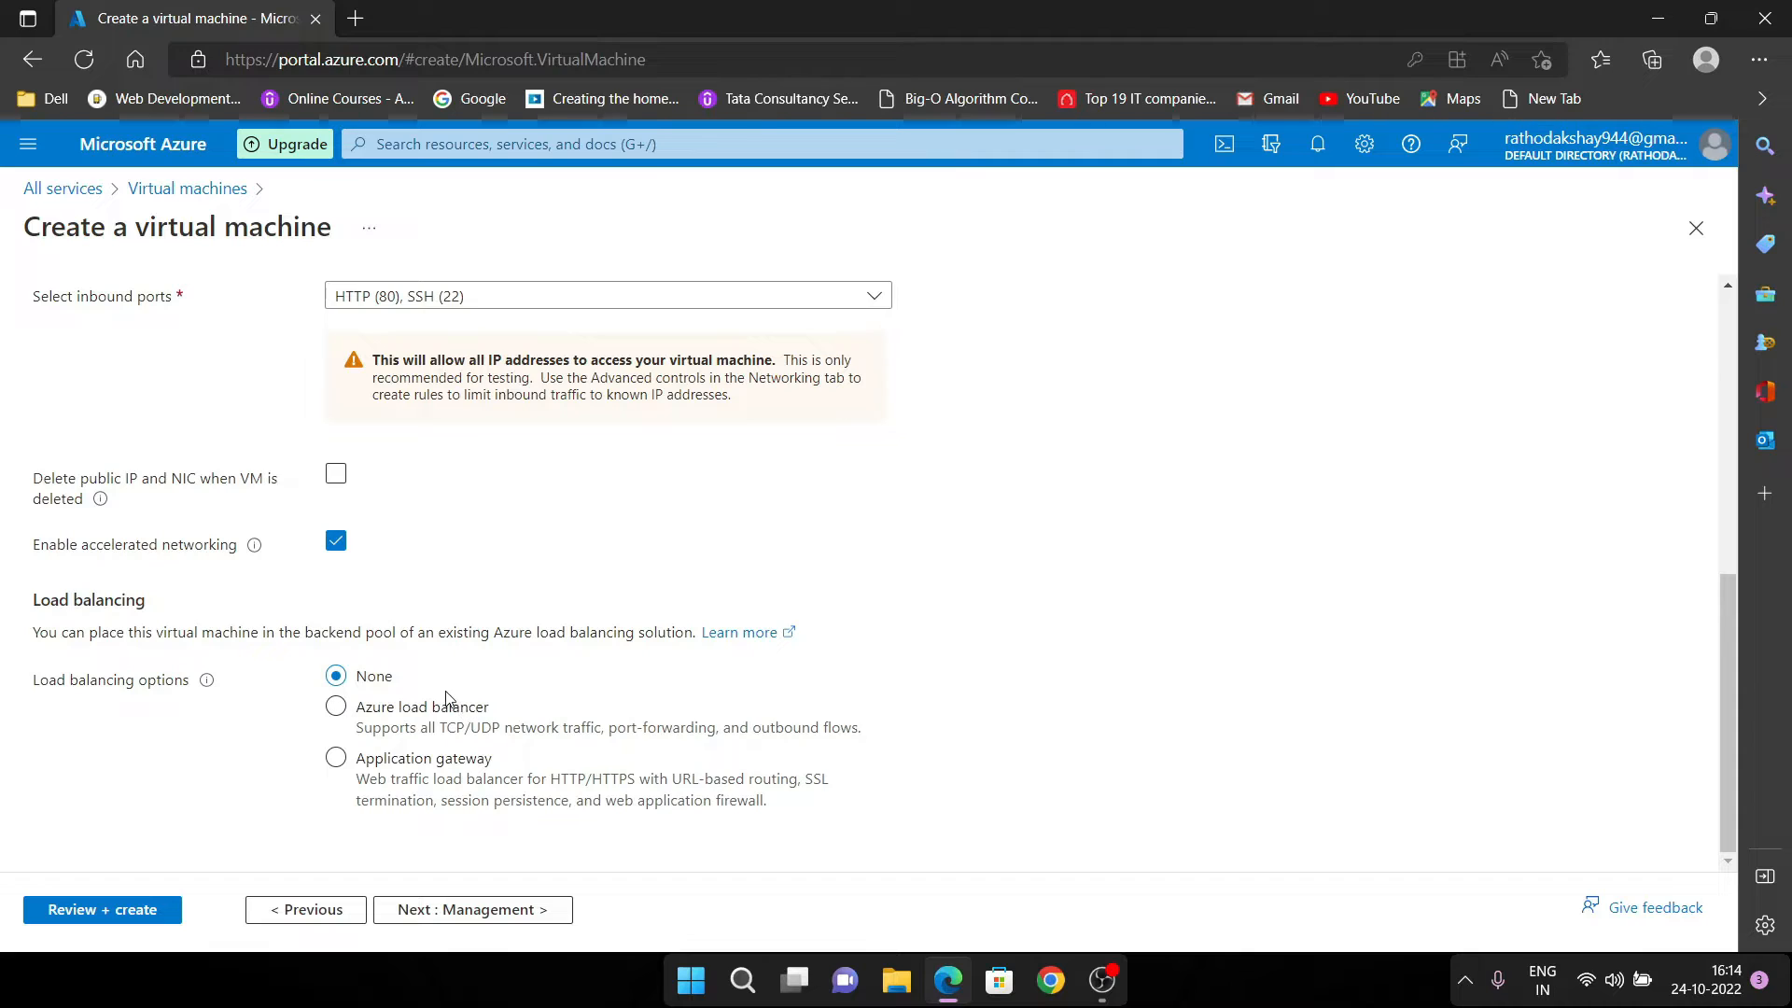
Go to the management settings and review the identity, Azure AD login, auto-shutdown, backup, disaster recovery and guest OS update options
{"action": "left_click", "coordinate": [554, 928]}
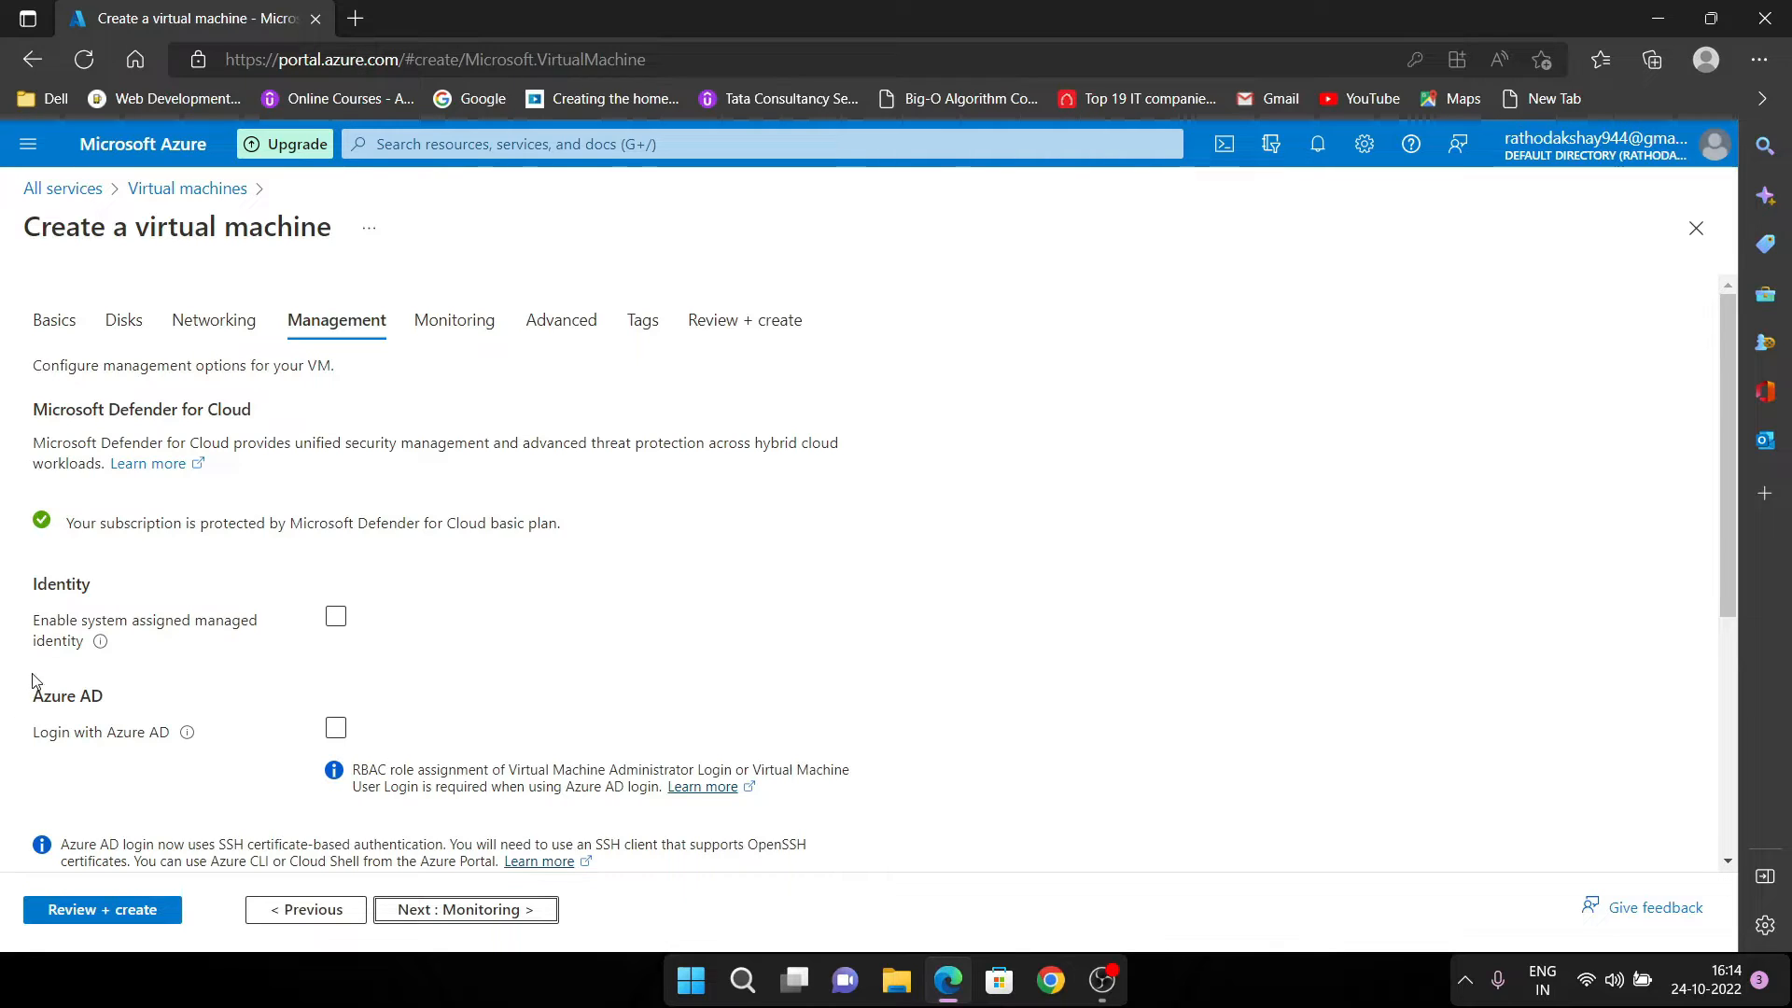
{"action": "scroll", "coordinate": [476, 643], "scroll_direction": "down", "scroll_amount": 1}
{"action": "scroll", "coordinate": [476, 642], "scroll_direction": "down", "scroll_amount": 3}
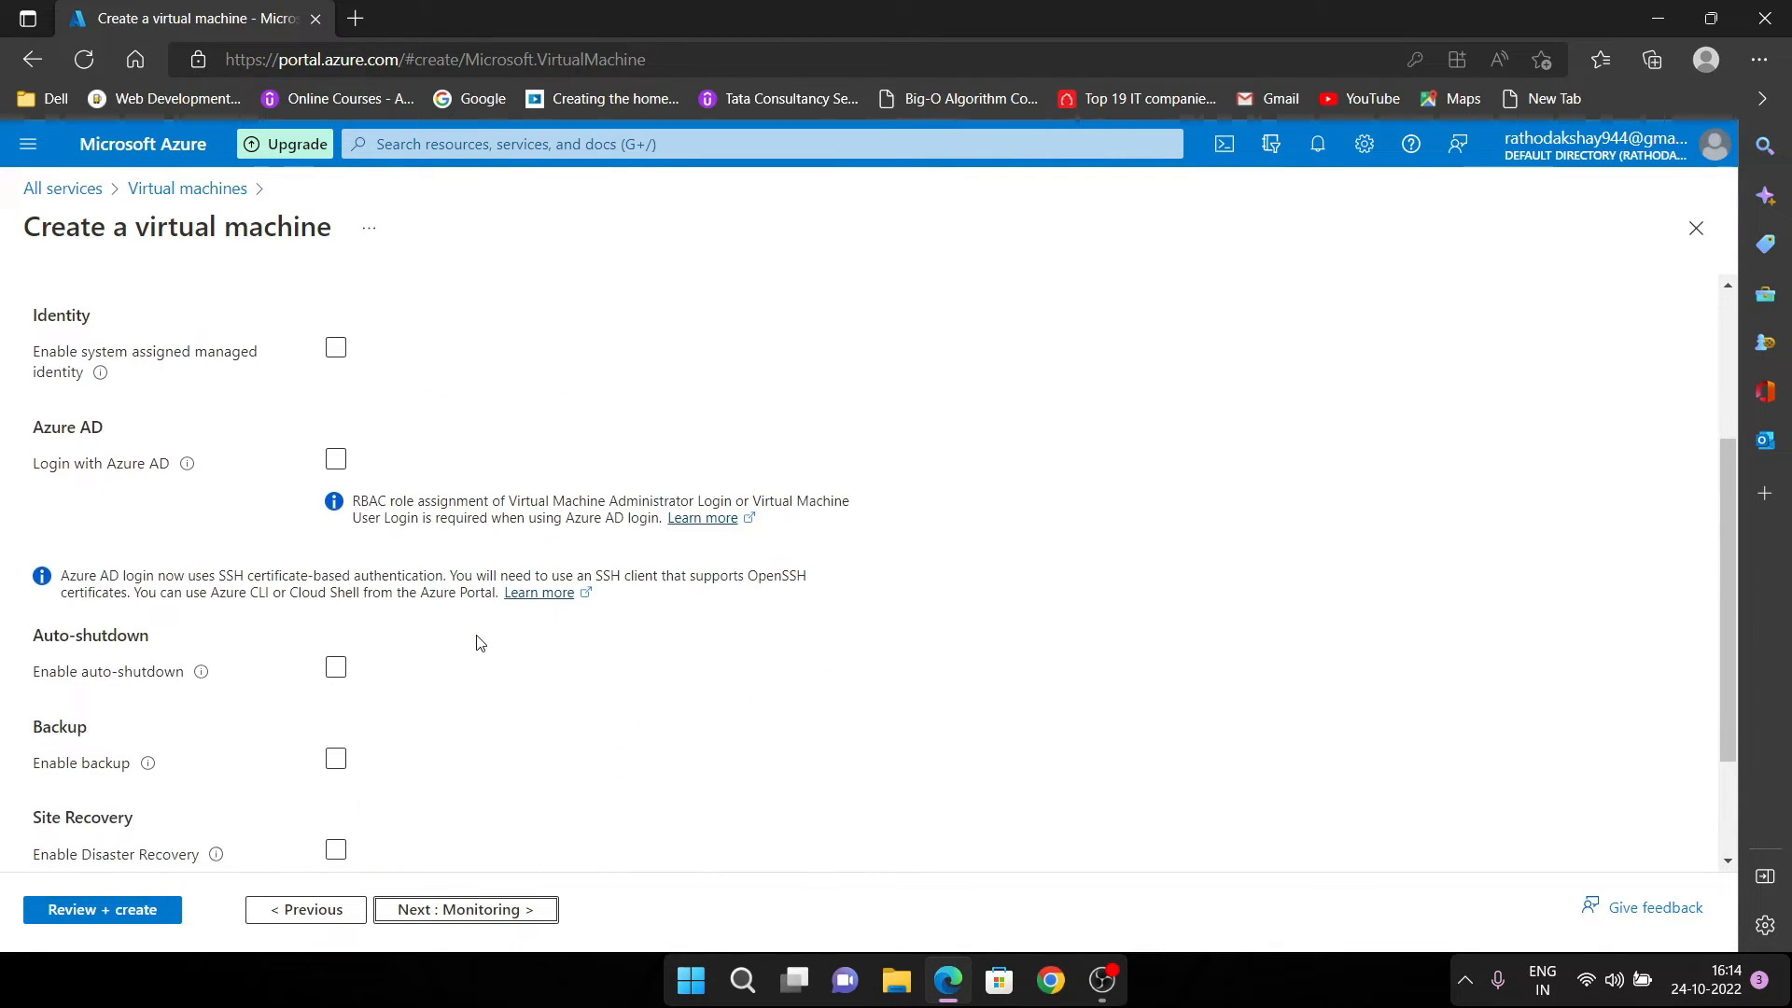
{"action": "scroll", "coordinate": [171, 669], "scroll_direction": "down", "scroll_amount": 2}
{"action": "scroll", "coordinate": [171, 669], "scroll_direction": "down", "scroll_amount": 1}
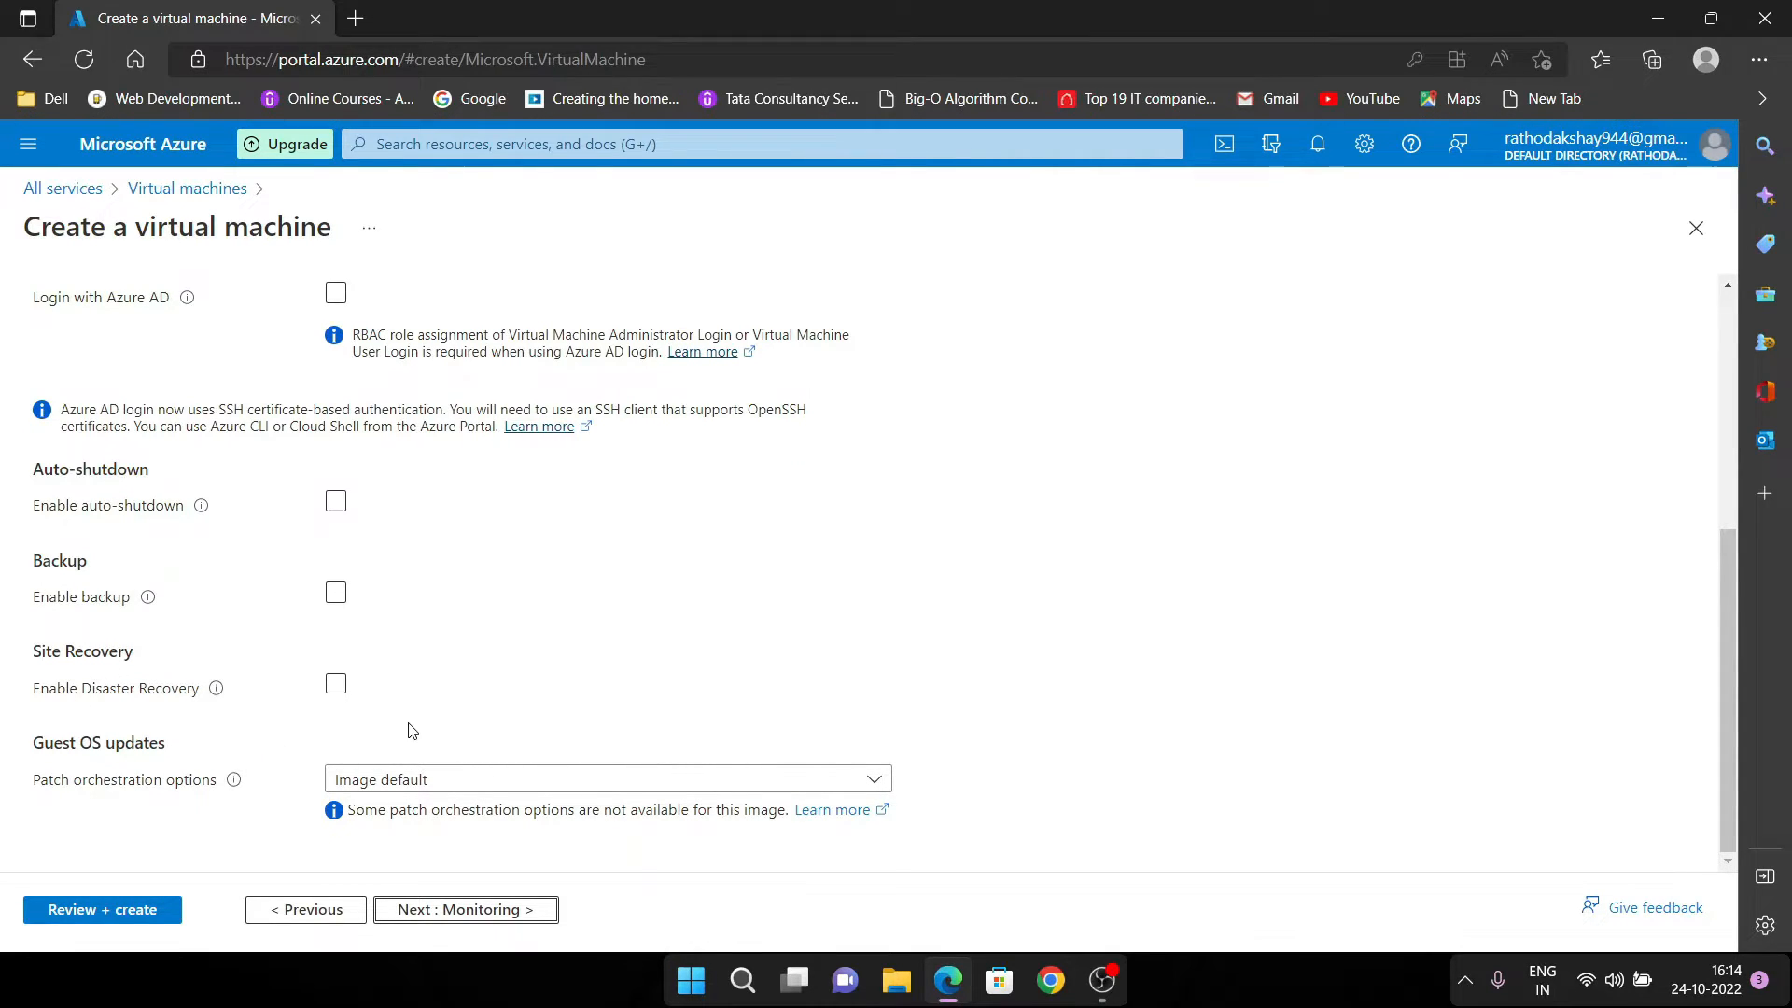
Look over the monitoring settings, then the advanced settings from extensions and custom data to host, capacity reservation and proximity placement groups
{"action": "left_click", "coordinate": [538, 913]}
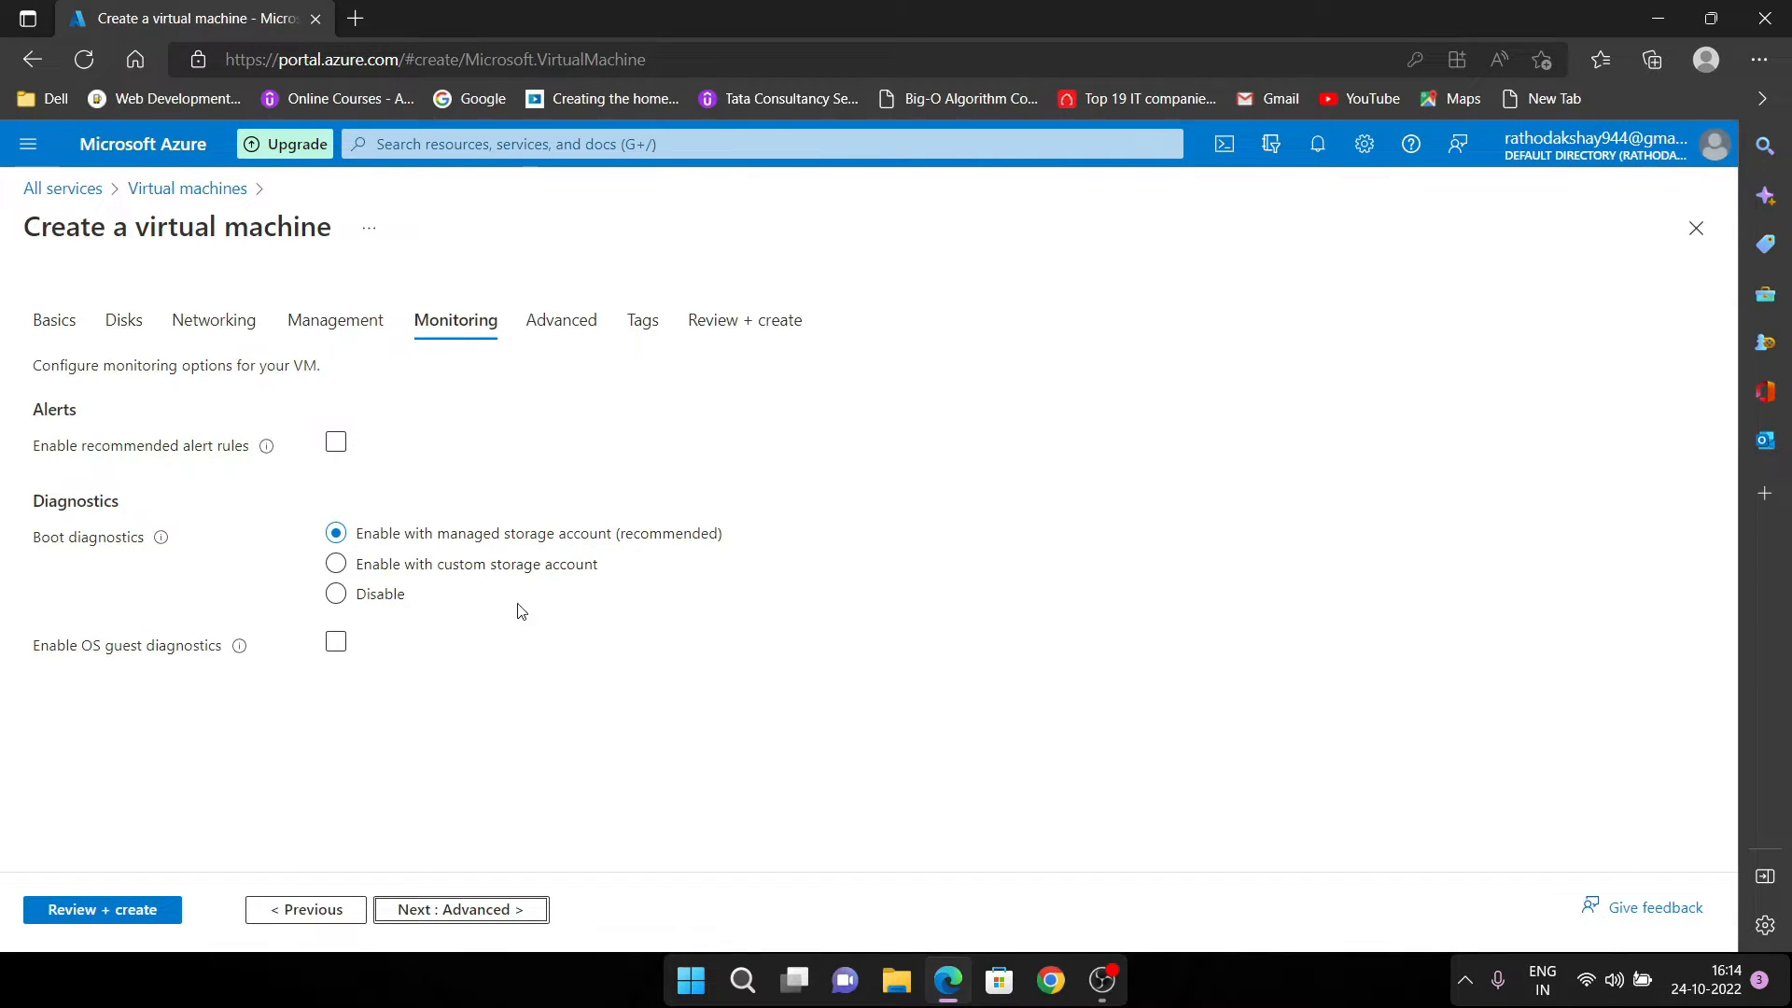
{"action": "left_click", "coordinate": [459, 918]}
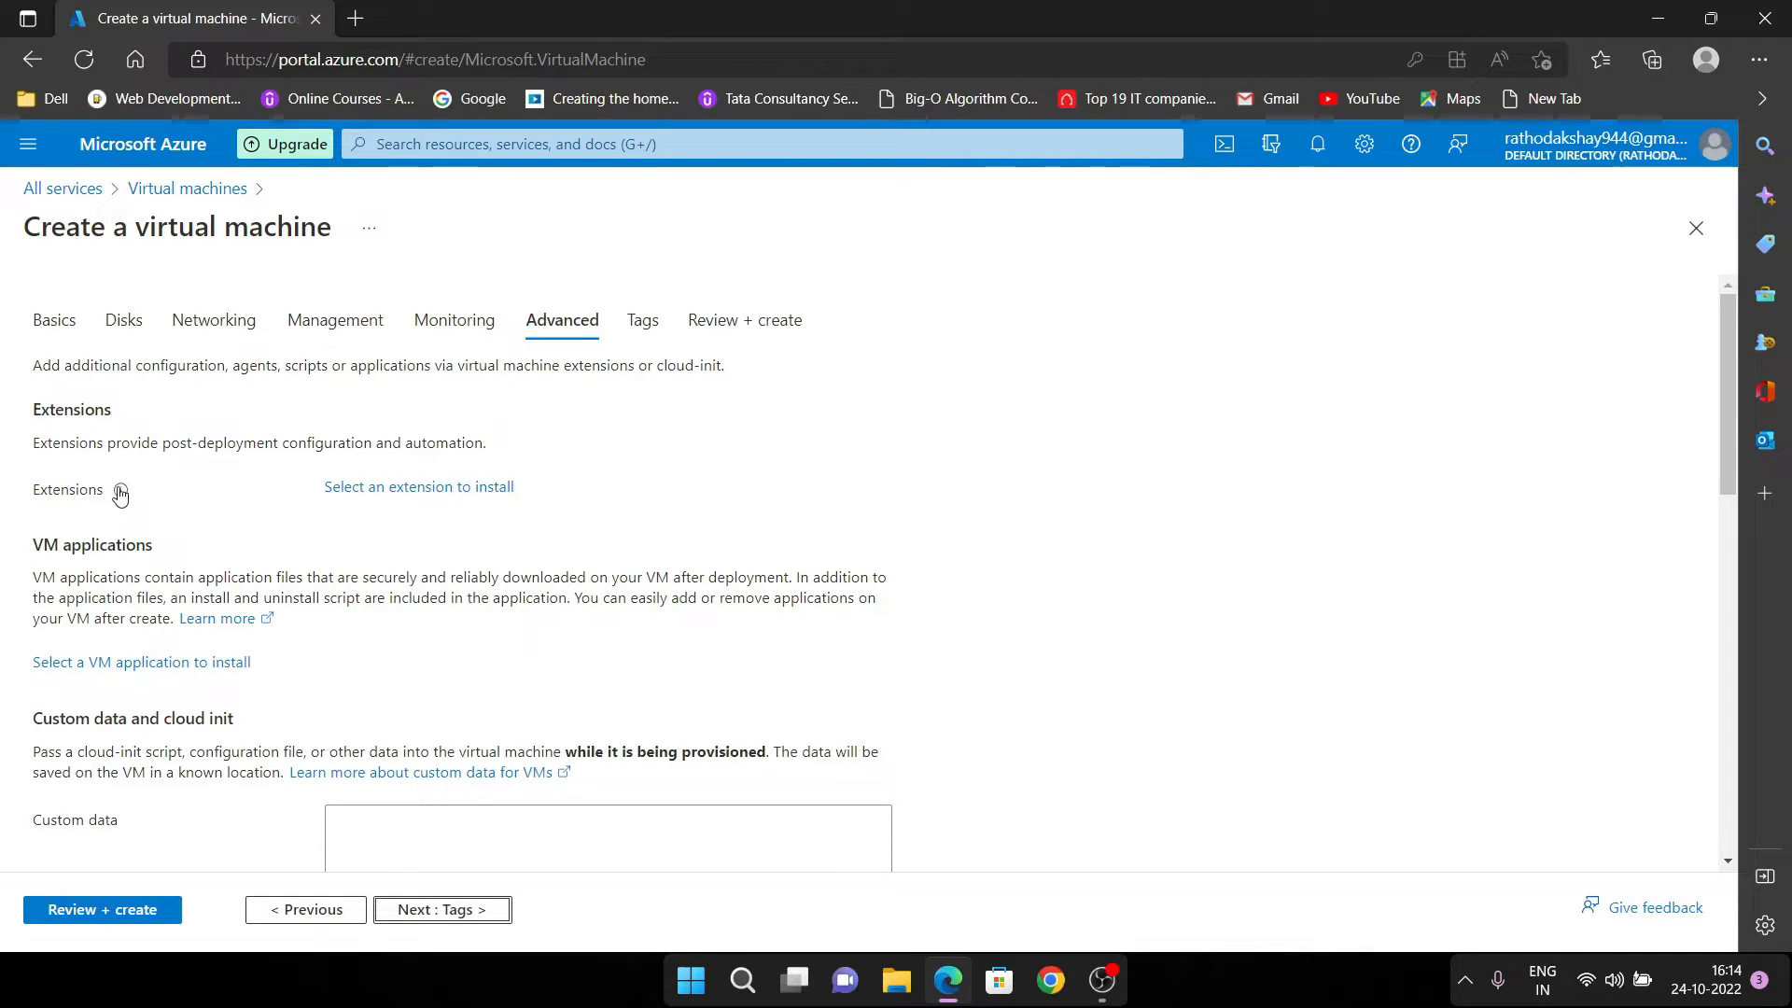
{"action": "scroll", "coordinate": [258, 565], "scroll_direction": "down", "scroll_amount": 1}
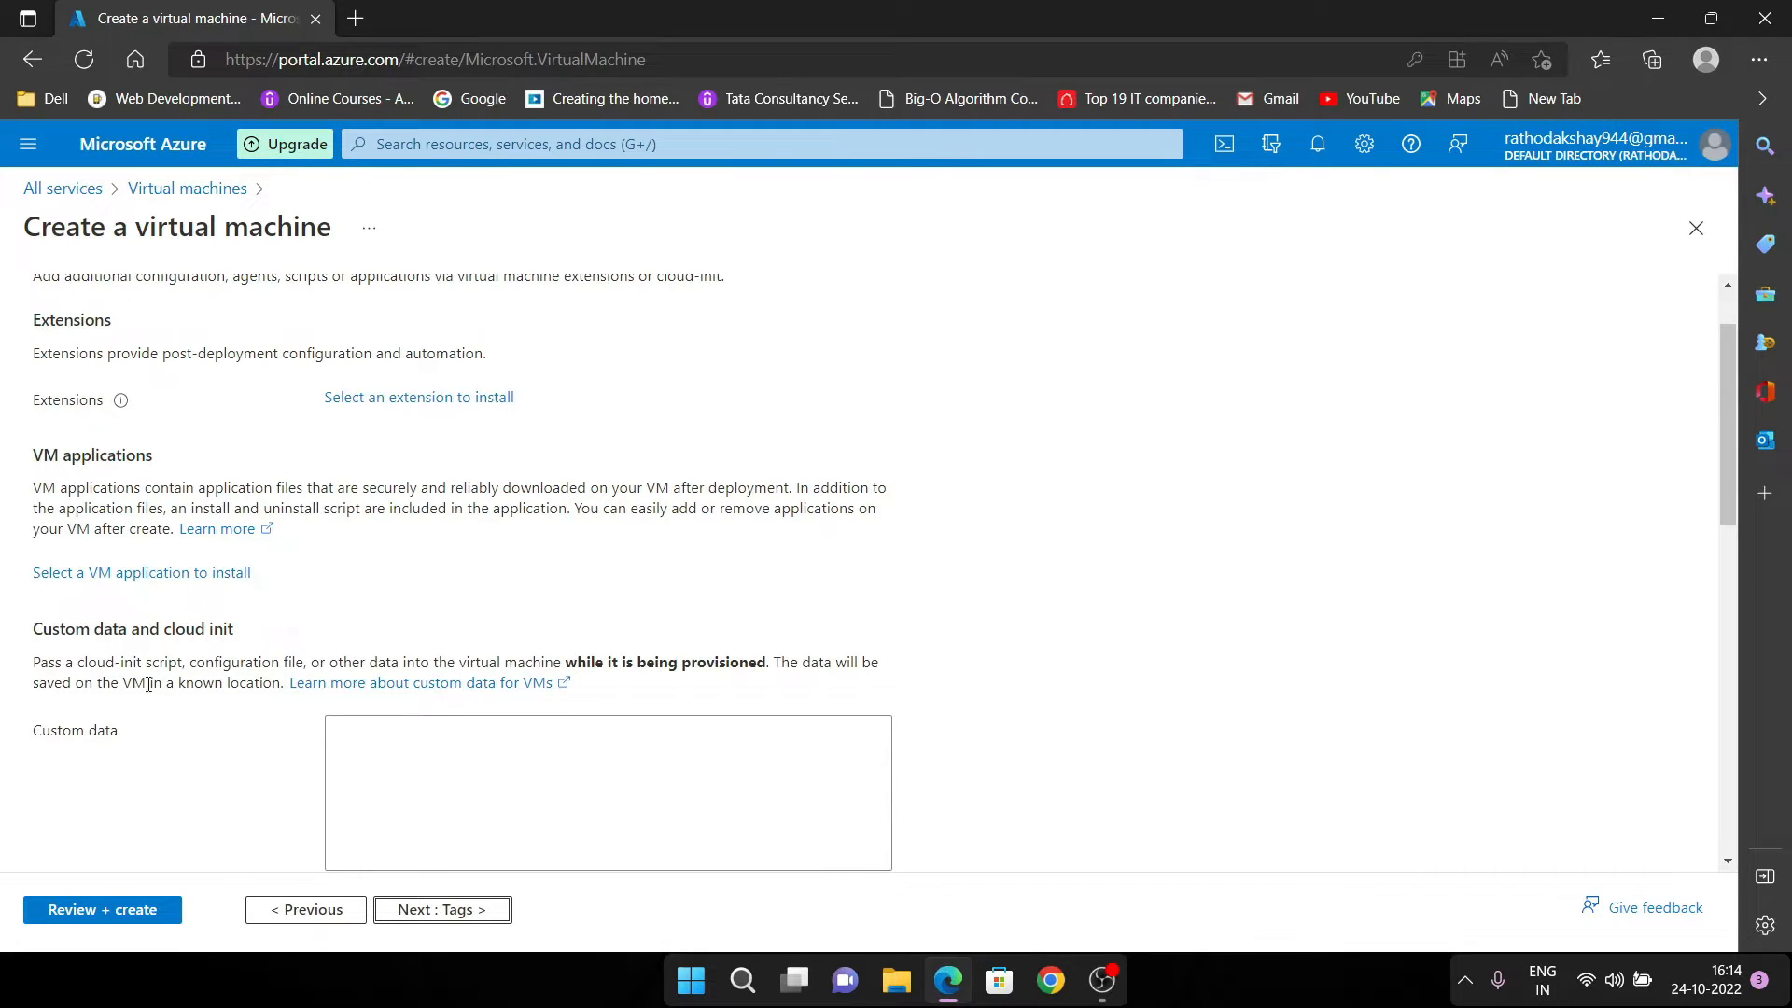
{"action": "scroll", "coordinate": [323, 611], "scroll_direction": "down", "scroll_amount": 2}
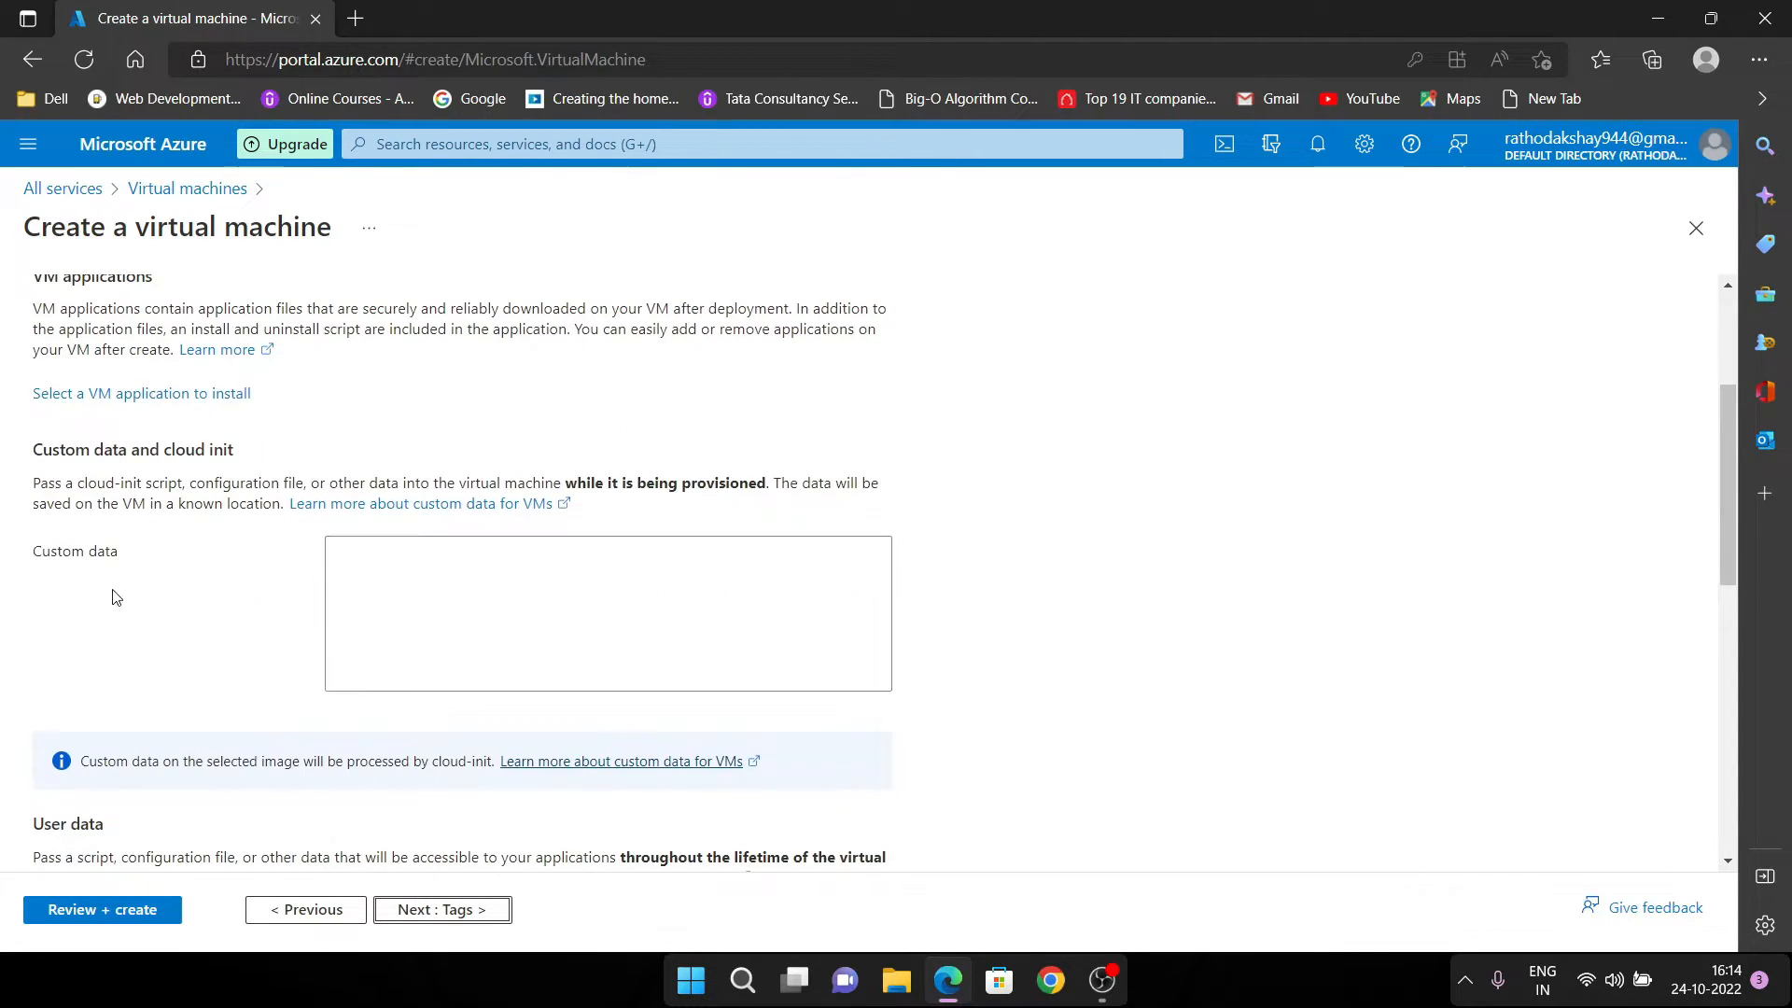
{"action": "scroll", "coordinate": [525, 606], "scroll_direction": "down", "scroll_amount": 3}
{"action": "scroll", "coordinate": [524, 616], "scroll_direction": "down", "scroll_amount": 4}
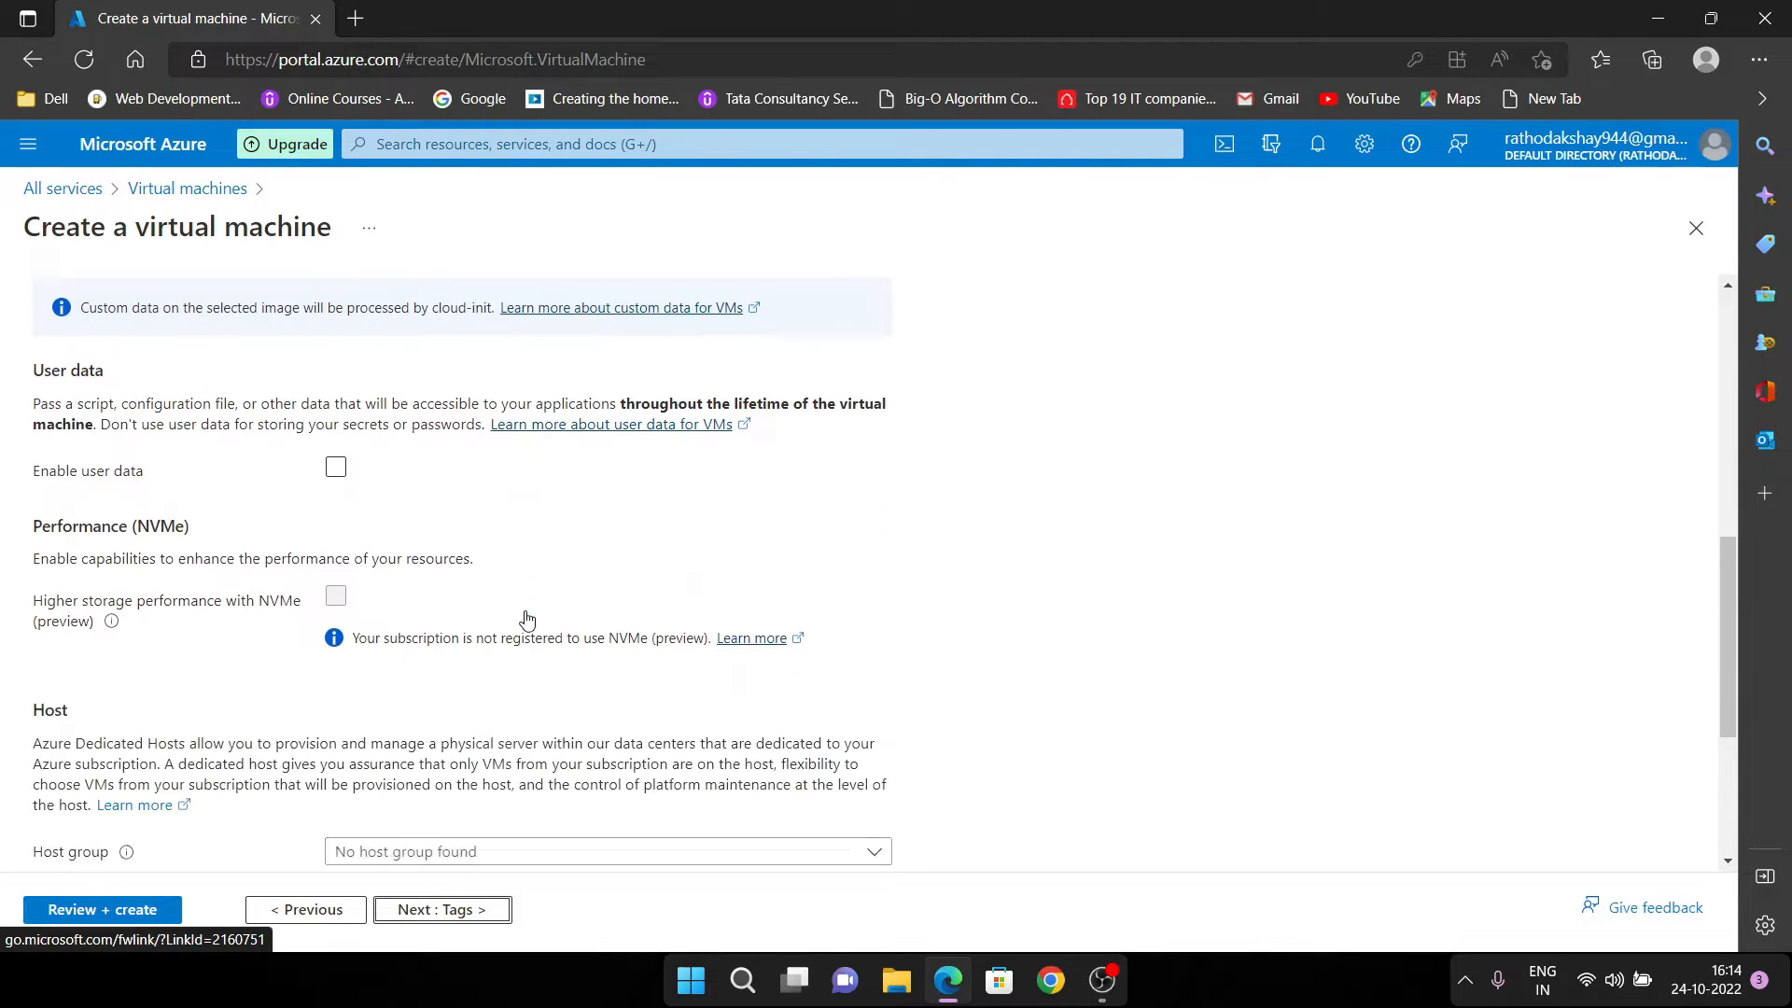
{"action": "scroll", "coordinate": [525, 633], "scroll_direction": "down", "scroll_amount": 2}
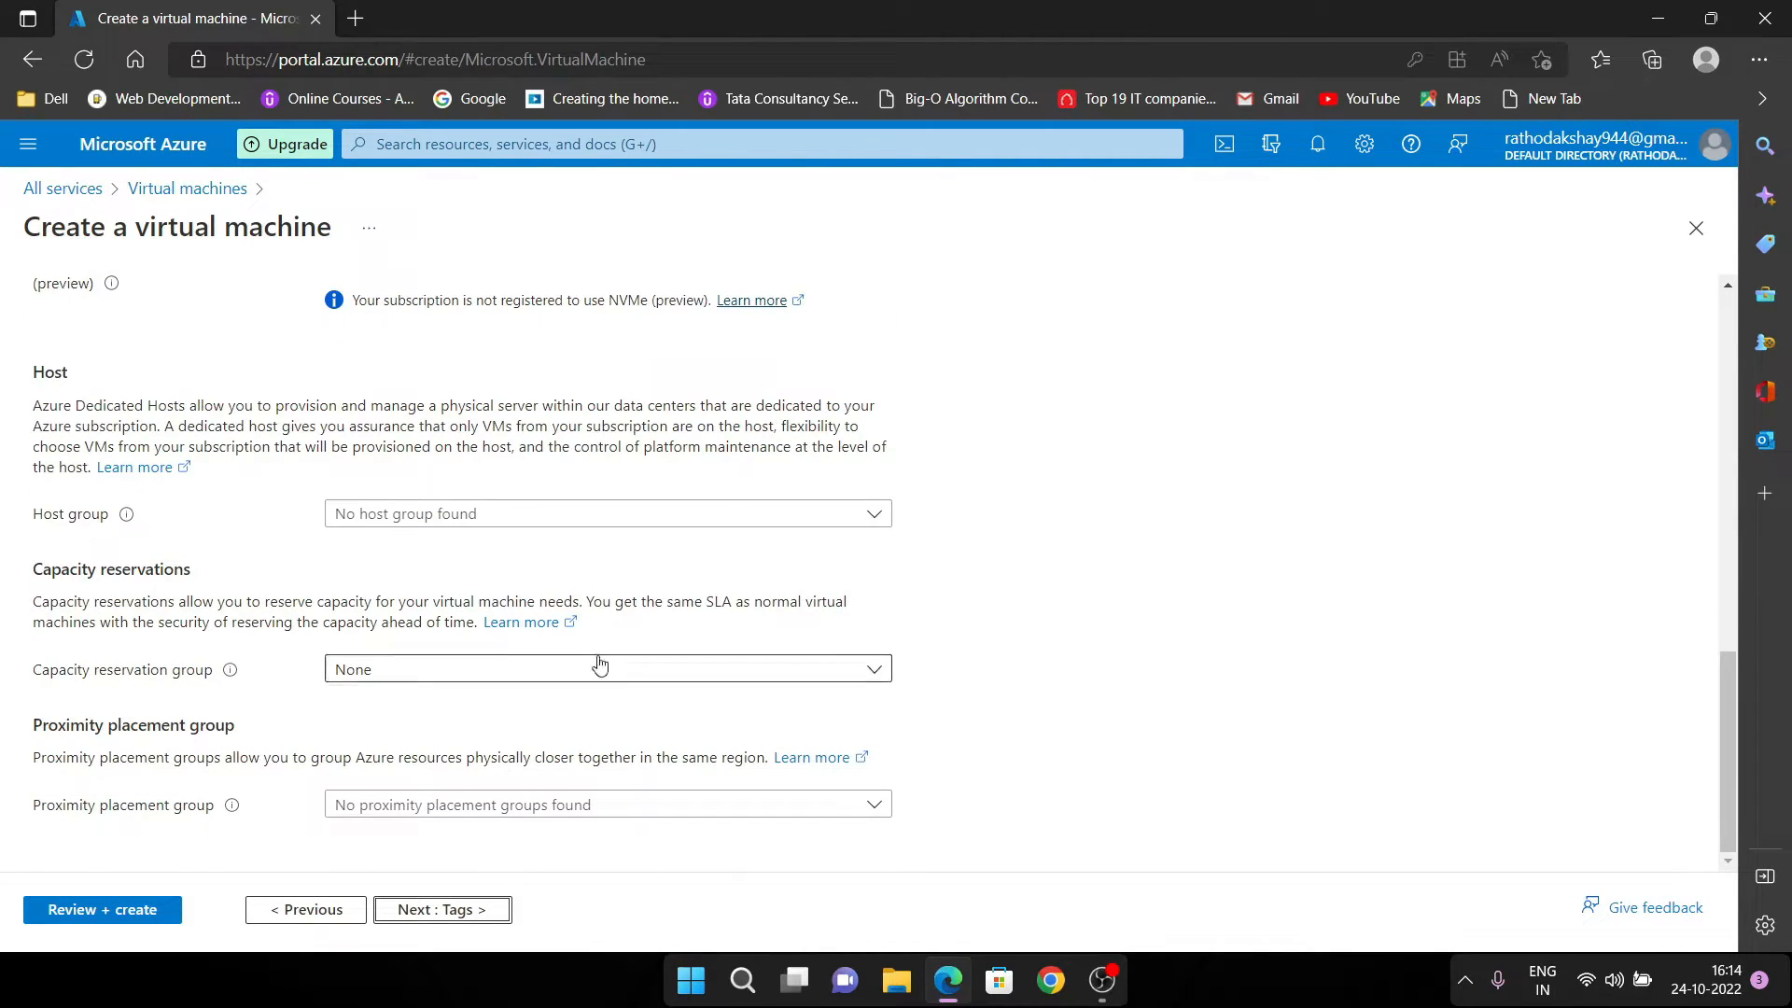
{"action": "scroll", "coordinate": [644, 560], "scroll_direction": "up", "scroll_amount": 6}
{"action": "scroll", "coordinate": [681, 485], "scroll_direction": "up", "scroll_amount": 6}
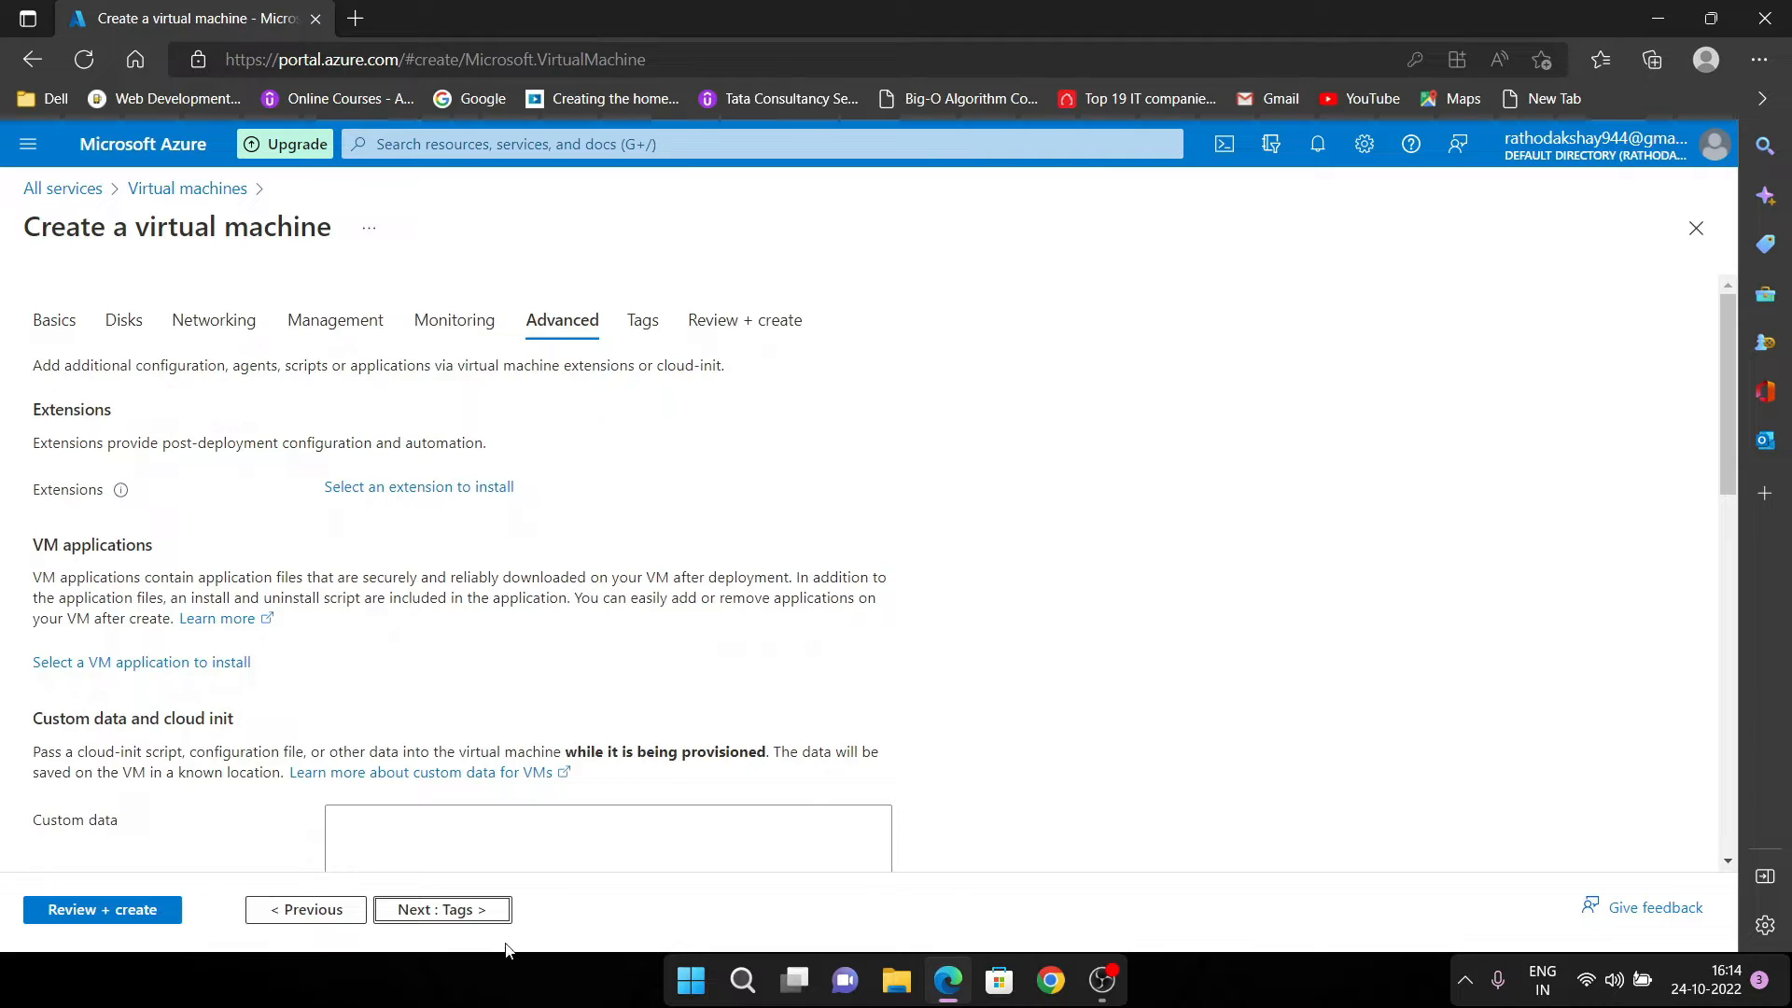
Go to the tag settings and look over the resource types a tag can apply to, leaving the selection unchanged
{"action": "left_click", "coordinate": [488, 919]}
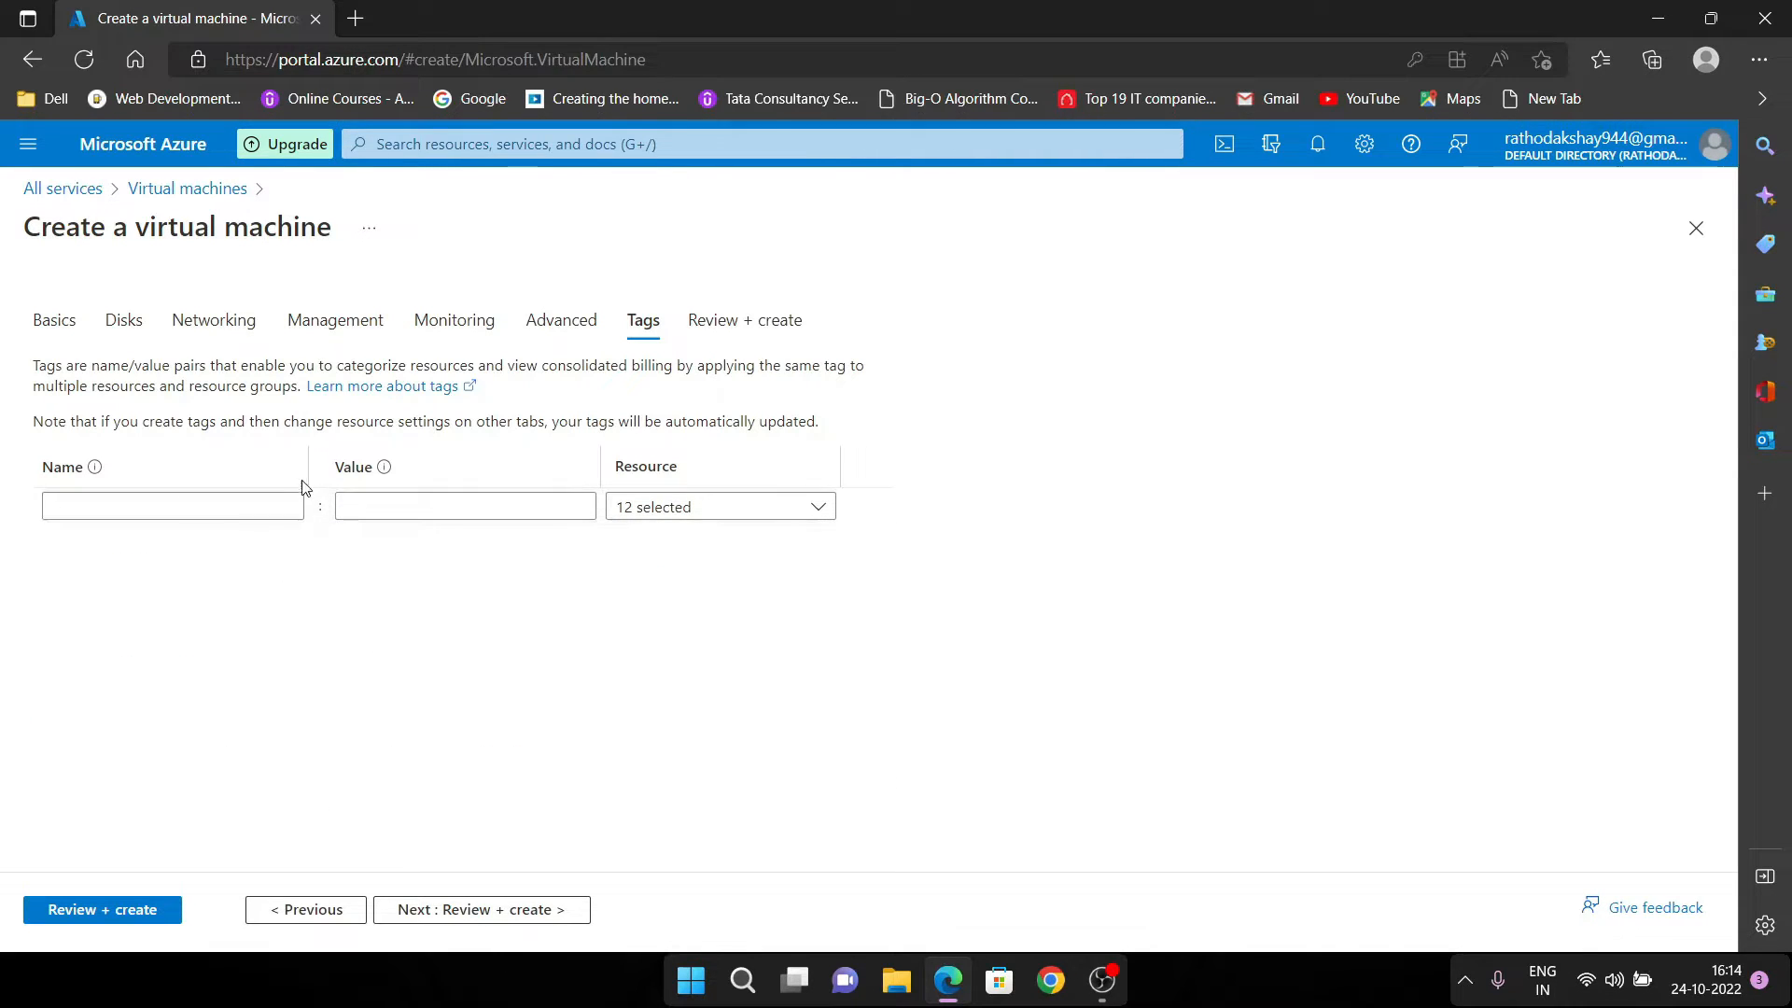
{"action": "left_click", "coordinate": [749, 527]}
{"action": "scroll", "coordinate": [745, 630], "scroll_direction": "down", "scroll_amount": 1}
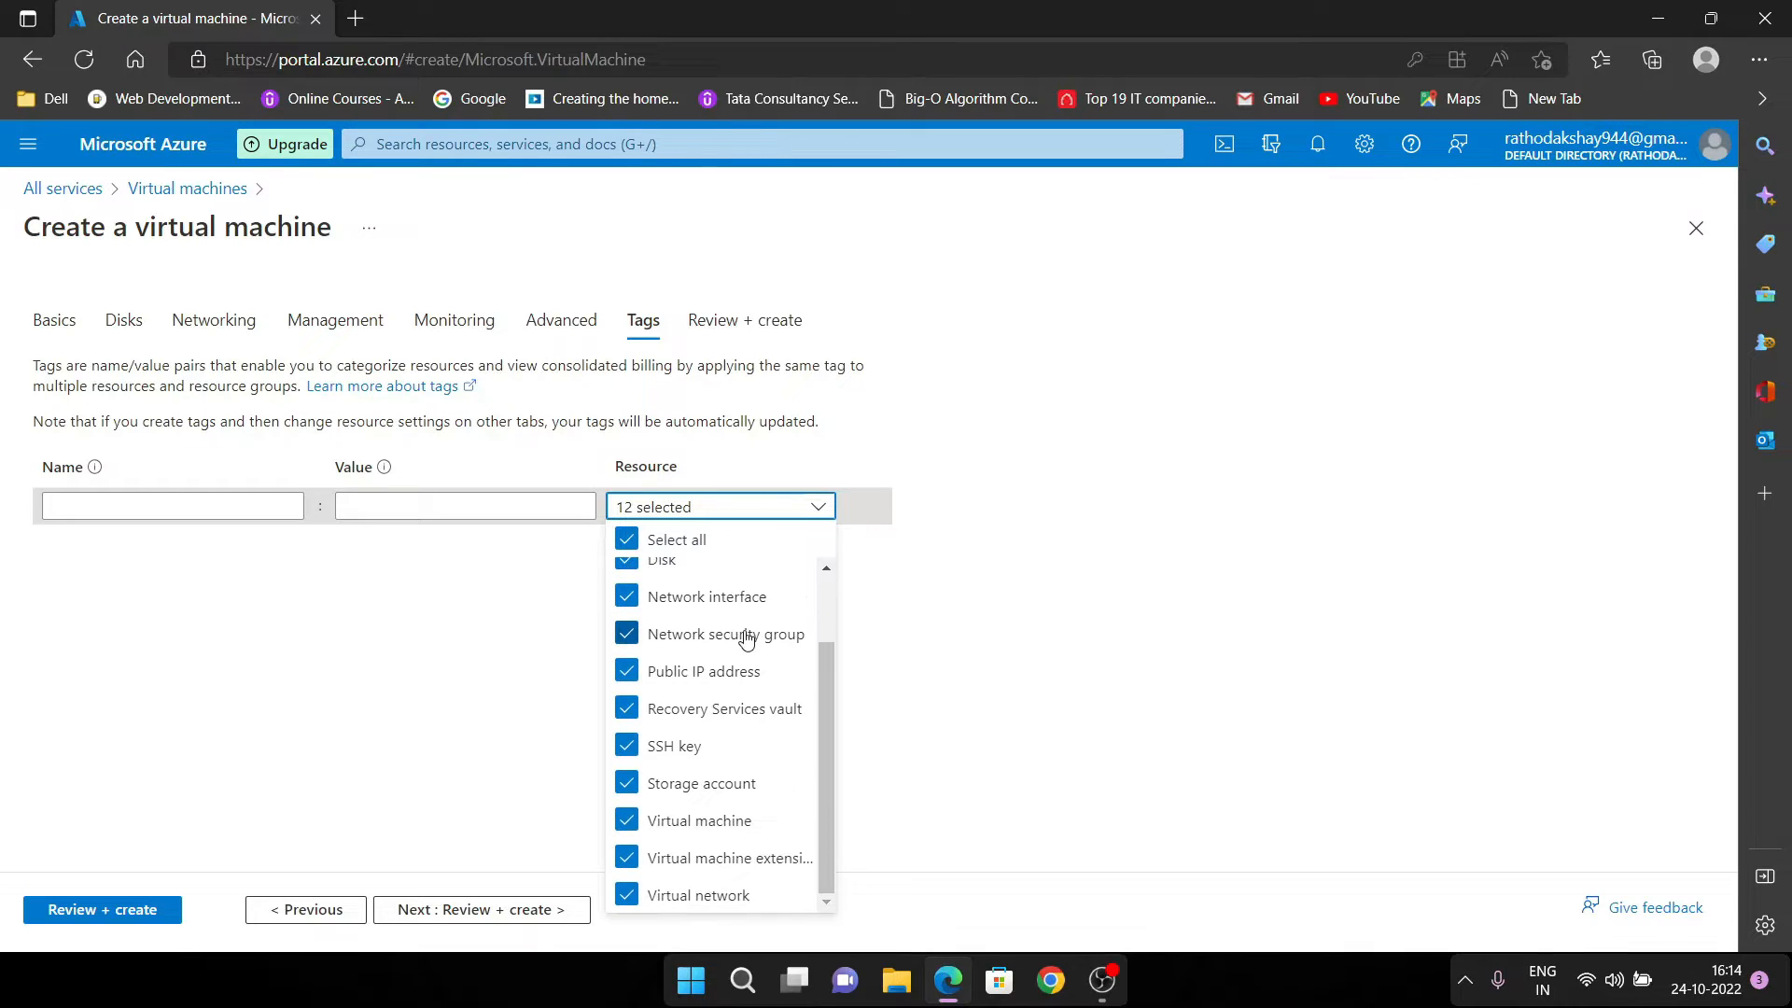
{"action": "left_click", "coordinate": [943, 634]}
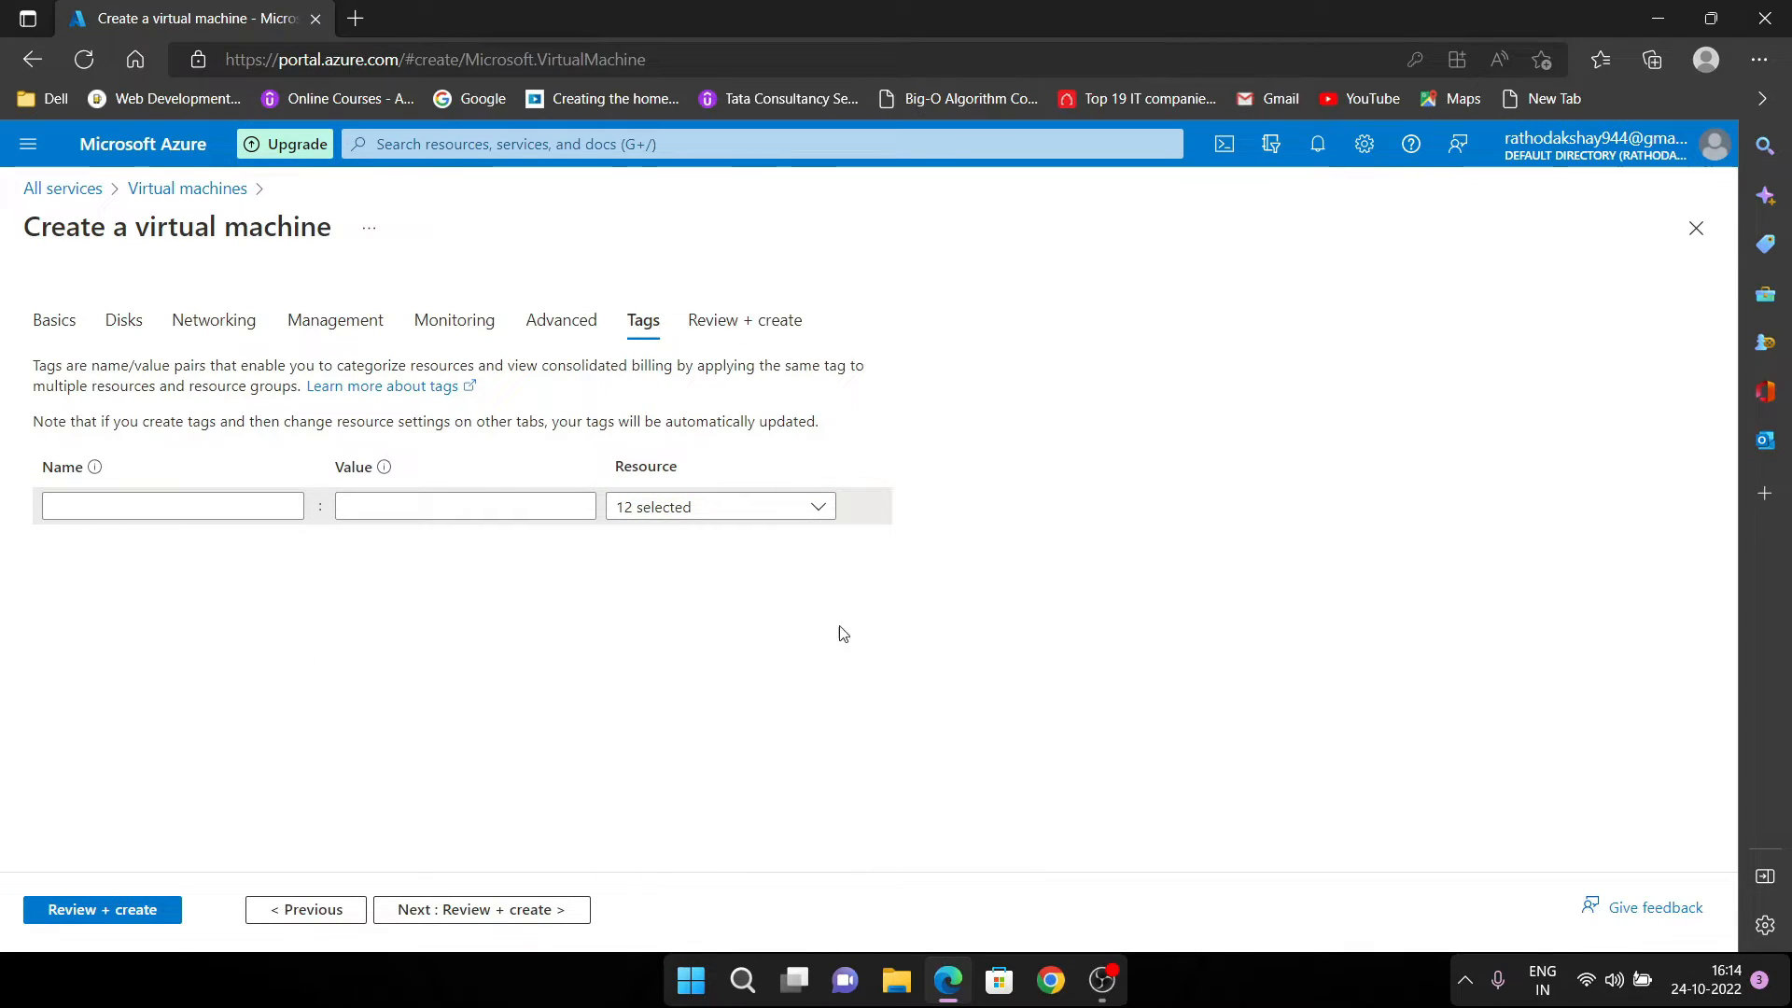
Validate the virtual machine configuration and review its pricing, terms and the summary of all settings
{"action": "left_click", "coordinate": [447, 917]}
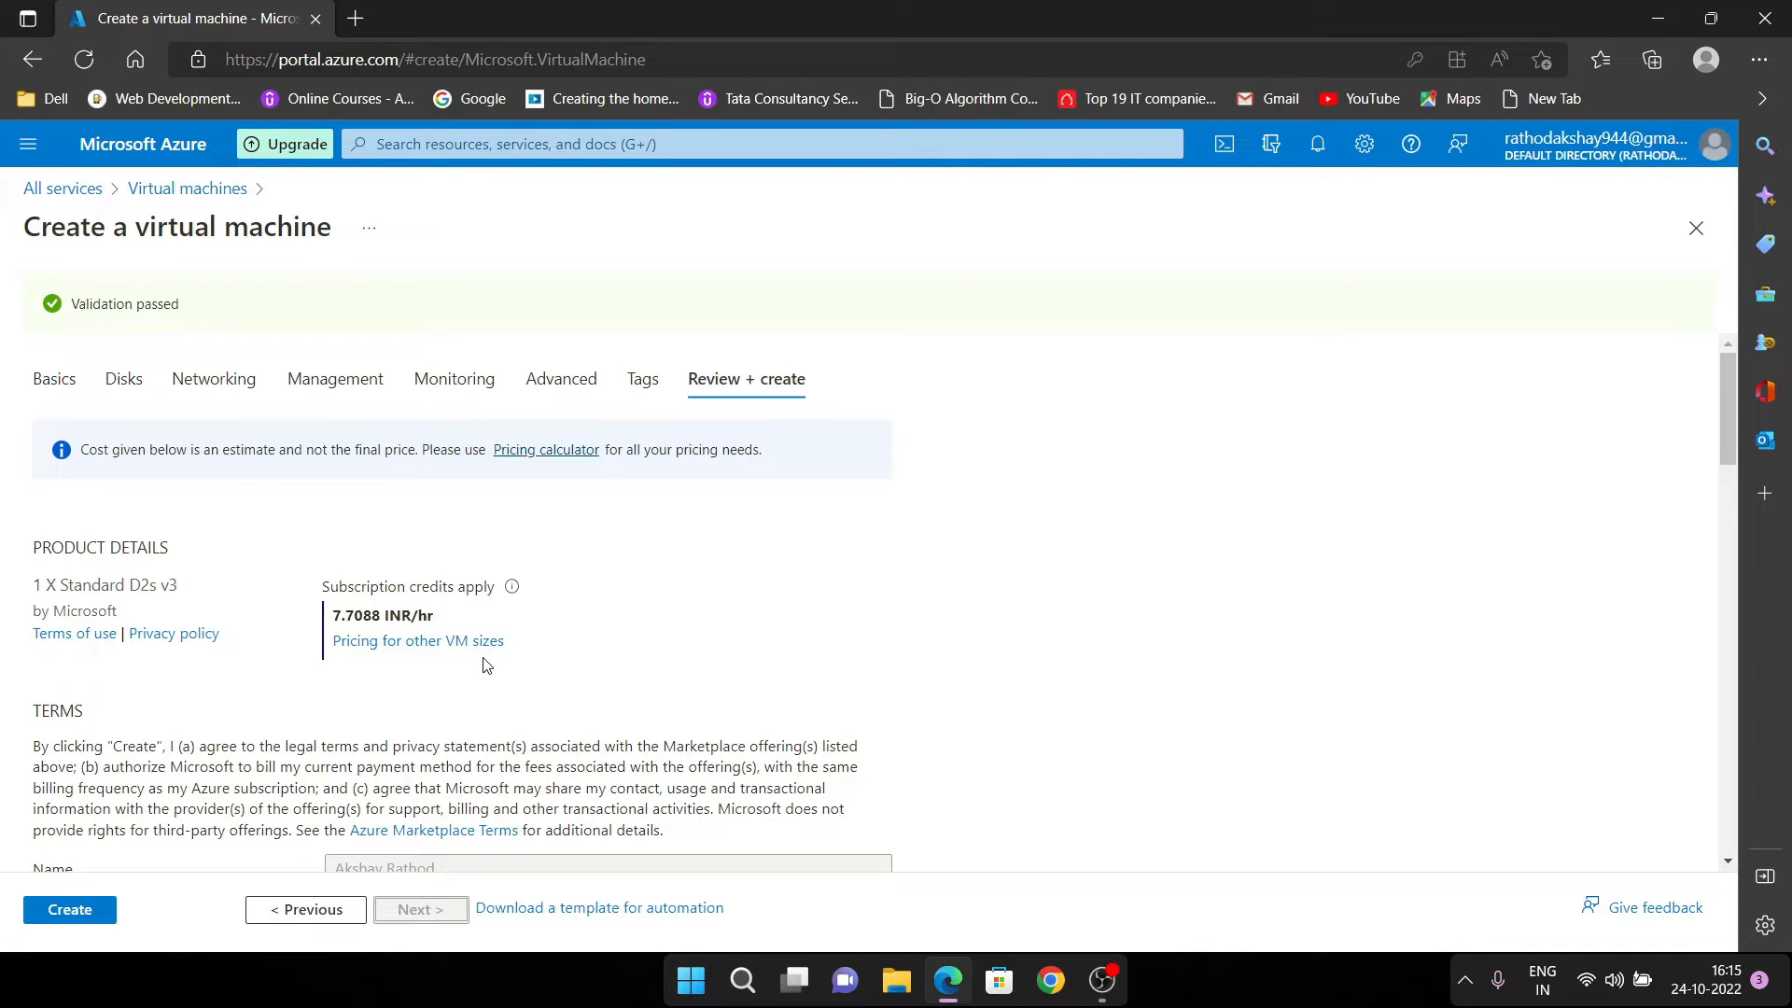
{"action": "scroll", "coordinate": [401, 624], "scroll_direction": "down", "scroll_amount": 3}
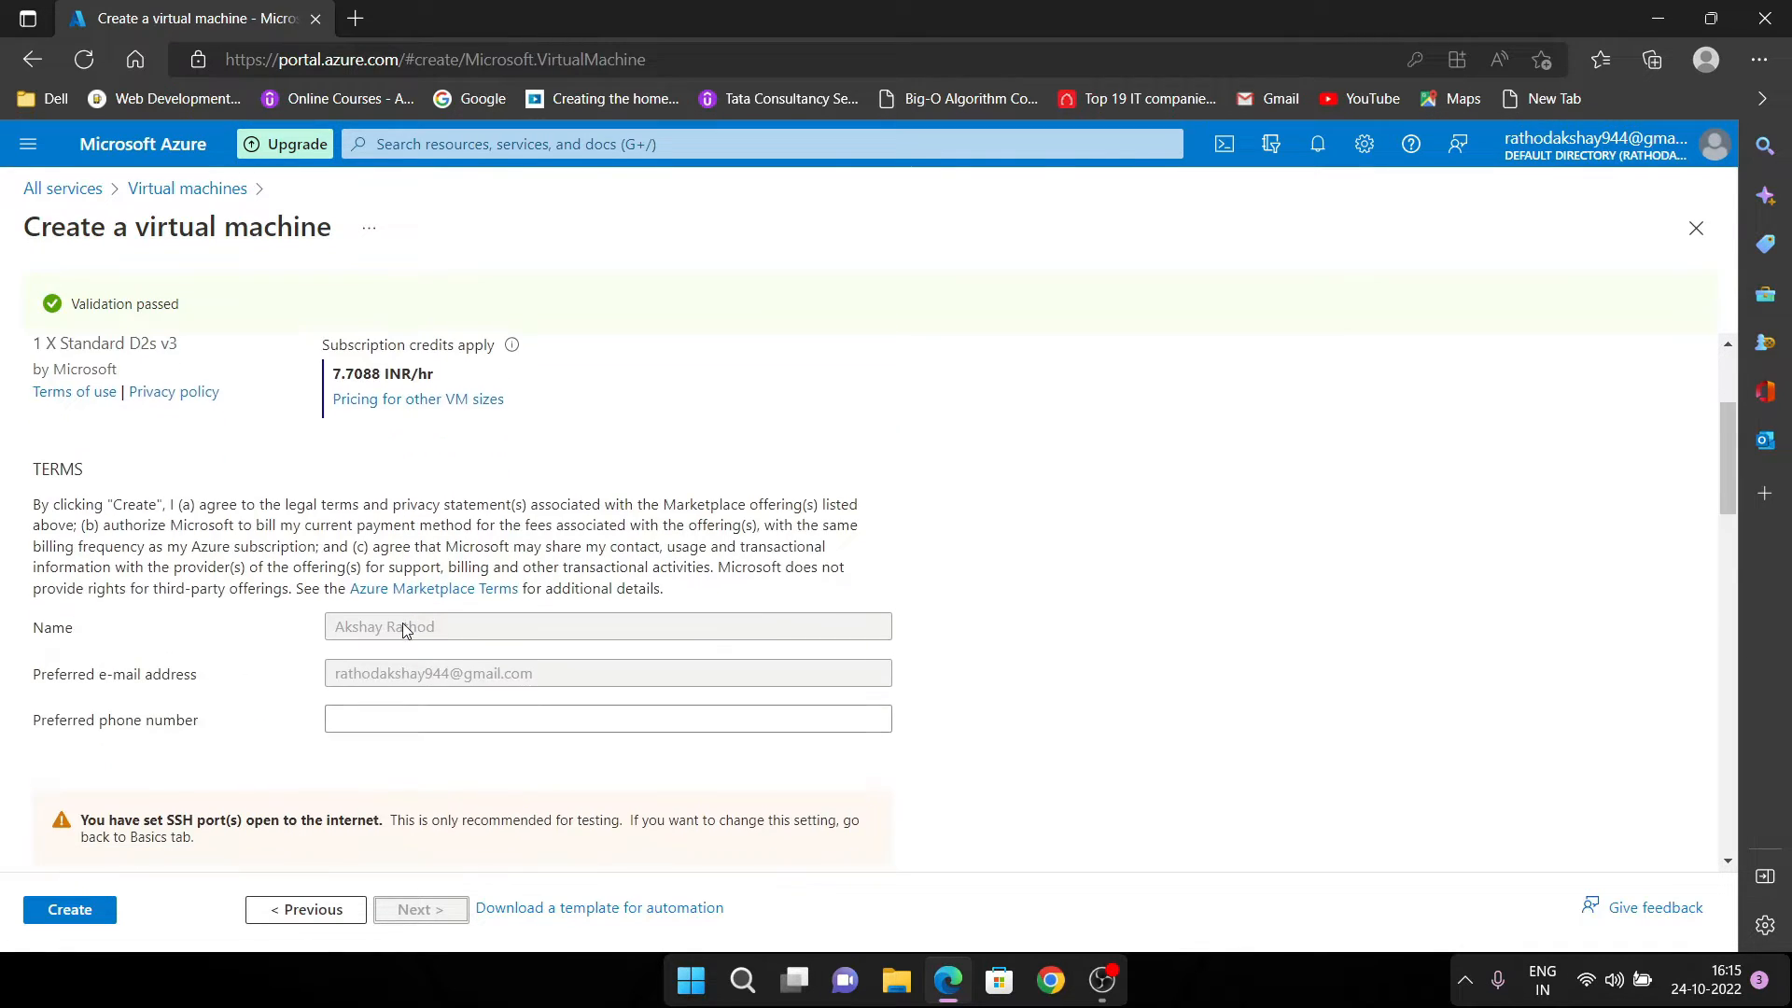
{"action": "scroll", "coordinate": [382, 597], "scroll_direction": "up", "scroll_amount": 1}
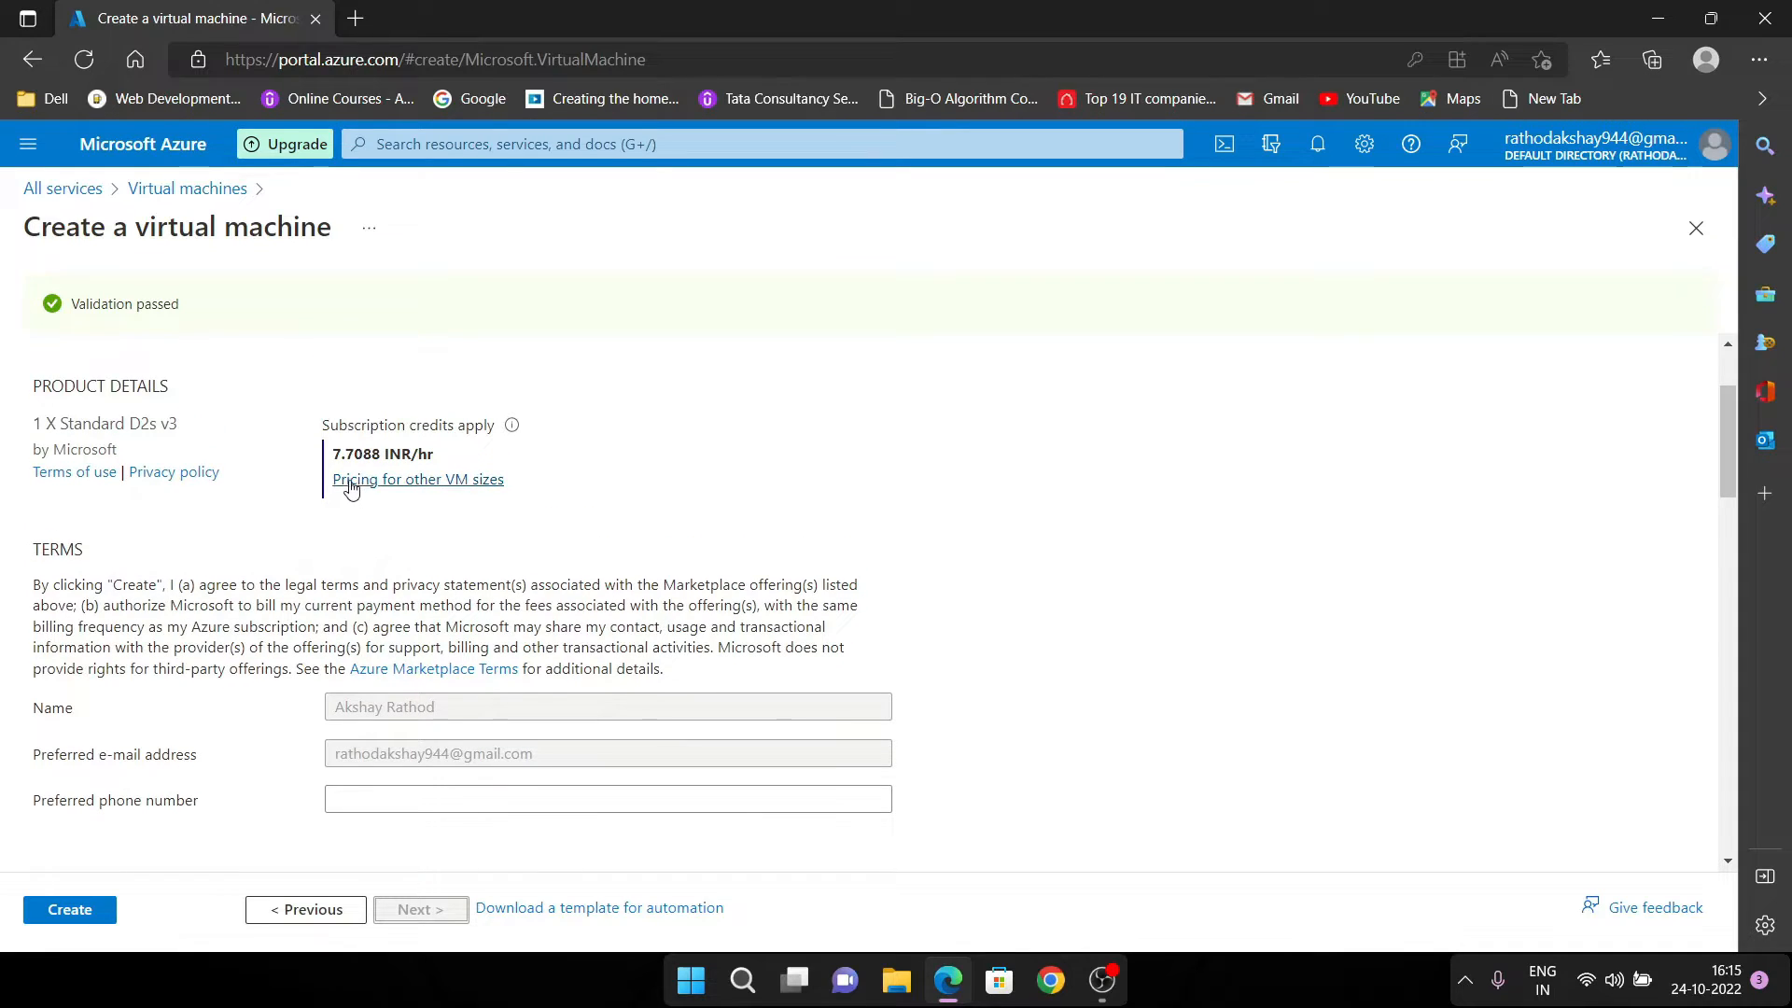
{"action": "scroll", "coordinate": [476, 525], "scroll_direction": "down", "scroll_amount": 2}
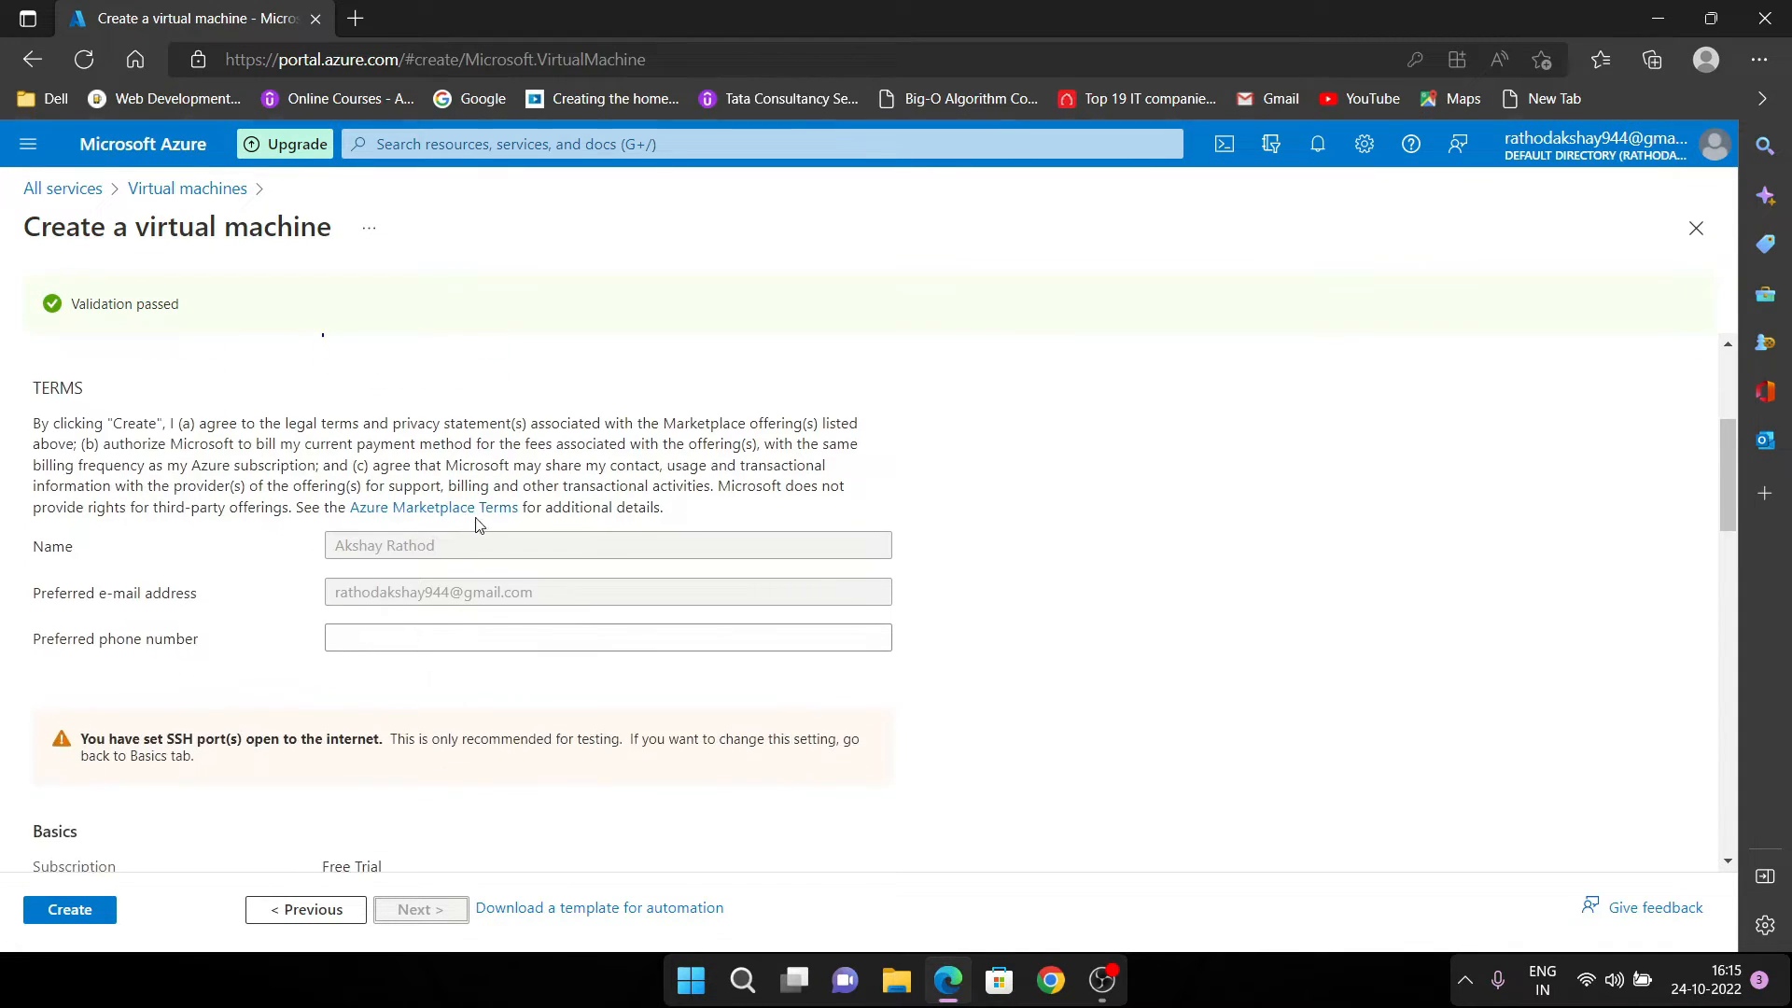
{"action": "scroll", "coordinate": [486, 590], "scroll_direction": "down", "scroll_amount": 10}
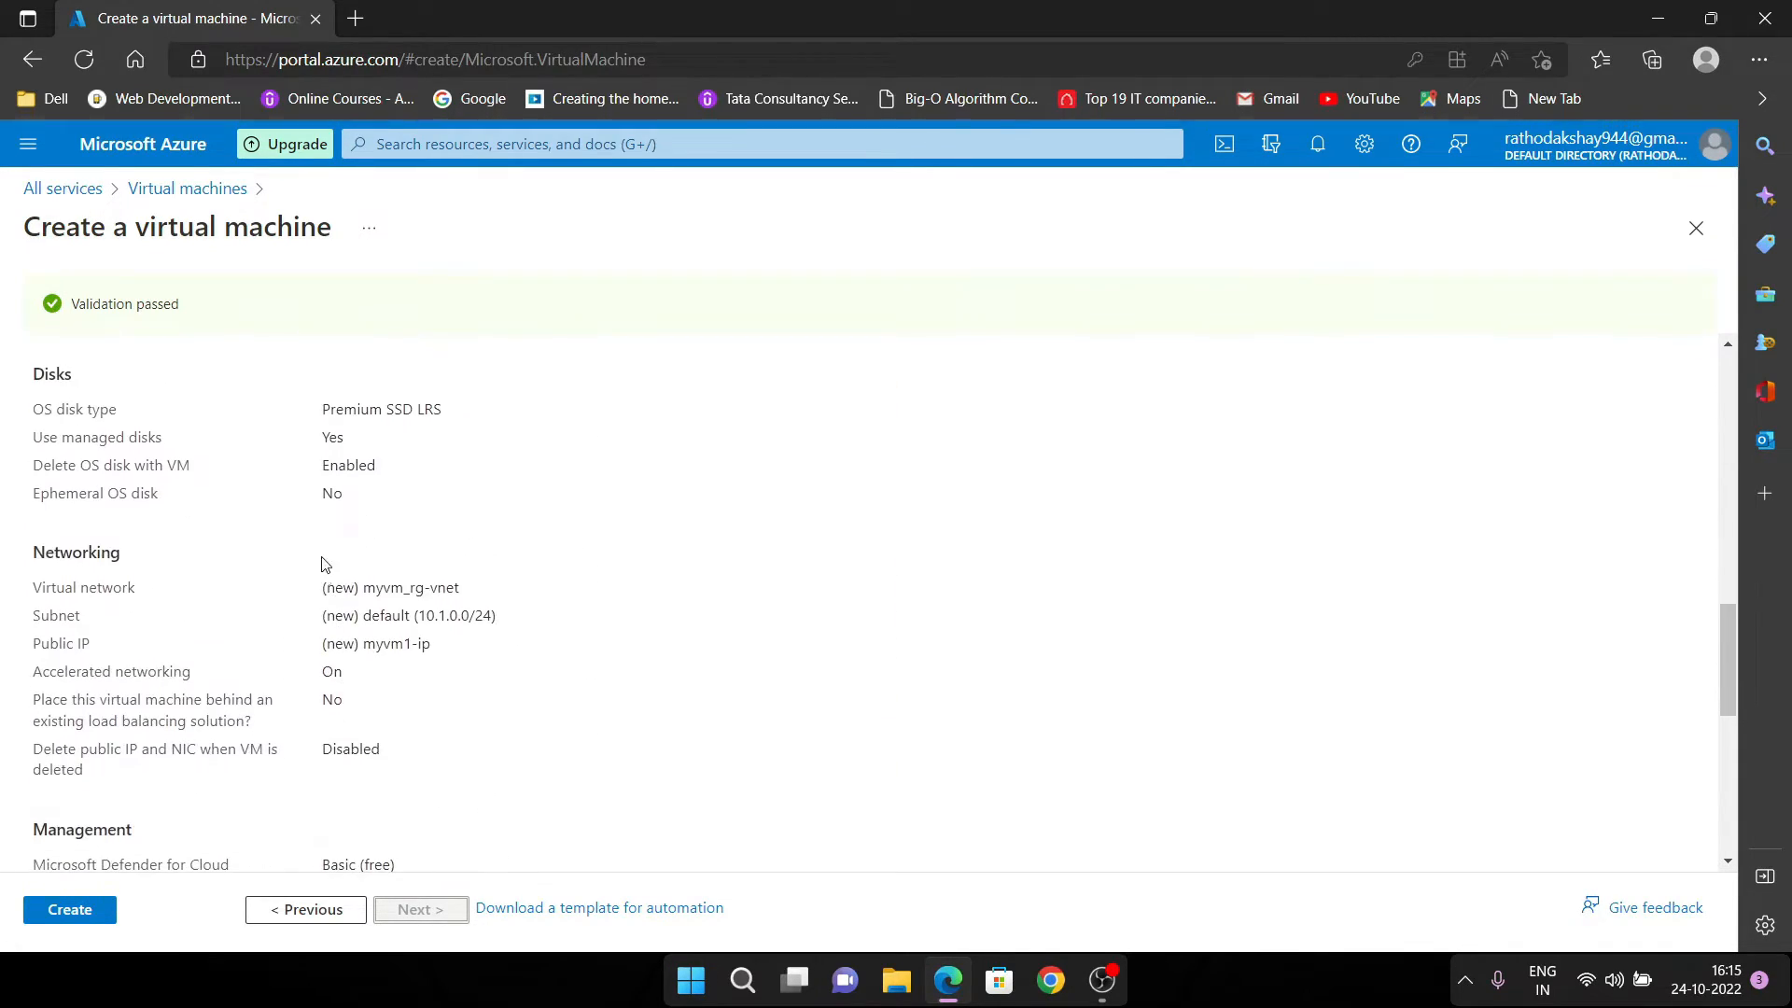
{"action": "scroll", "coordinate": [324, 534], "scroll_direction": "down", "scroll_amount": 4}
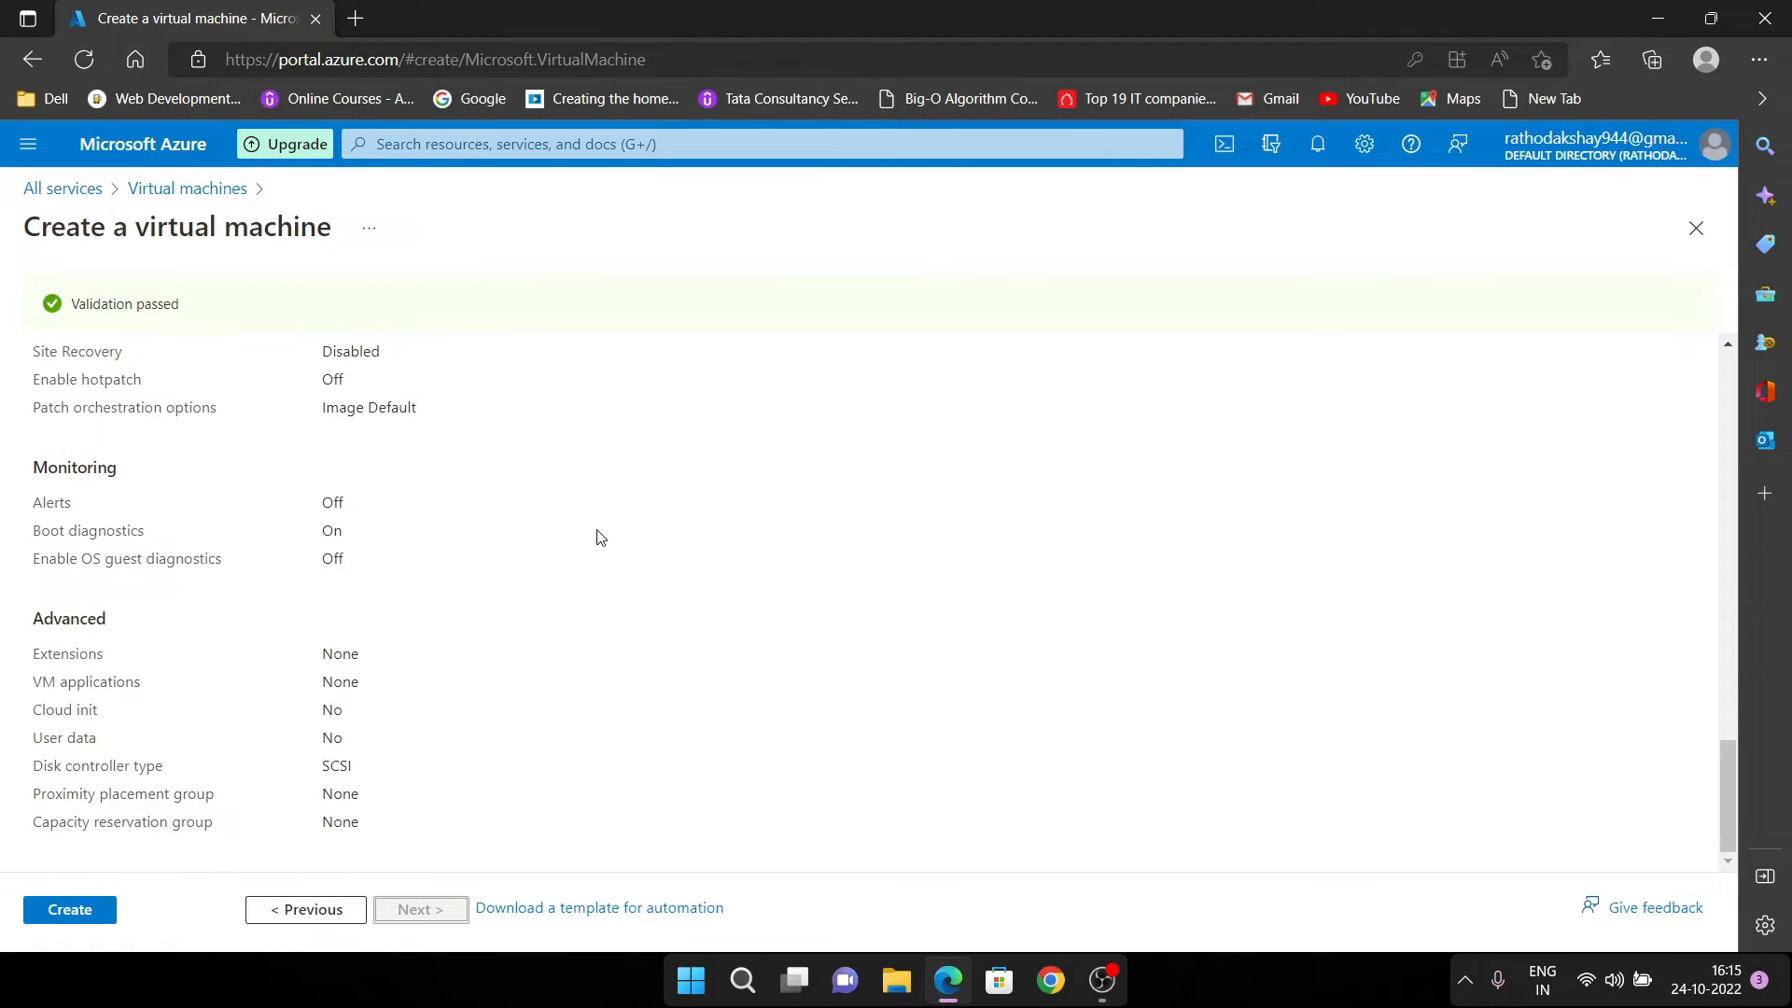
{"action": "scroll", "coordinate": [578, 584], "scroll_direction": "up", "scroll_amount": 6}
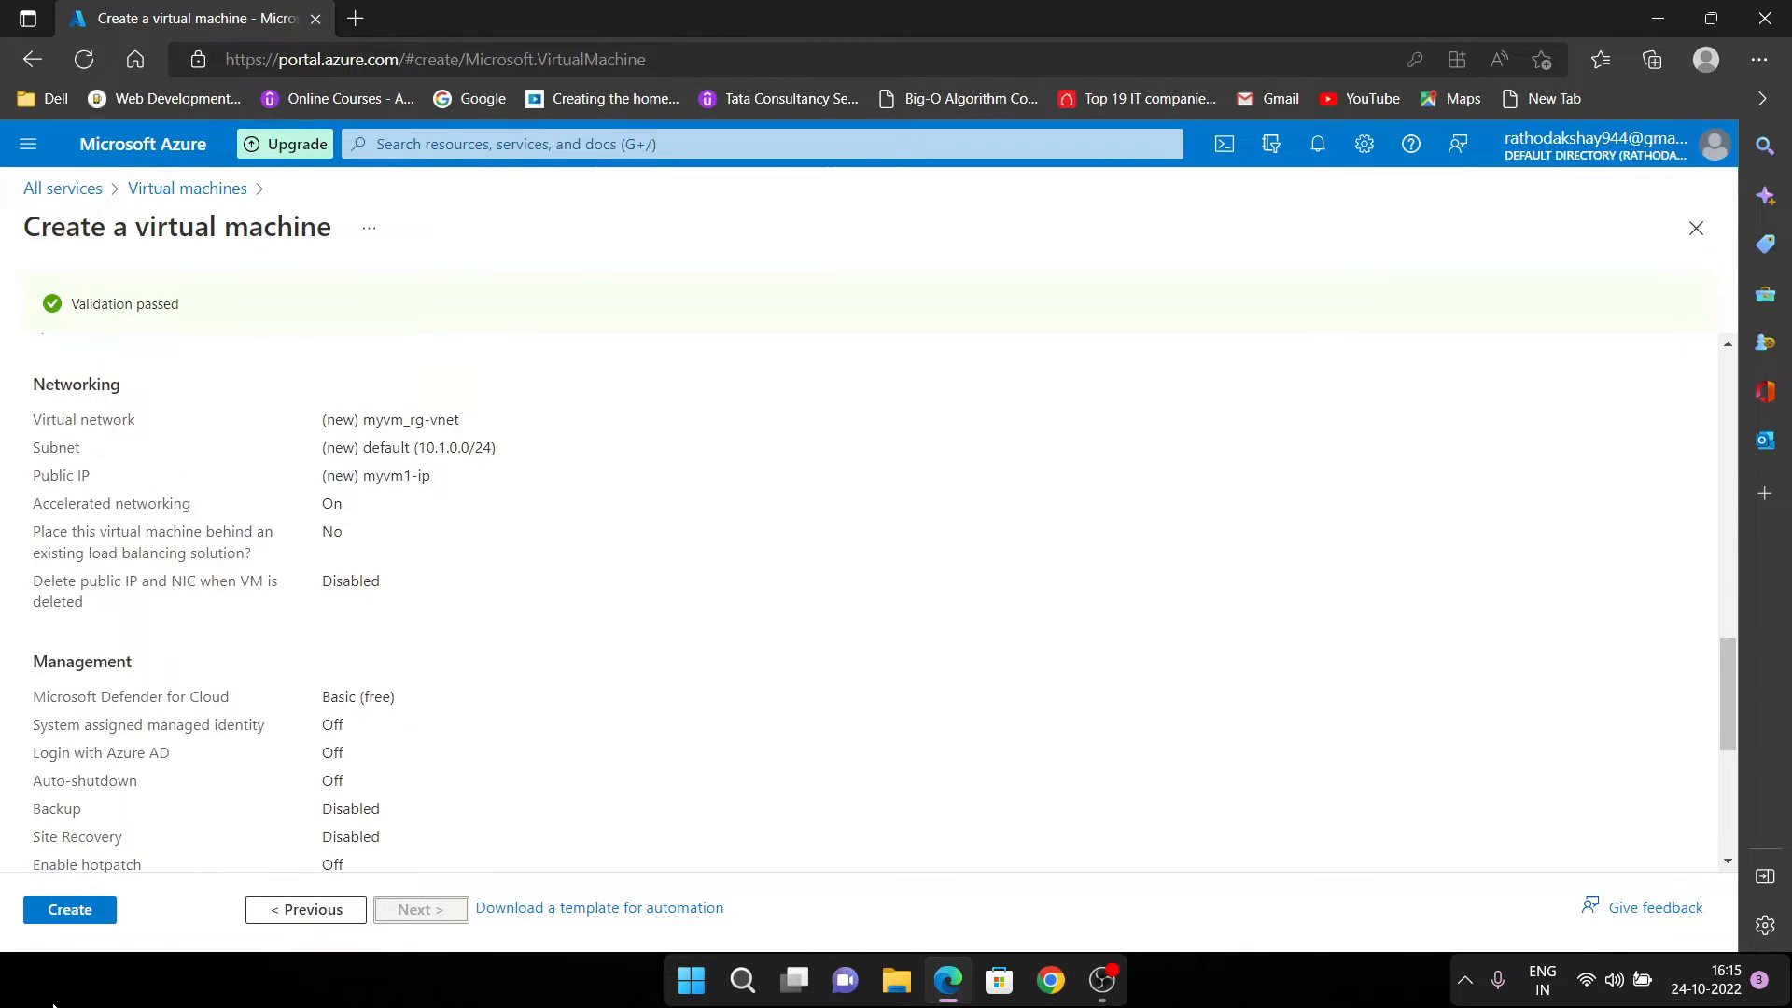
Create the virtual machine and check the deployment's progress in the notifications
{"action": "left_click", "coordinate": [80, 912]}
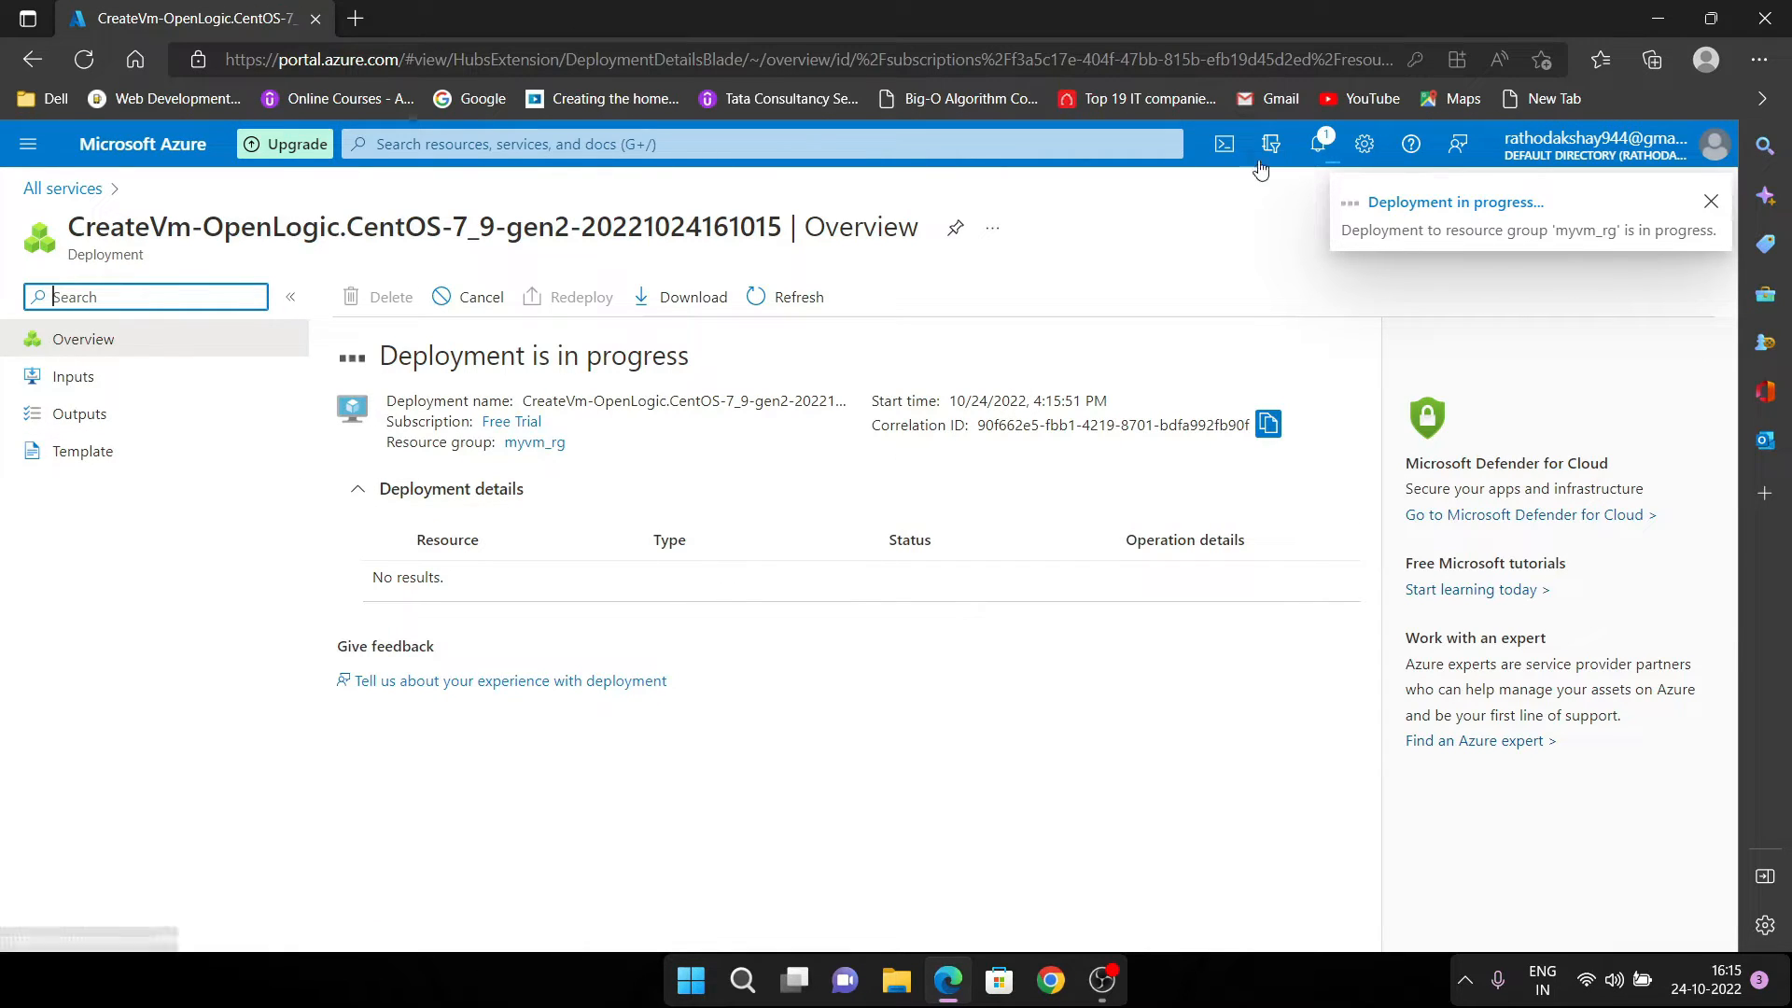
{"action": "left_click", "coordinate": [1319, 145]}
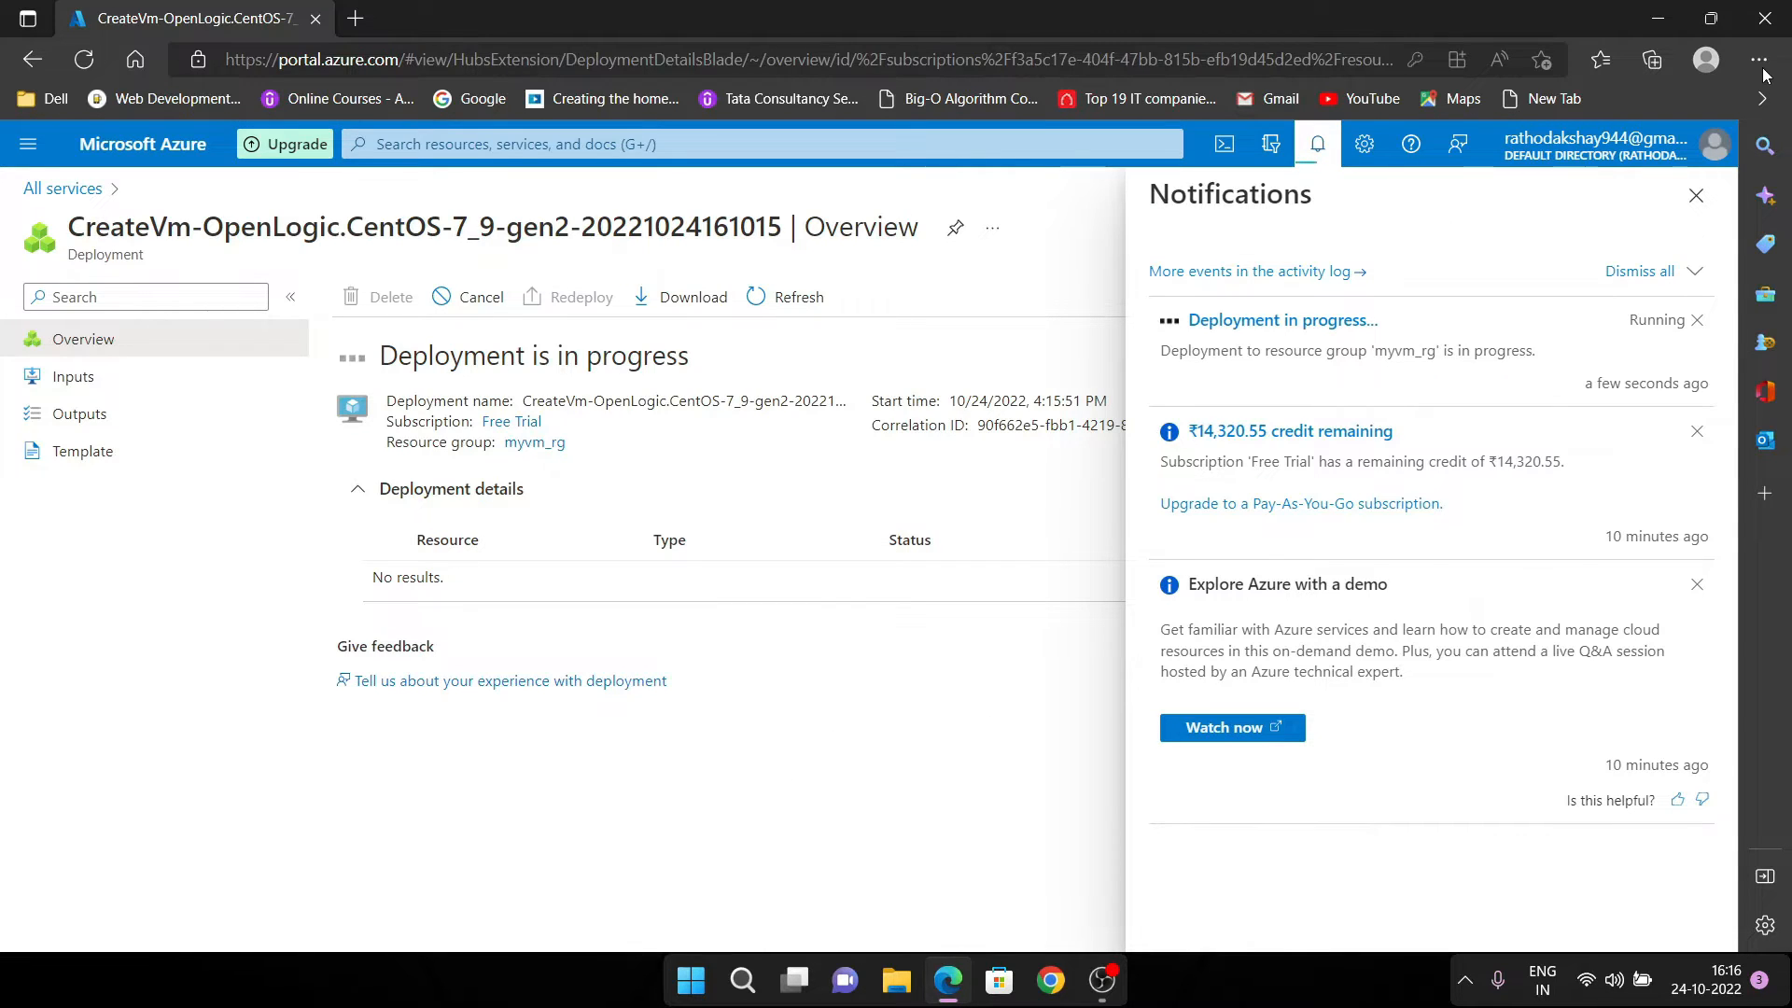
{"action": "left_click", "coordinate": [1696, 195]}
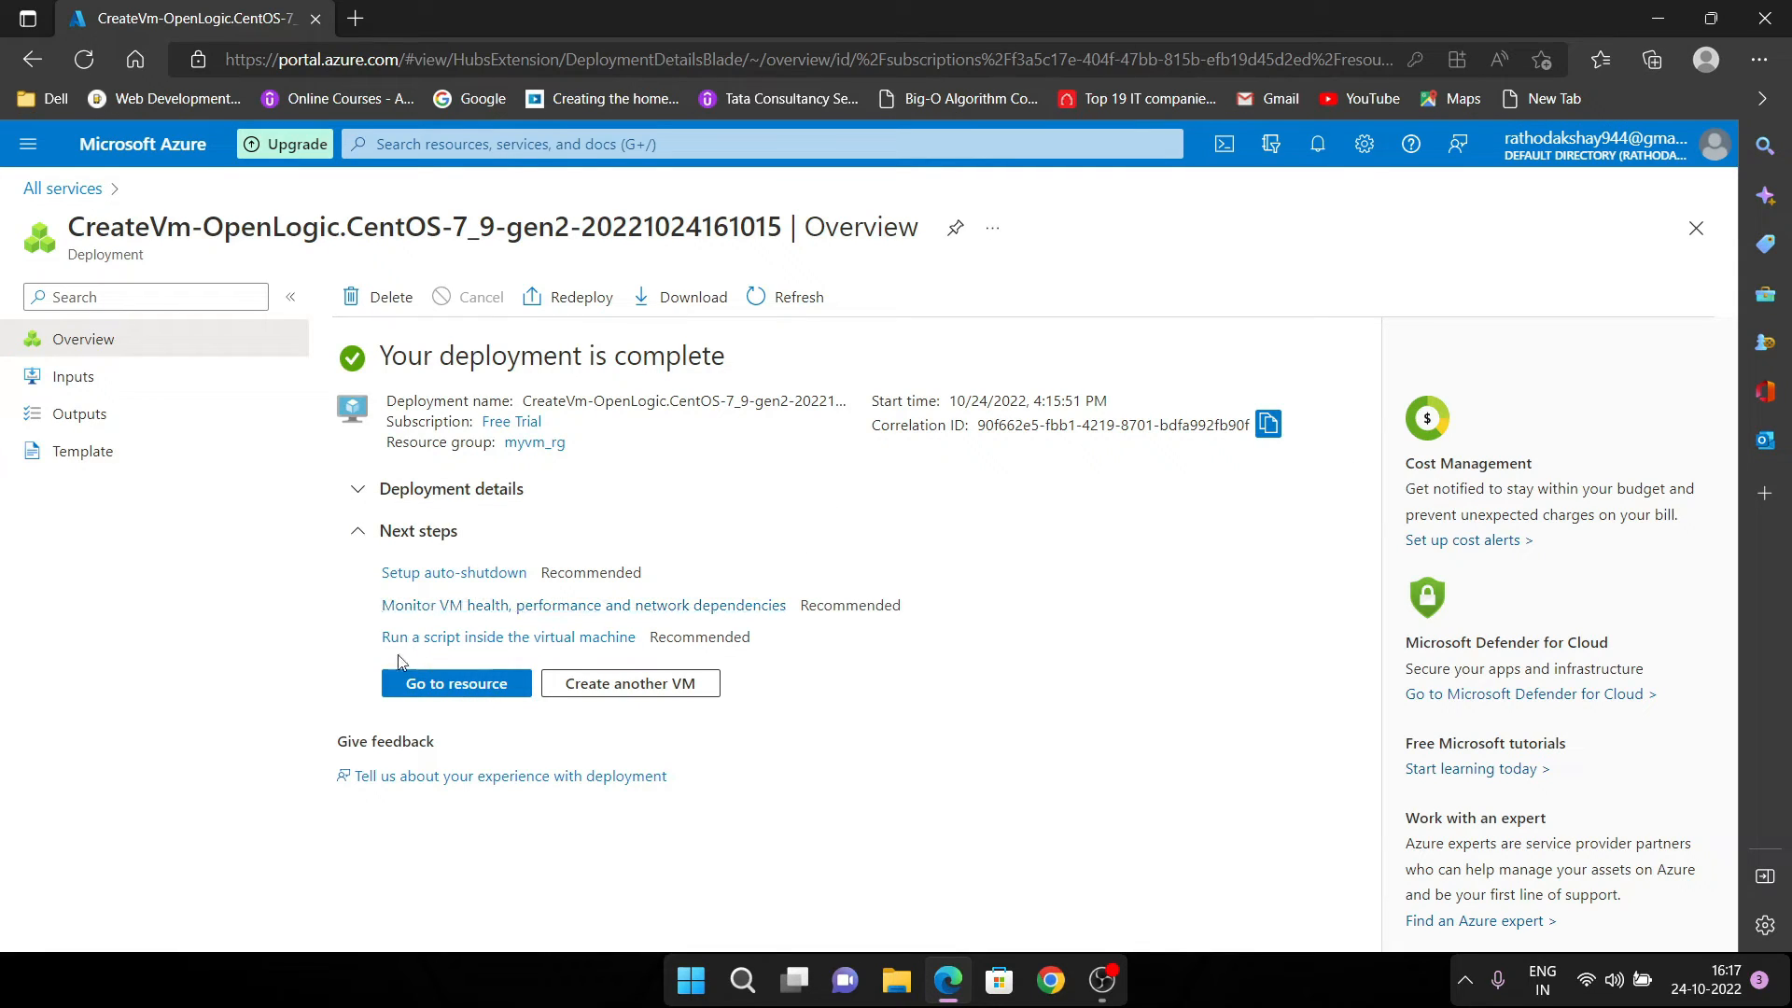
Open the deployed virtual machine myvm1 and review its essentials and its networking, size, disk and other properties
{"action": "left_click", "coordinate": [472, 689]}
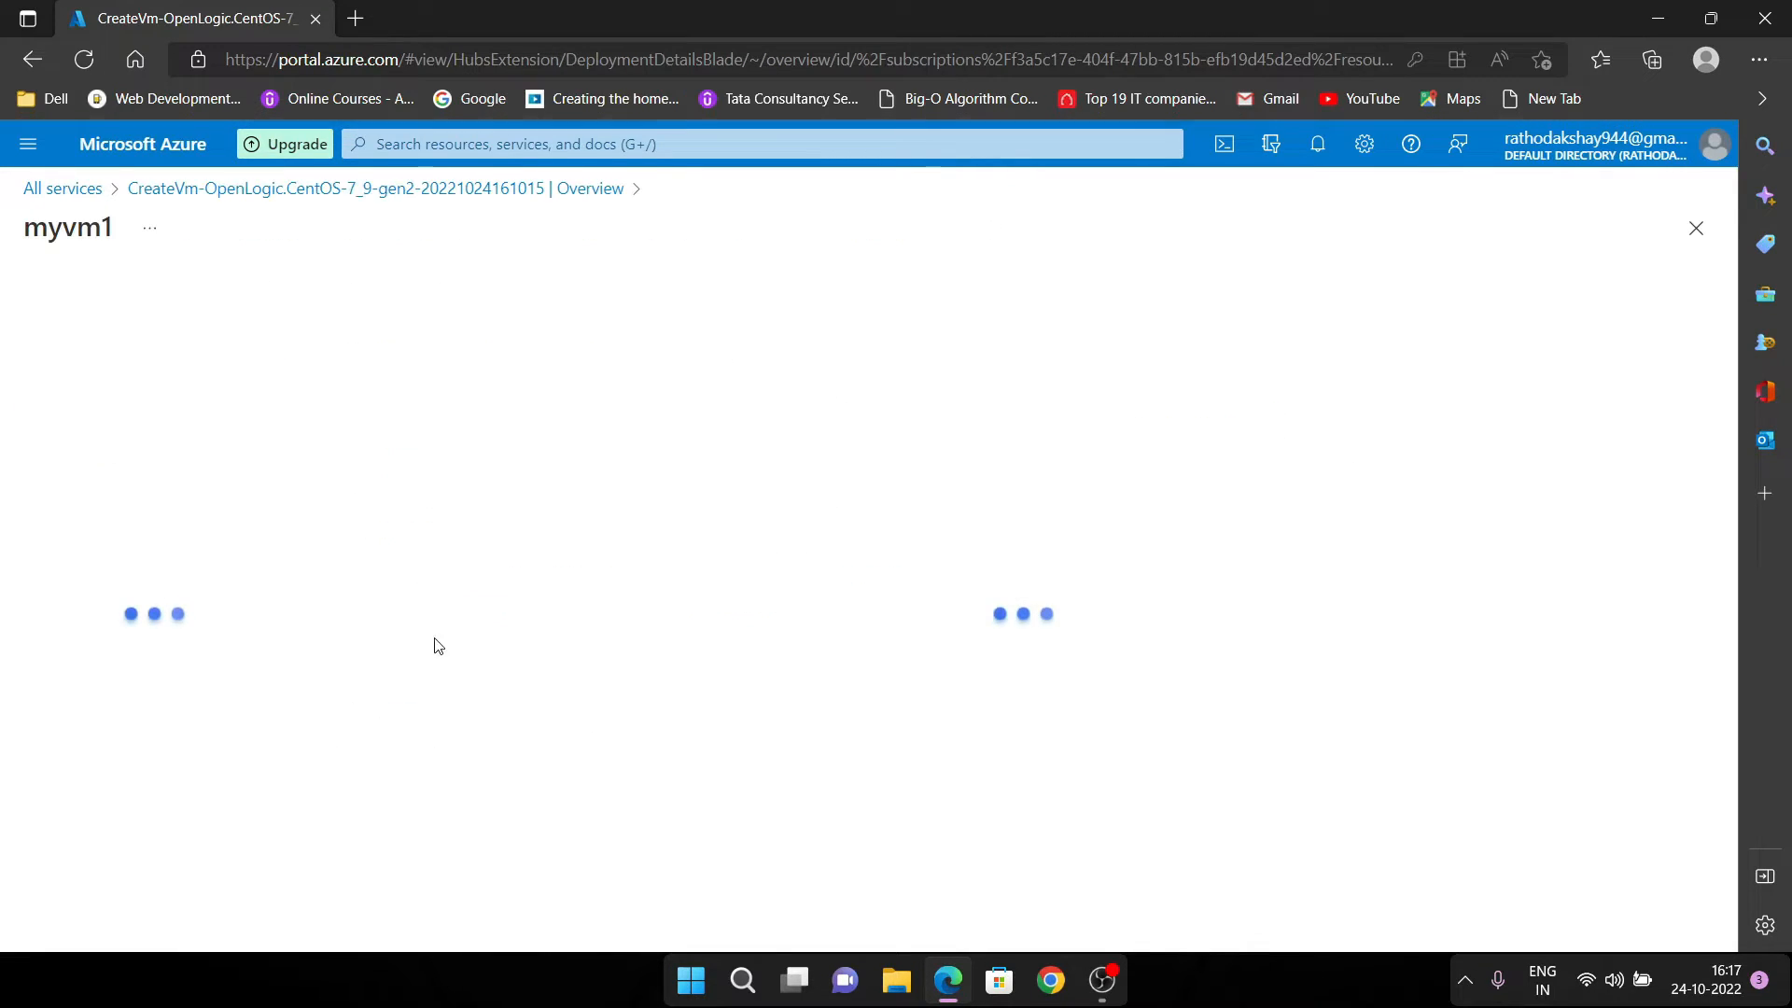
{"action": "scroll", "coordinate": [1183, 434], "scroll_direction": "down", "scroll_amount": 6}
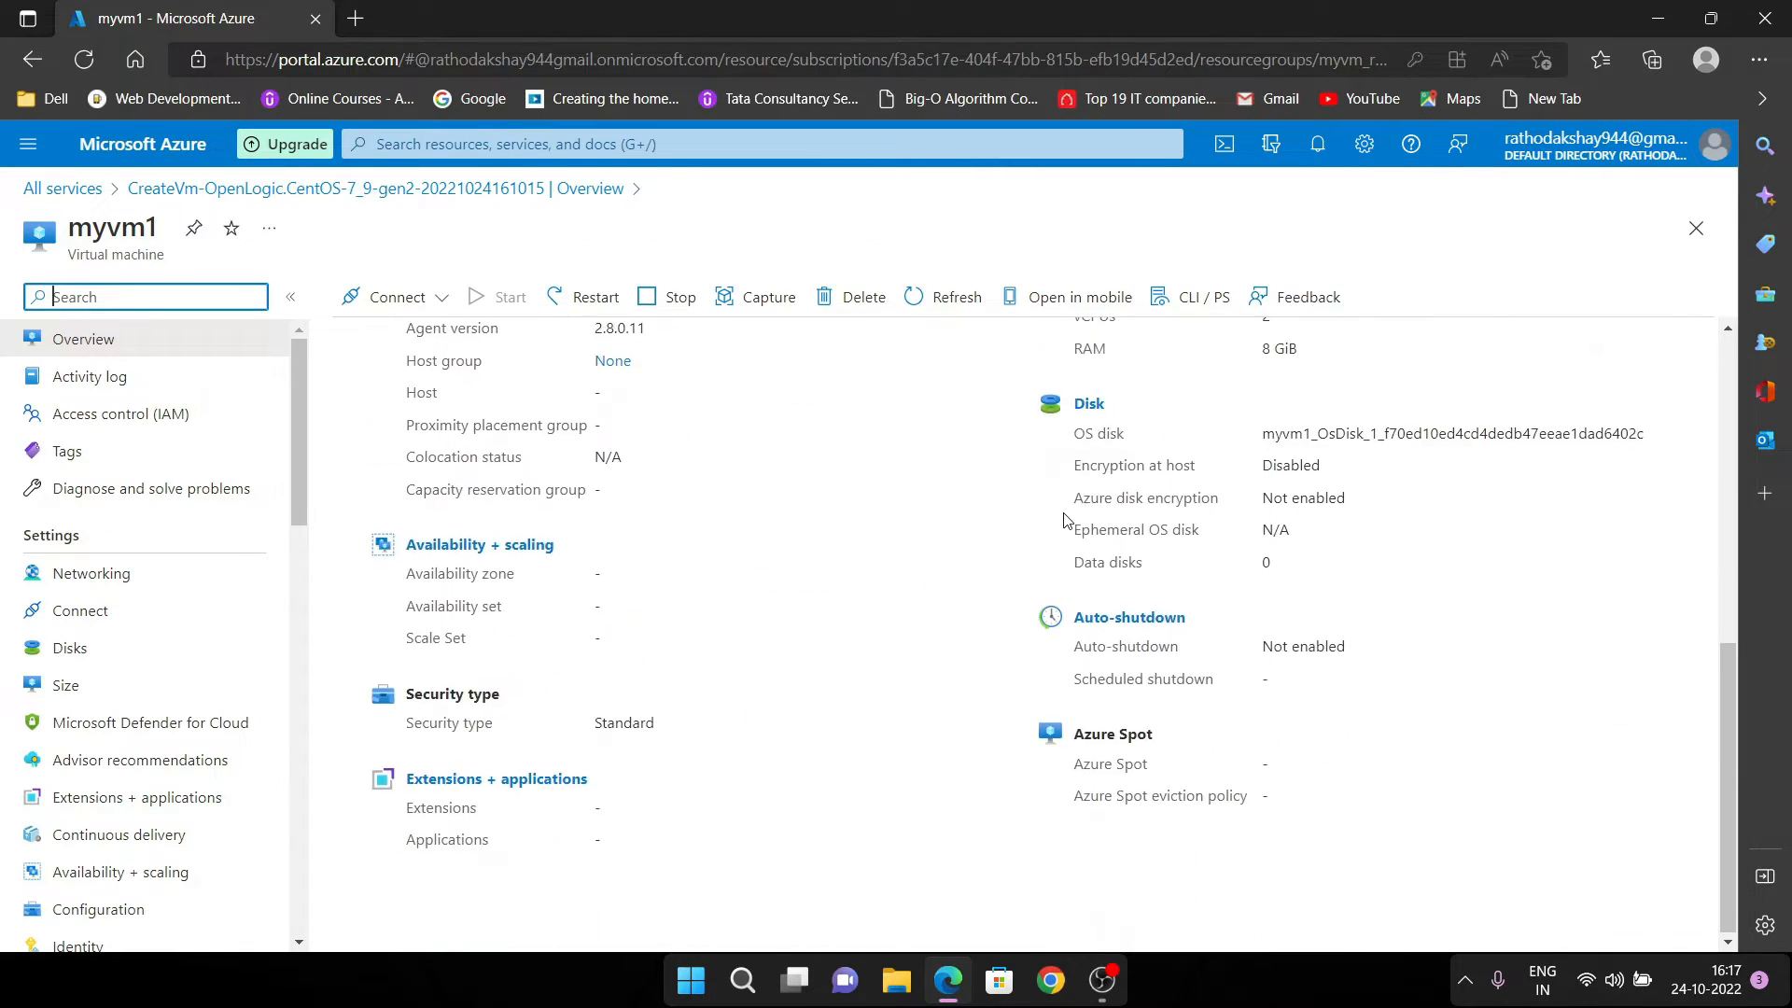
{"action": "scroll", "coordinate": [980, 641], "scroll_direction": "up", "scroll_amount": 4}
{"action": "scroll", "coordinate": [520, 597], "scroll_direction": "up", "scroll_amount": 2}
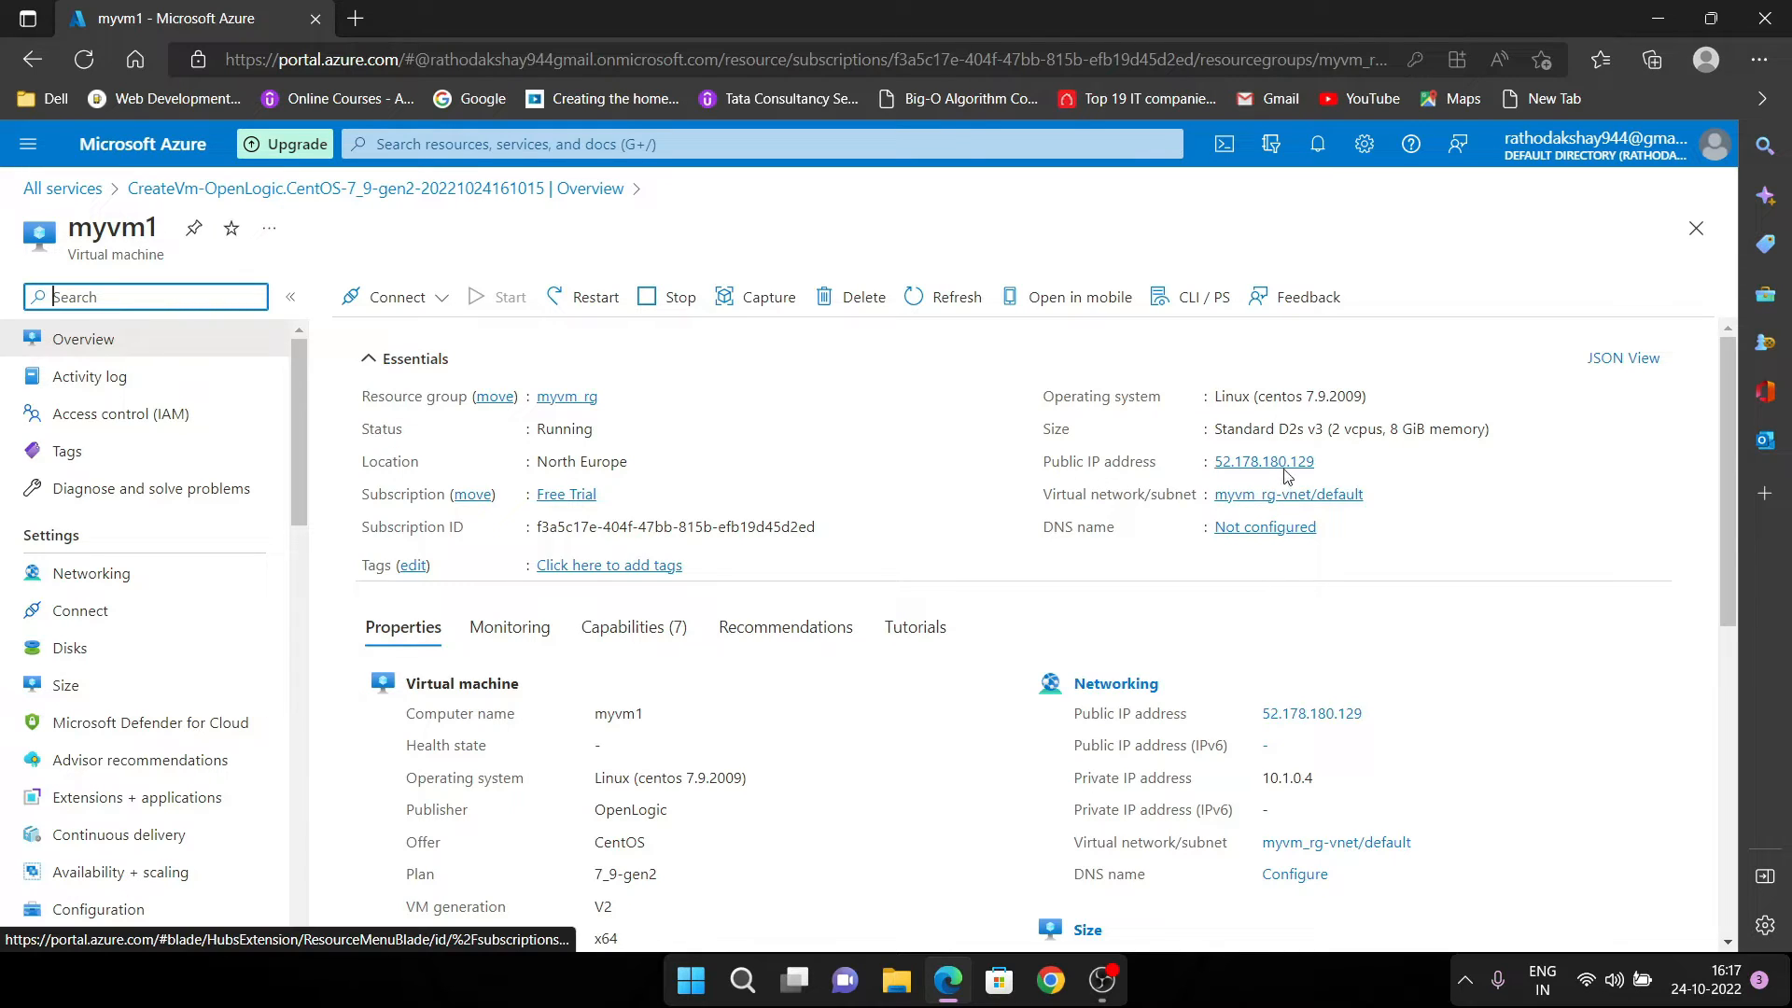
{"action": "scroll", "coordinate": [1083, 504], "scroll_direction": "down", "scroll_amount": 5}
{"action": "scroll", "coordinate": [1052, 523], "scroll_direction": "up", "scroll_amount": 4}
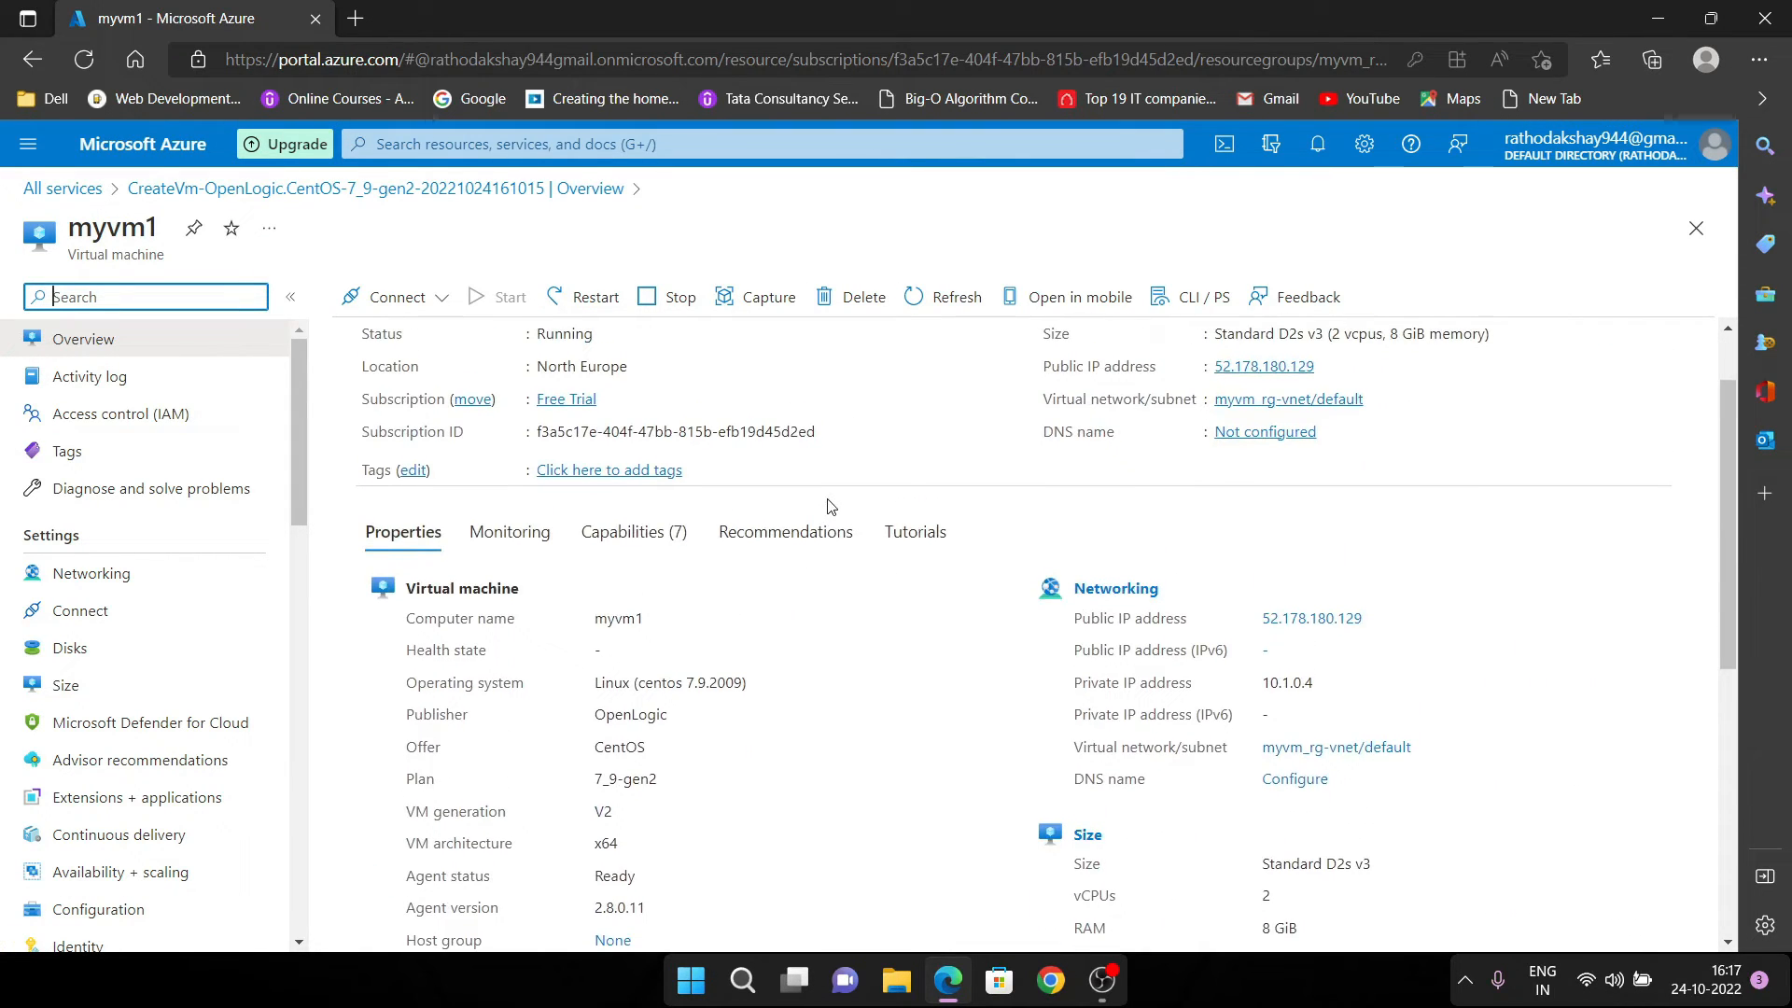
Return to the portal home page and open the list of resource groups, moving past the saved-views tip
{"action": "left_click", "coordinate": [87, 192]}
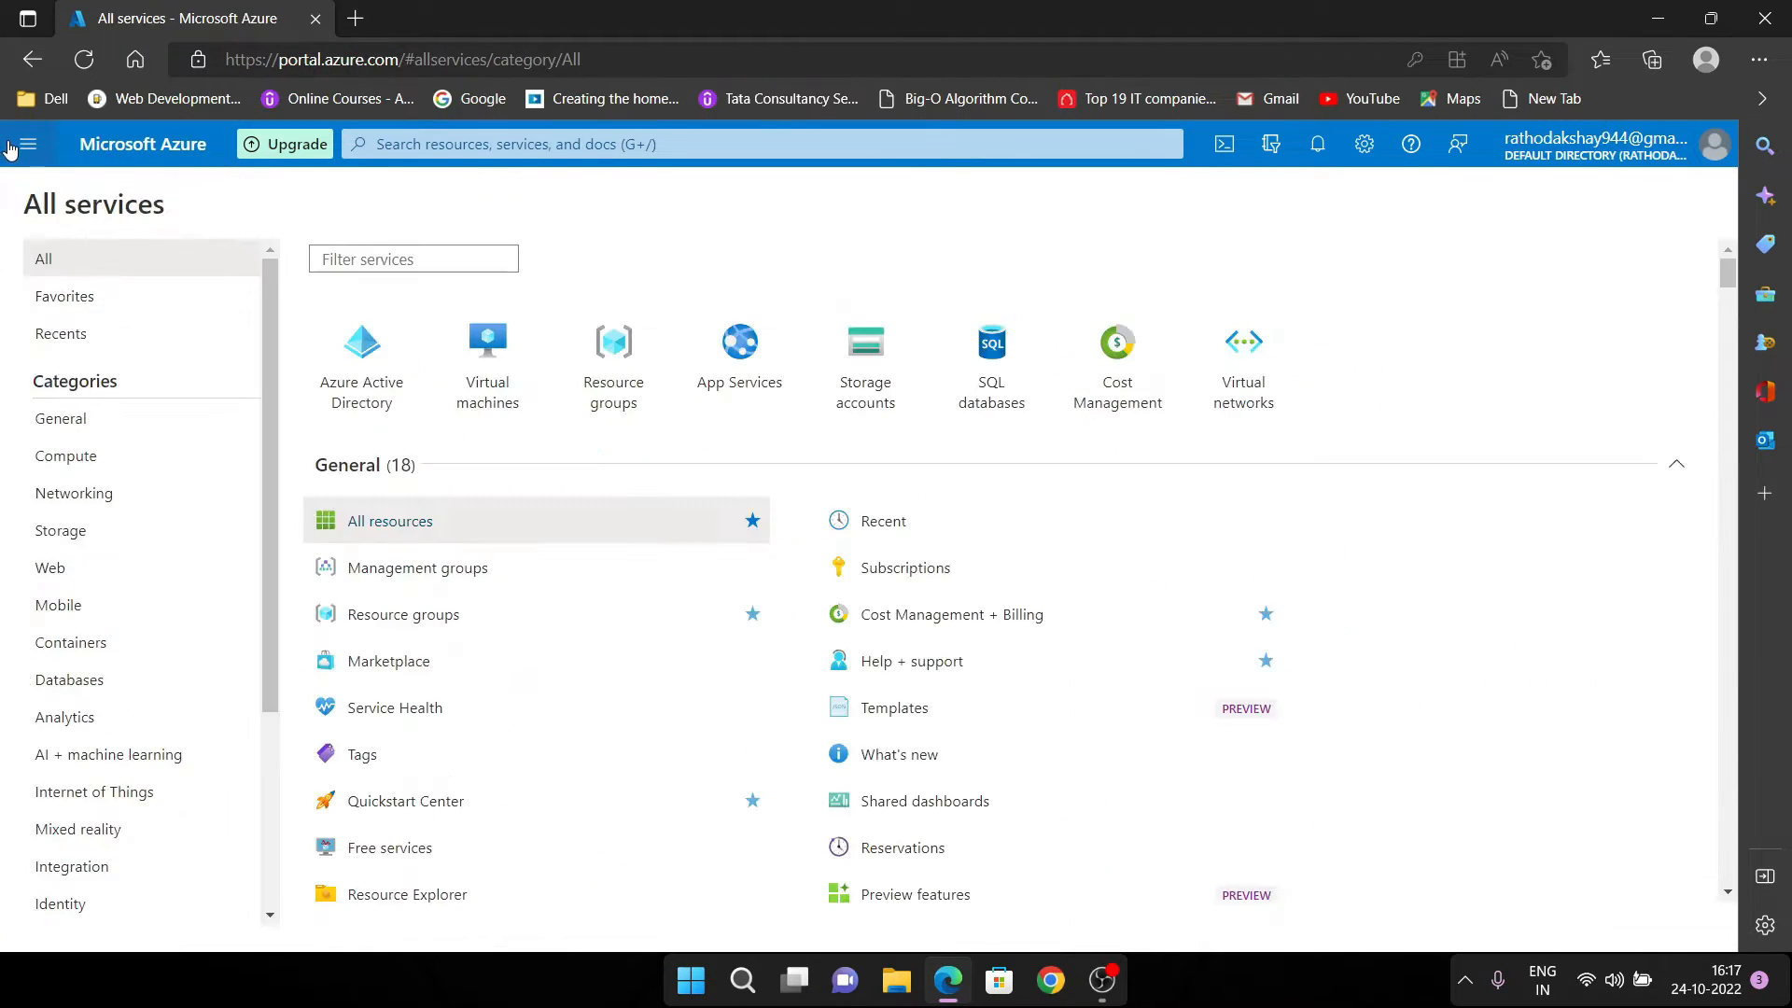
{"action": "left_click", "coordinate": [28, 144]}
{"action": "left_click", "coordinate": [74, 227]}
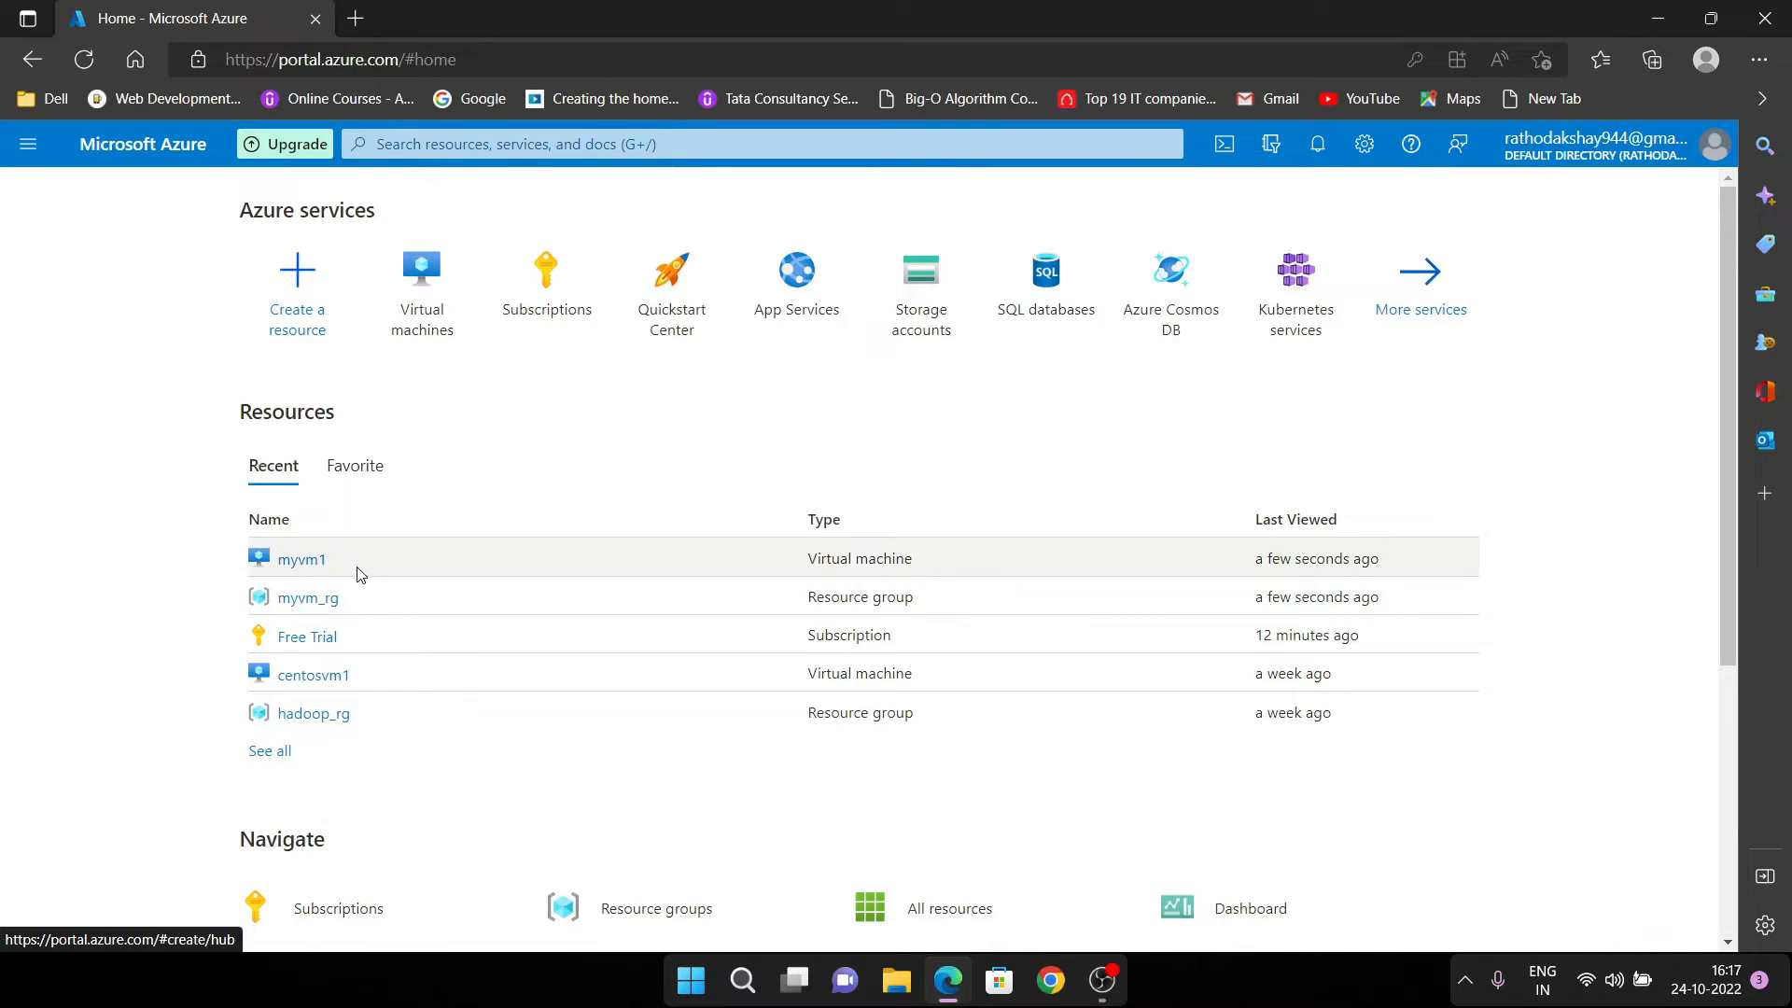
{"action": "scroll", "coordinate": [516, 384], "scroll_direction": "down", "scroll_amount": 3}
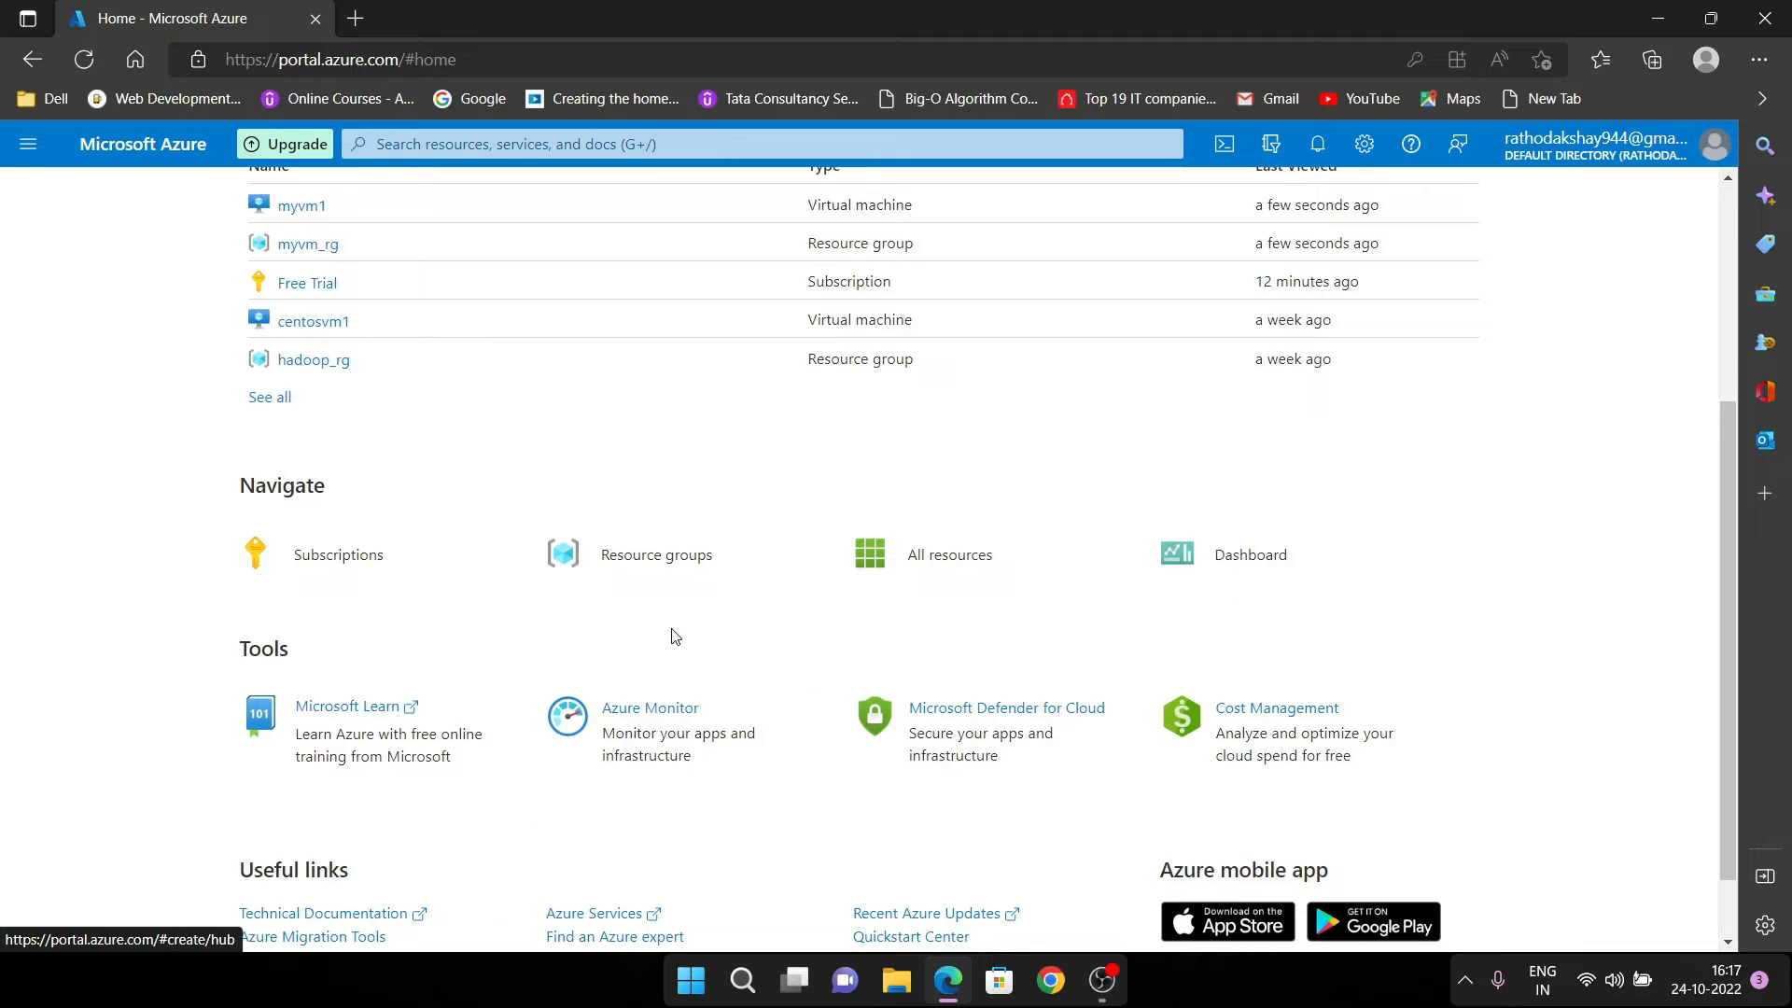
{"action": "left_click", "coordinate": [689, 558]}
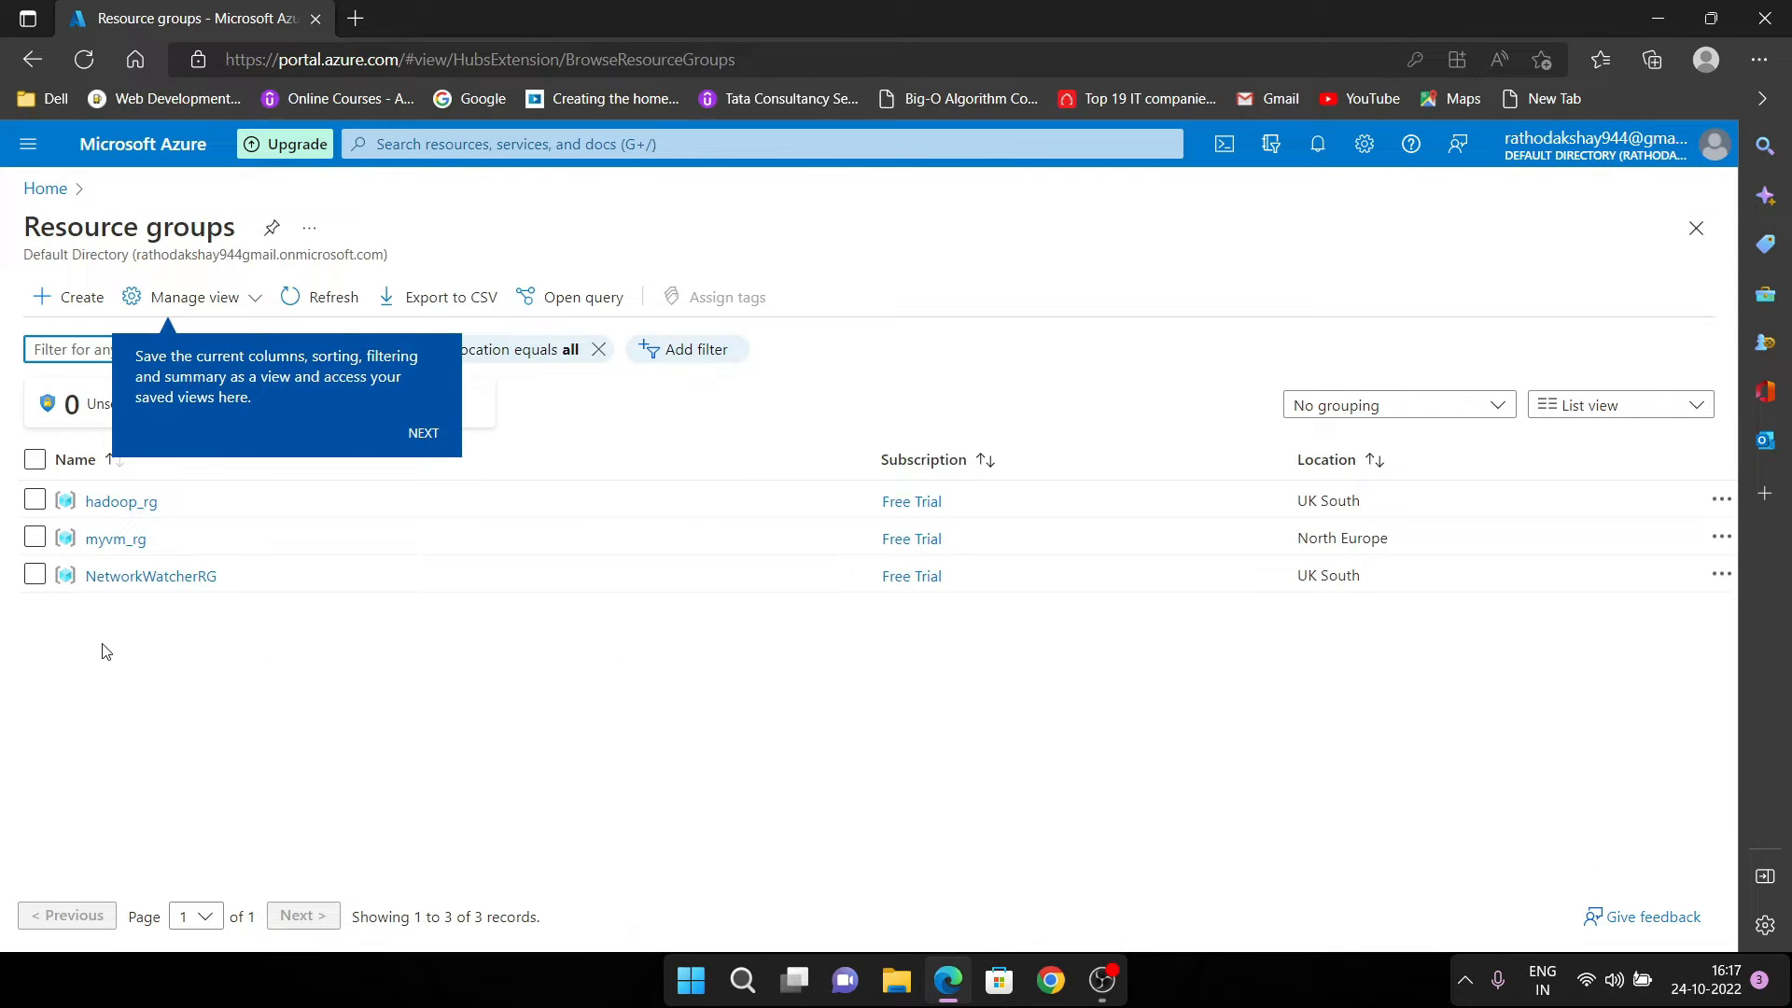
{"action": "left_click", "coordinate": [423, 432]}
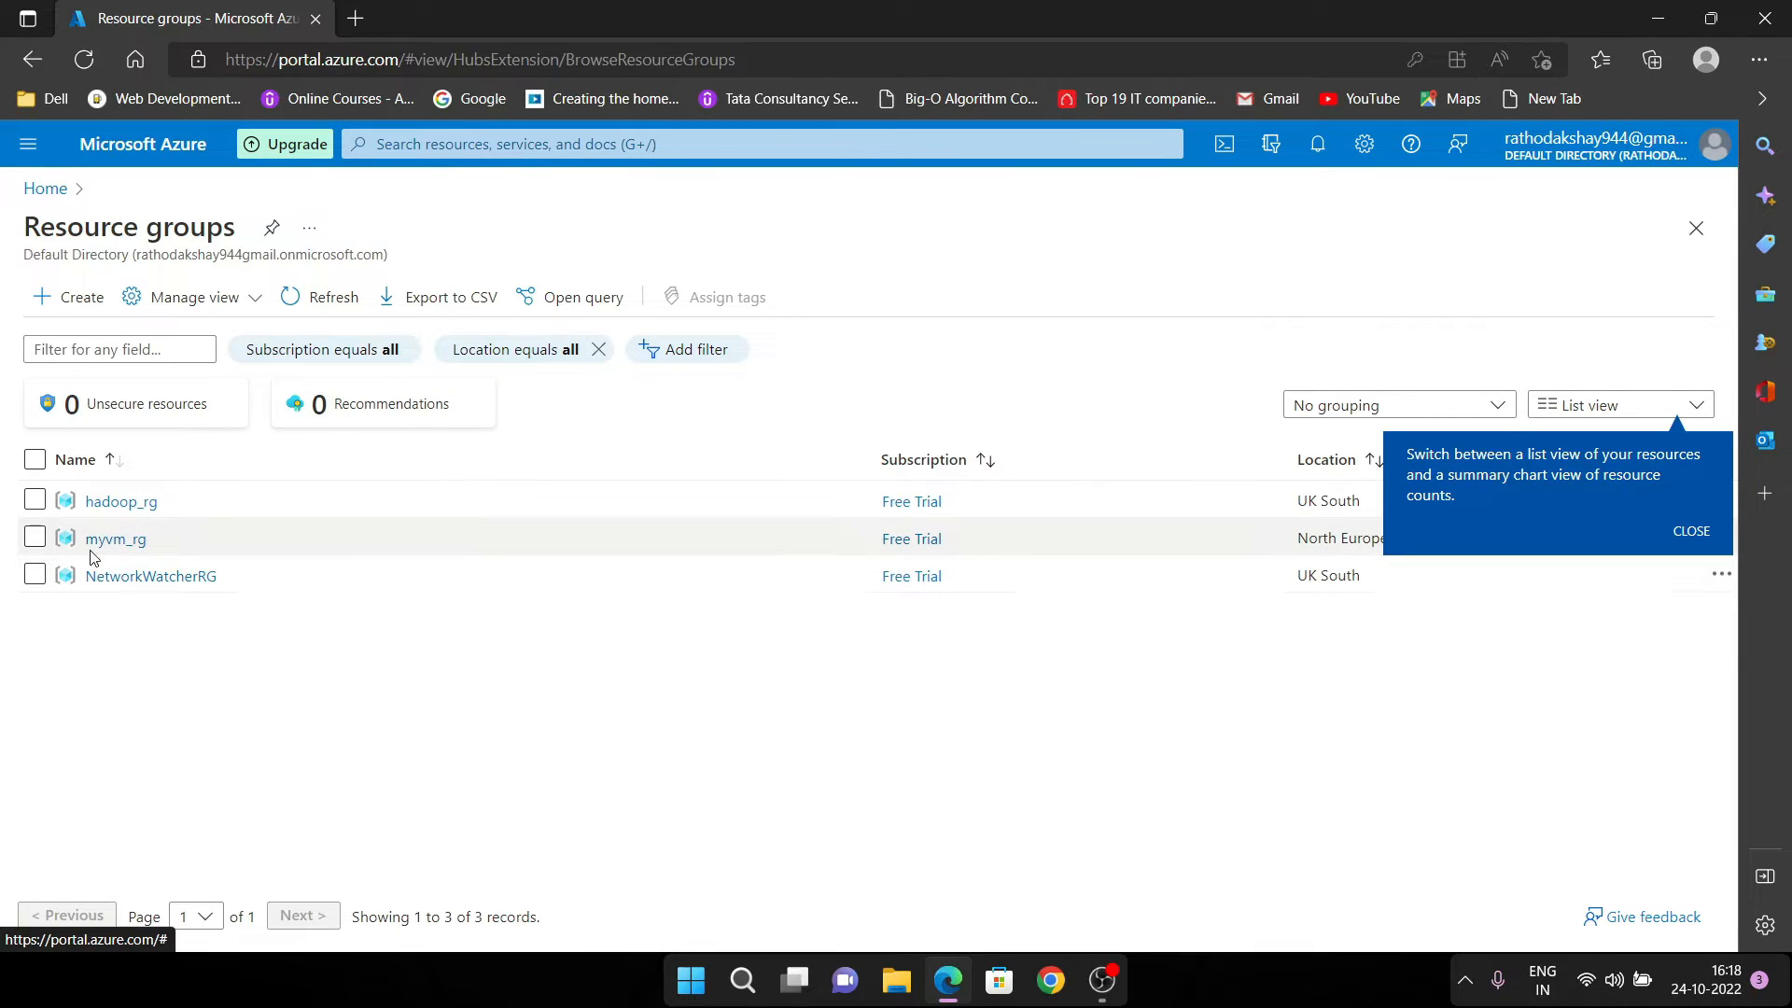
Open the resource group myvm_rg and look over the resources it contains
{"action": "left_click", "coordinate": [137, 551]}
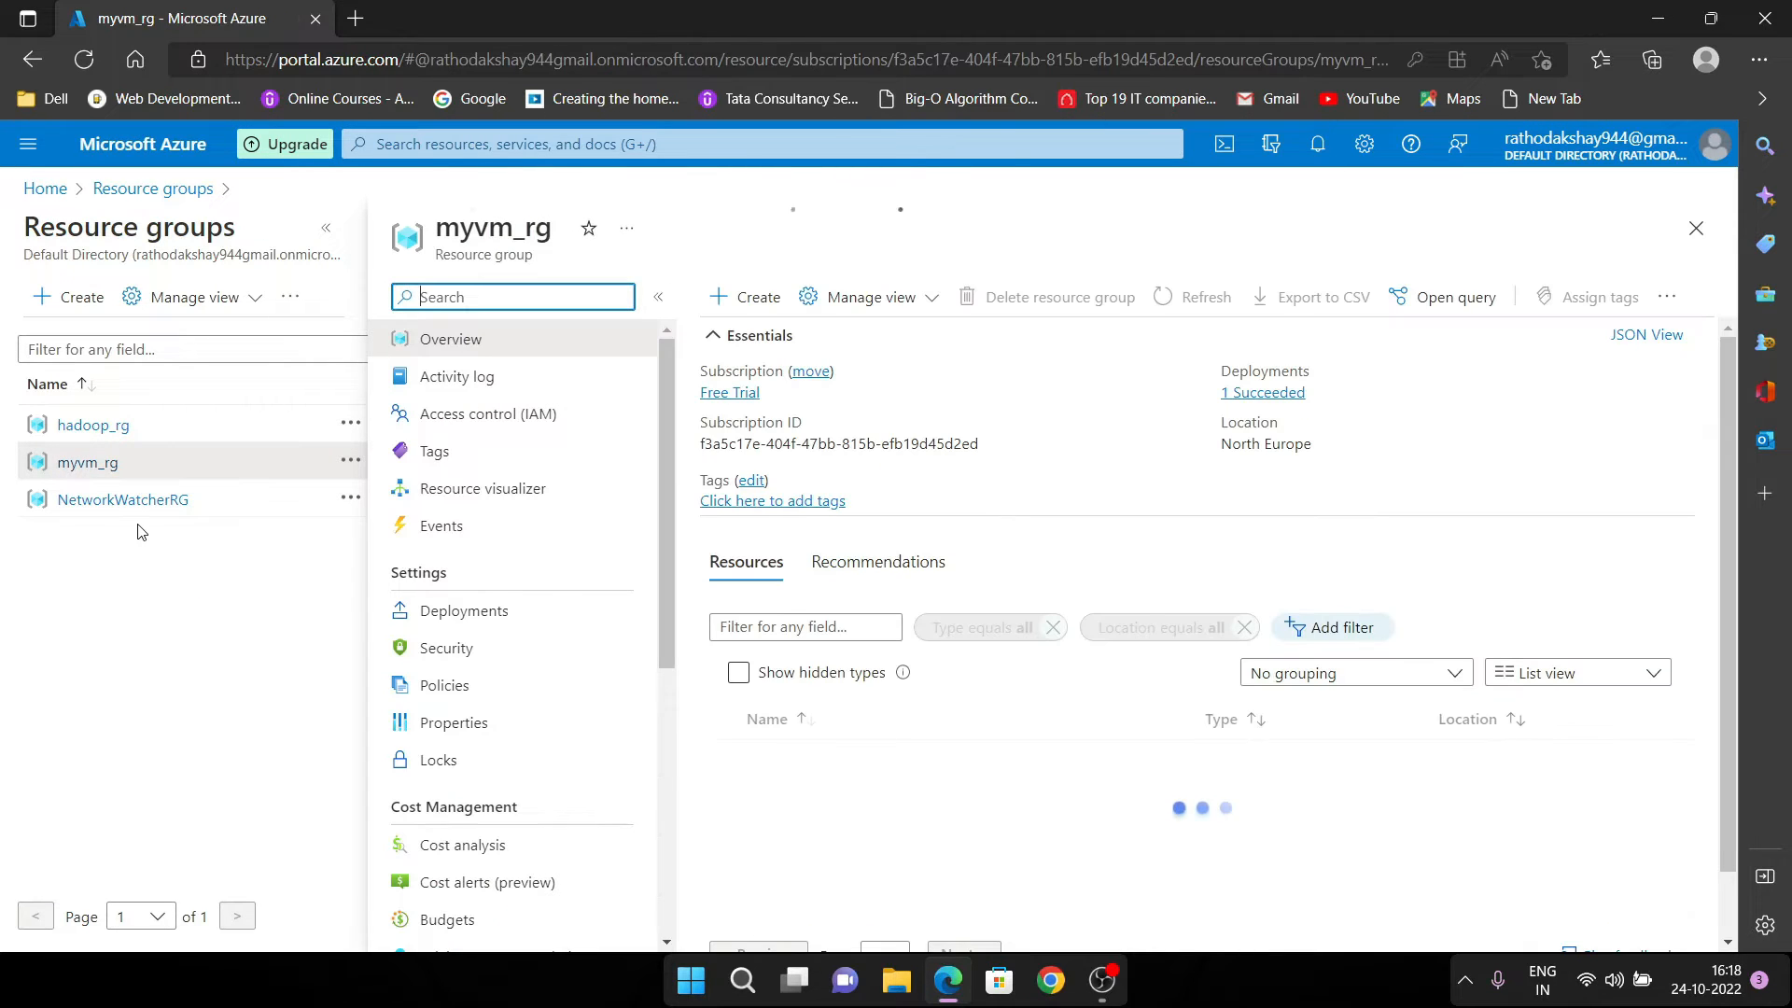
{"action": "scroll", "coordinate": [1342, 748], "scroll_direction": "down", "scroll_amount": 1}
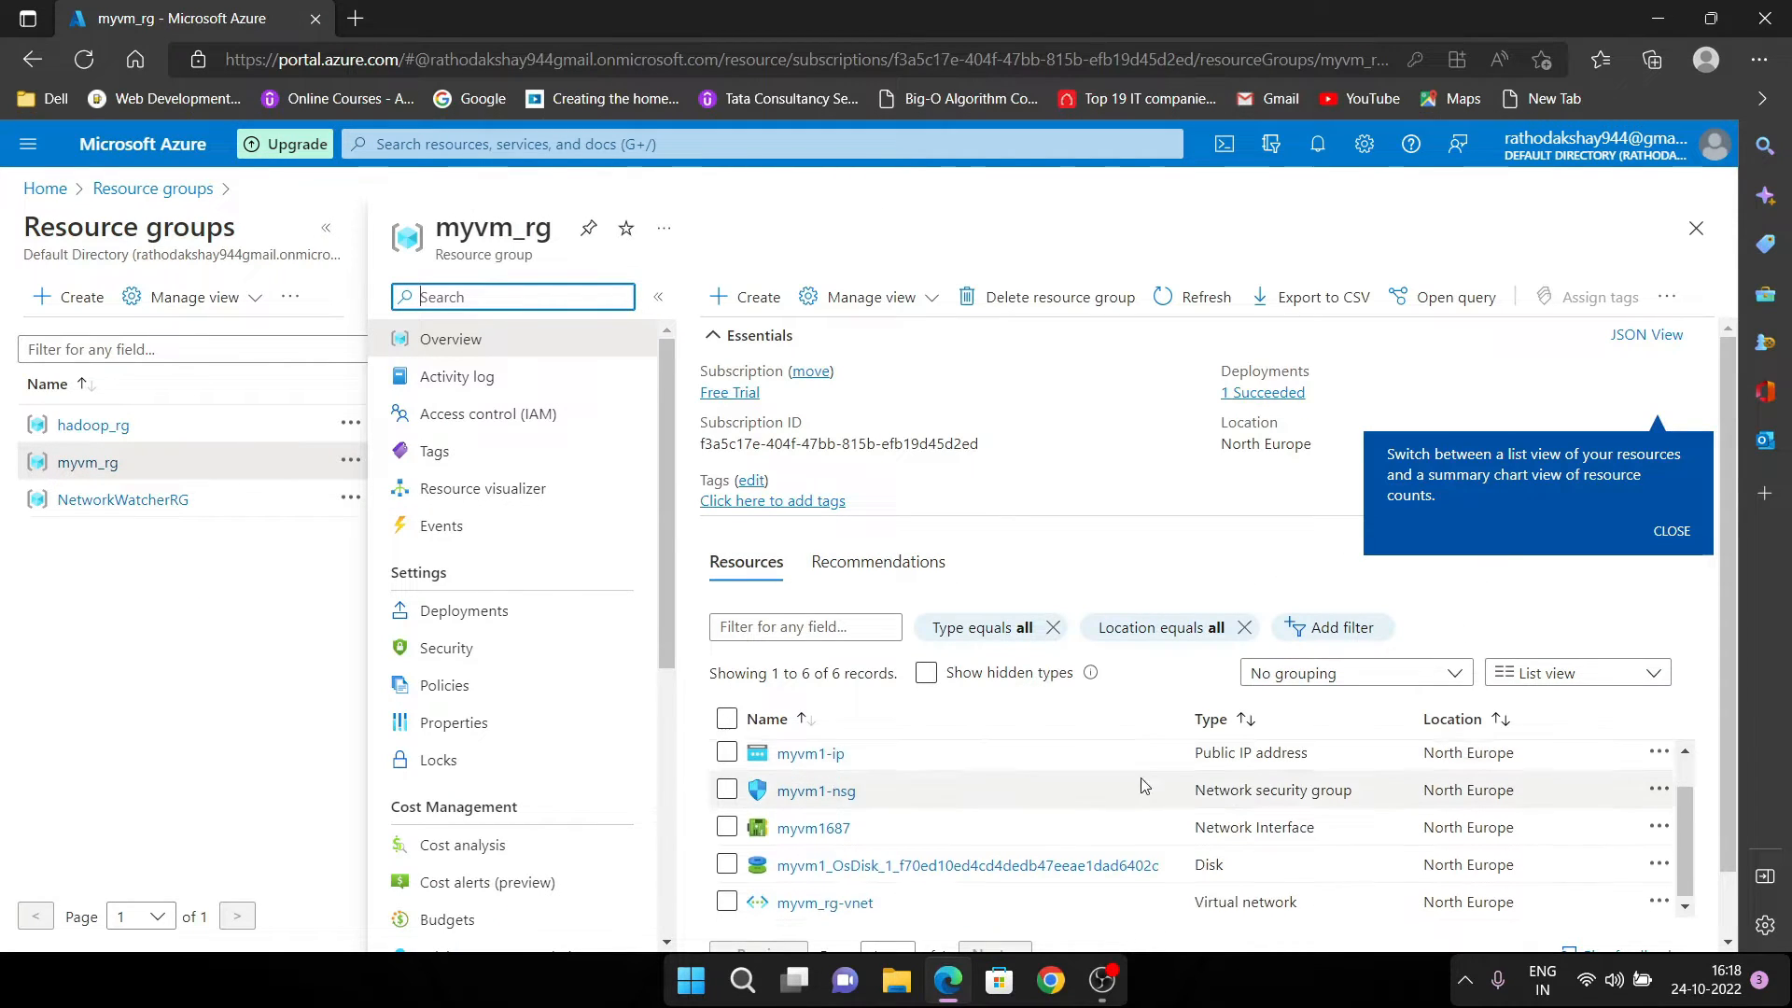
{"action": "scroll", "coordinate": [1050, 803], "scroll_direction": "up", "scroll_amount": 1}
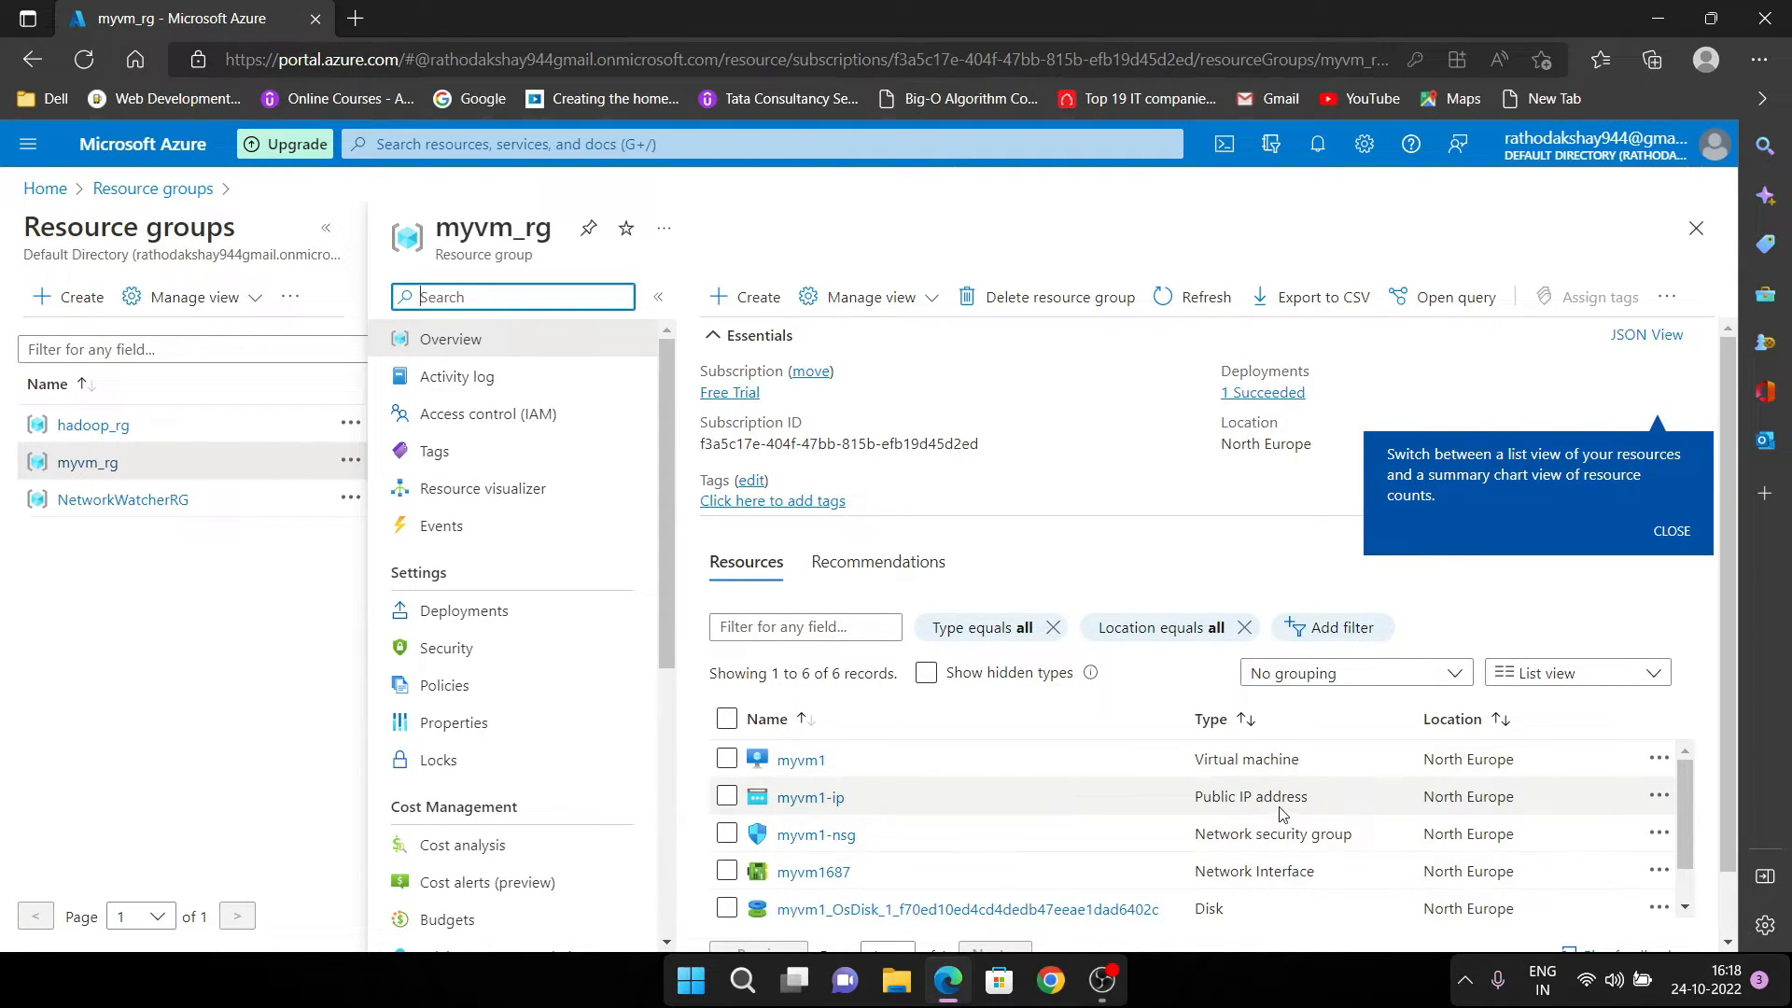
Look over the remaining resources in myvm_rg, and open the virtual machine myvm1 to review its properties
{"action": "scroll", "coordinate": [1291, 804], "scroll_direction": "down", "scroll_amount": 1}
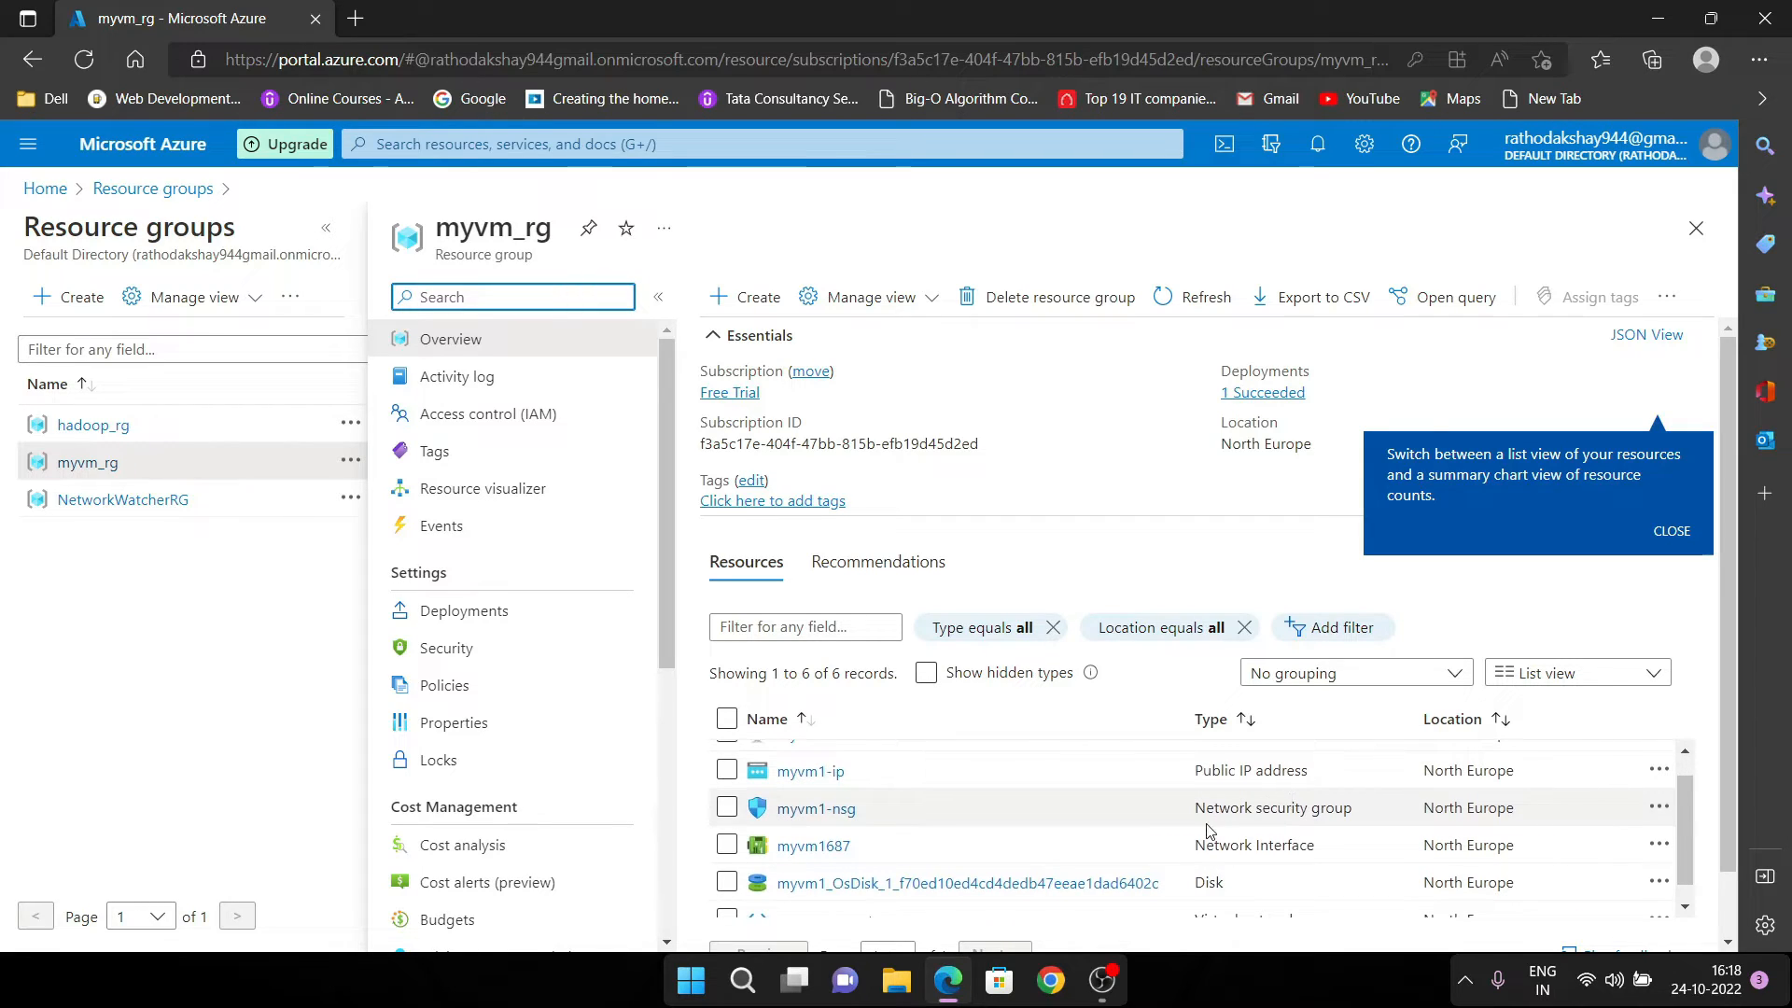
{"action": "scroll", "coordinate": [1305, 844], "scroll_direction": "down", "scroll_amount": 1}
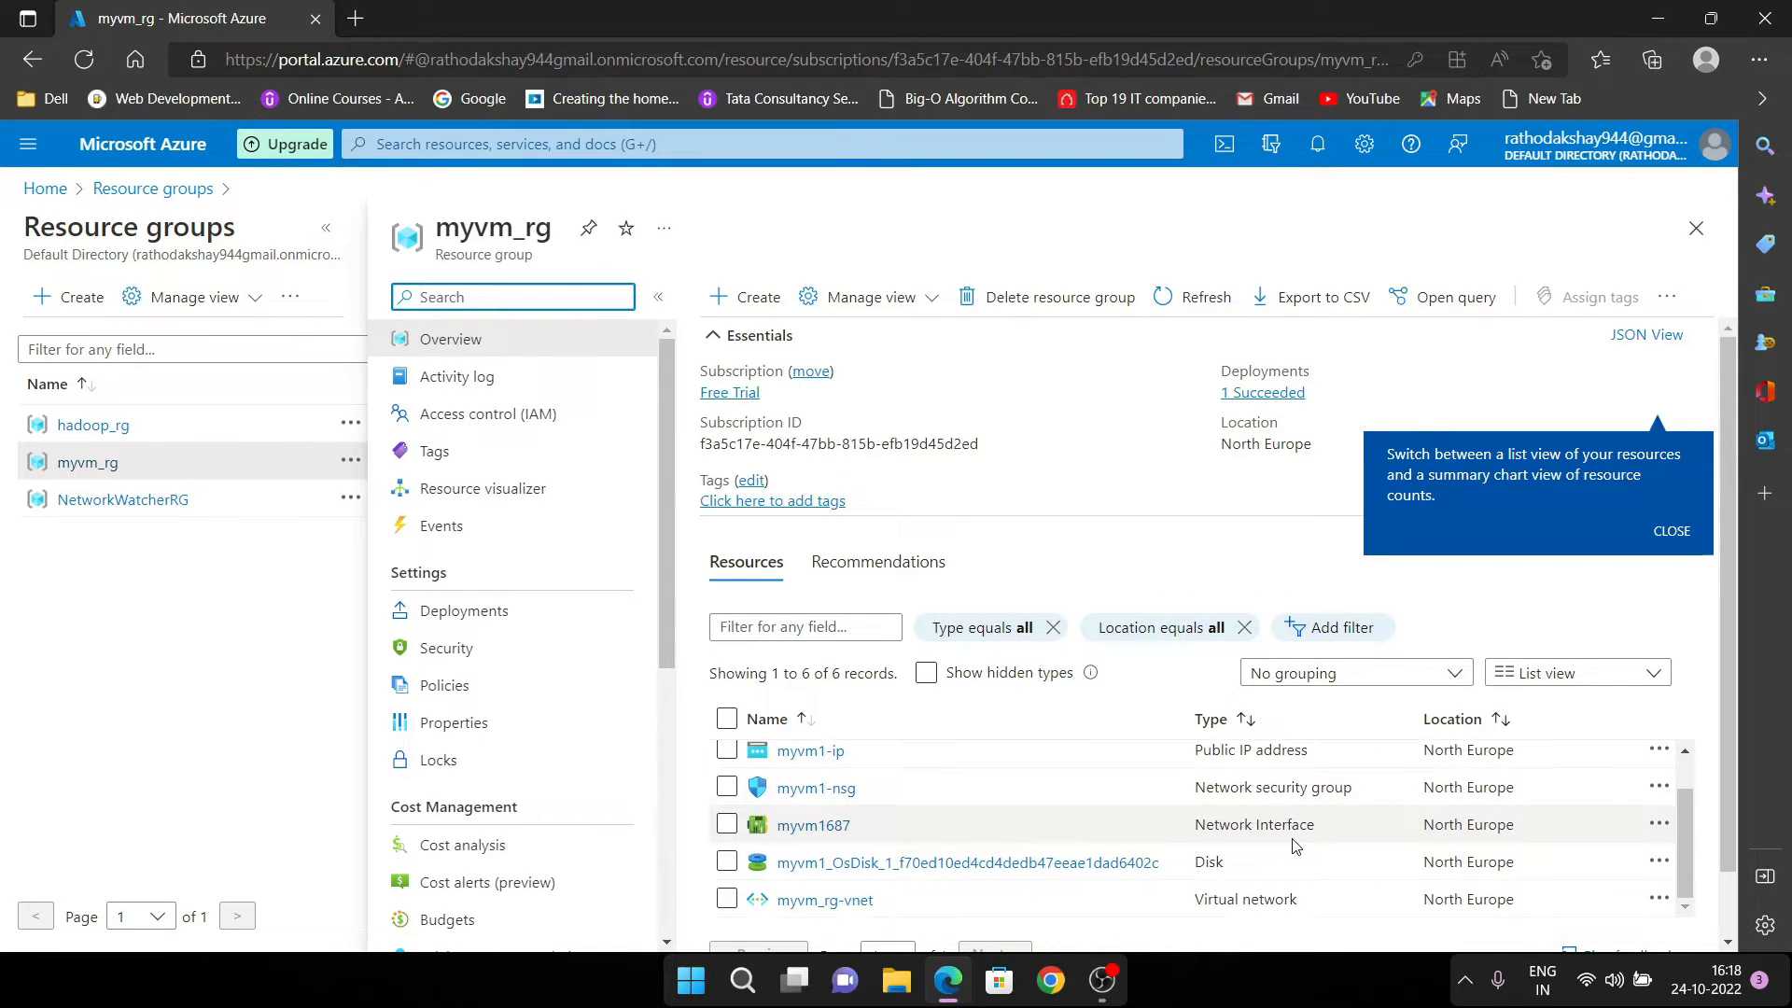
{"action": "scroll", "coordinate": [973, 844], "scroll_direction": "down", "scroll_amount": 1}
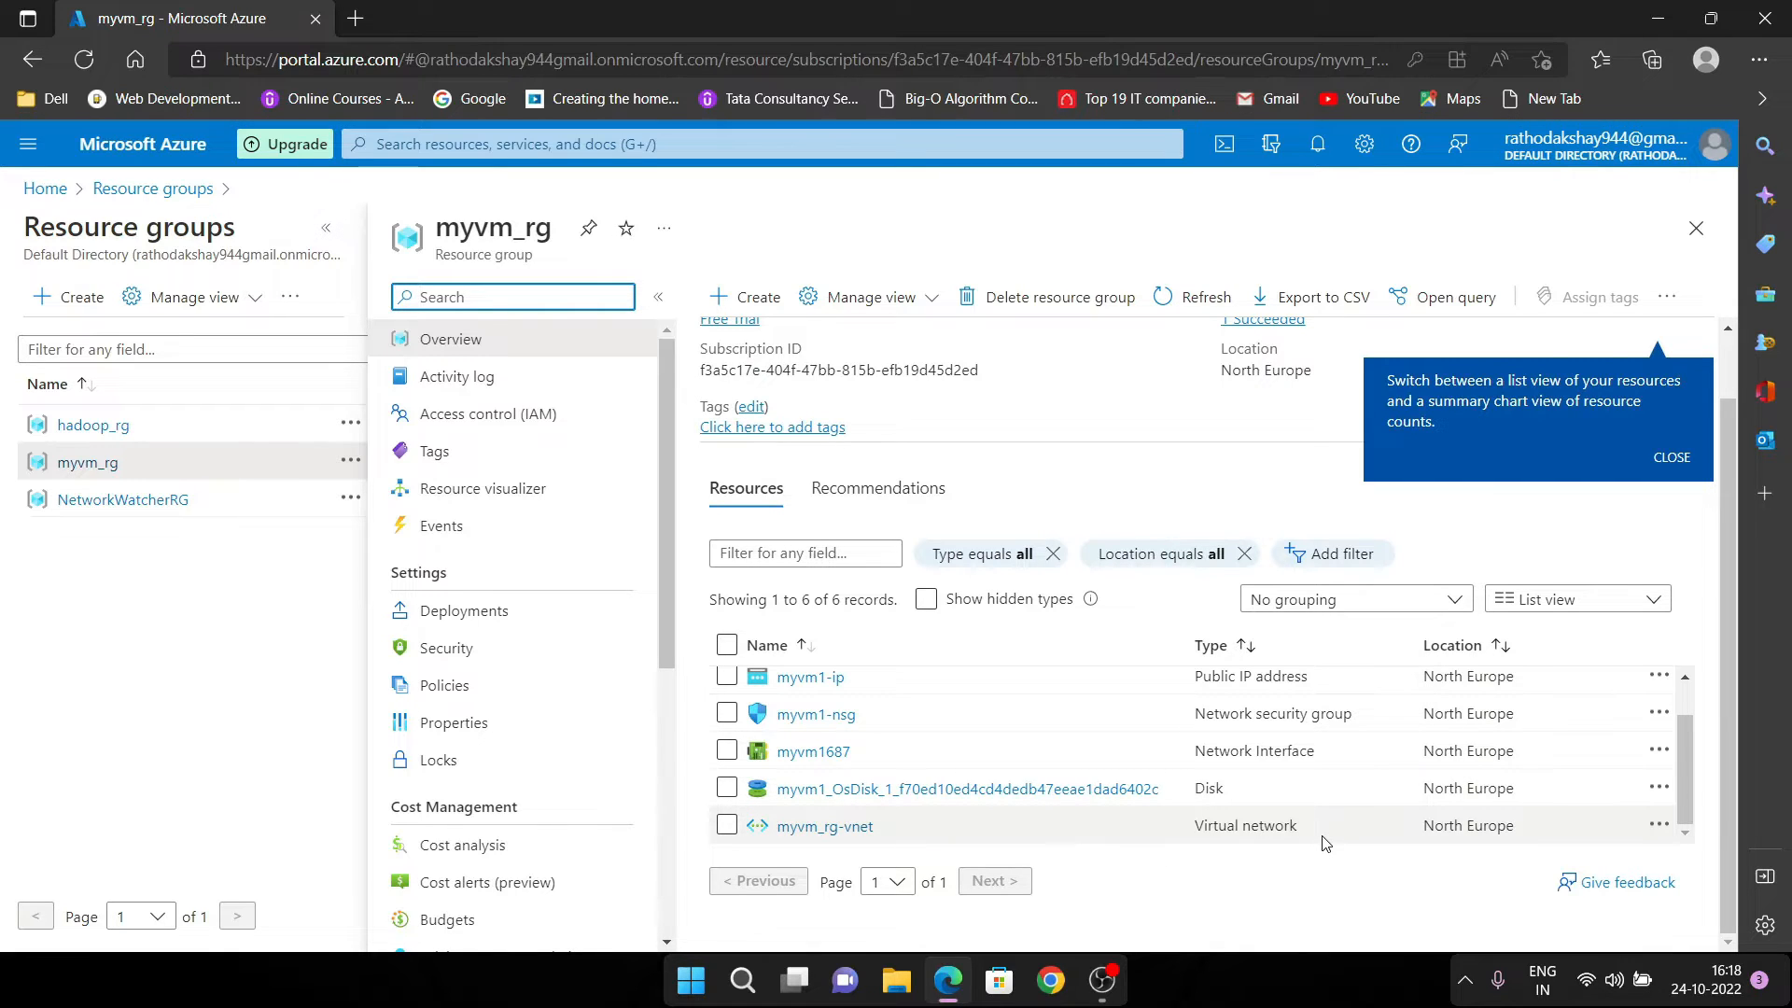
{"action": "scroll", "coordinate": [765, 760], "scroll_direction": "up", "scroll_amount": 2}
{"action": "left_click", "coordinate": [788, 678]}
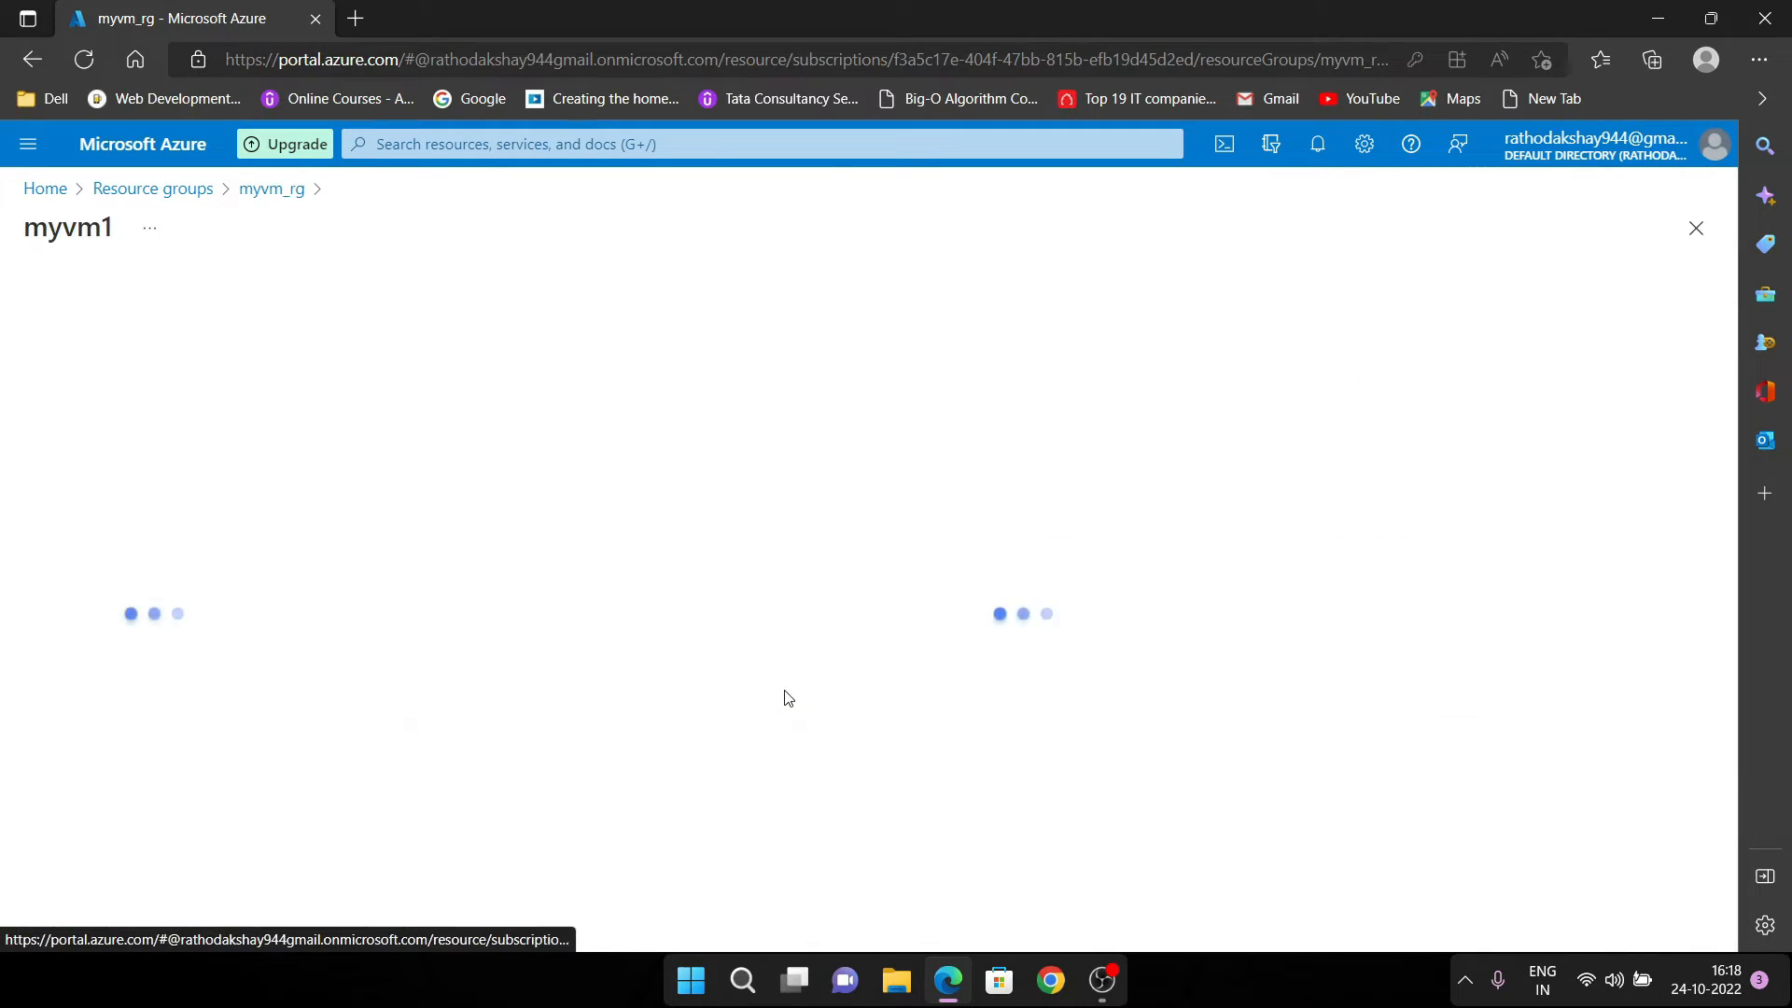
{"action": "scroll", "coordinate": [842, 560], "scroll_direction": "down", "scroll_amount": 5}
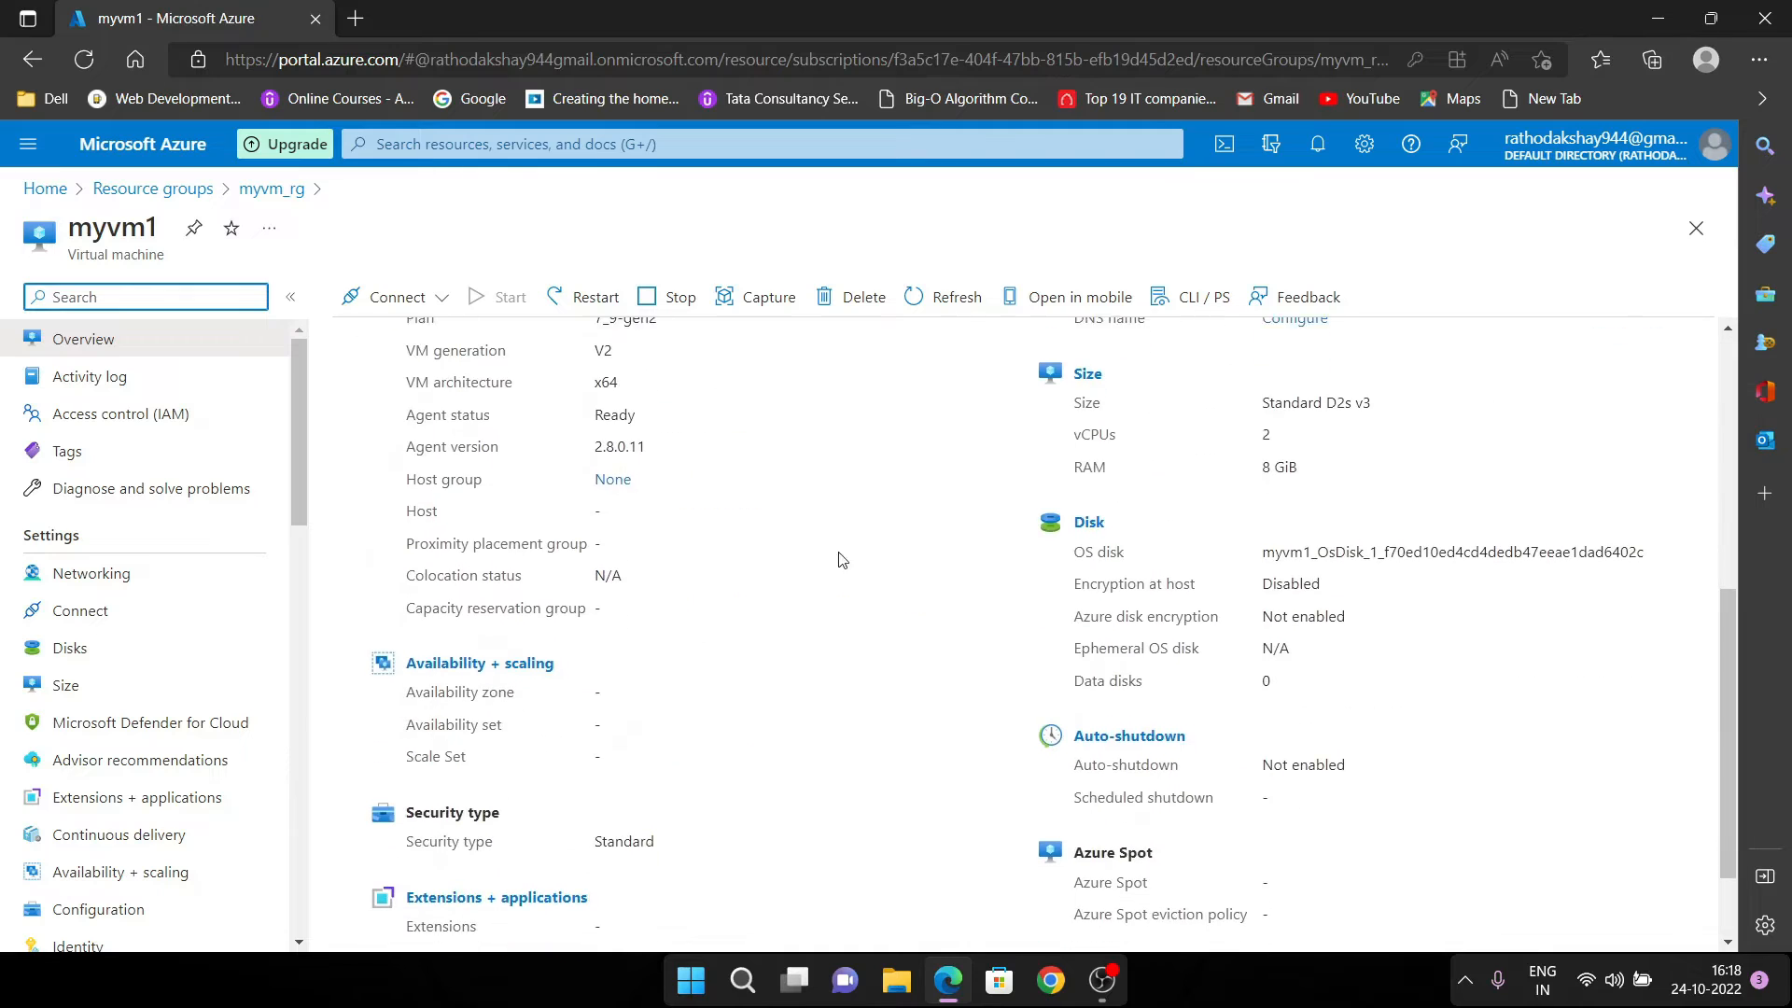
{"action": "scroll", "coordinate": [877, 606], "scroll_direction": "up", "scroll_amount": 5}
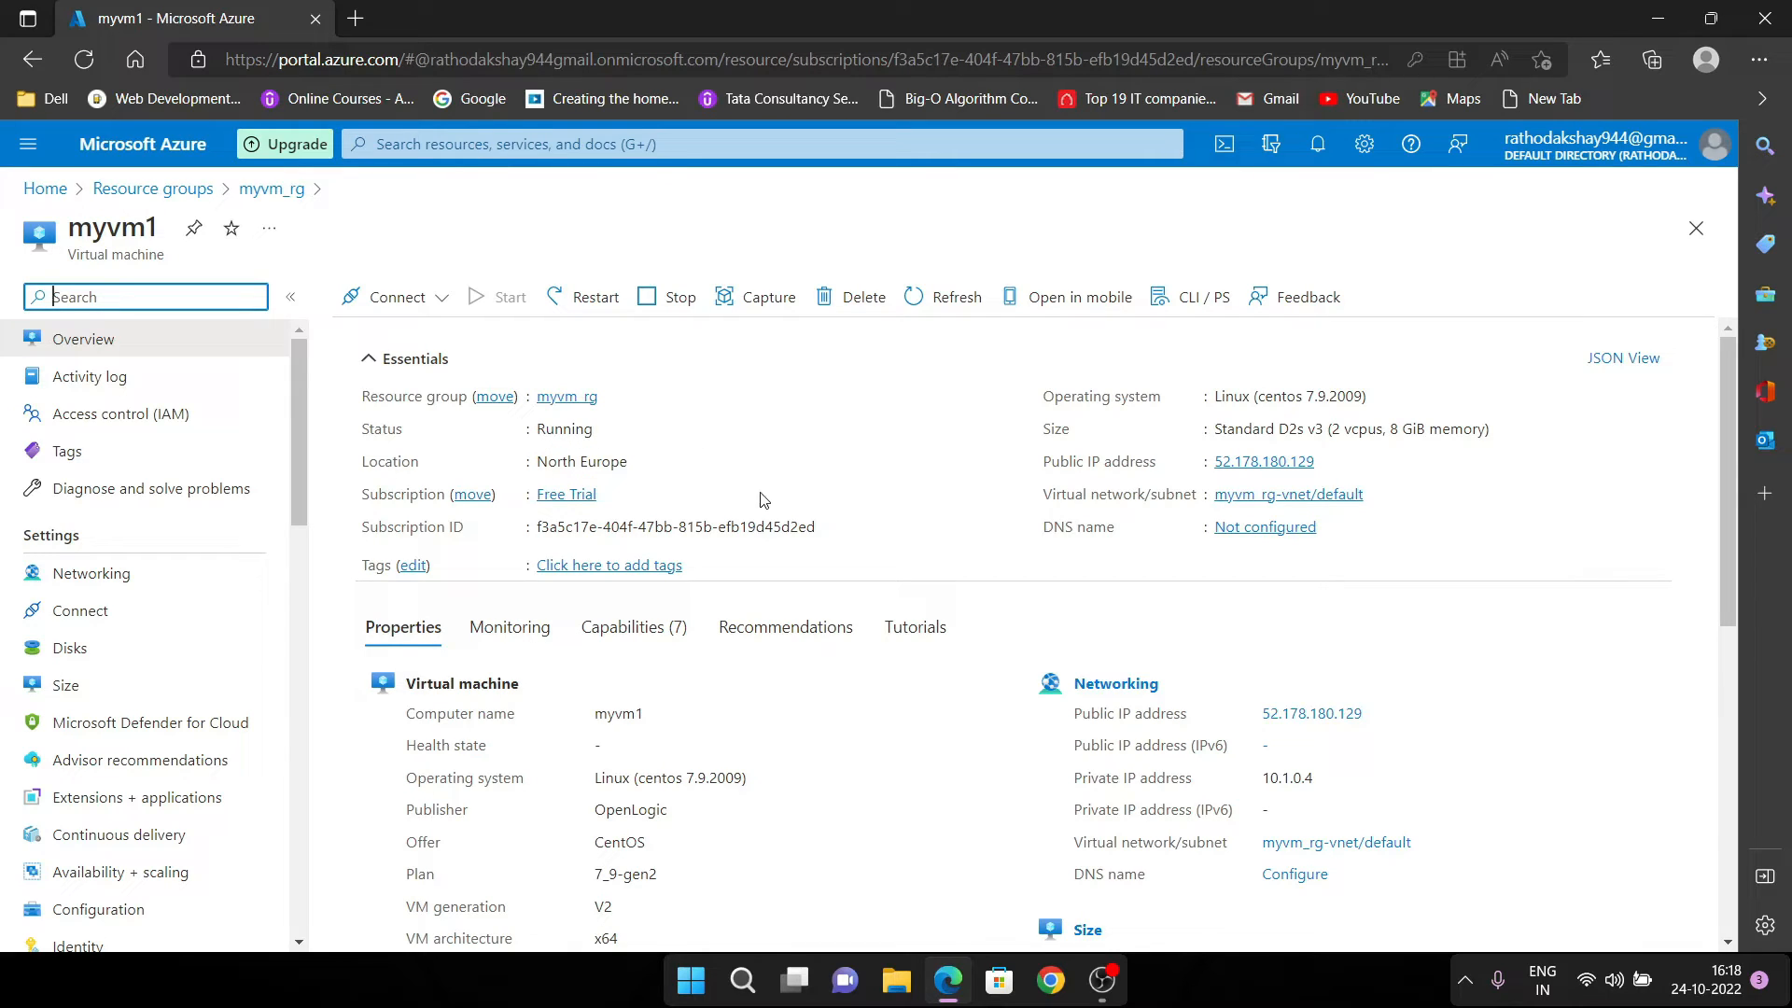
Switch to Git Bash, enlarge its text, and widen and place its window so the virtual machine's public IP address stays visible
{"action": "left_click", "coordinate": [692, 982]}
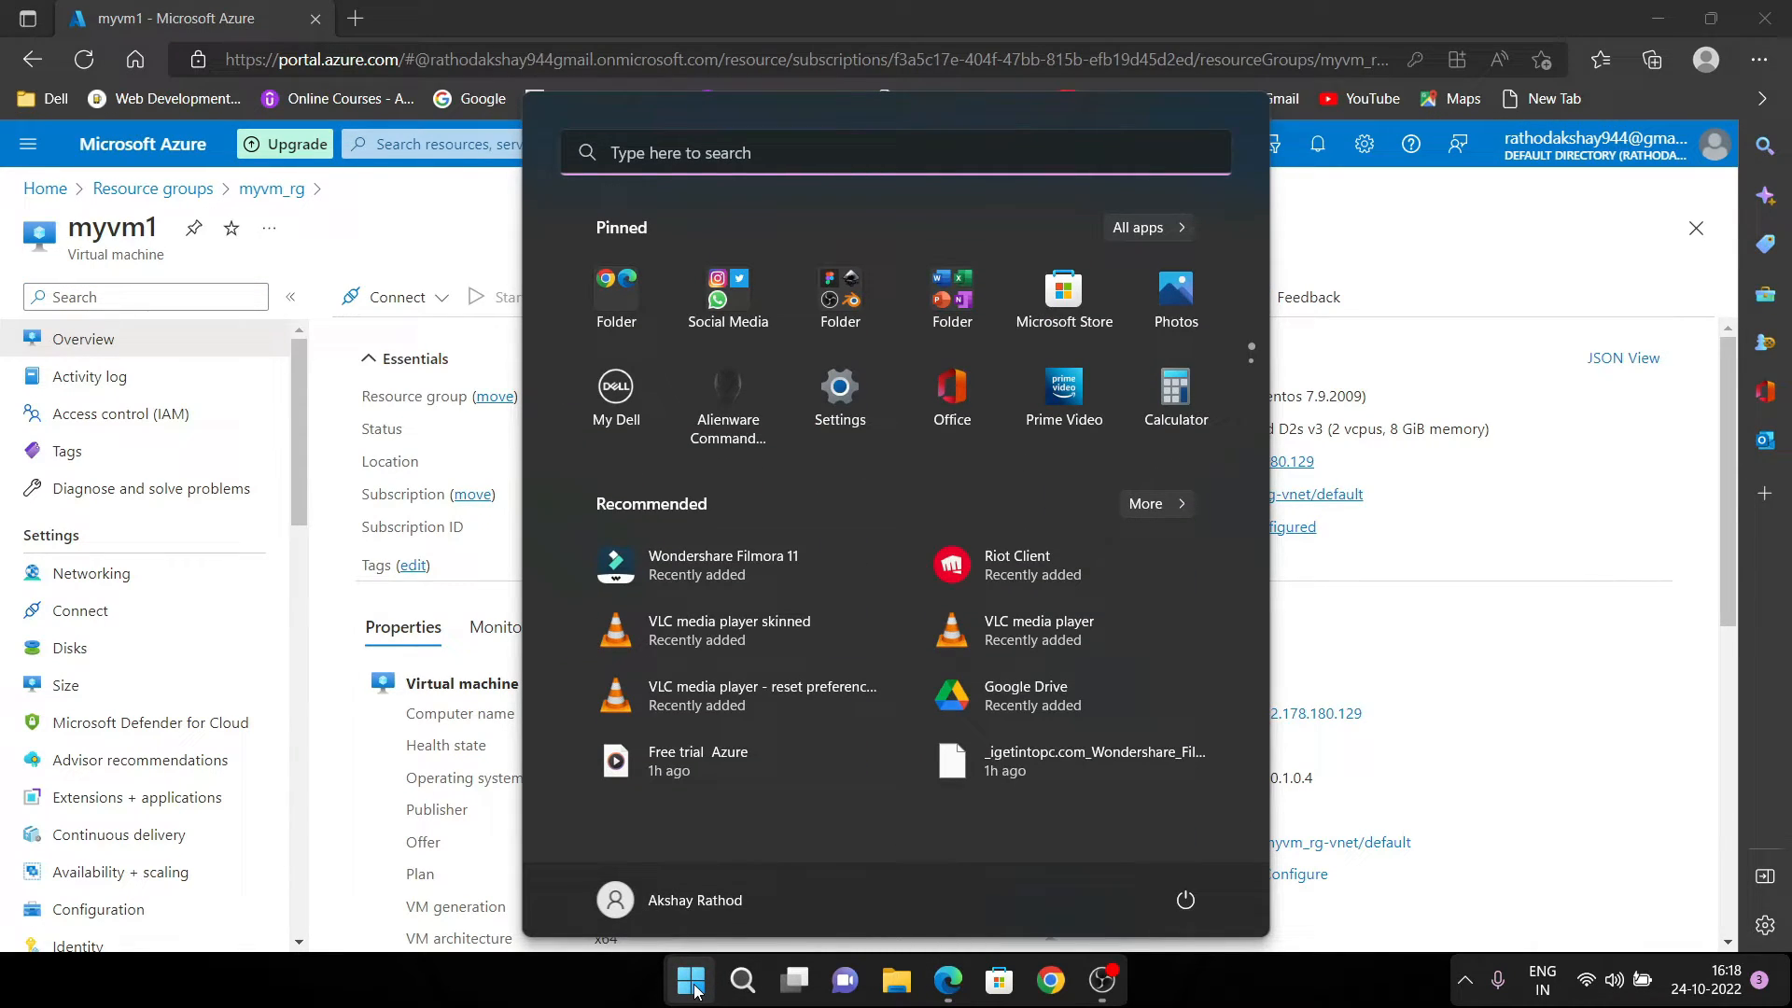
{"action": "type", "text": "git"}
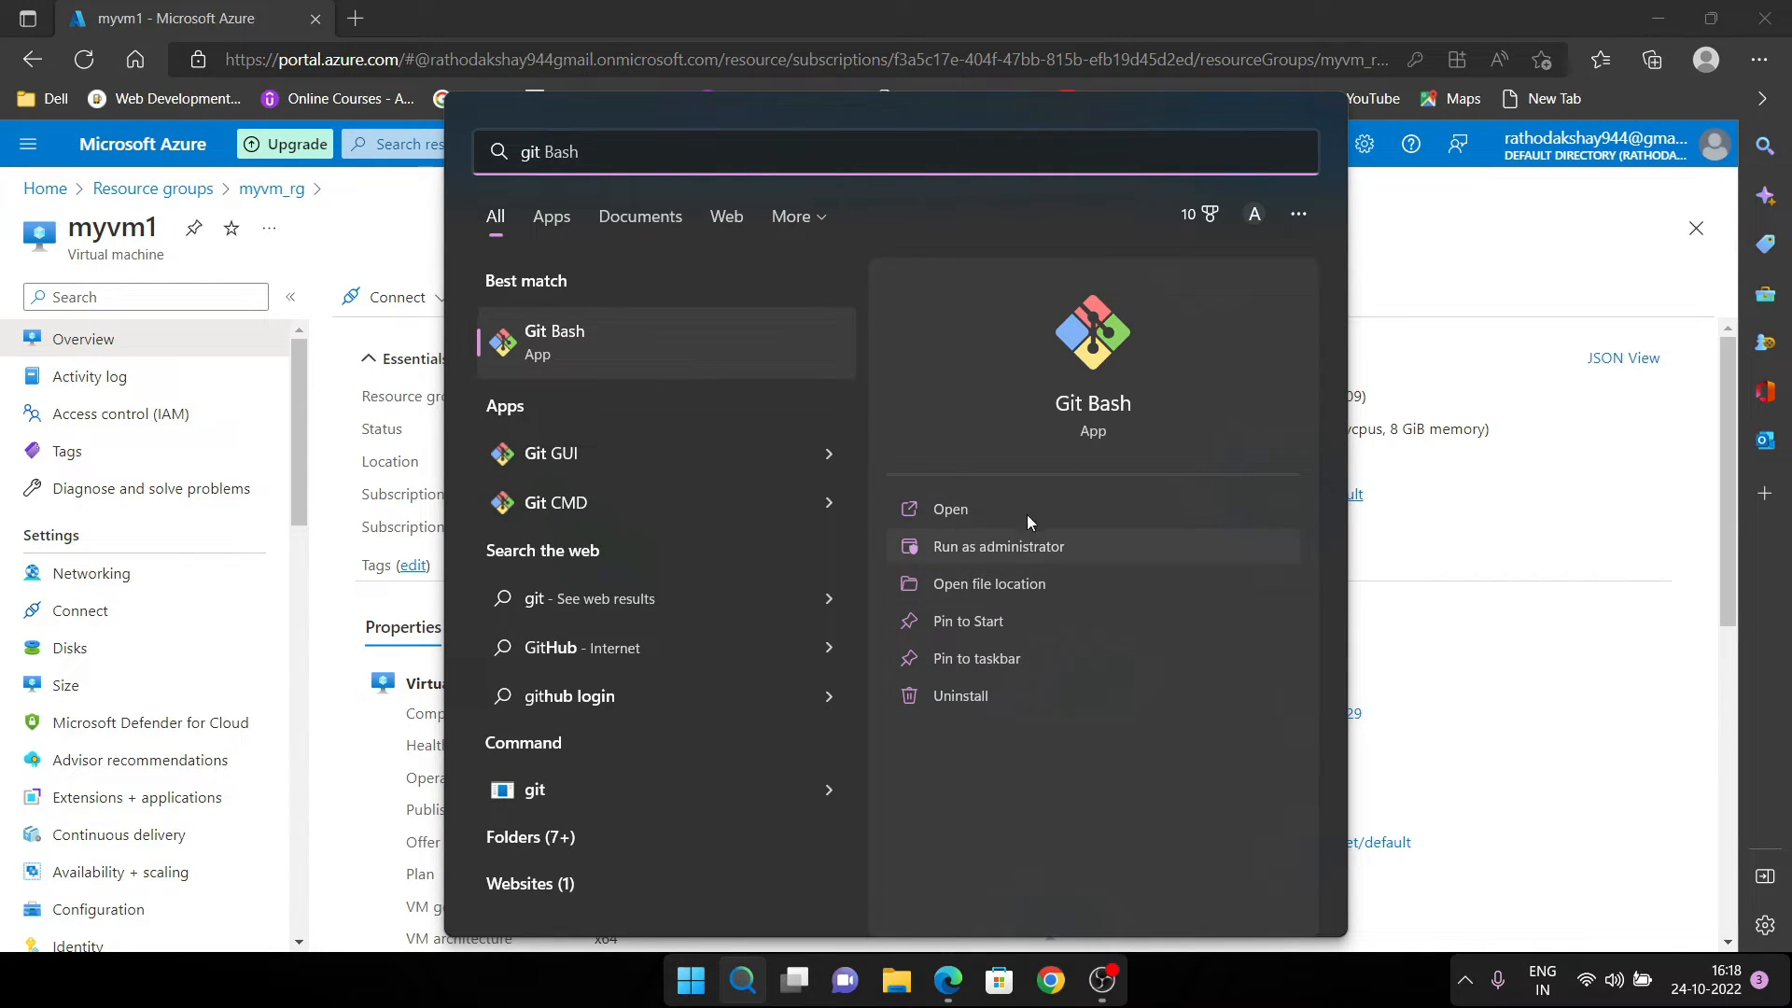
{"action": "left_click", "coordinate": [987, 505]}
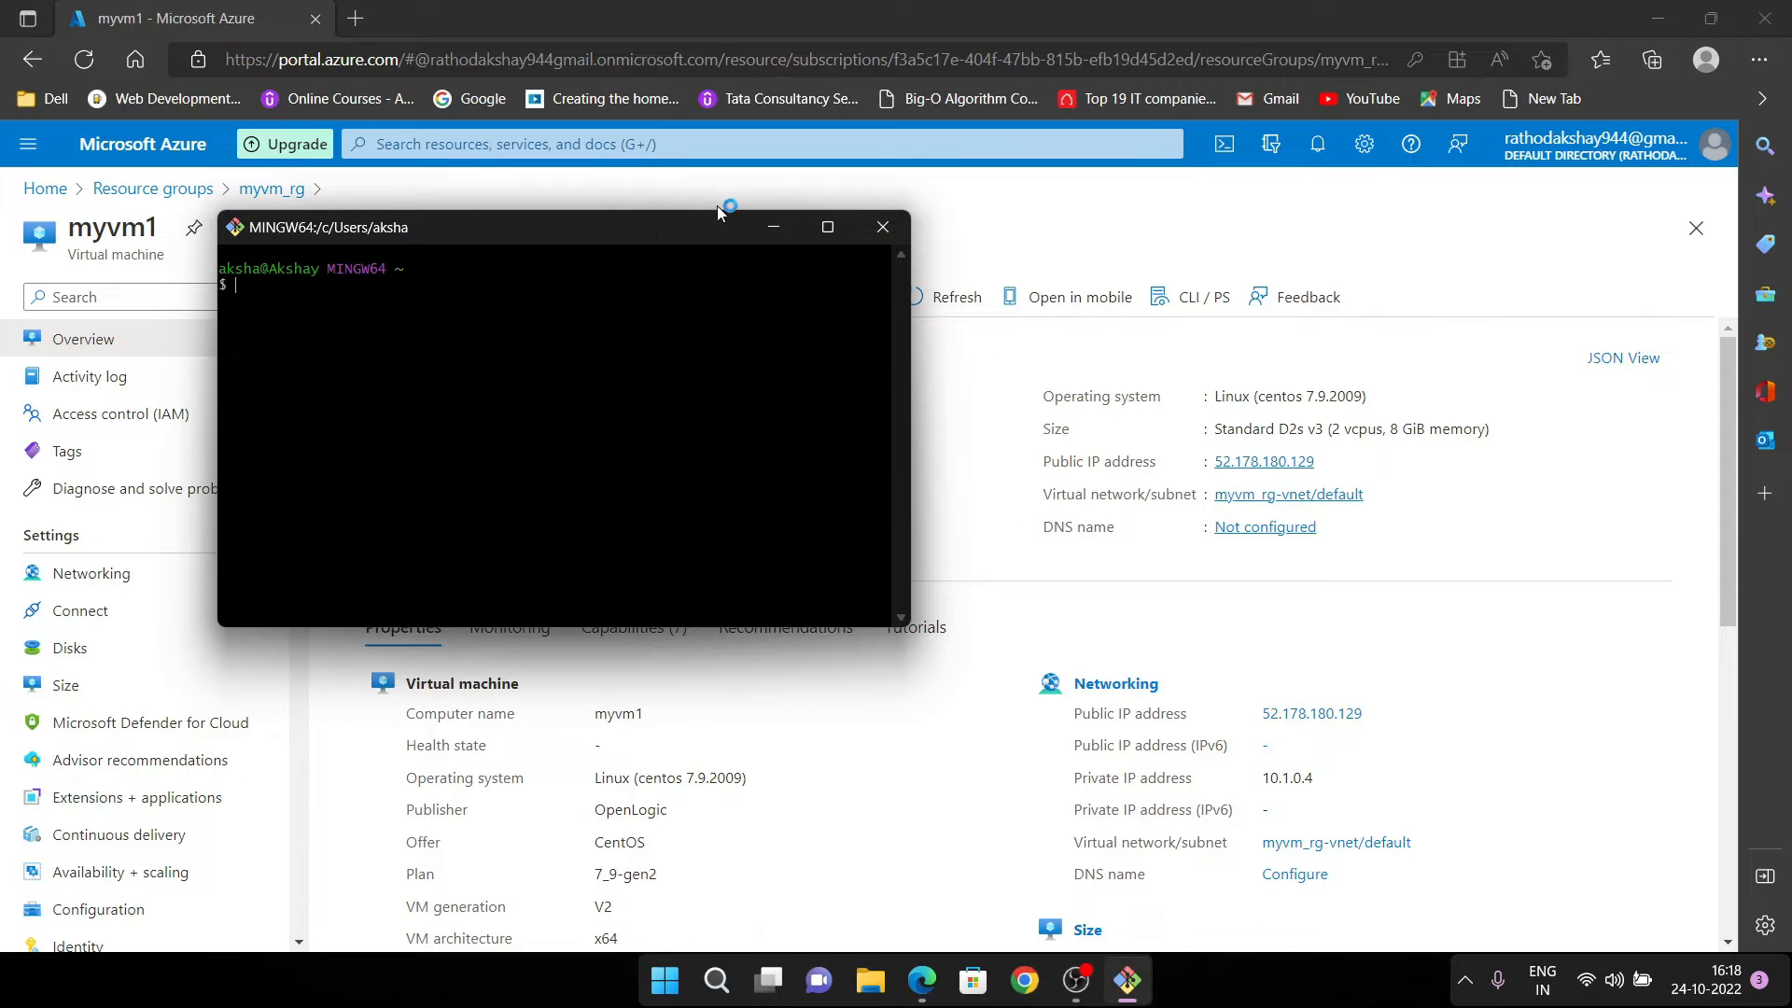
{"action": "left_click_drag", "start_coordinate": [645, 229], "coordinate": [1342, 397]}
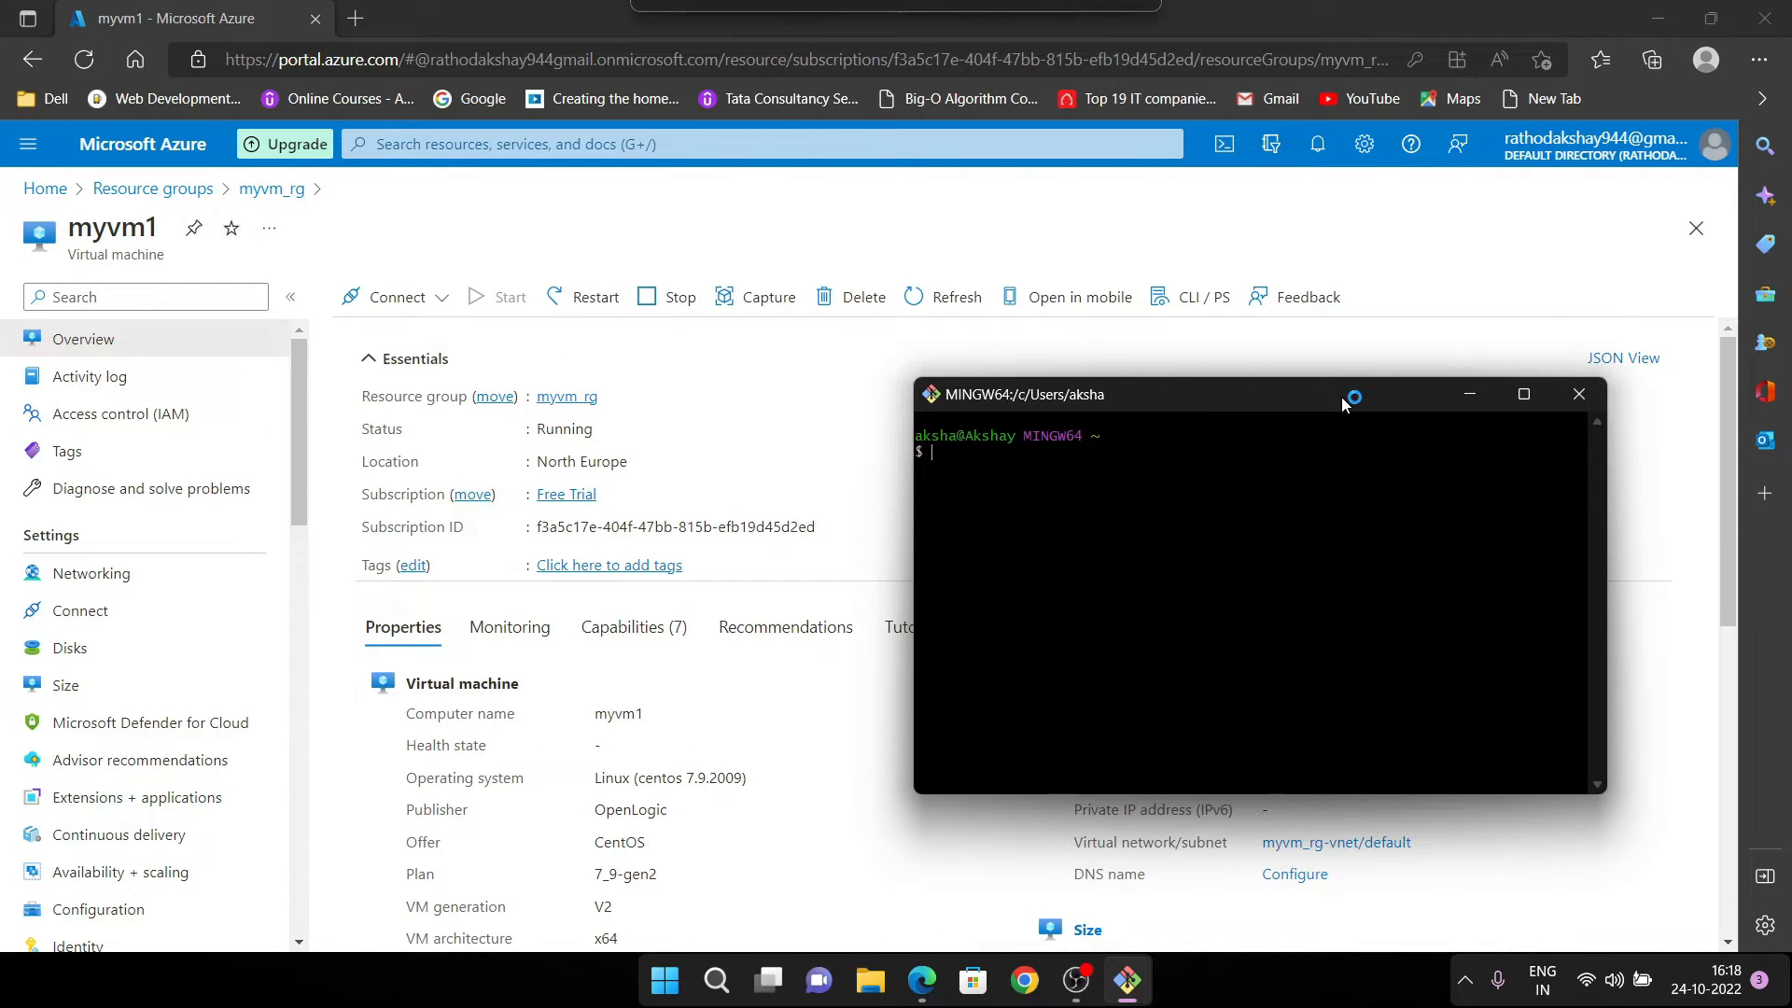
{"action": "scroll", "coordinate": [1368, 528], "scroll_direction": "up", "scroll_amount": 4}
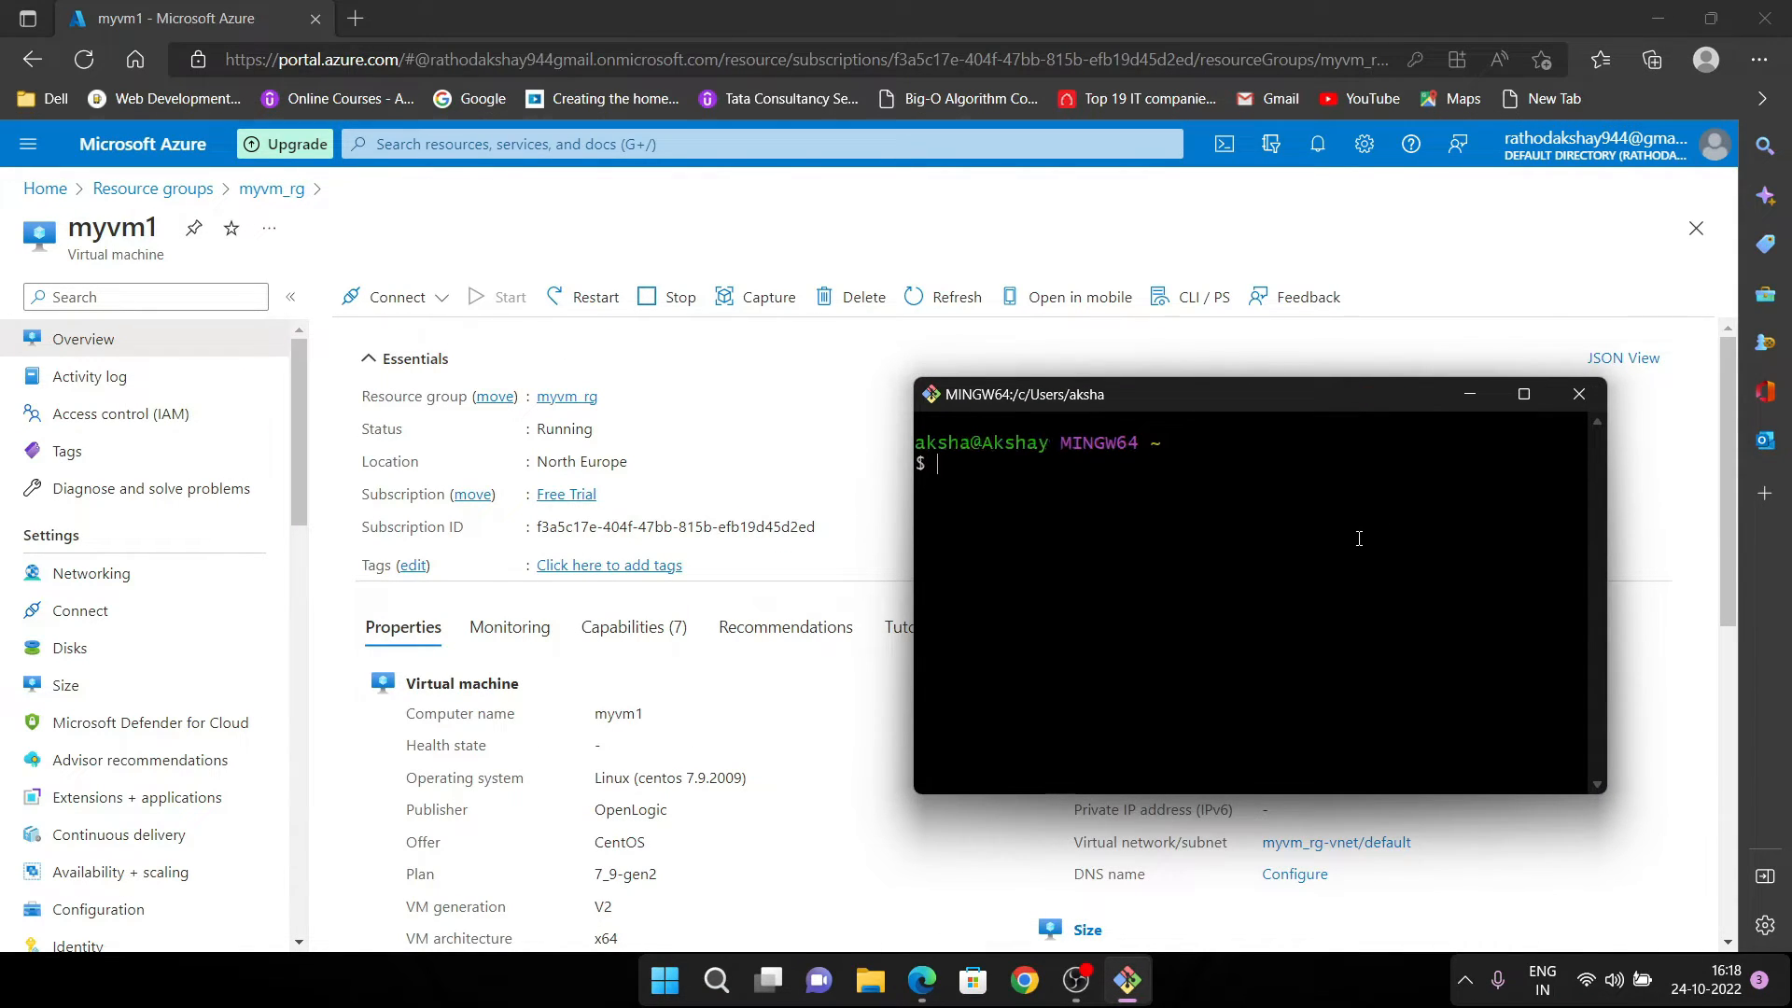
{"action": "left_click_drag", "start_coordinate": [1279, 394], "coordinate": [597, 282]}
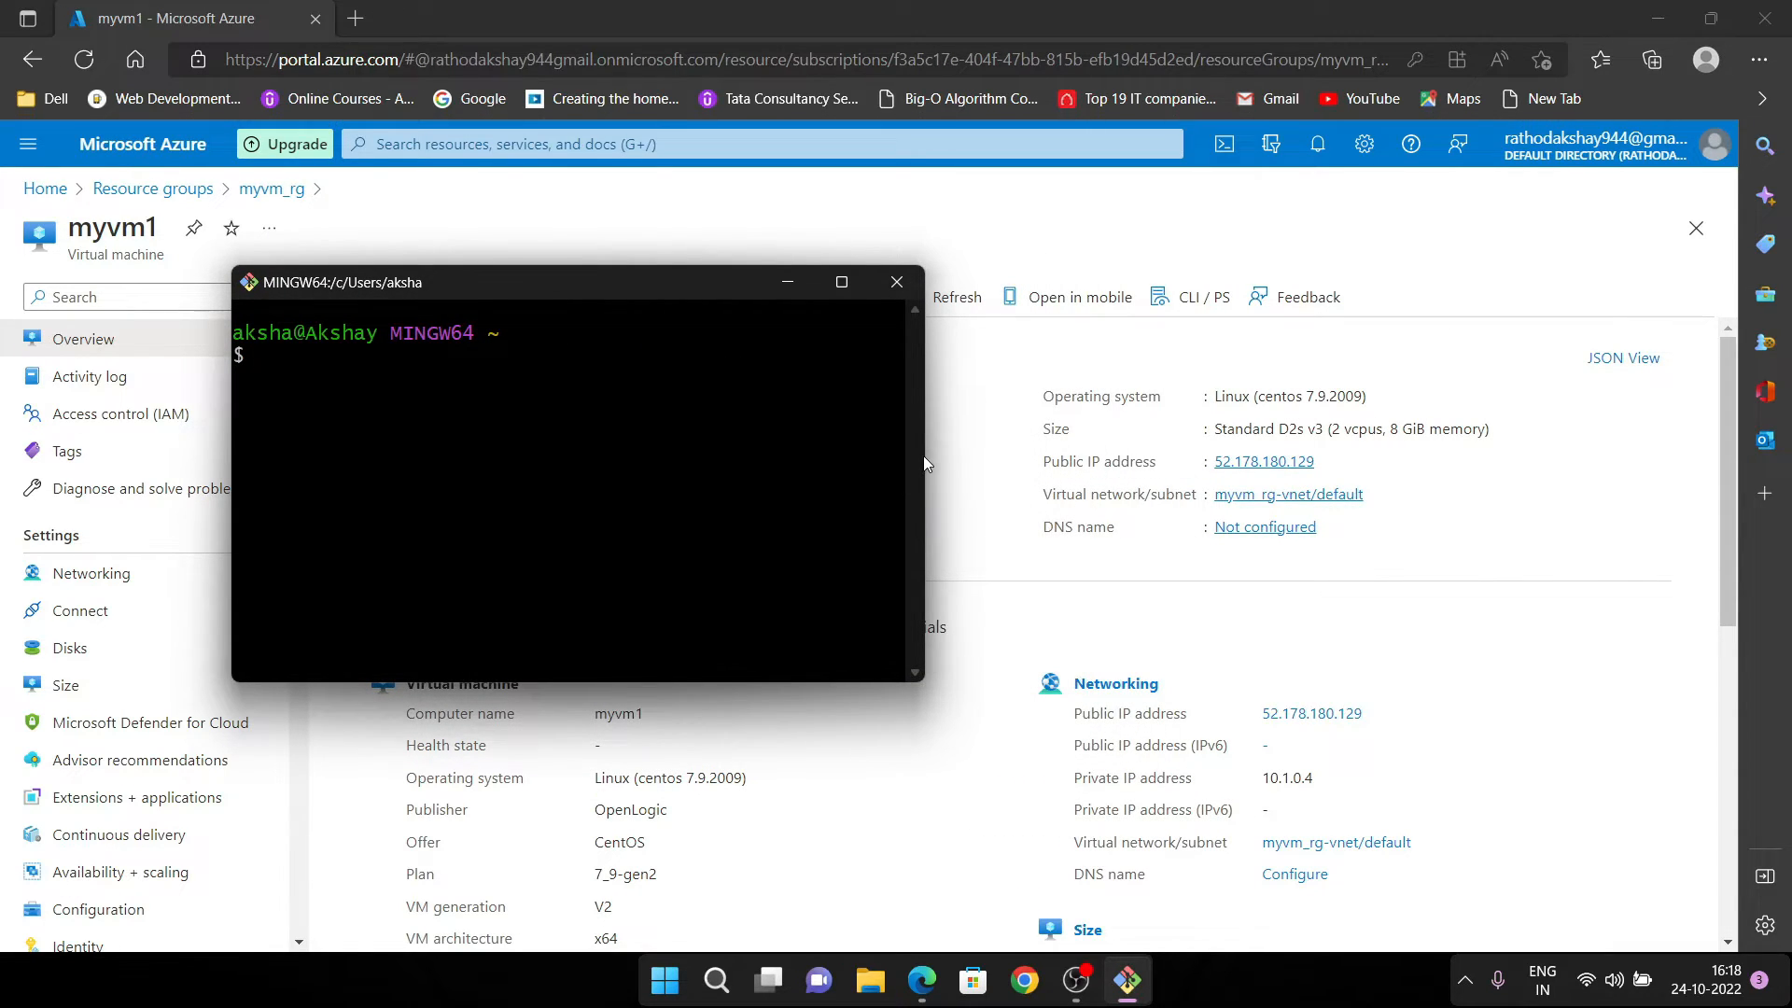
{"action": "left_click_drag", "start_coordinate": [922, 464], "coordinate": [1235, 462]}
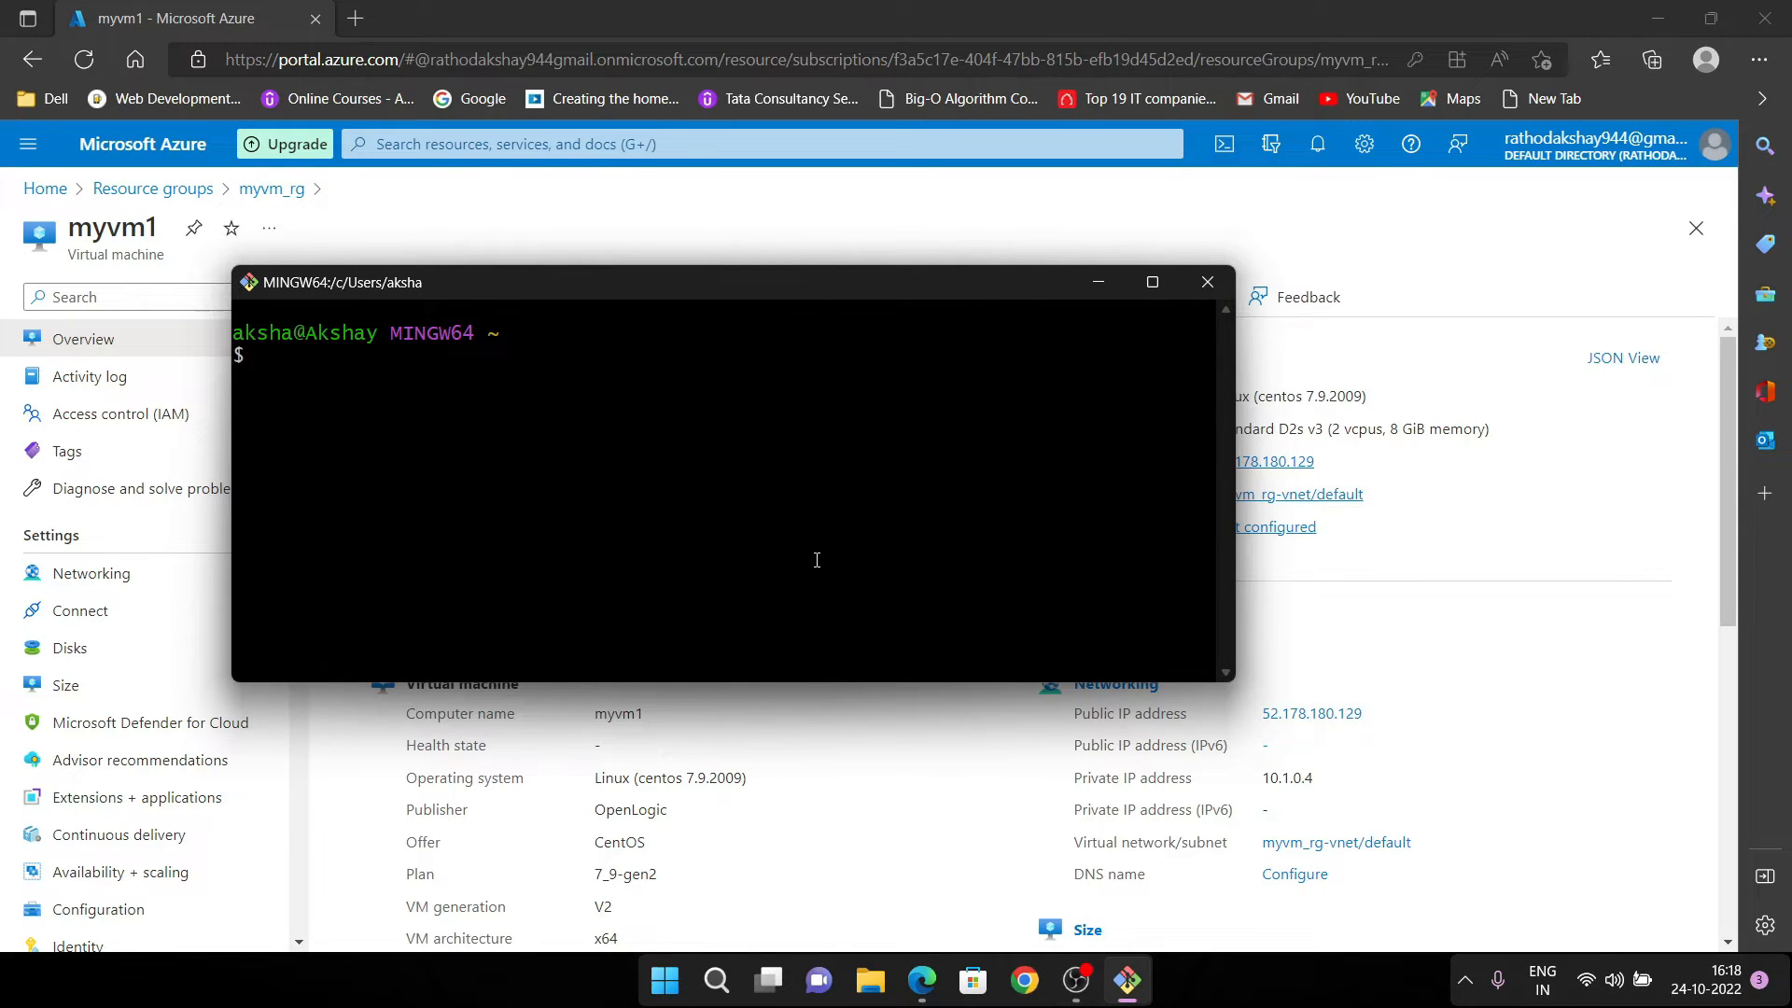
{"action": "left_click_drag", "start_coordinate": [813, 260], "coordinate": [655, 306]}
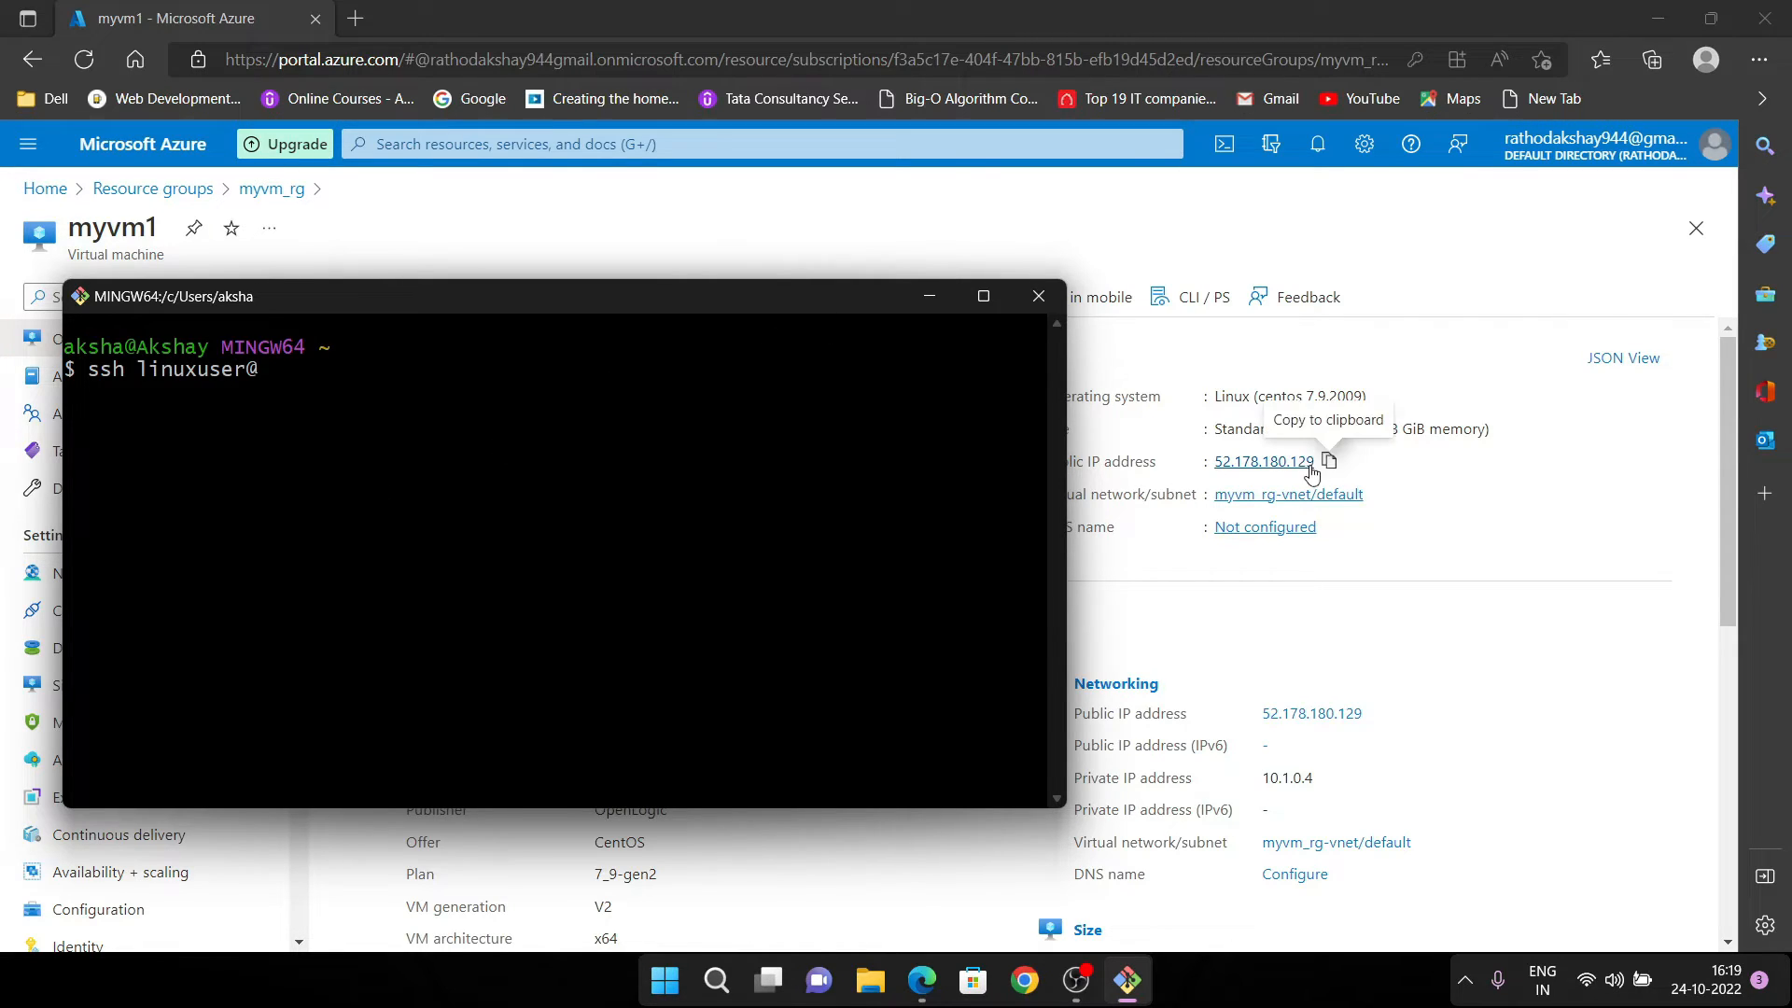
{"action": "left_click", "coordinate": [1327, 461]}
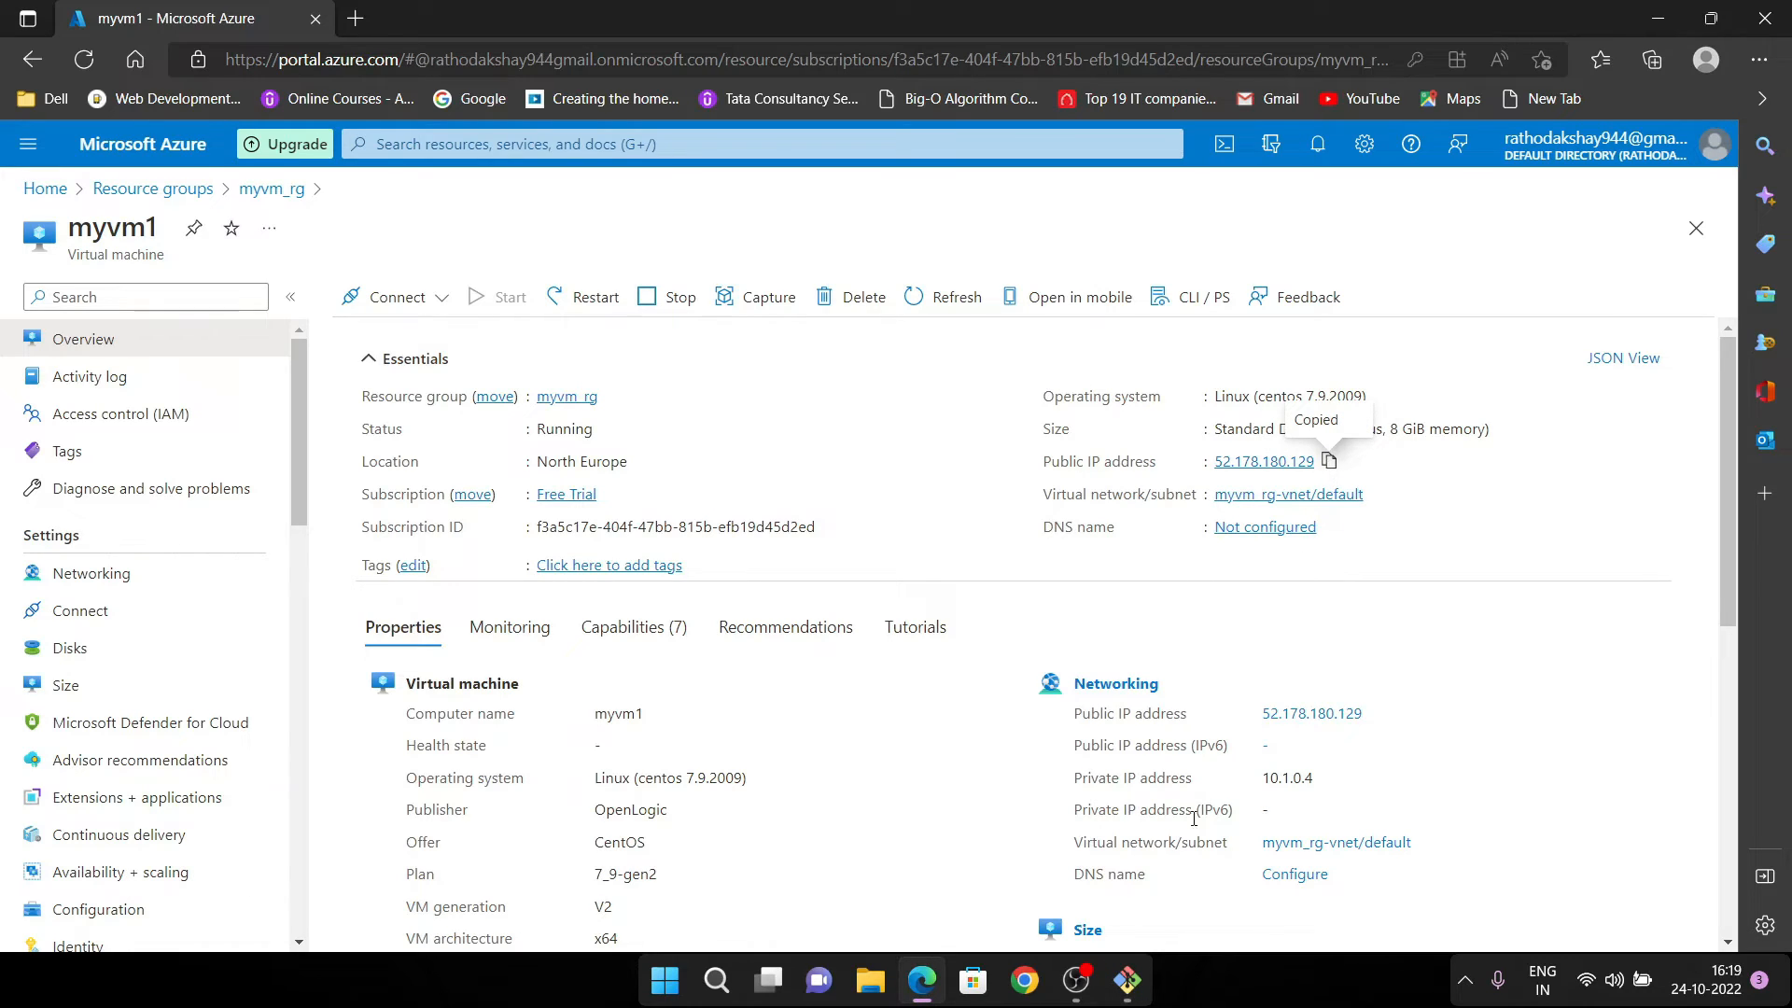
{"action": "left_click", "coordinate": [1127, 980]}
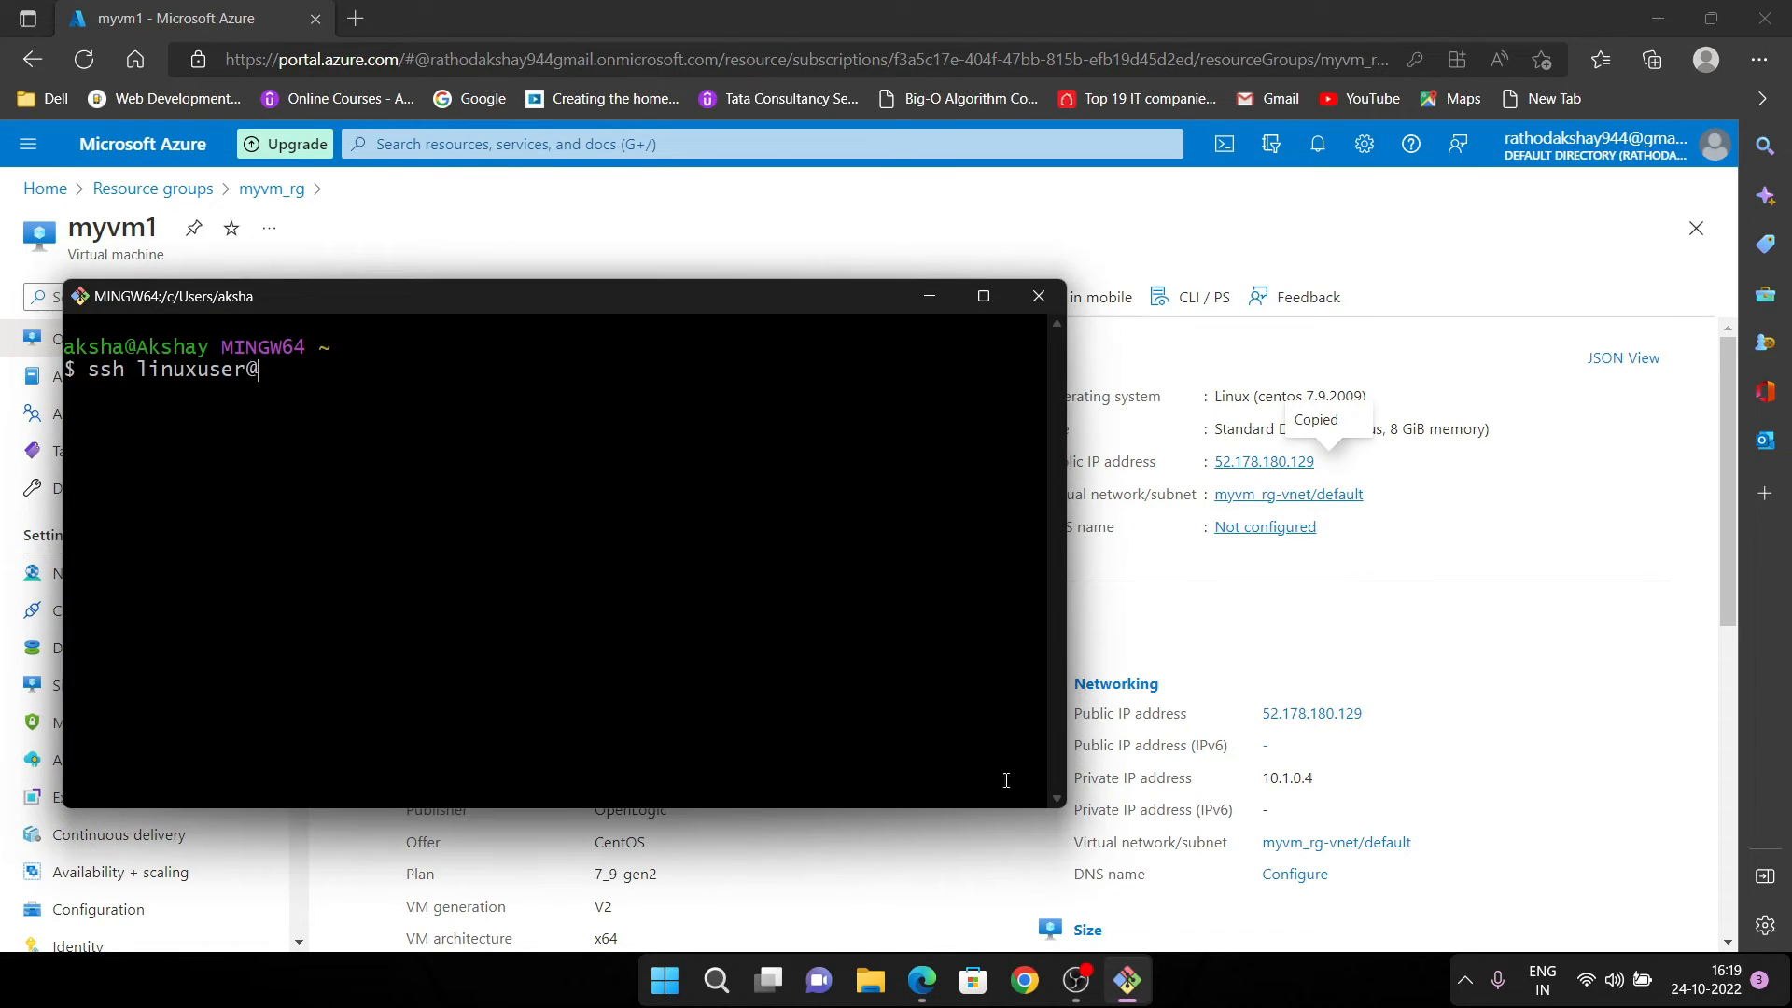
{"action": "right_click", "coordinate": [297, 364]}
{"action": "left_click", "coordinate": [401, 442]}
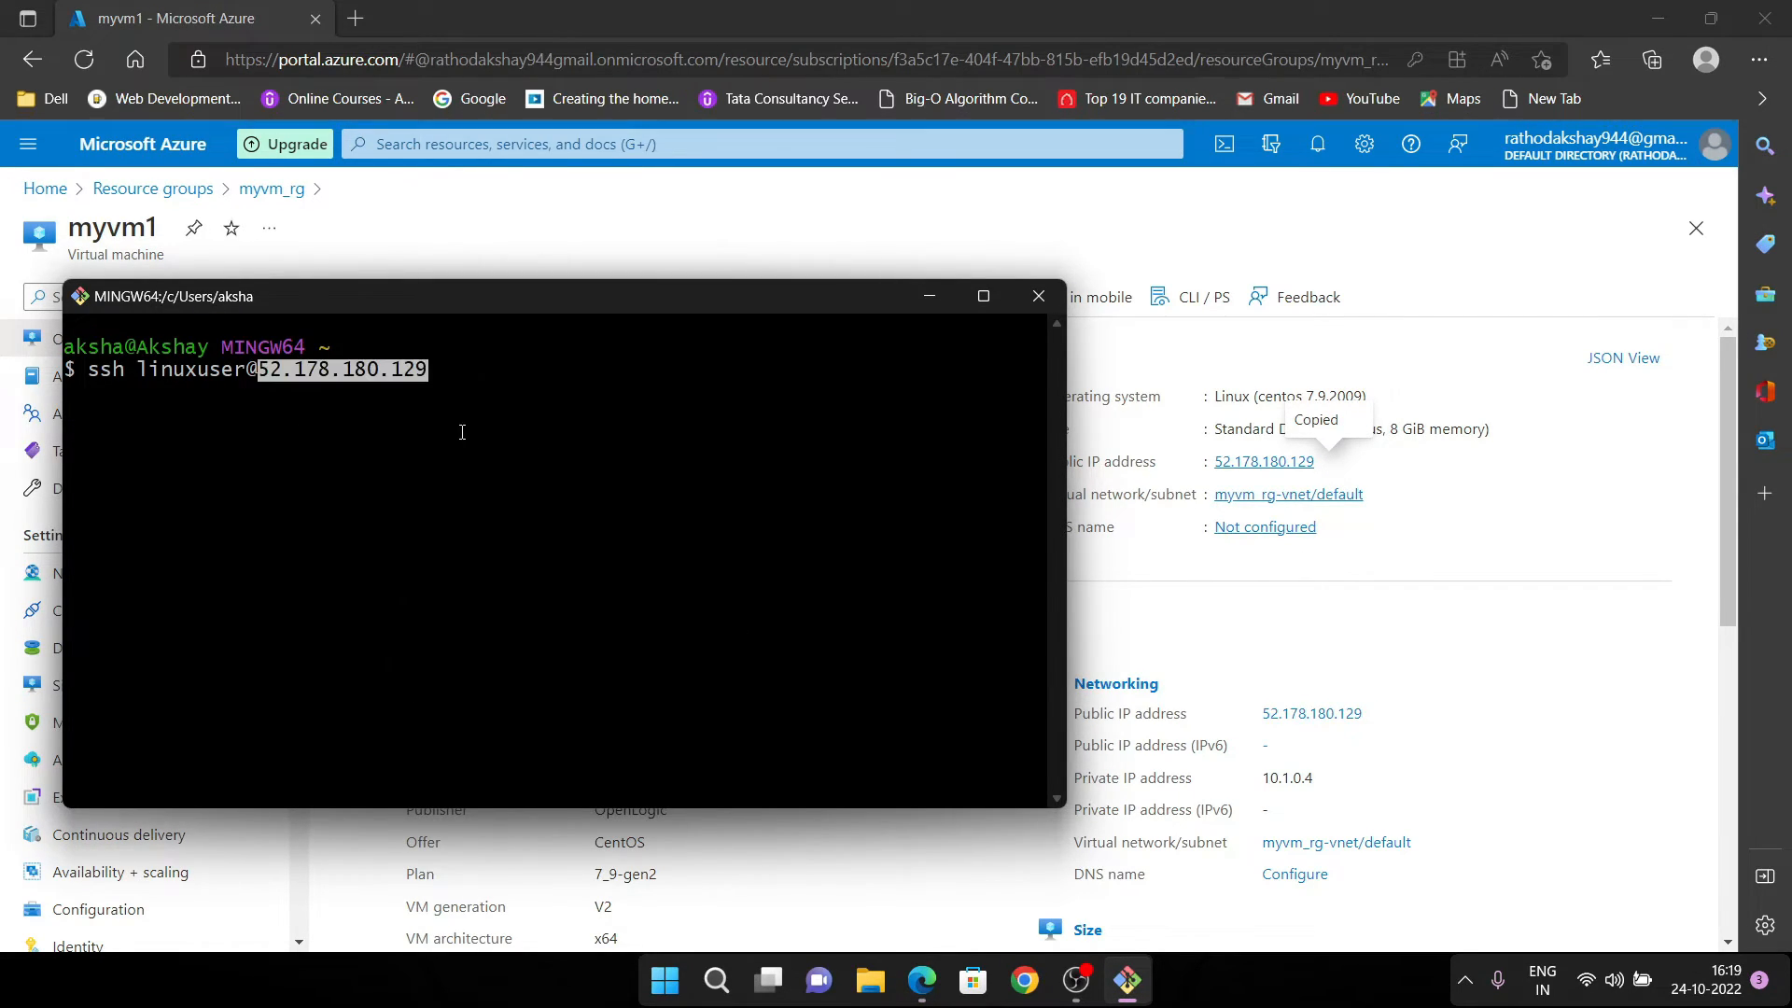
{"action": "key", "text": "Return"}
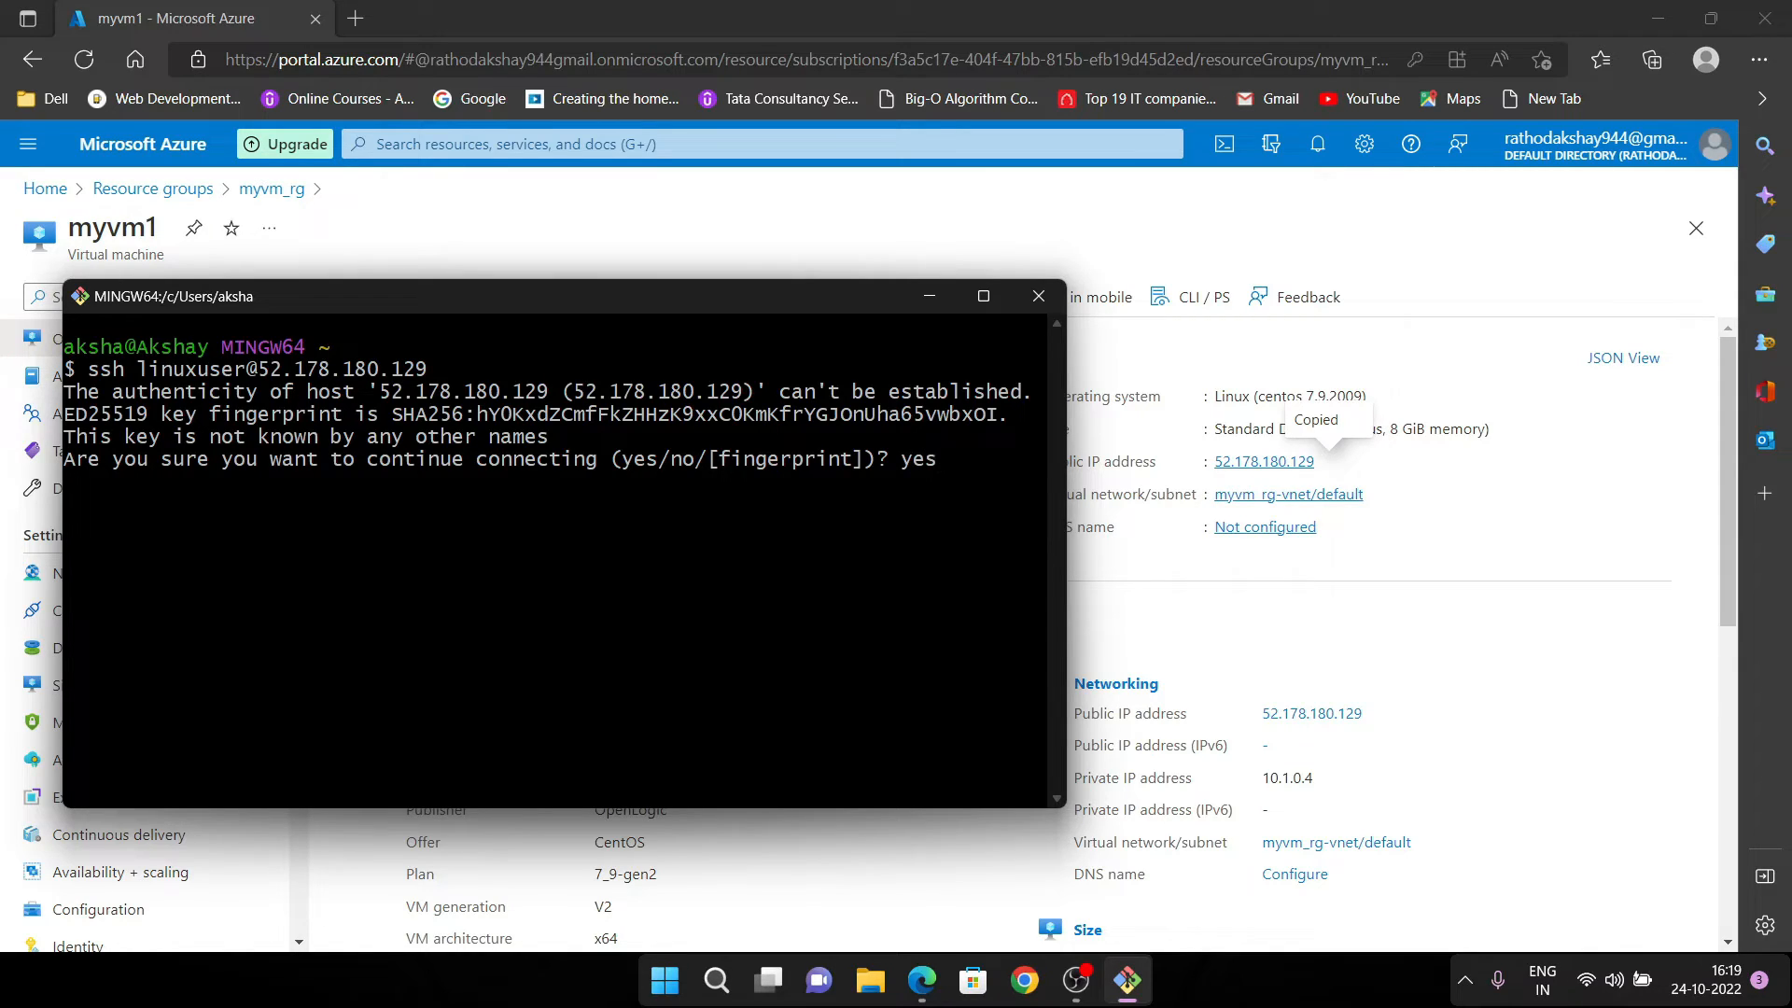
{"action": "key", "text": "Return"}
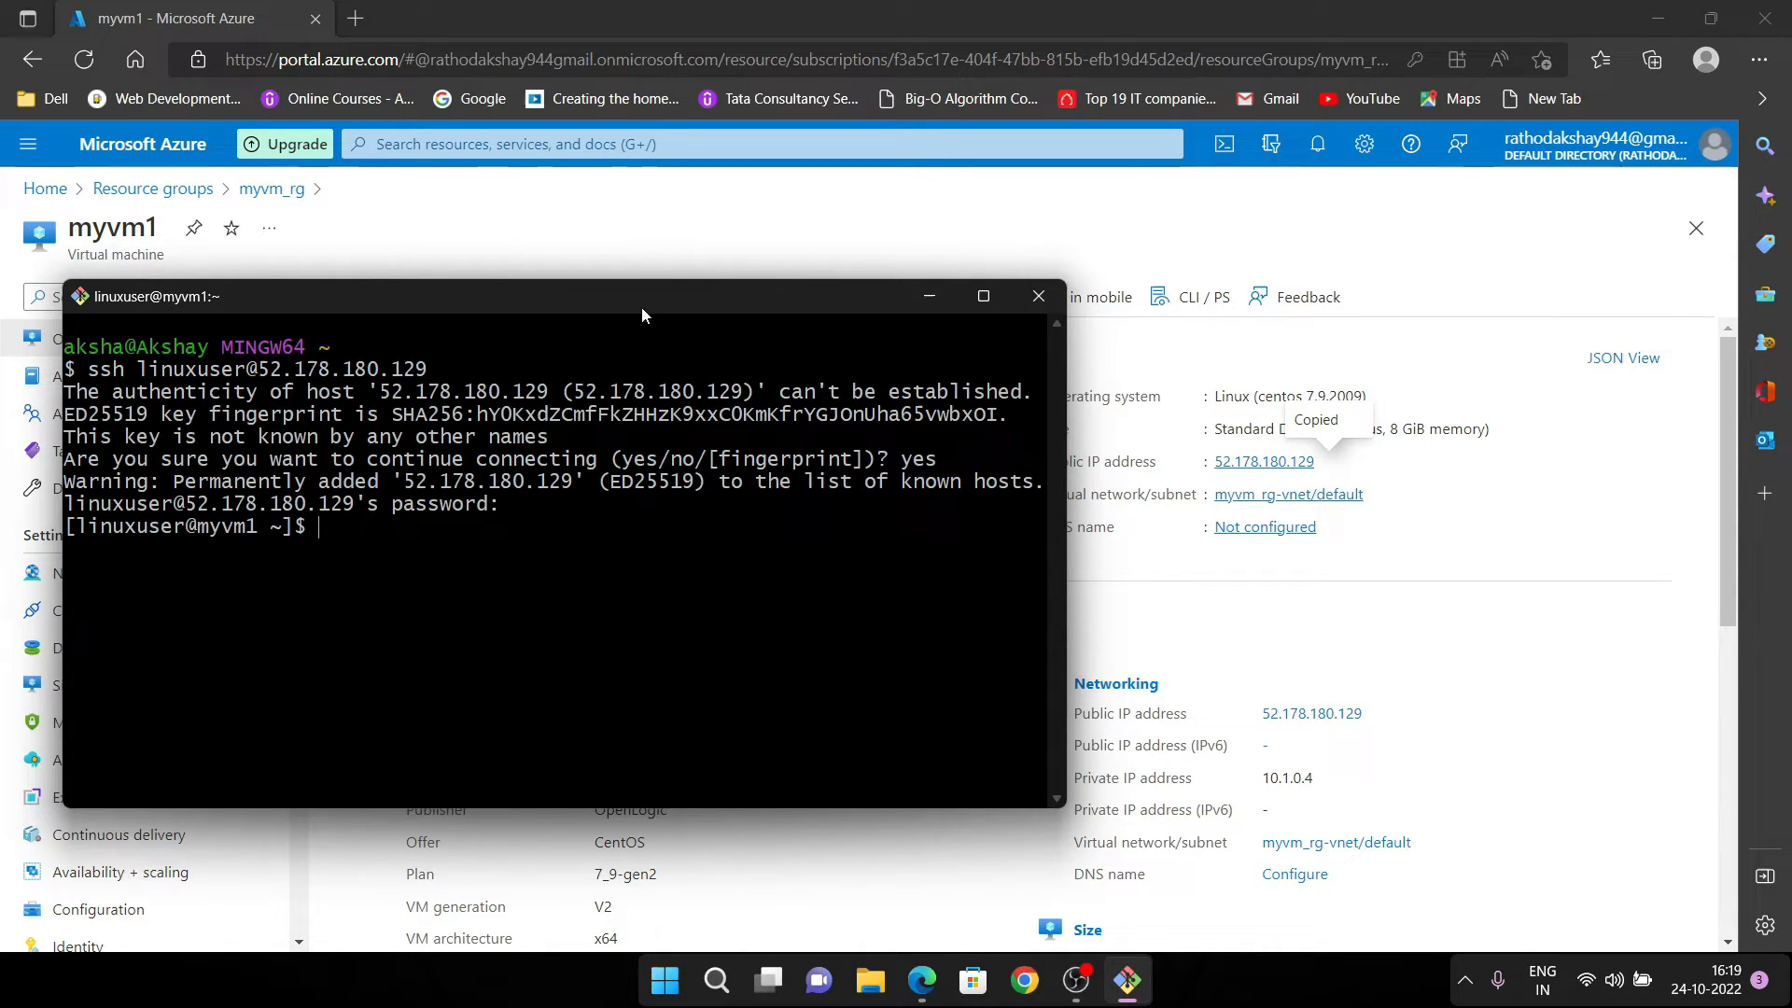
Run whoami to check the logged-in user, and try to switch to root with su -, entering the password
{"action": "left_click_drag", "start_coordinate": [641, 304], "coordinate": [826, 283]}
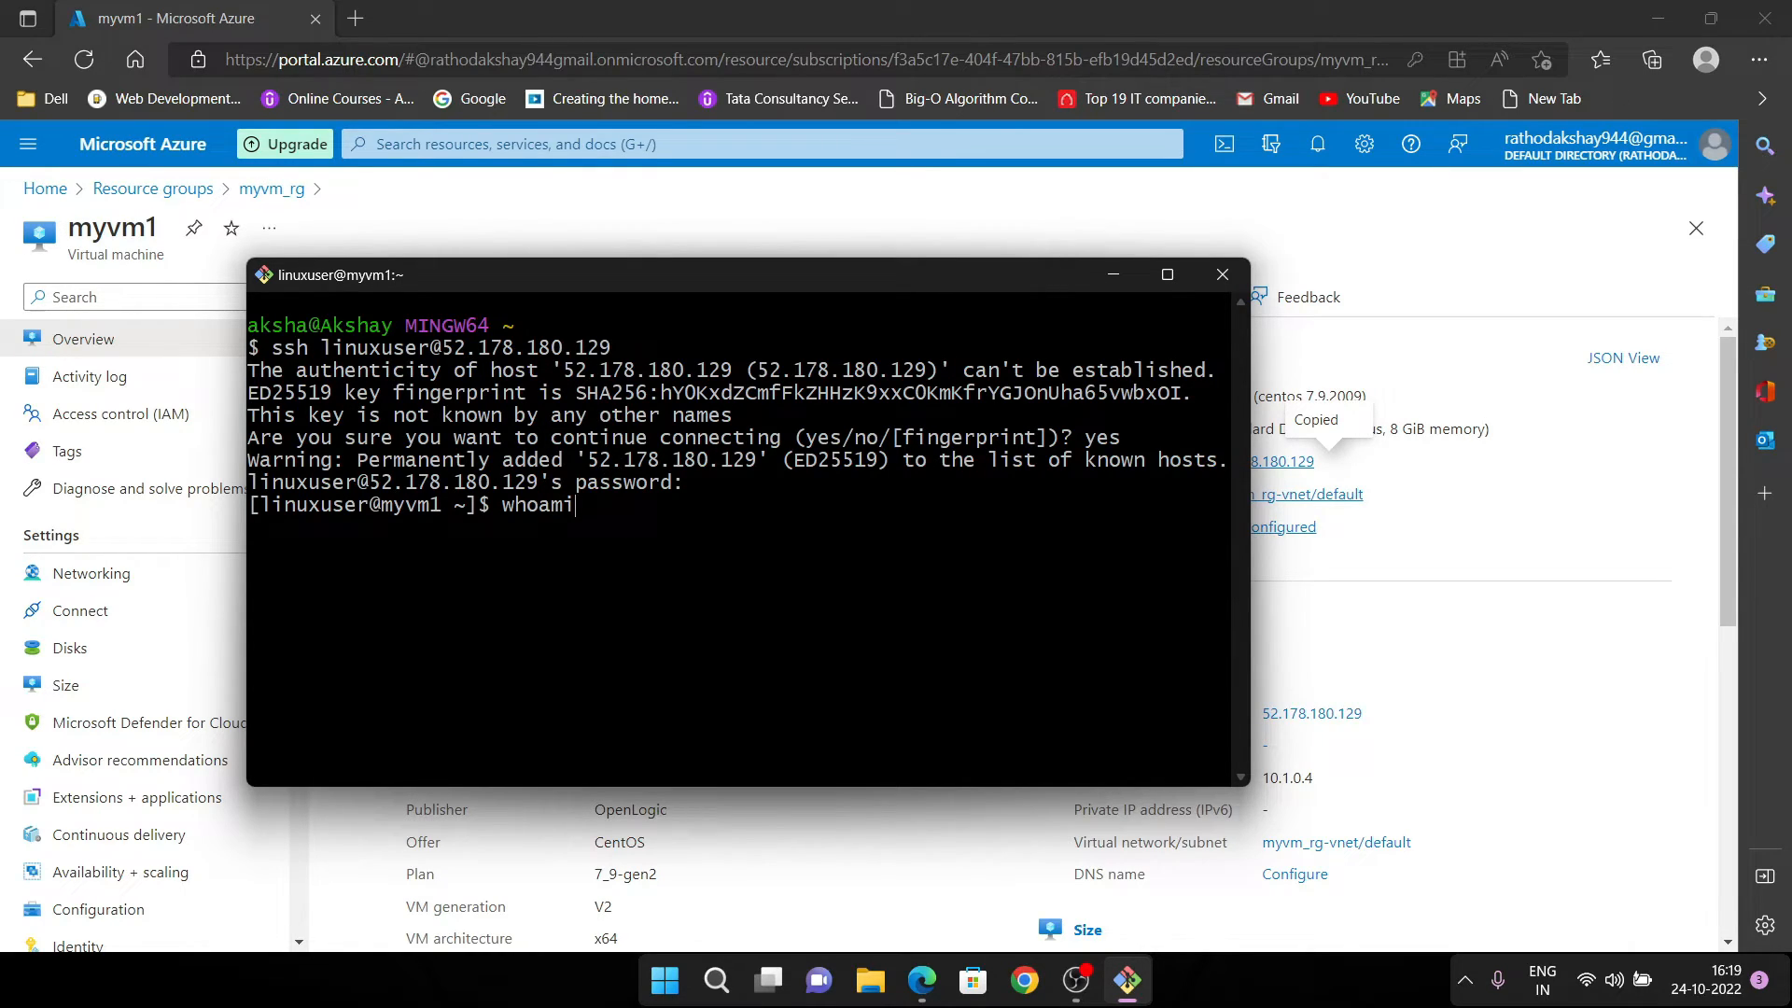
{"action": "key", "text": "Return"}
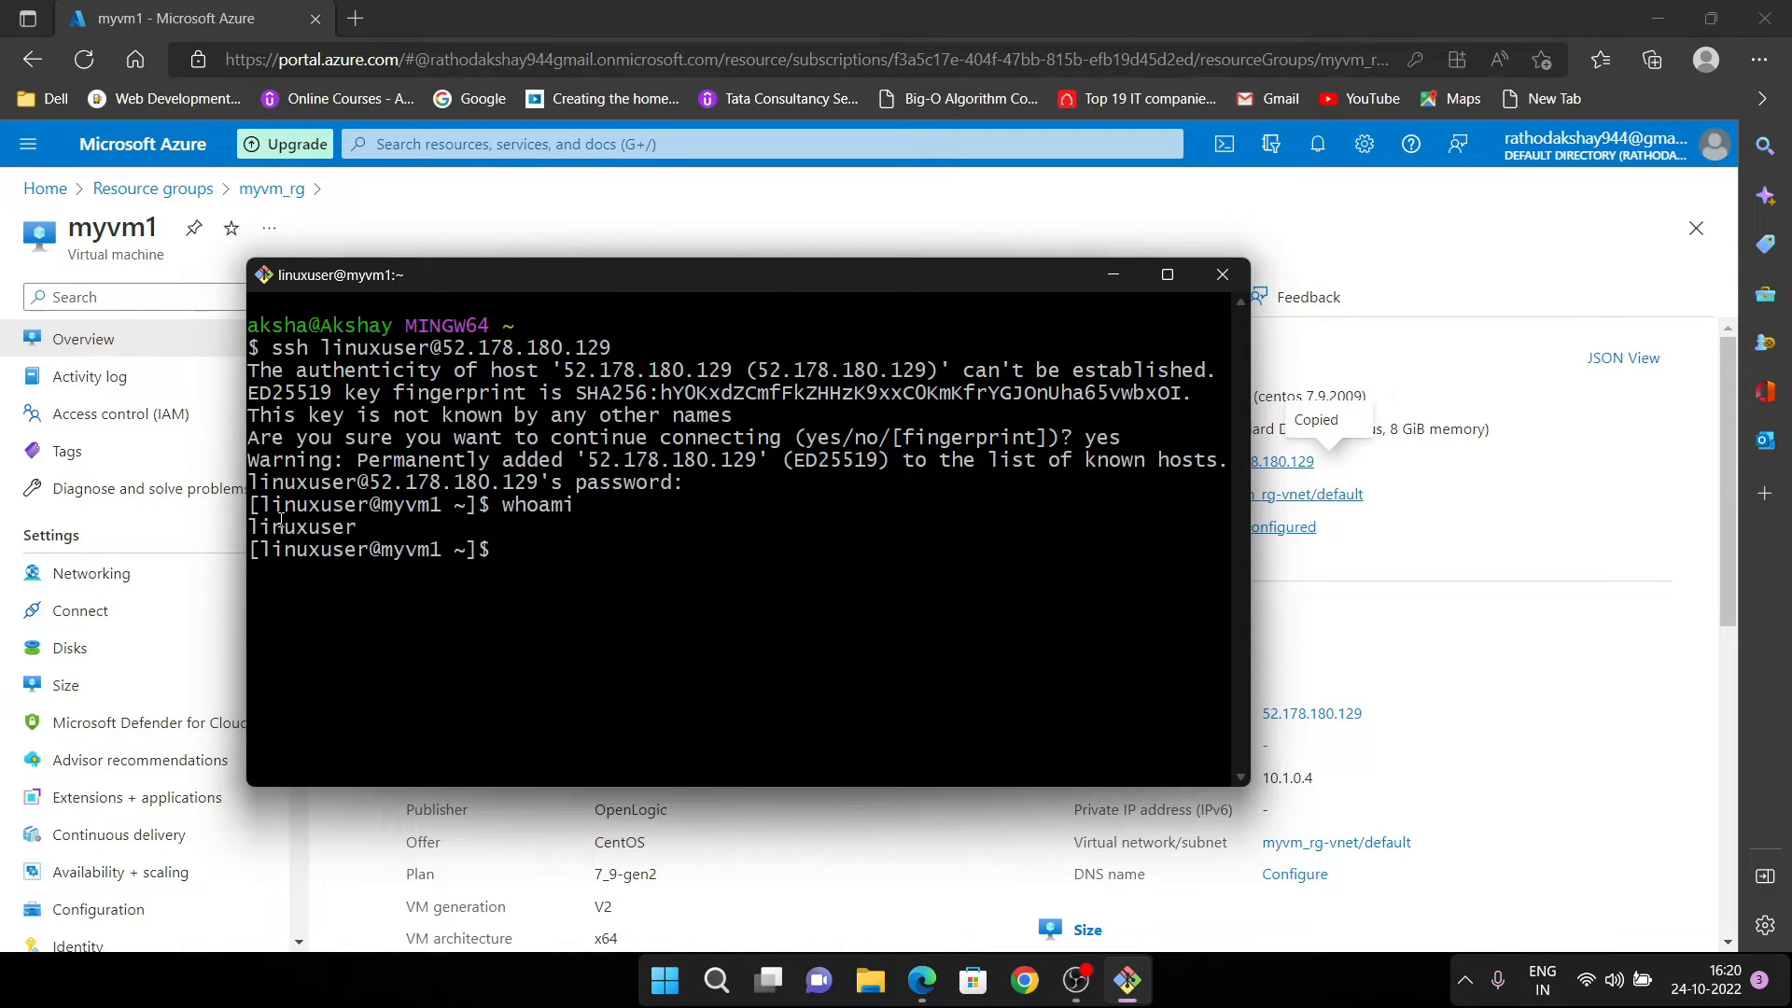
{"action": "double_click", "coordinate": [311, 529]}
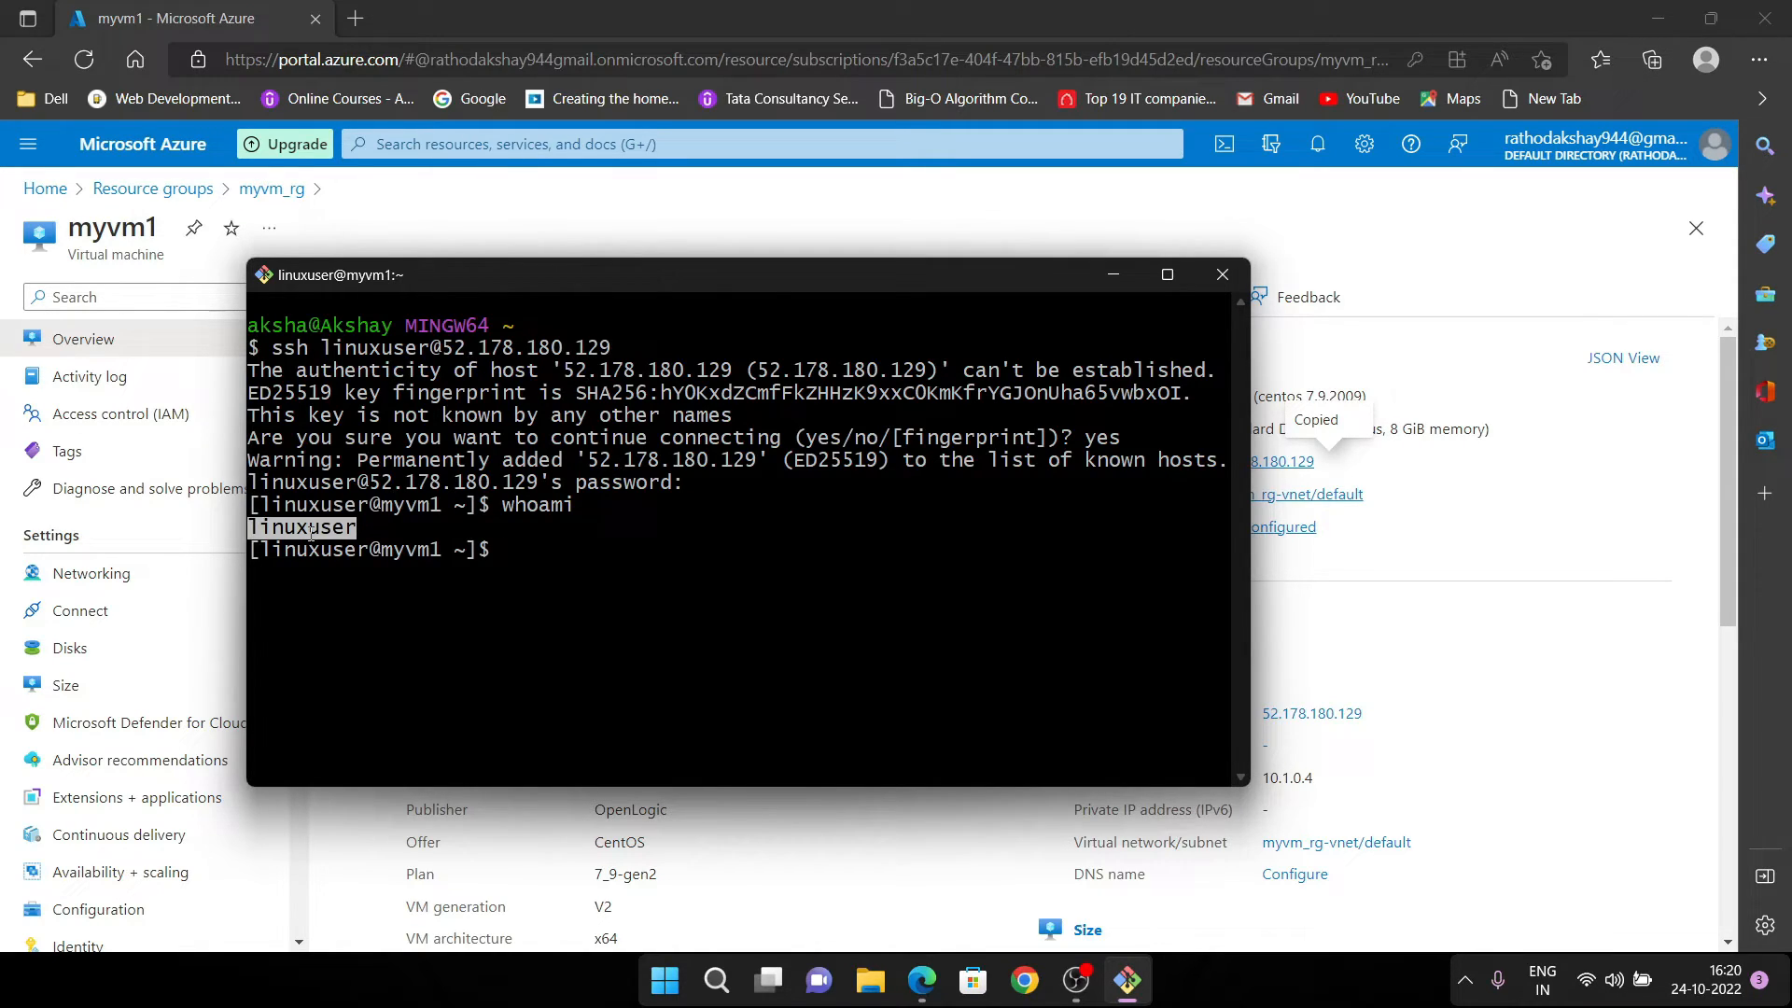
{"action": "left_click", "coordinate": [521, 551]}
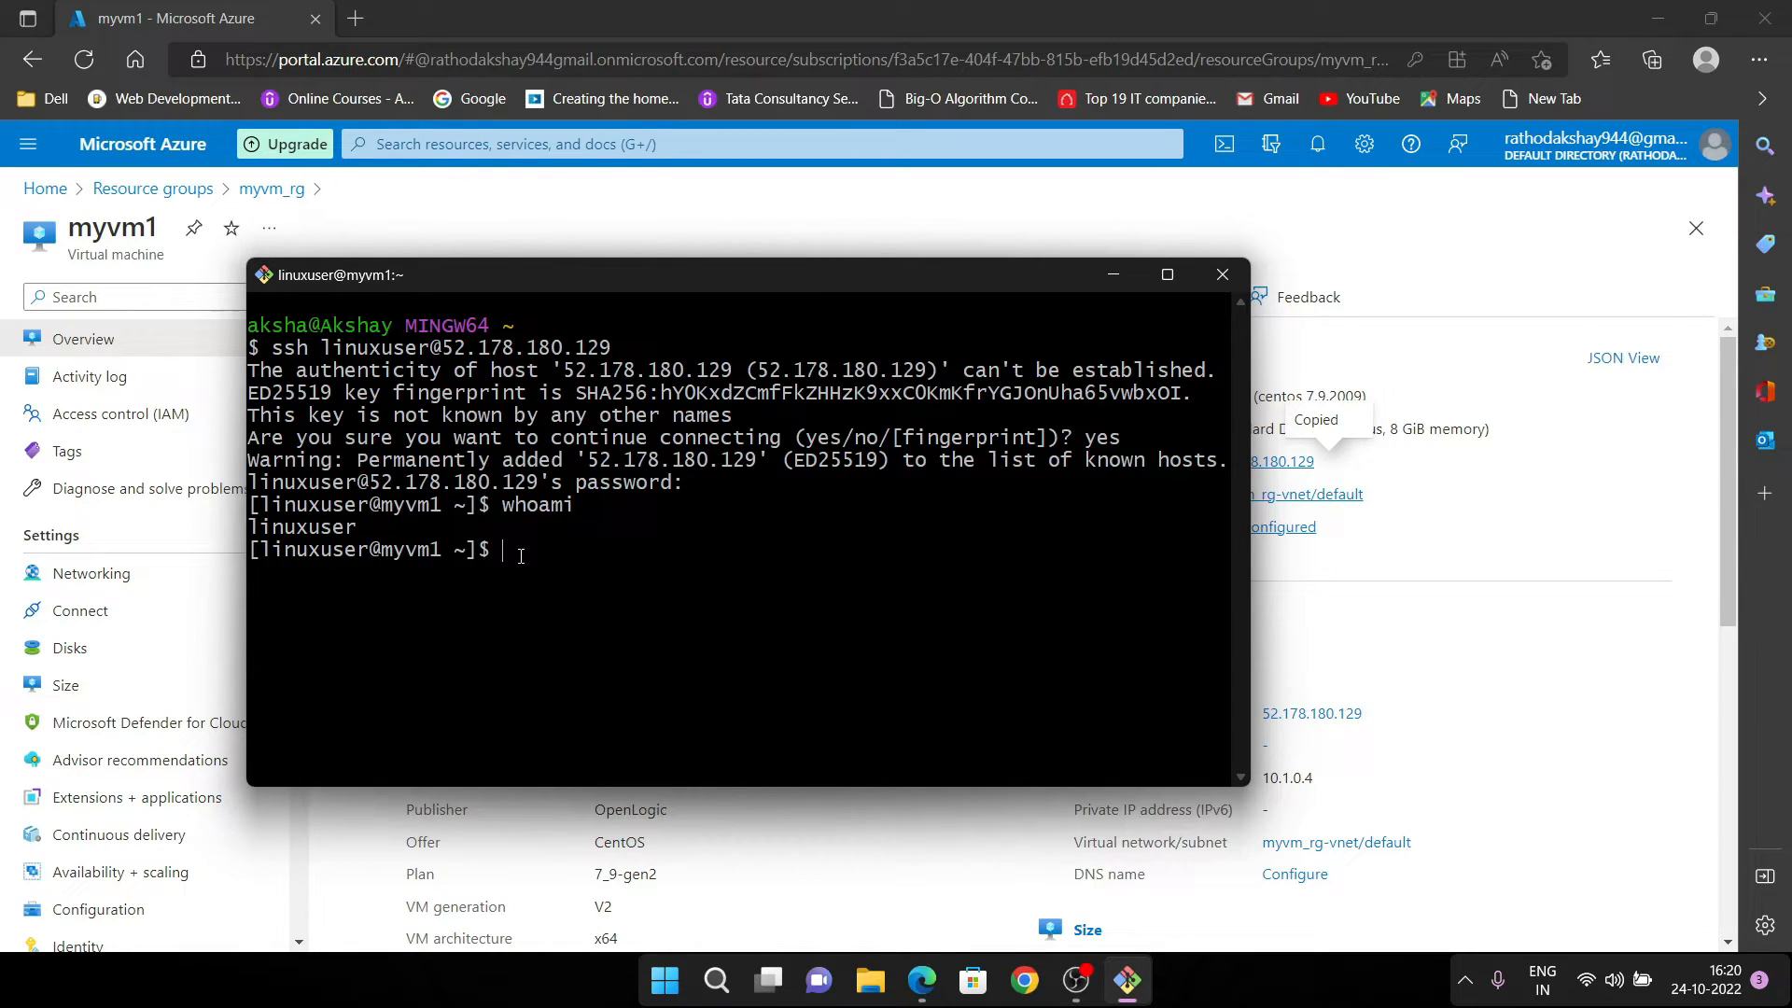
{"action": "type", "text": "su -"}
{"action": "key", "text": "Return"}
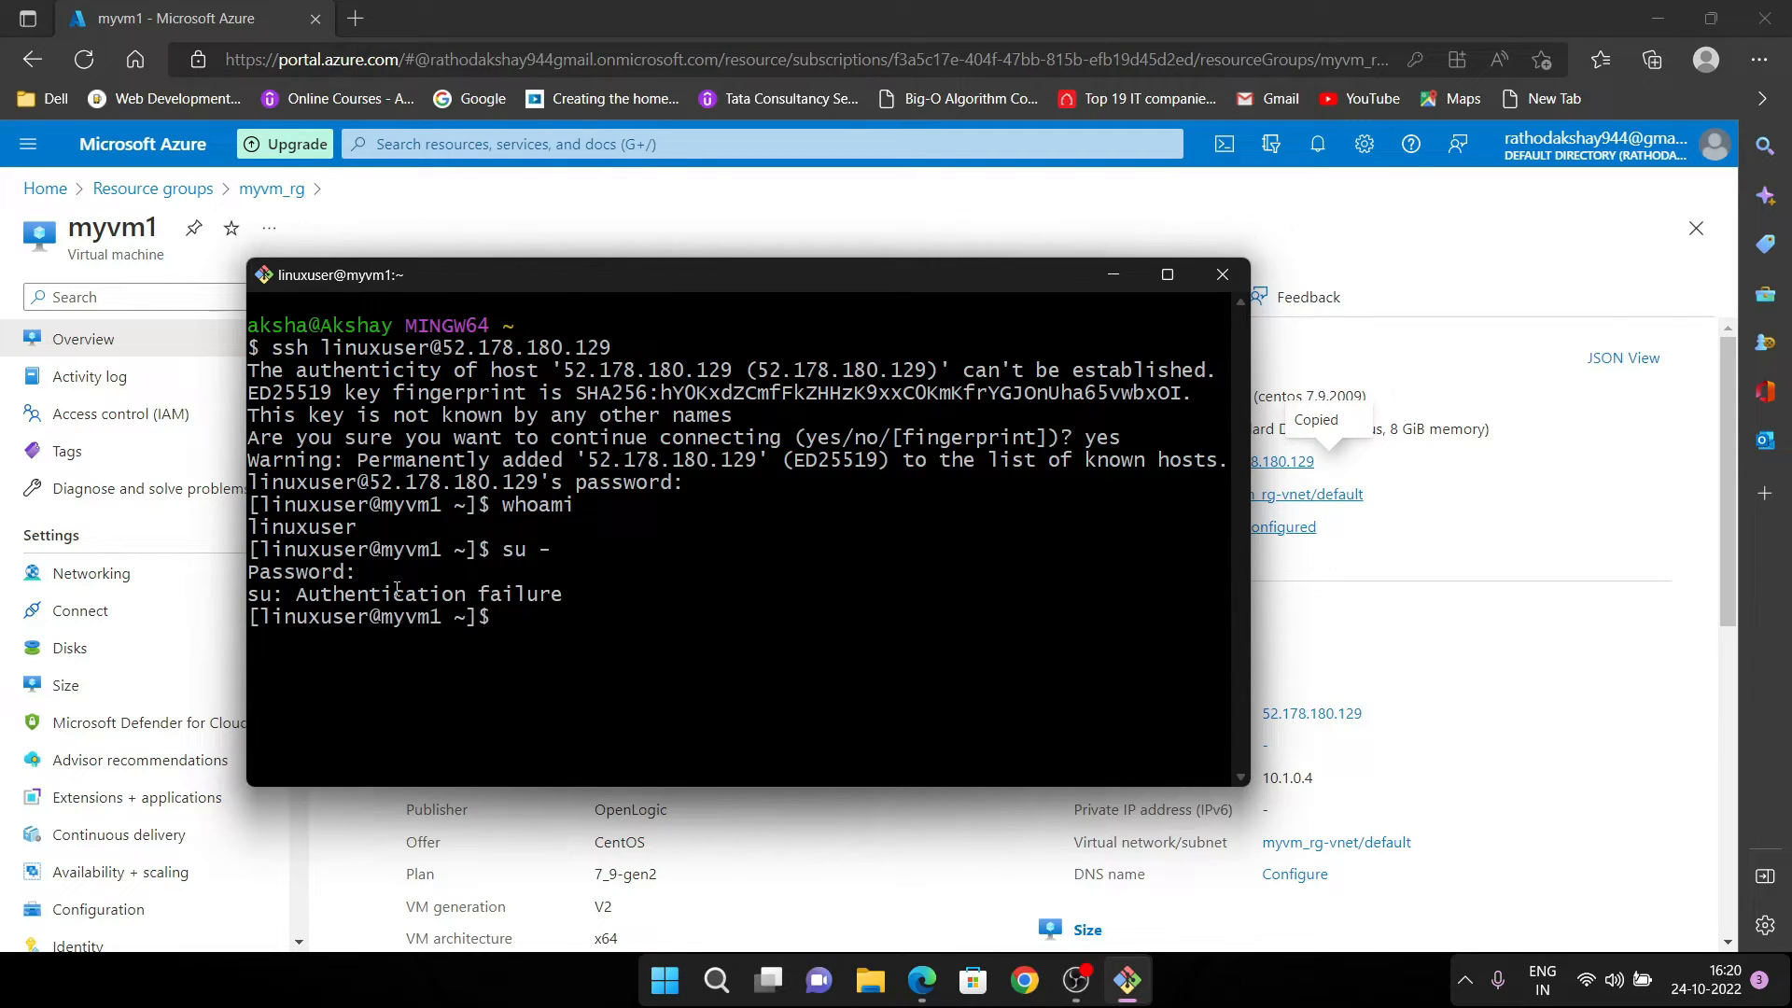
Change to the root directory with cd / and look over its contents with ls -l
{"action": "type", "text": "cd /"}
{"action": "key", "text": "Return"}
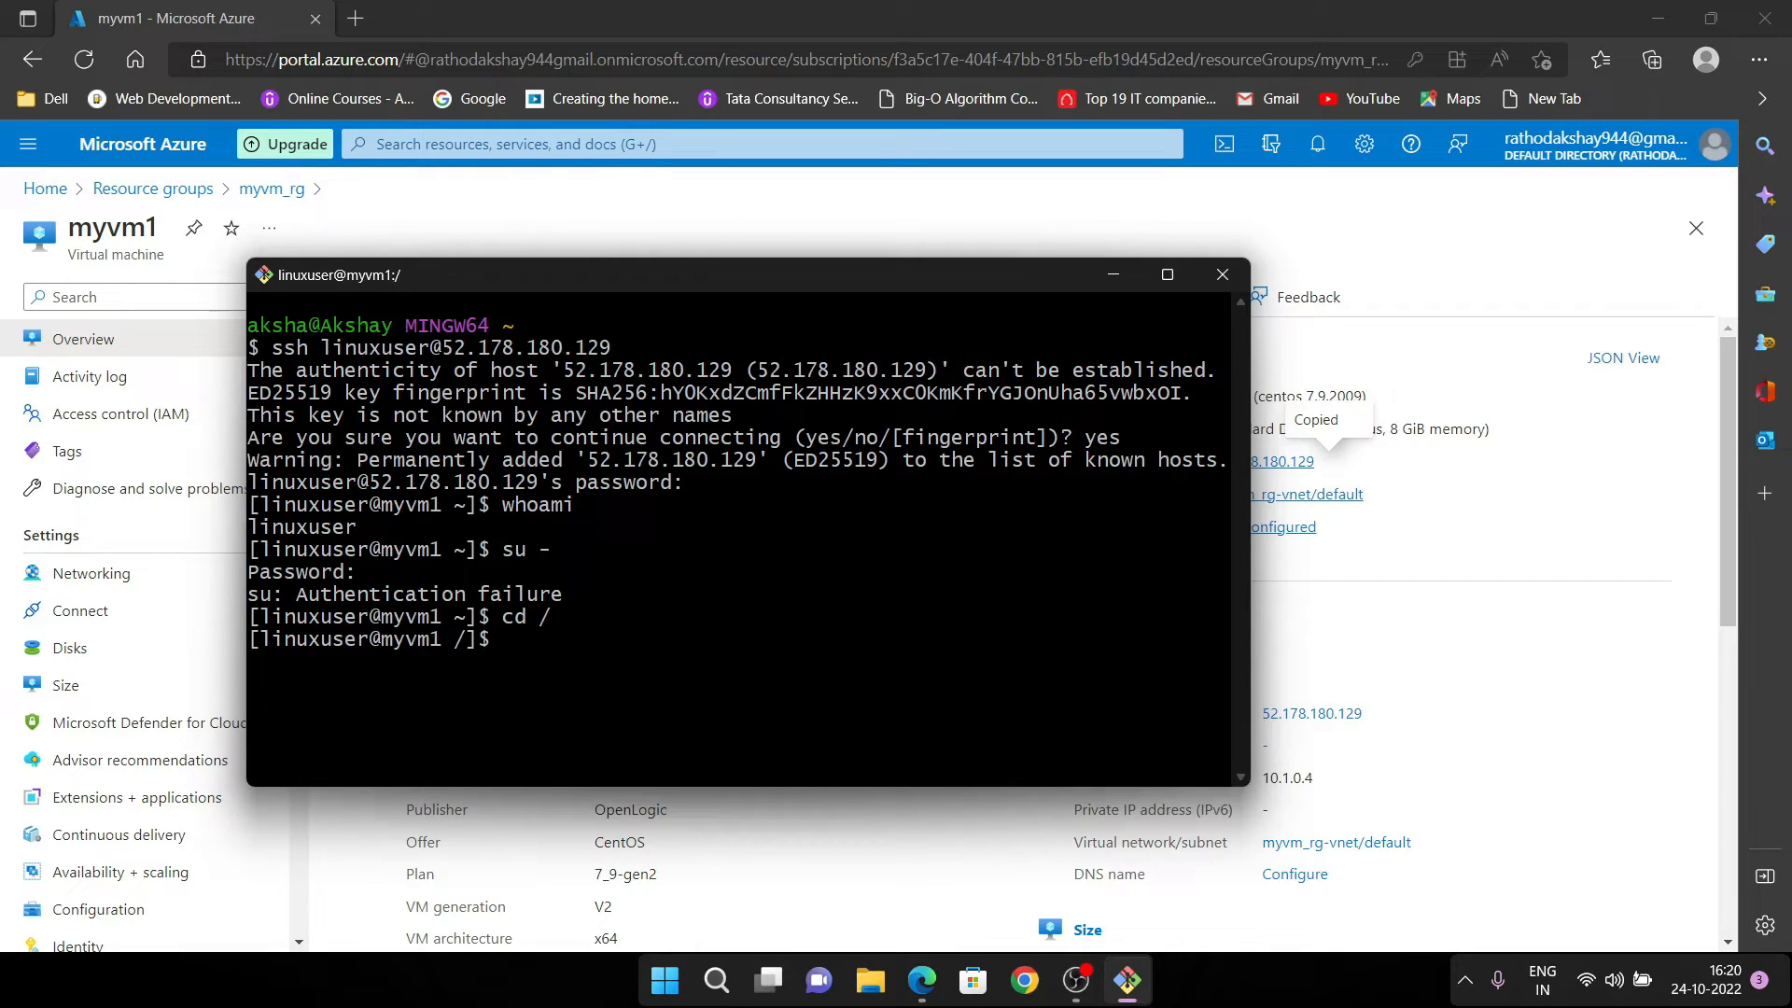
{"action": "type", "text": "ls n-l"}
{"action": "key", "text": "BackSpace"}
{"action": "key", "text": "BackSpace"}
{"action": "key", "text": "BackSpace"}
{"action": "key", "text": "BackSpace"}
{"action": "type", "text": "ls -l"}
{"action": "key", "text": "Left"}
{"action": "key", "text": "Left"}
{"action": "key", "text": "Left"}
{"action": "key", "text": "Left"}
{"action": "key", "text": "BackSpace"}
{"action": "key", "text": "BackSpace"}
{"action": "key", "text": "Return"}
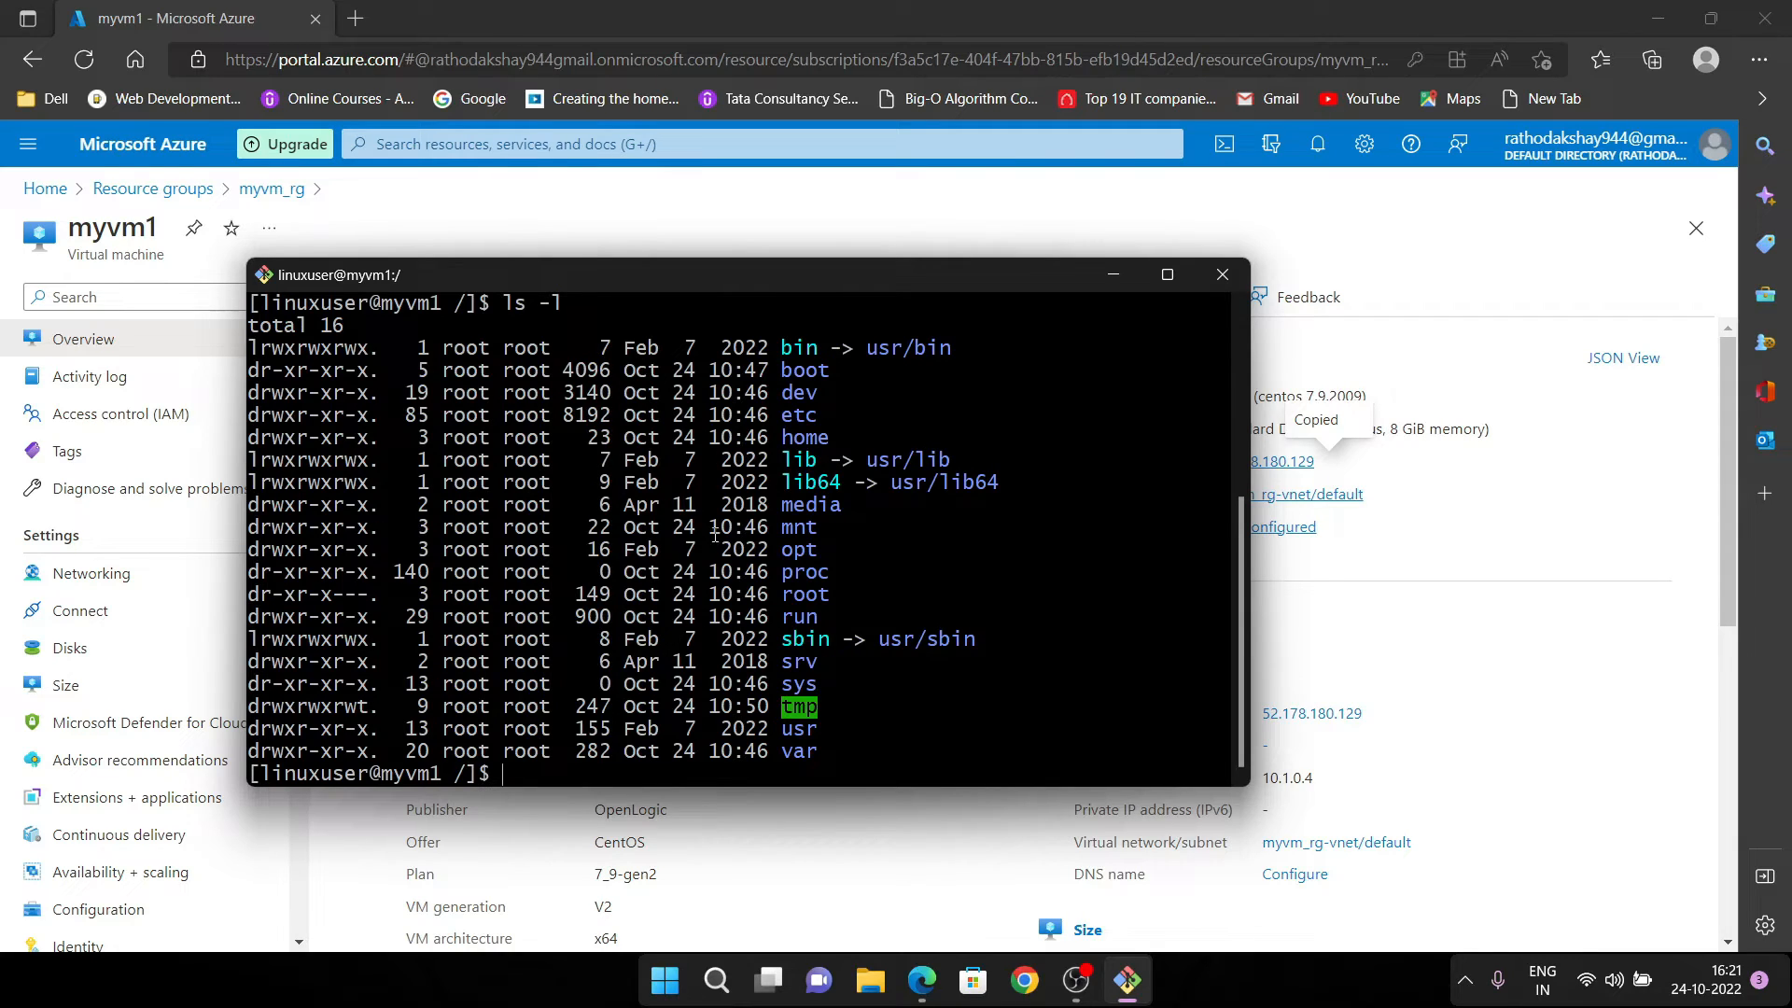
{"action": "scroll", "coordinate": [715, 535], "scroll_direction": "up", "scroll_amount": 3}
{"action": "scroll", "coordinate": [881, 551], "scroll_direction": "down", "scroll_amount": 2}
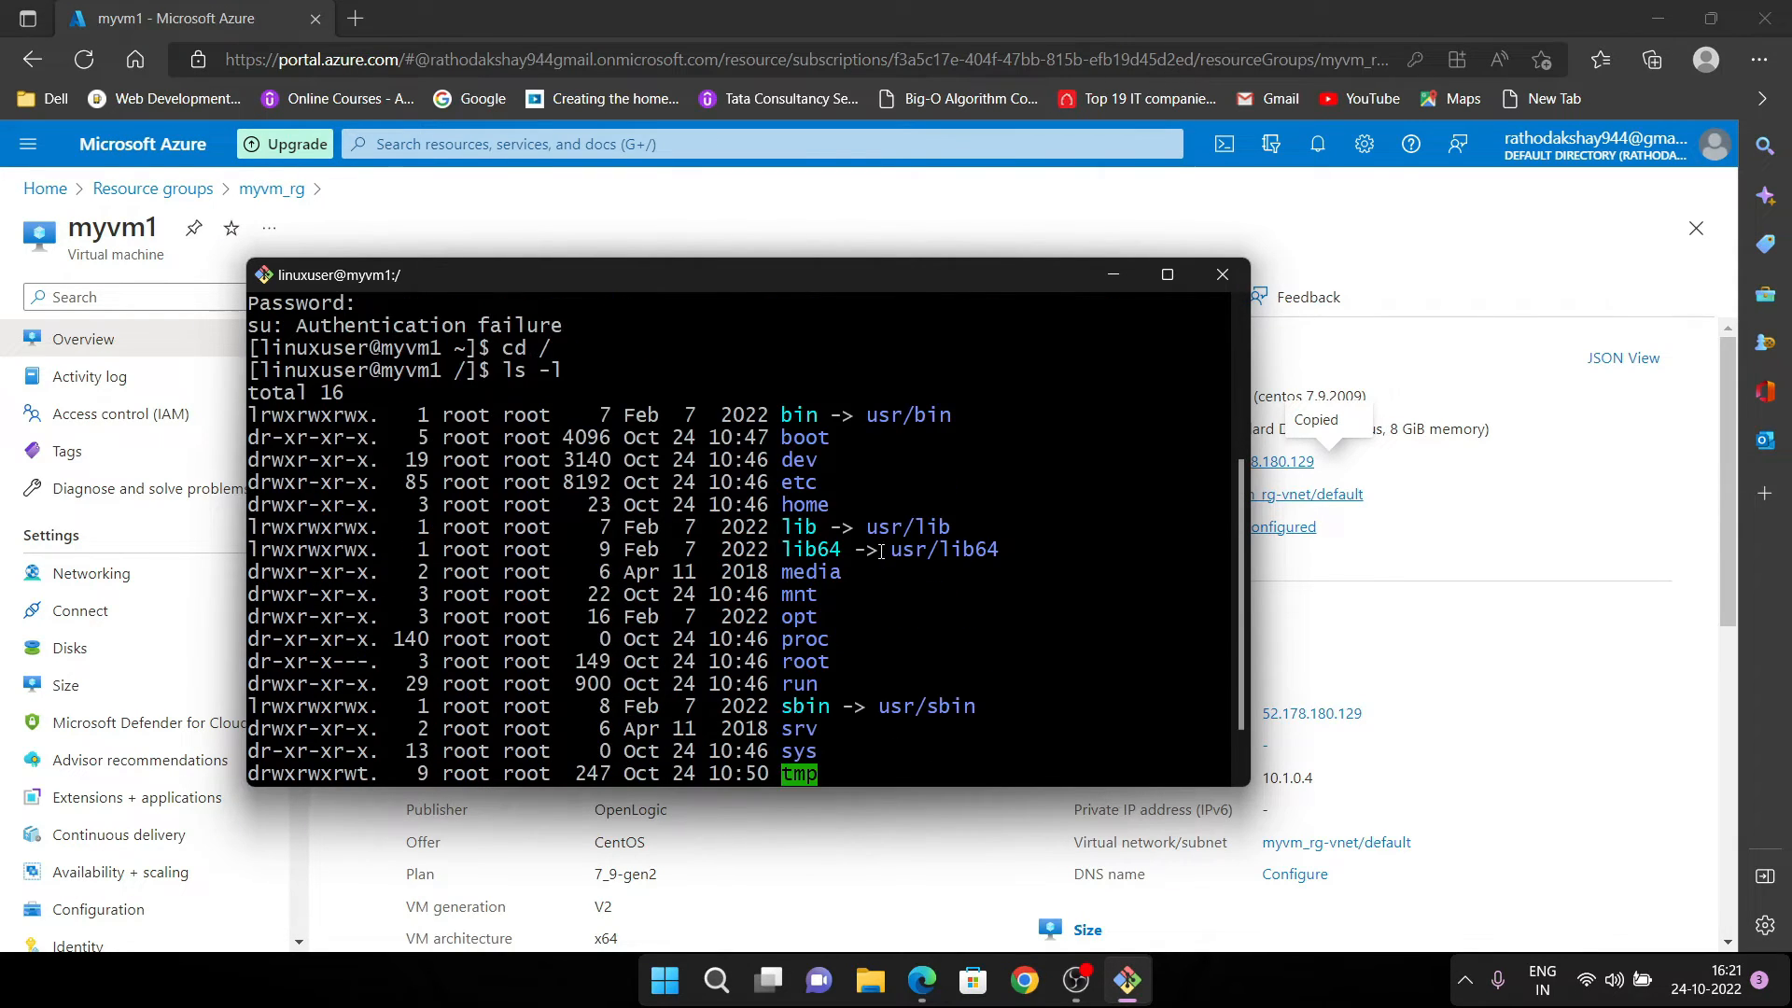
{"action": "scroll", "coordinate": [881, 552], "scroll_direction": "down", "scroll_amount": 1}
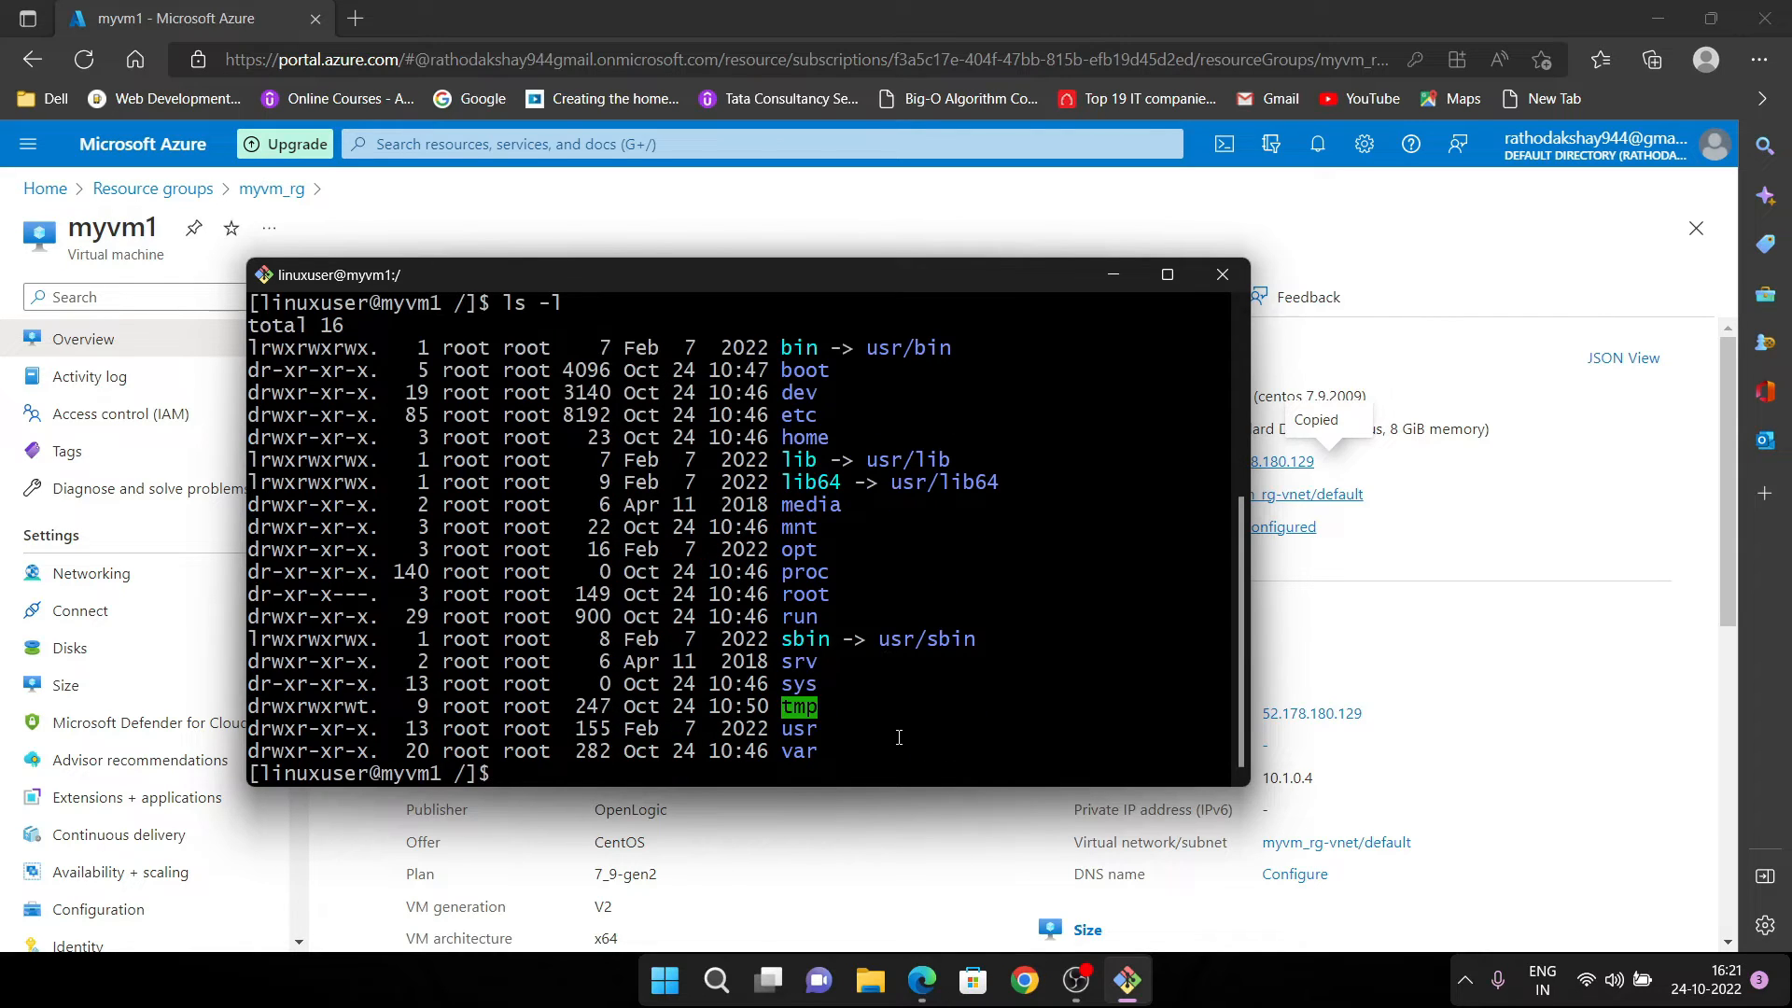
Change to the etc directory and list the network interfaces, closing the terminal with its running SSH session
{"action": "type", "text": "cd"}
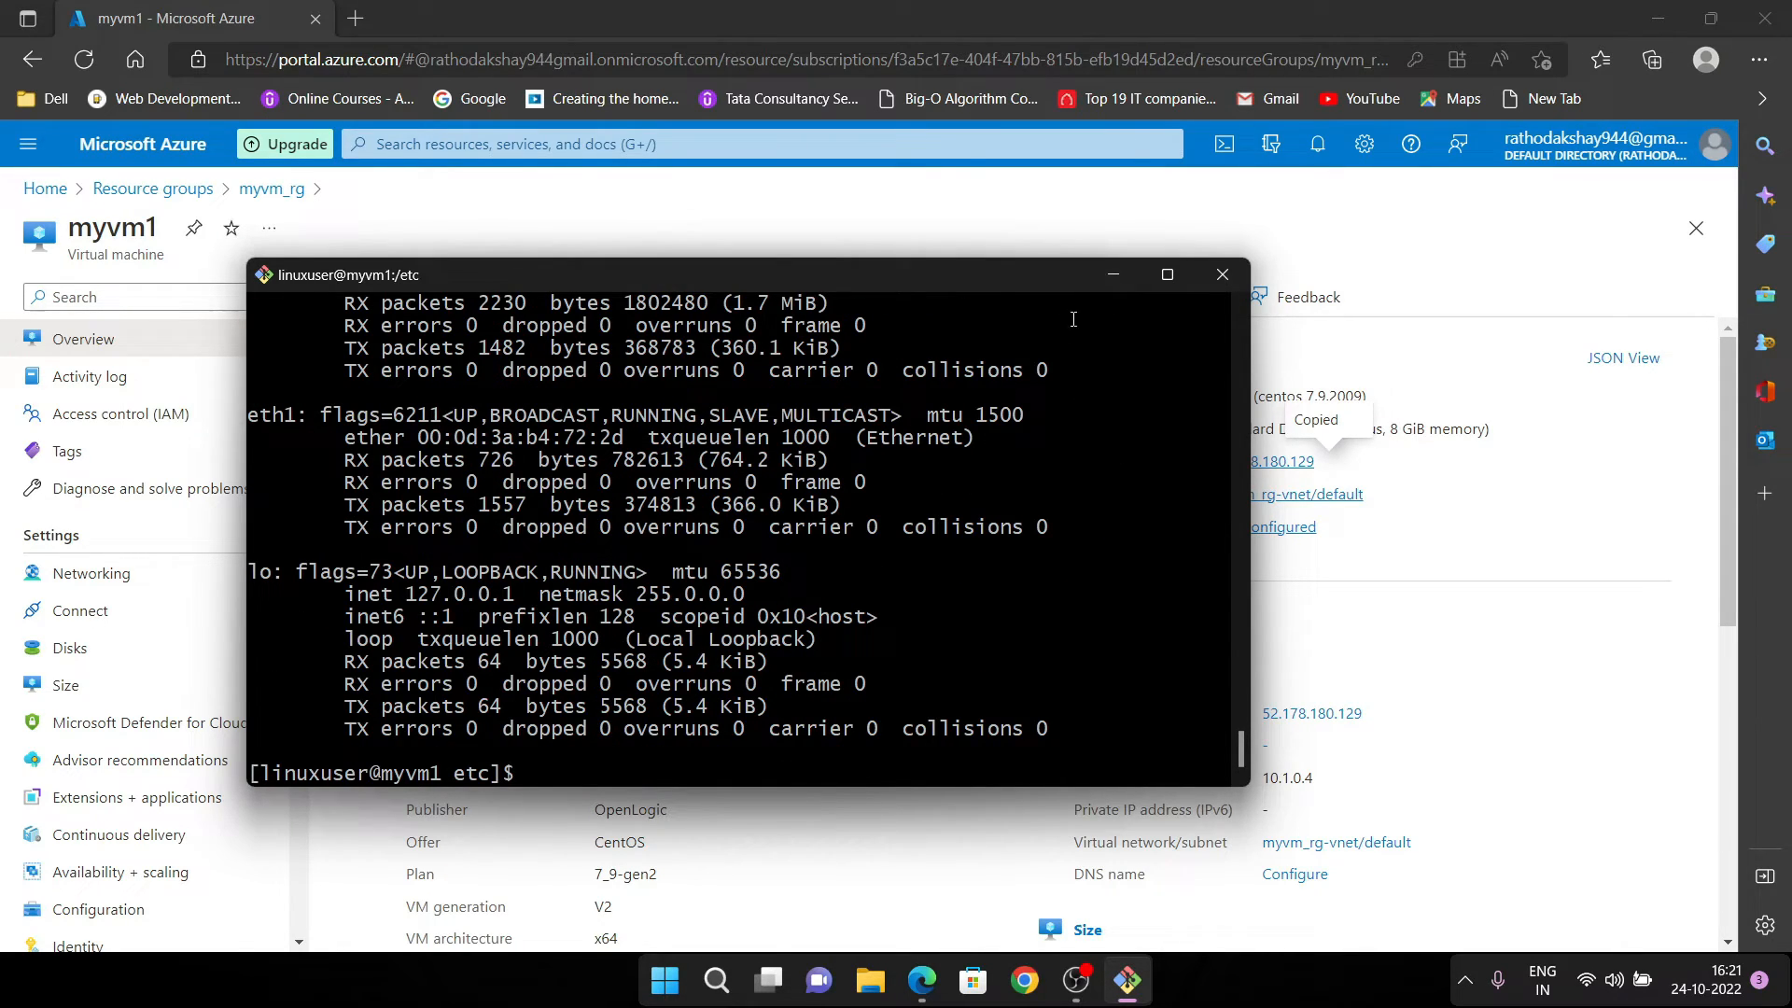
{"action": "left_click", "coordinate": [1223, 276]}
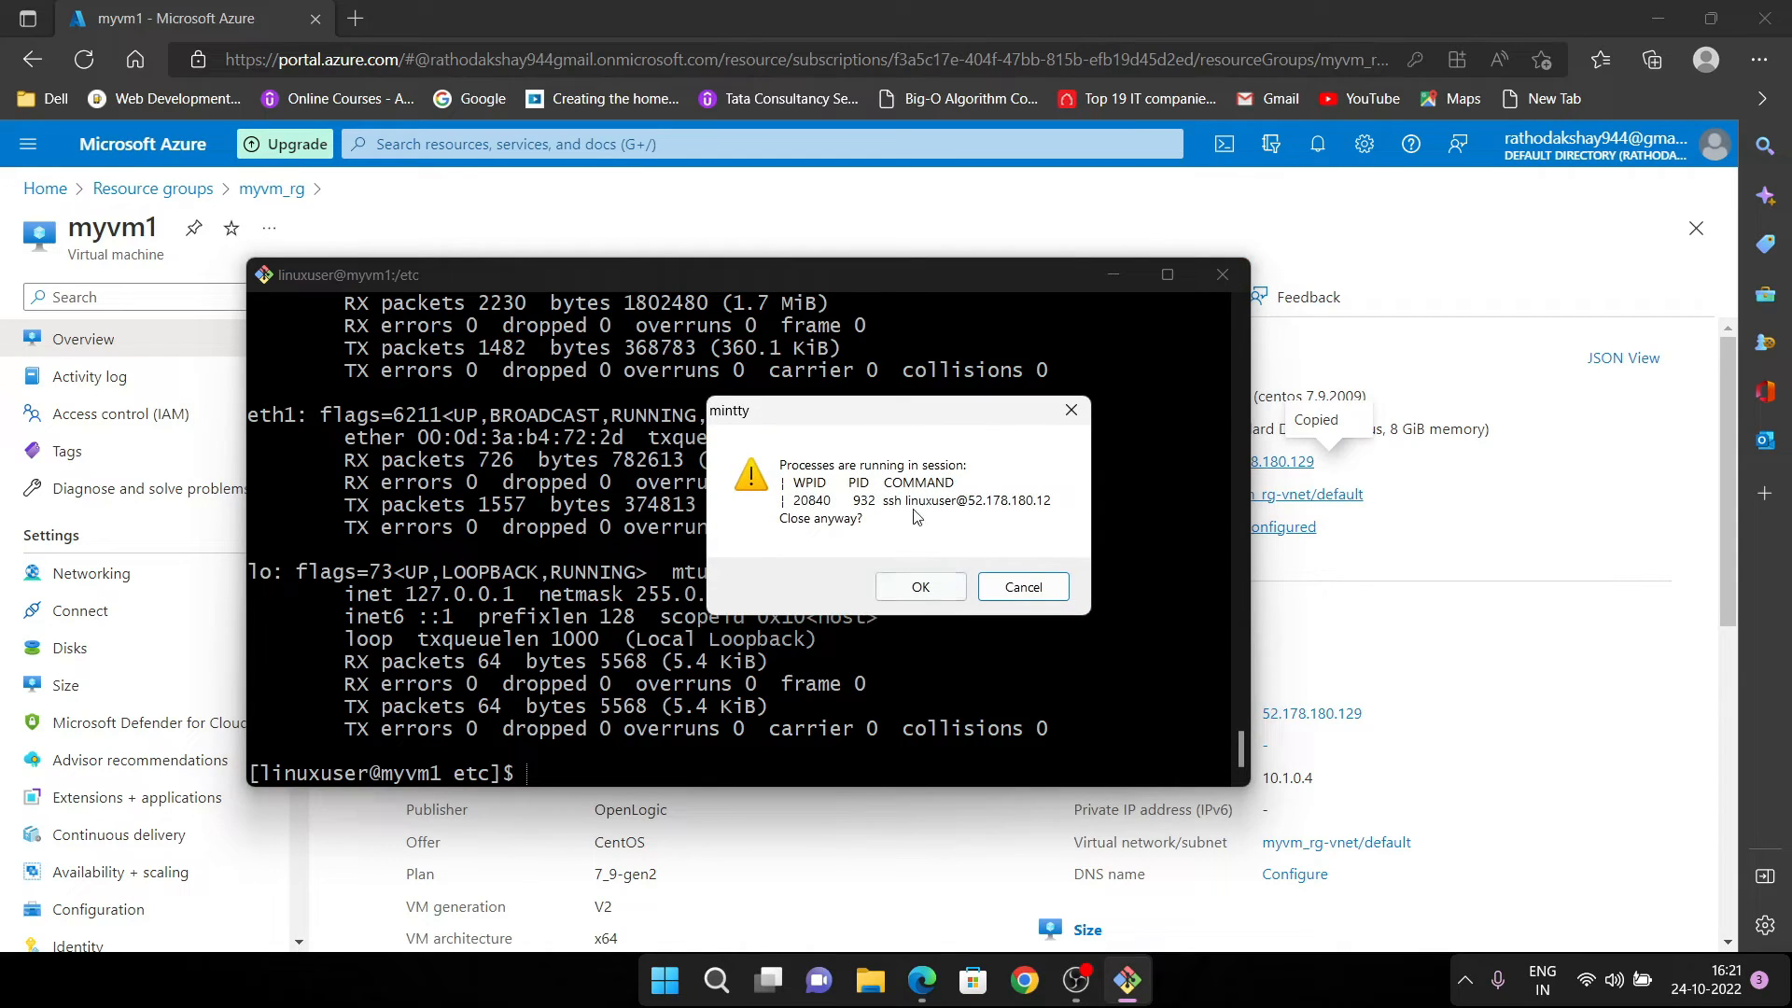
{"action": "left_click", "coordinate": [921, 587]}
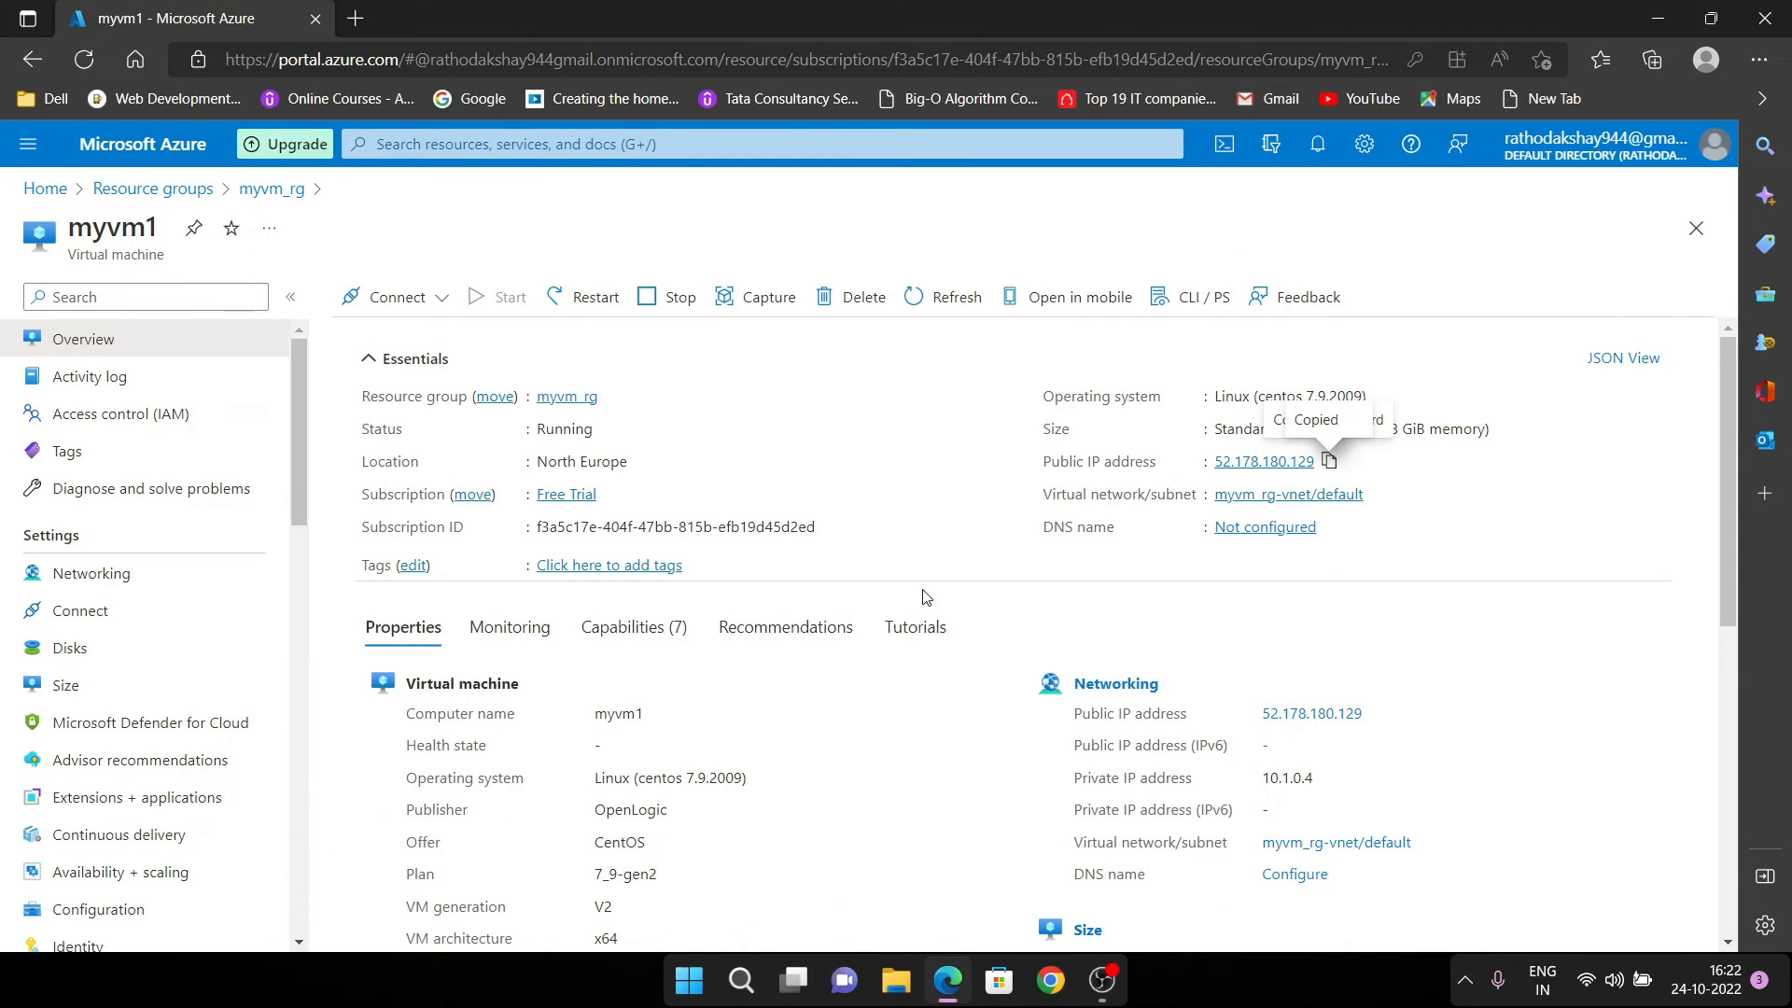
Stop the virtual machine myvm1, and check the stop's progress in the notifications from the resource groups list
{"action": "left_click", "coordinate": [683, 313]}
{"action": "left_click", "coordinate": [377, 422]}
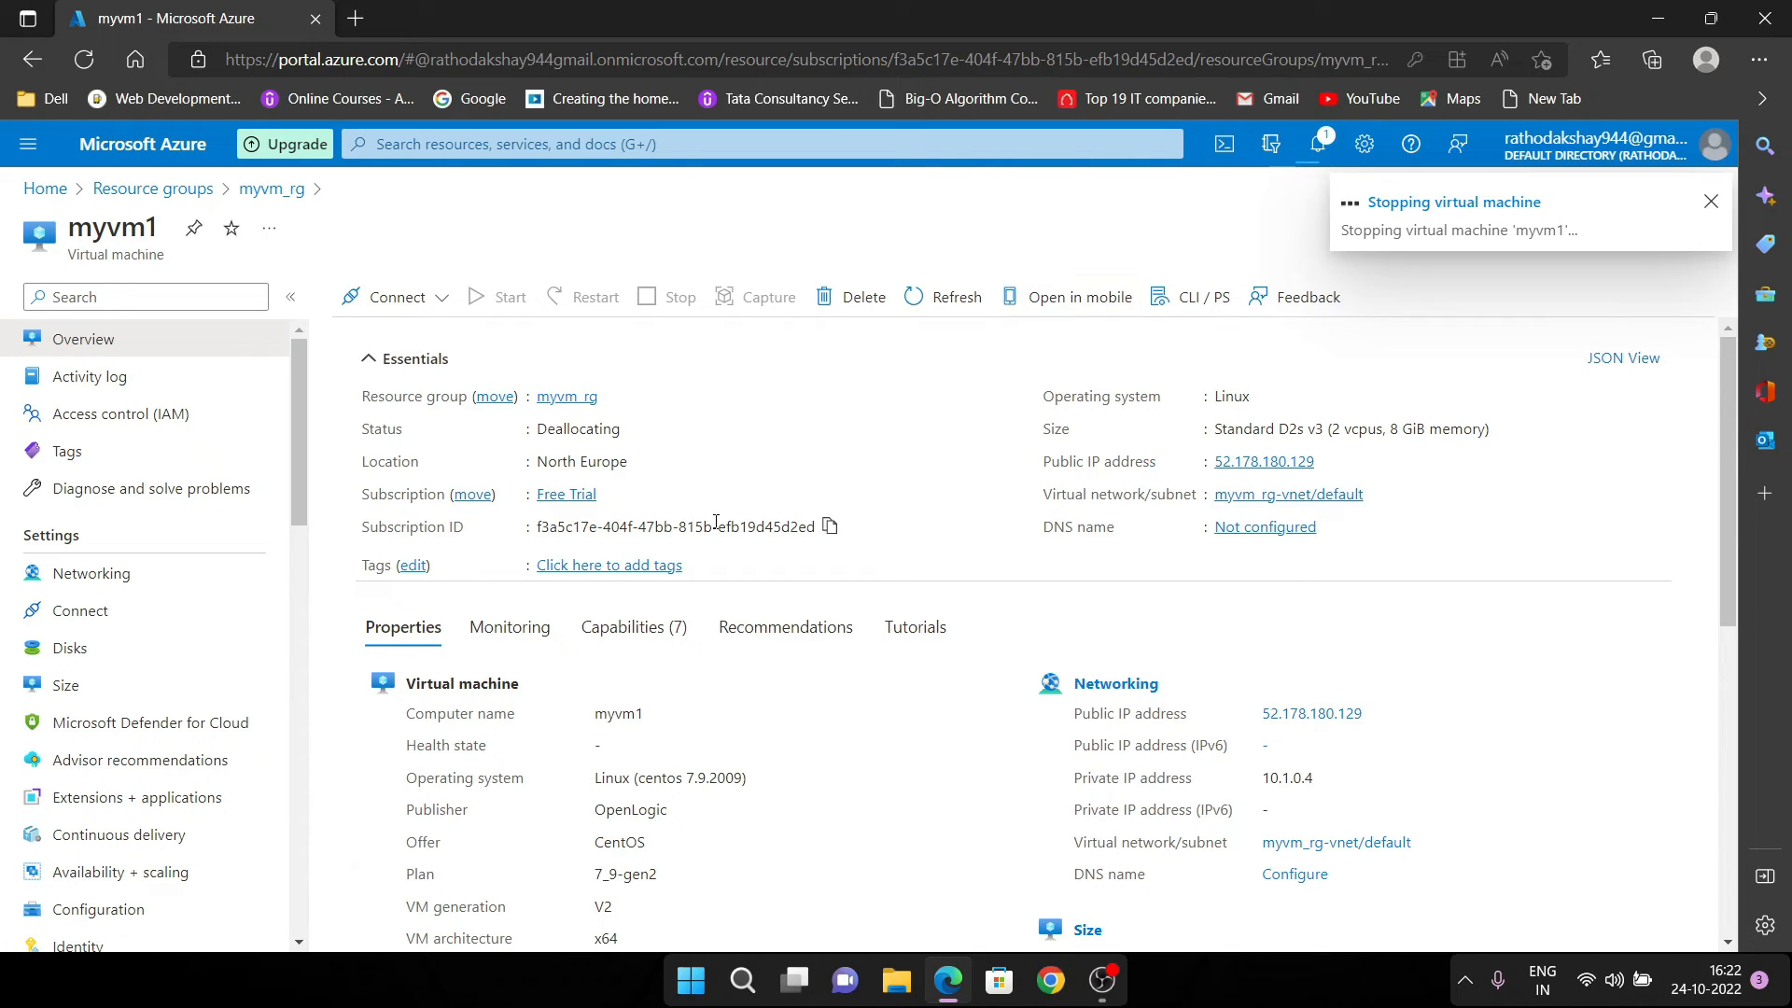
{"action": "left_click", "coordinate": [183, 190]}
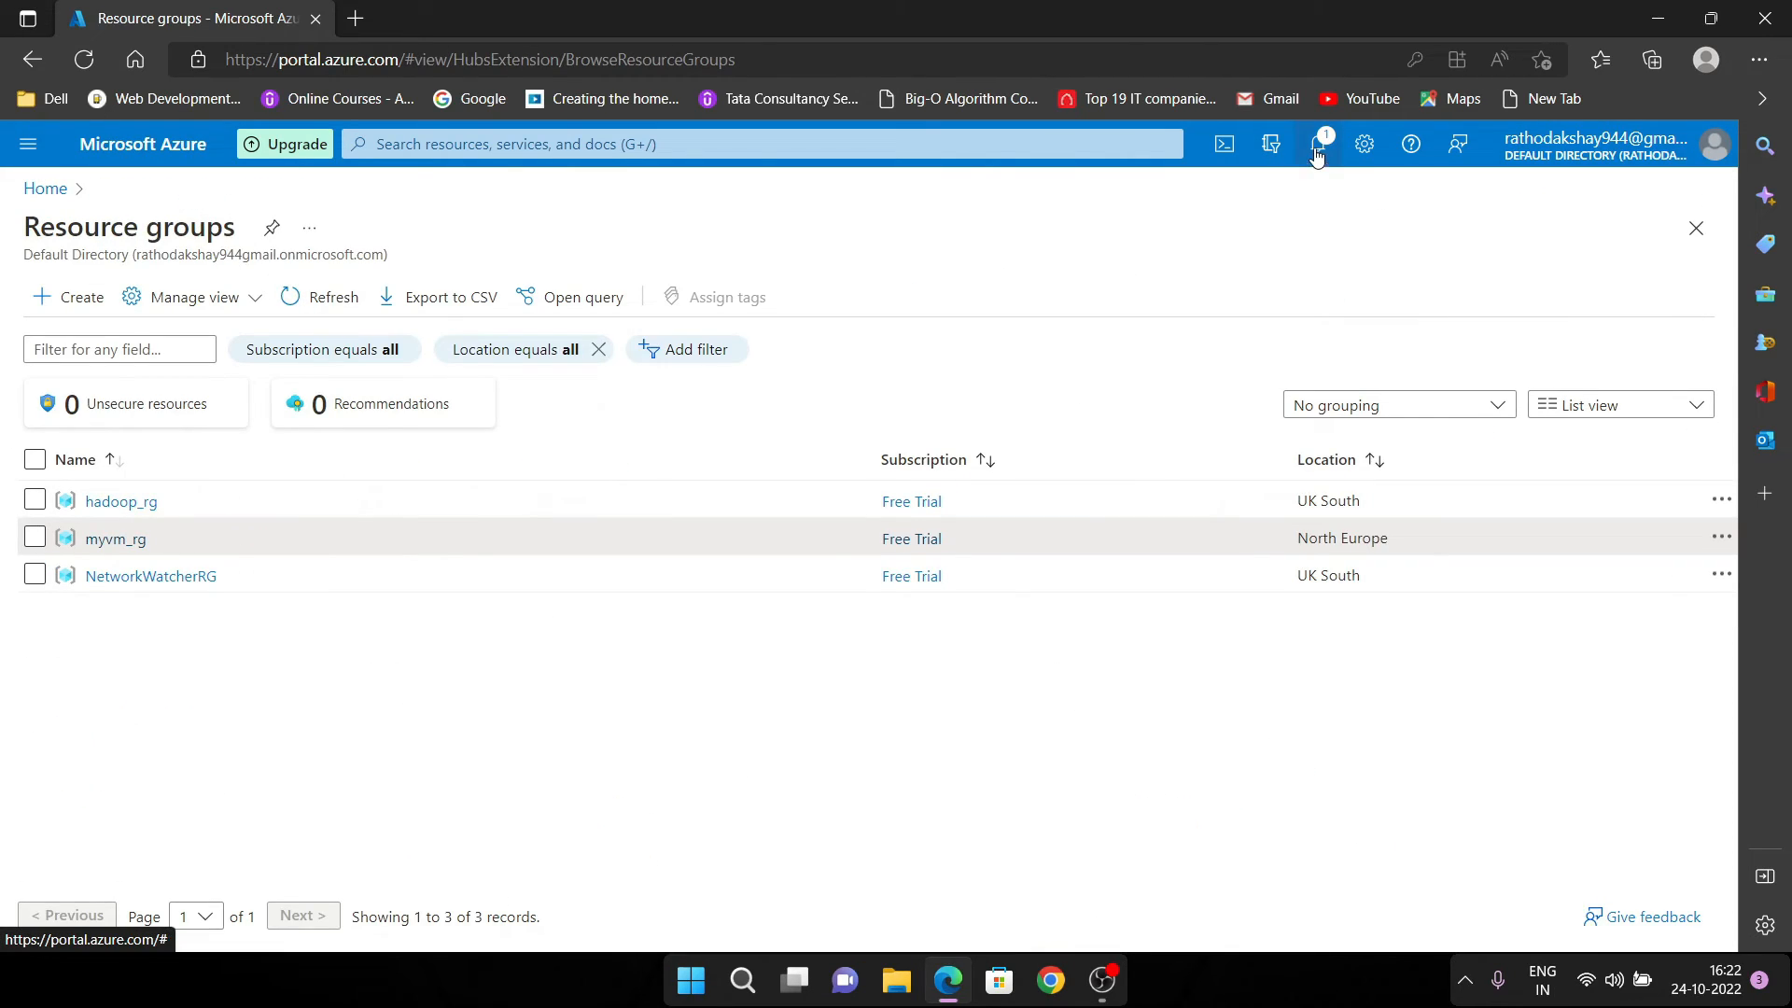
{"action": "left_click", "coordinate": [1317, 147]}
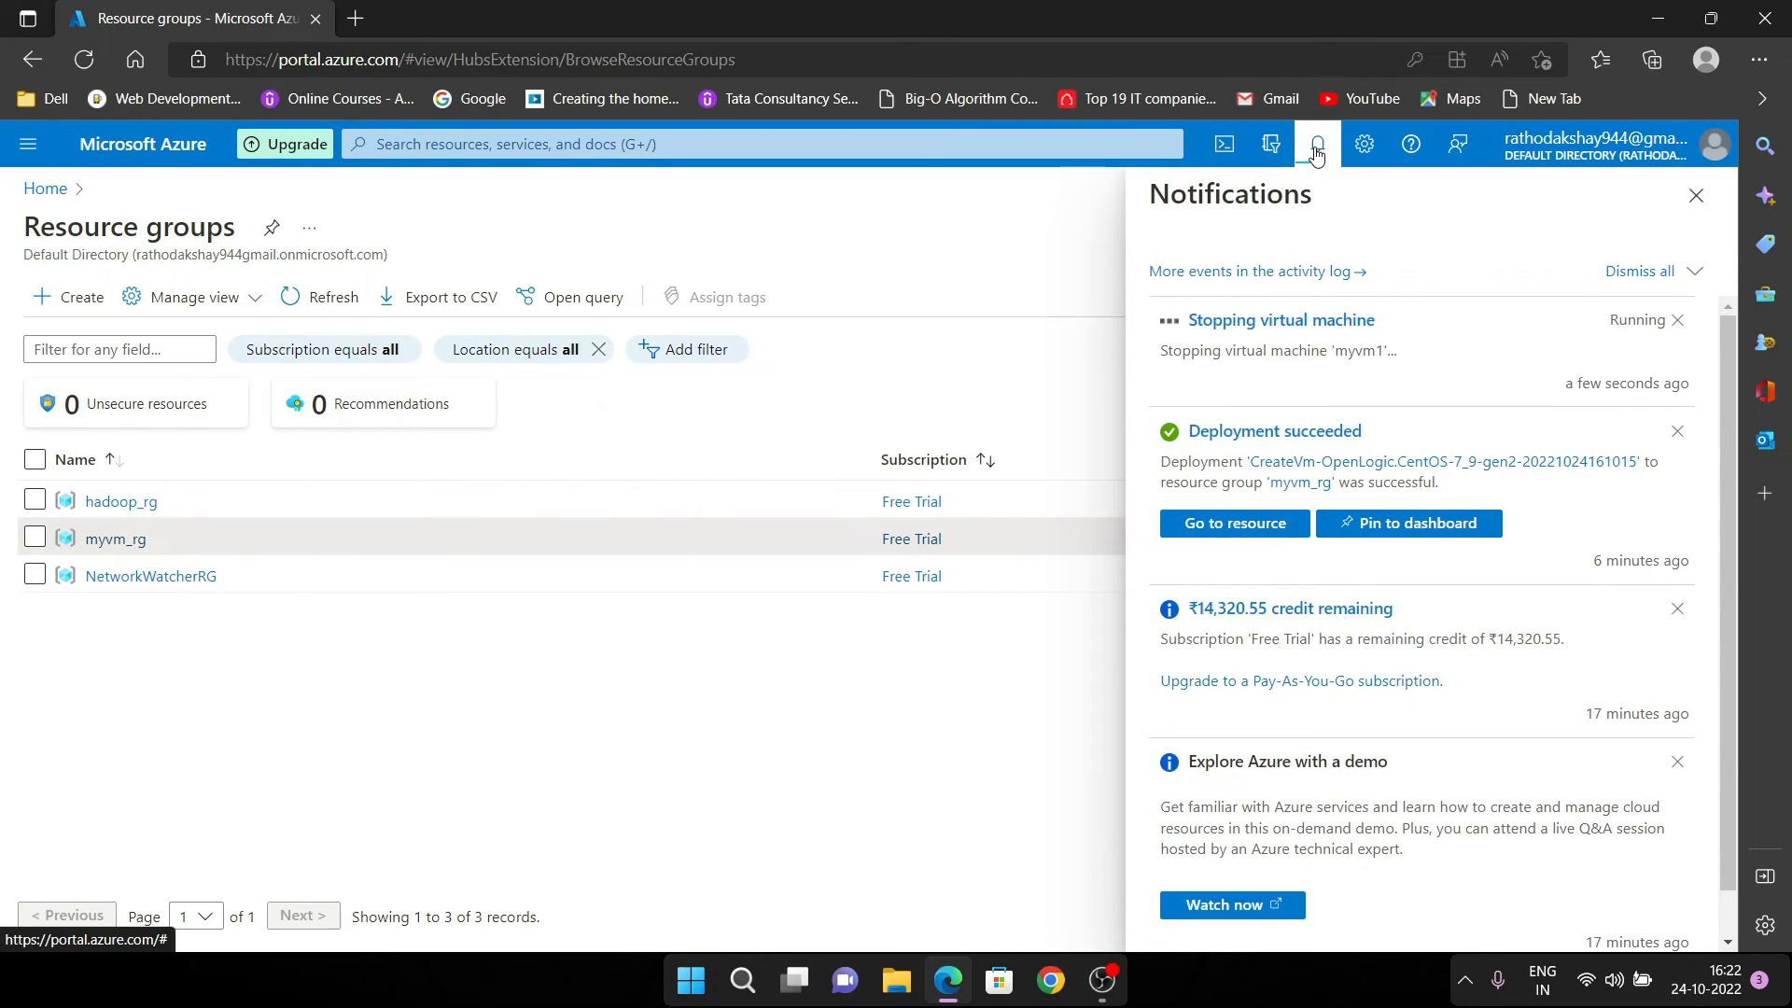
{"action": "left_click", "coordinate": [1317, 150]}
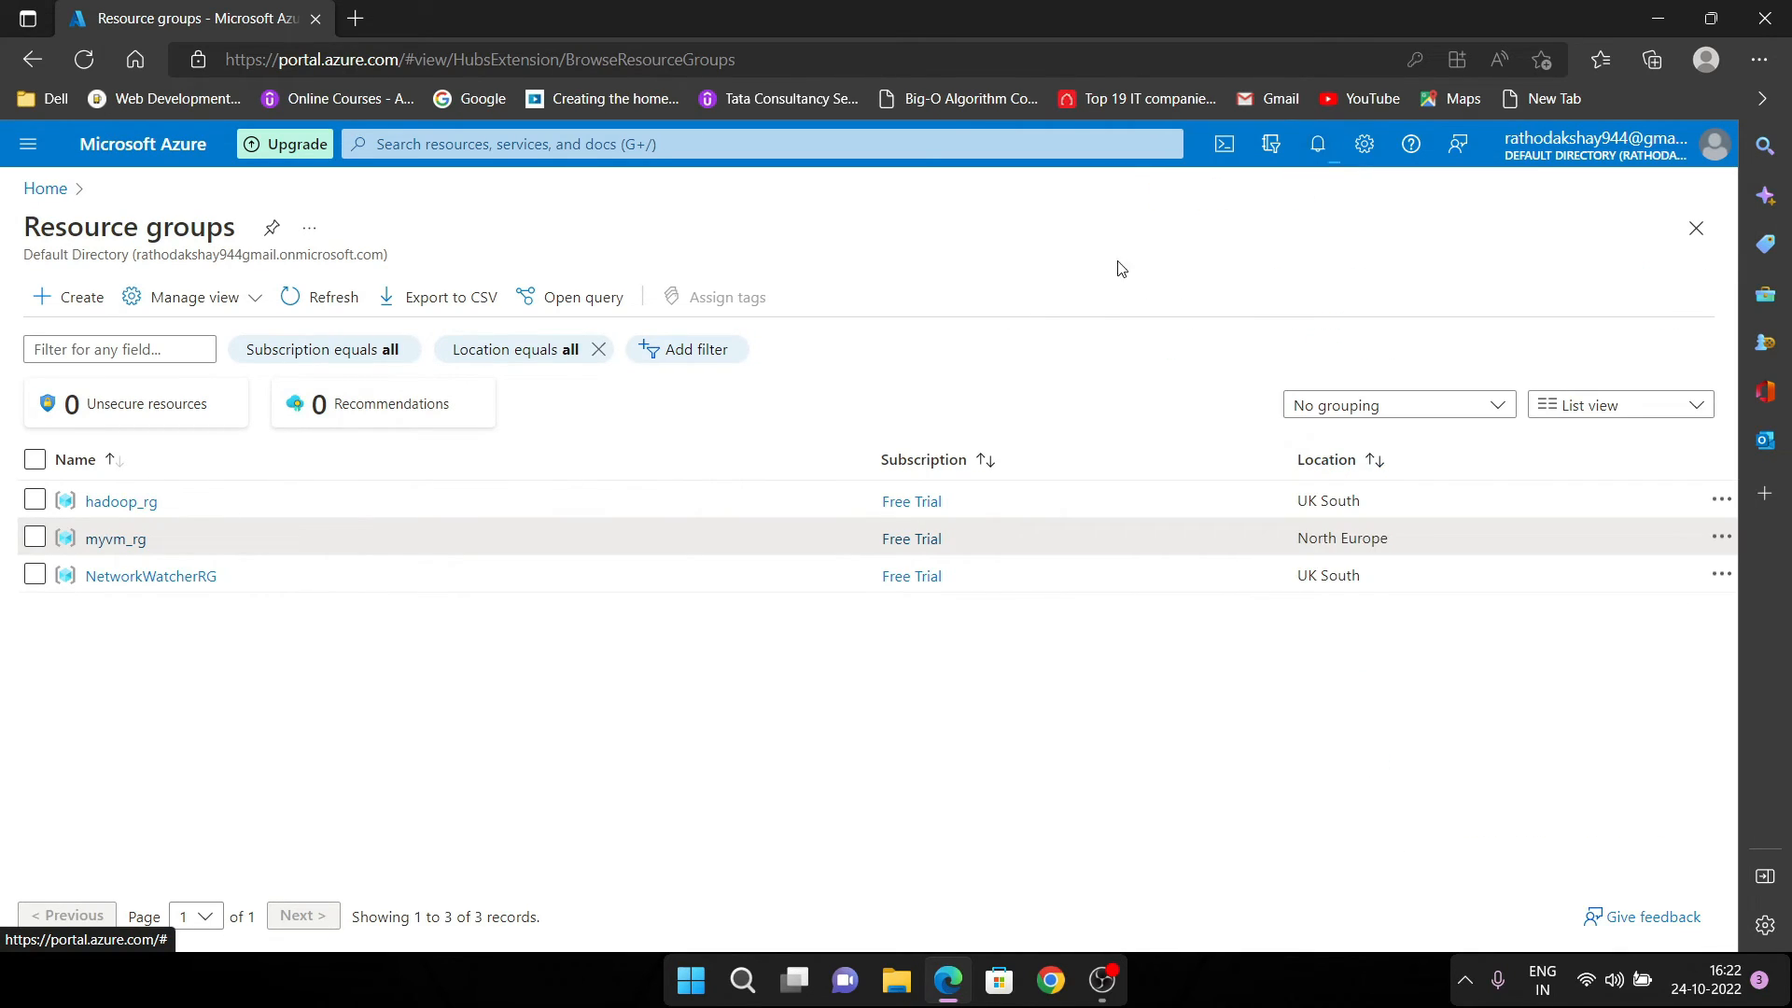
Open the resource group myvm_rg and select all of its listed resources
{"action": "left_click", "coordinate": [104, 543]}
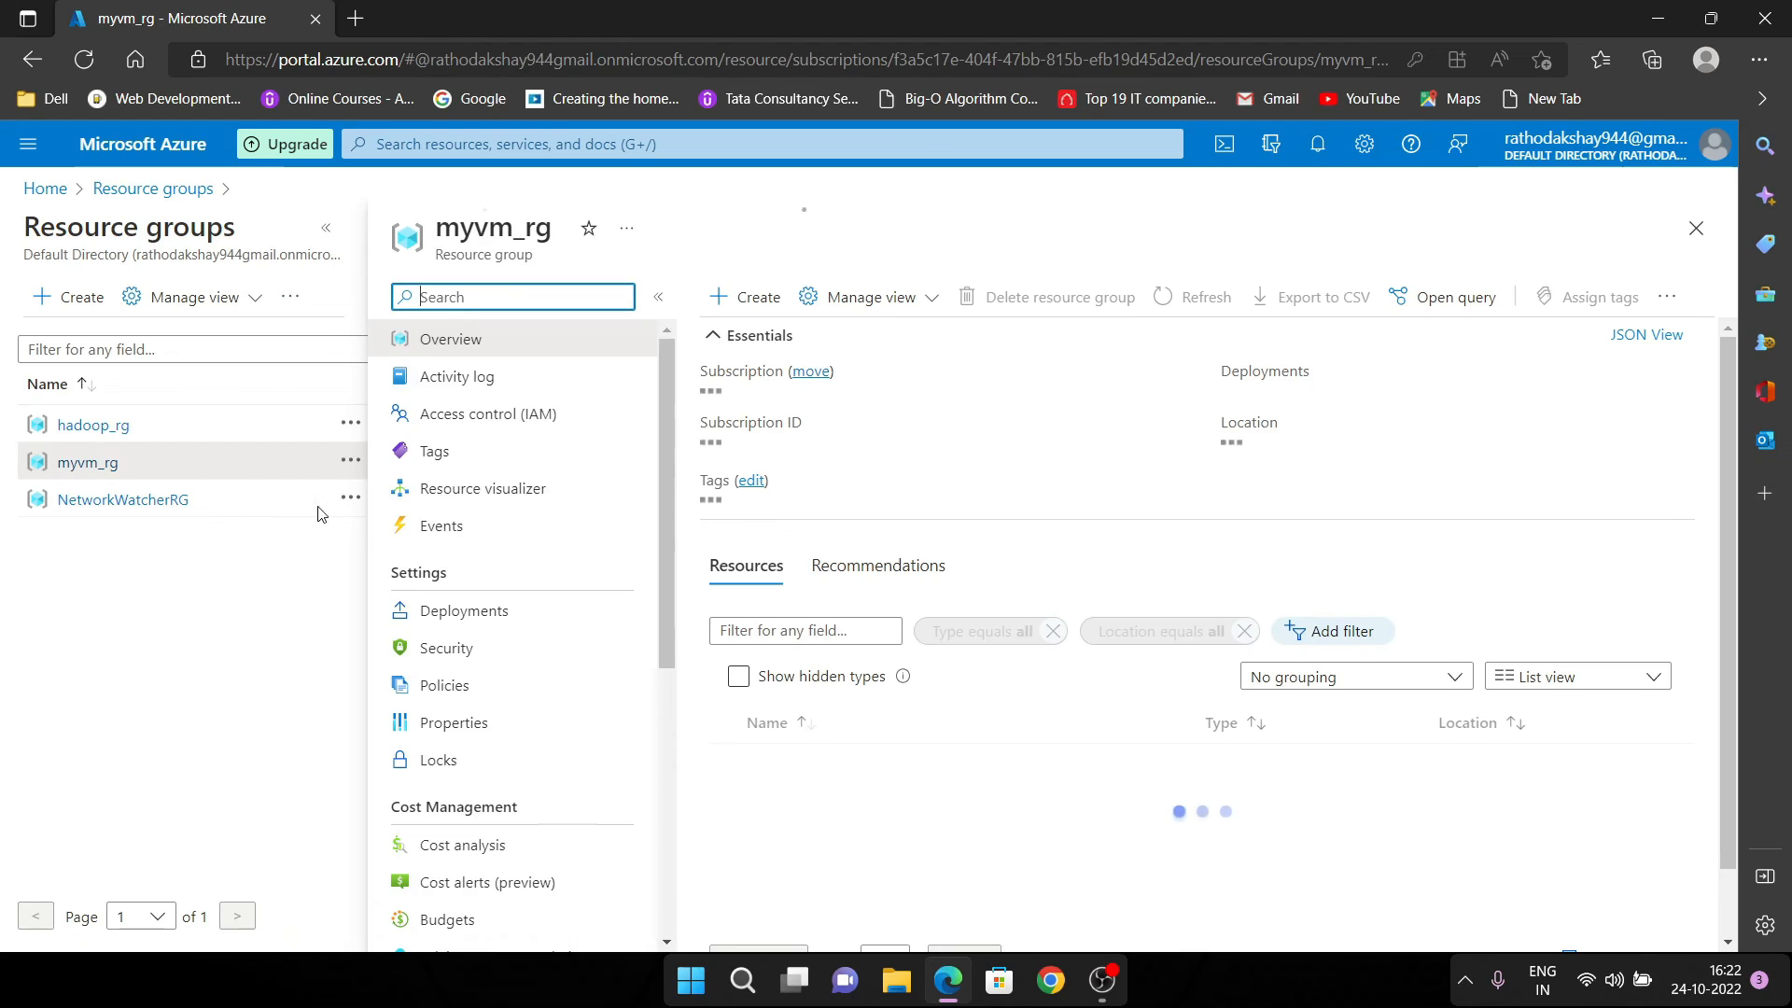
{"action": "scroll", "coordinate": [1087, 523], "scroll_direction": "down", "scroll_amount": 1}
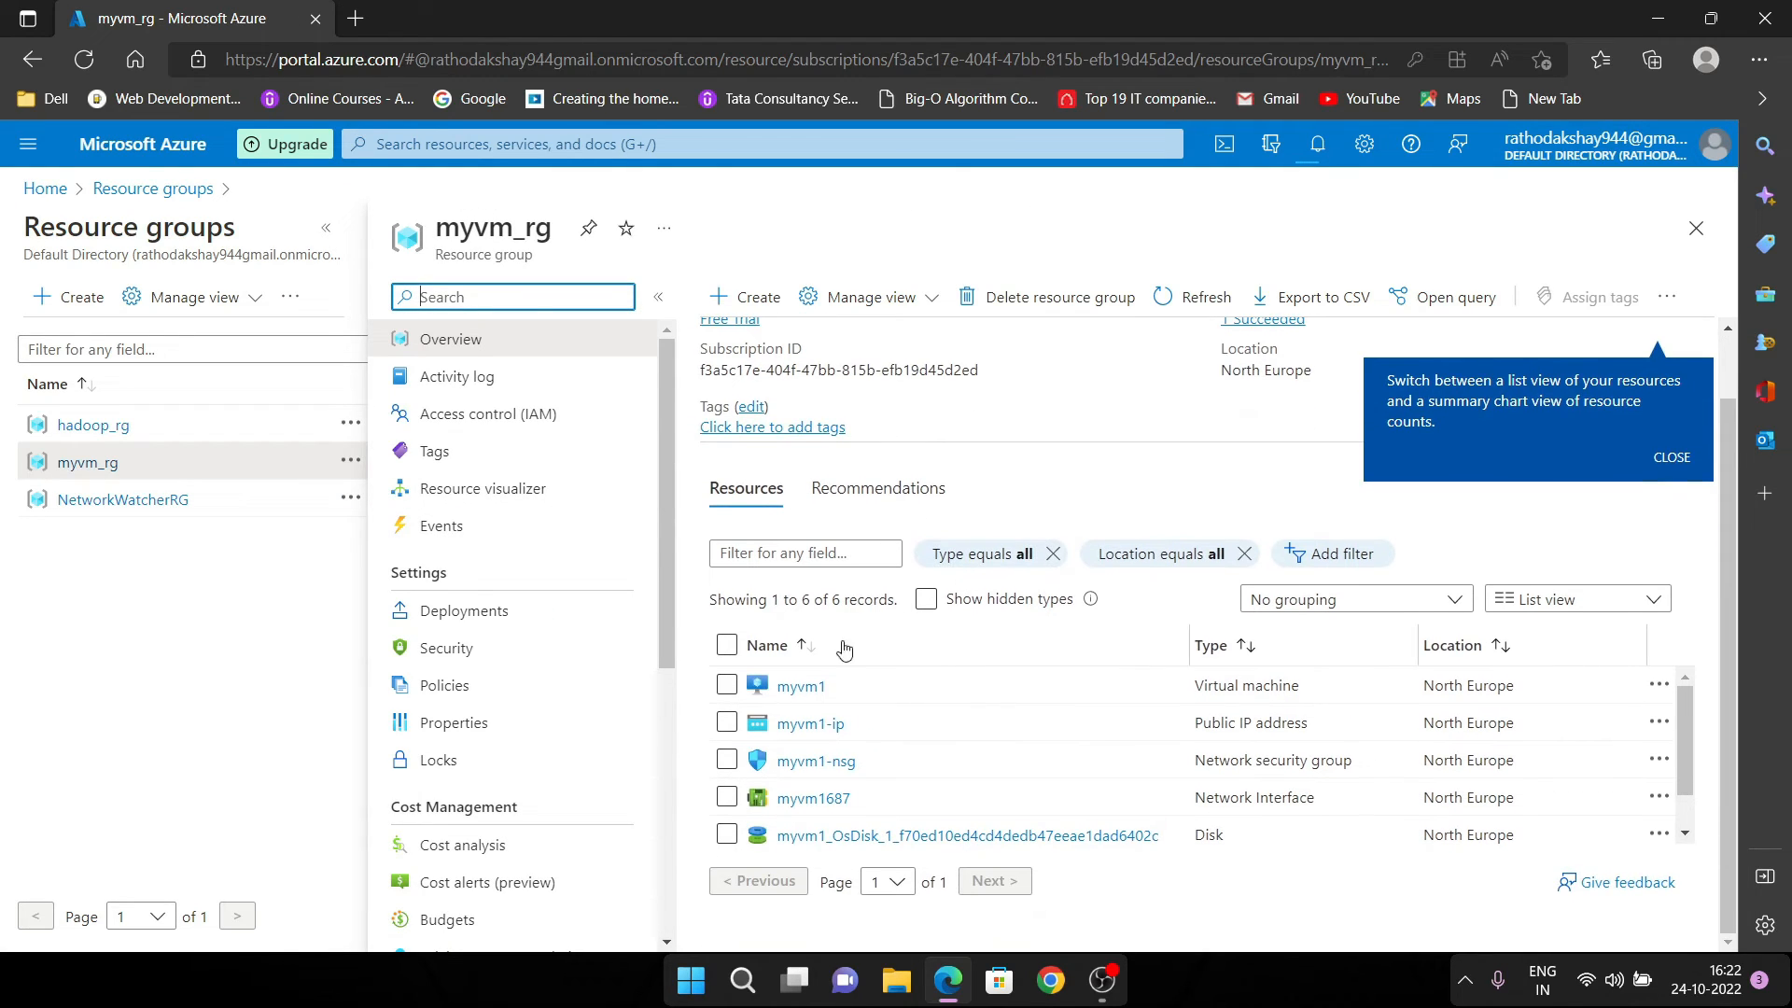
{"action": "left_click", "coordinate": [733, 649]}
{"action": "scroll", "coordinate": [1232, 737], "scroll_direction": "down", "scroll_amount": 1}
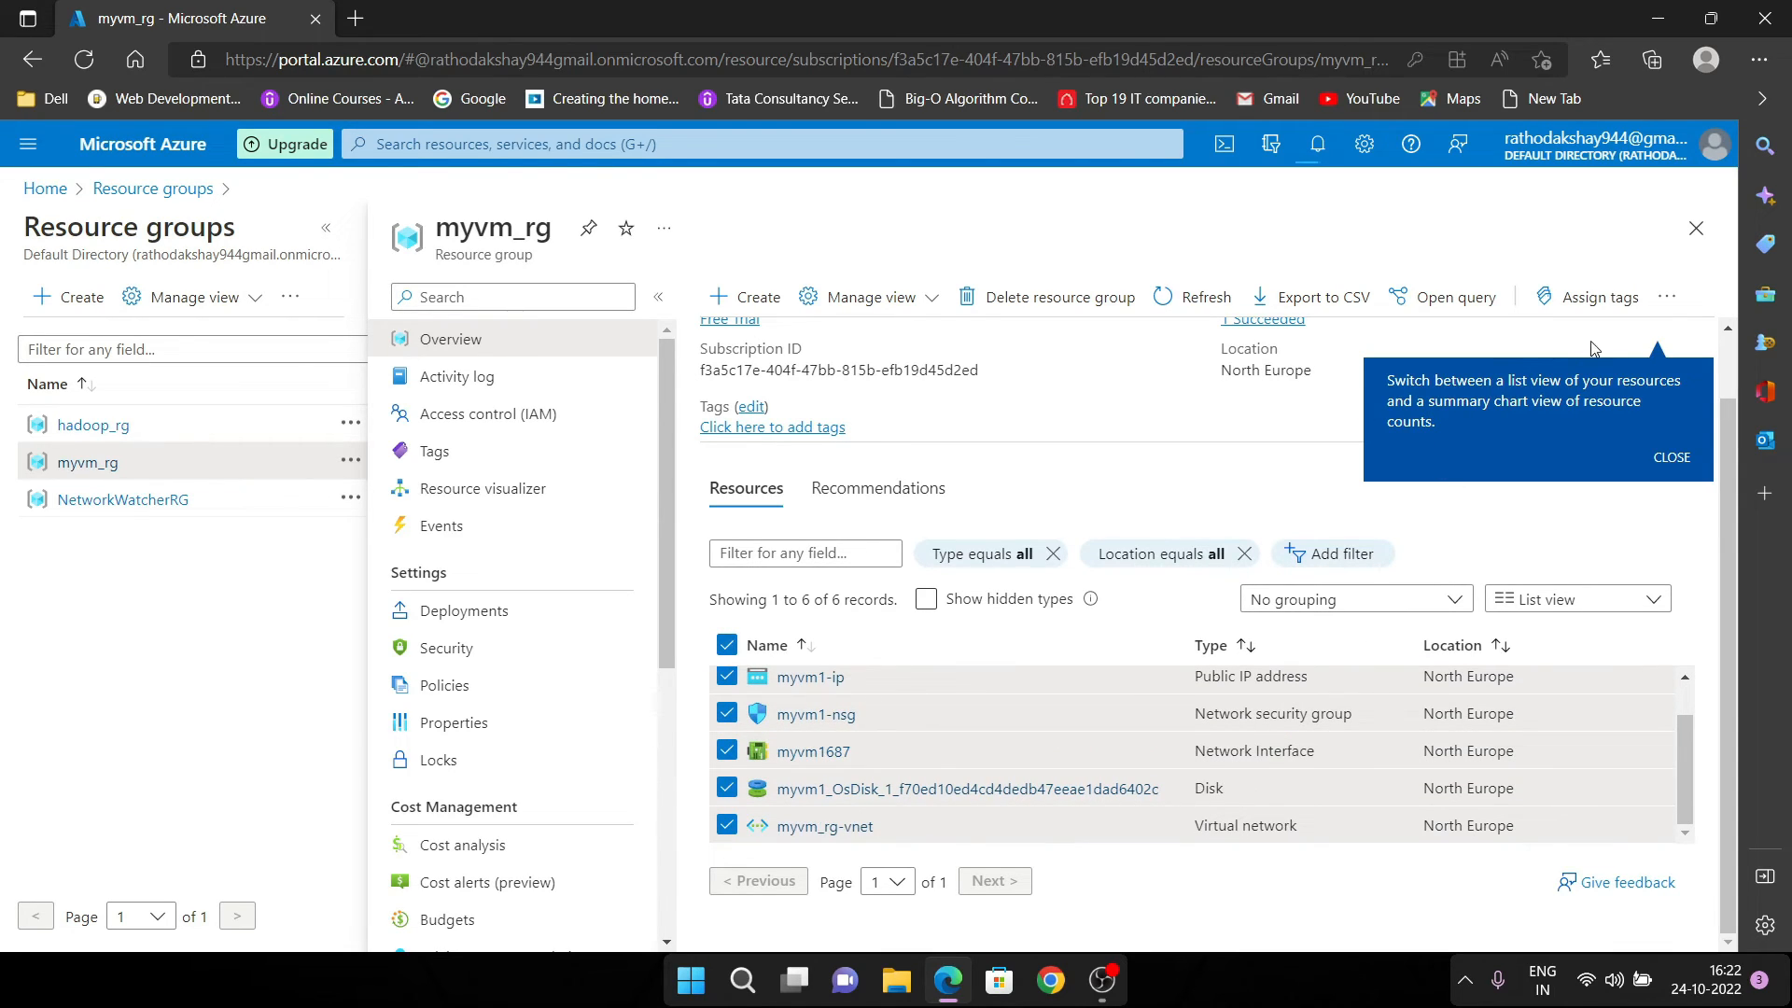
Delete the resource group myvm_rg with all its resources, entering myvm_rg as the confirmation name
{"action": "left_click", "coordinate": [1045, 297]}
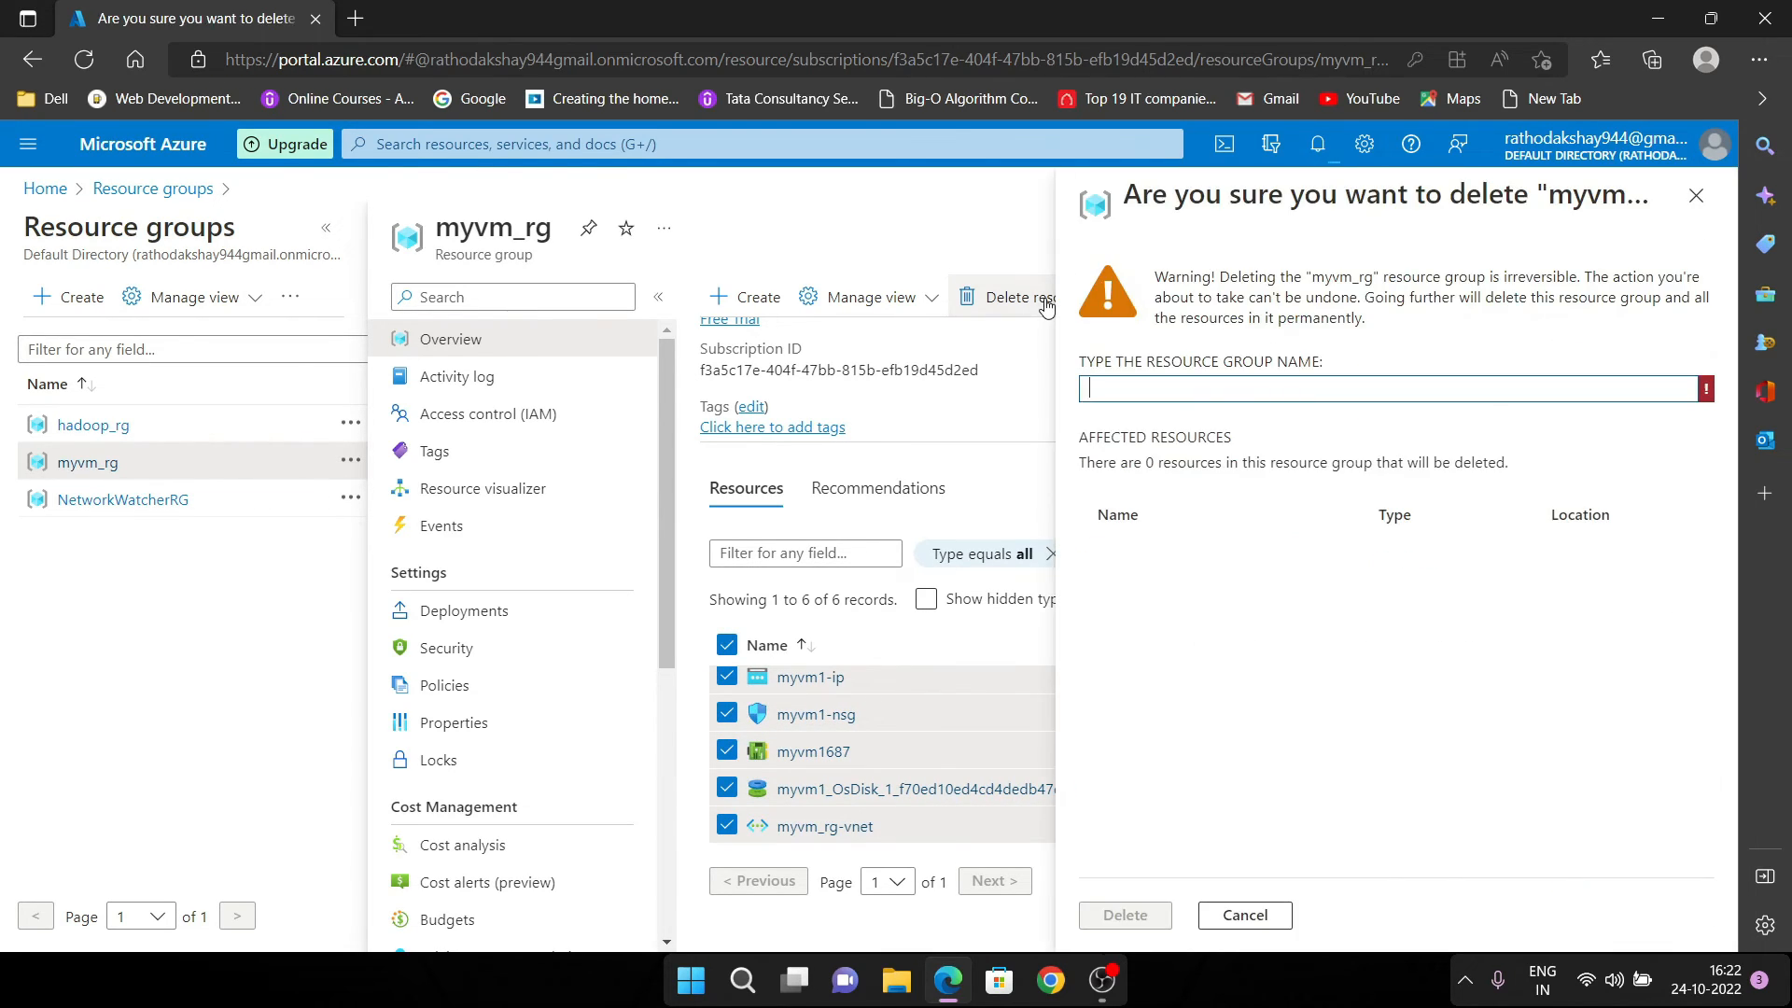
{"action": "left_click", "coordinate": [1234, 389]}
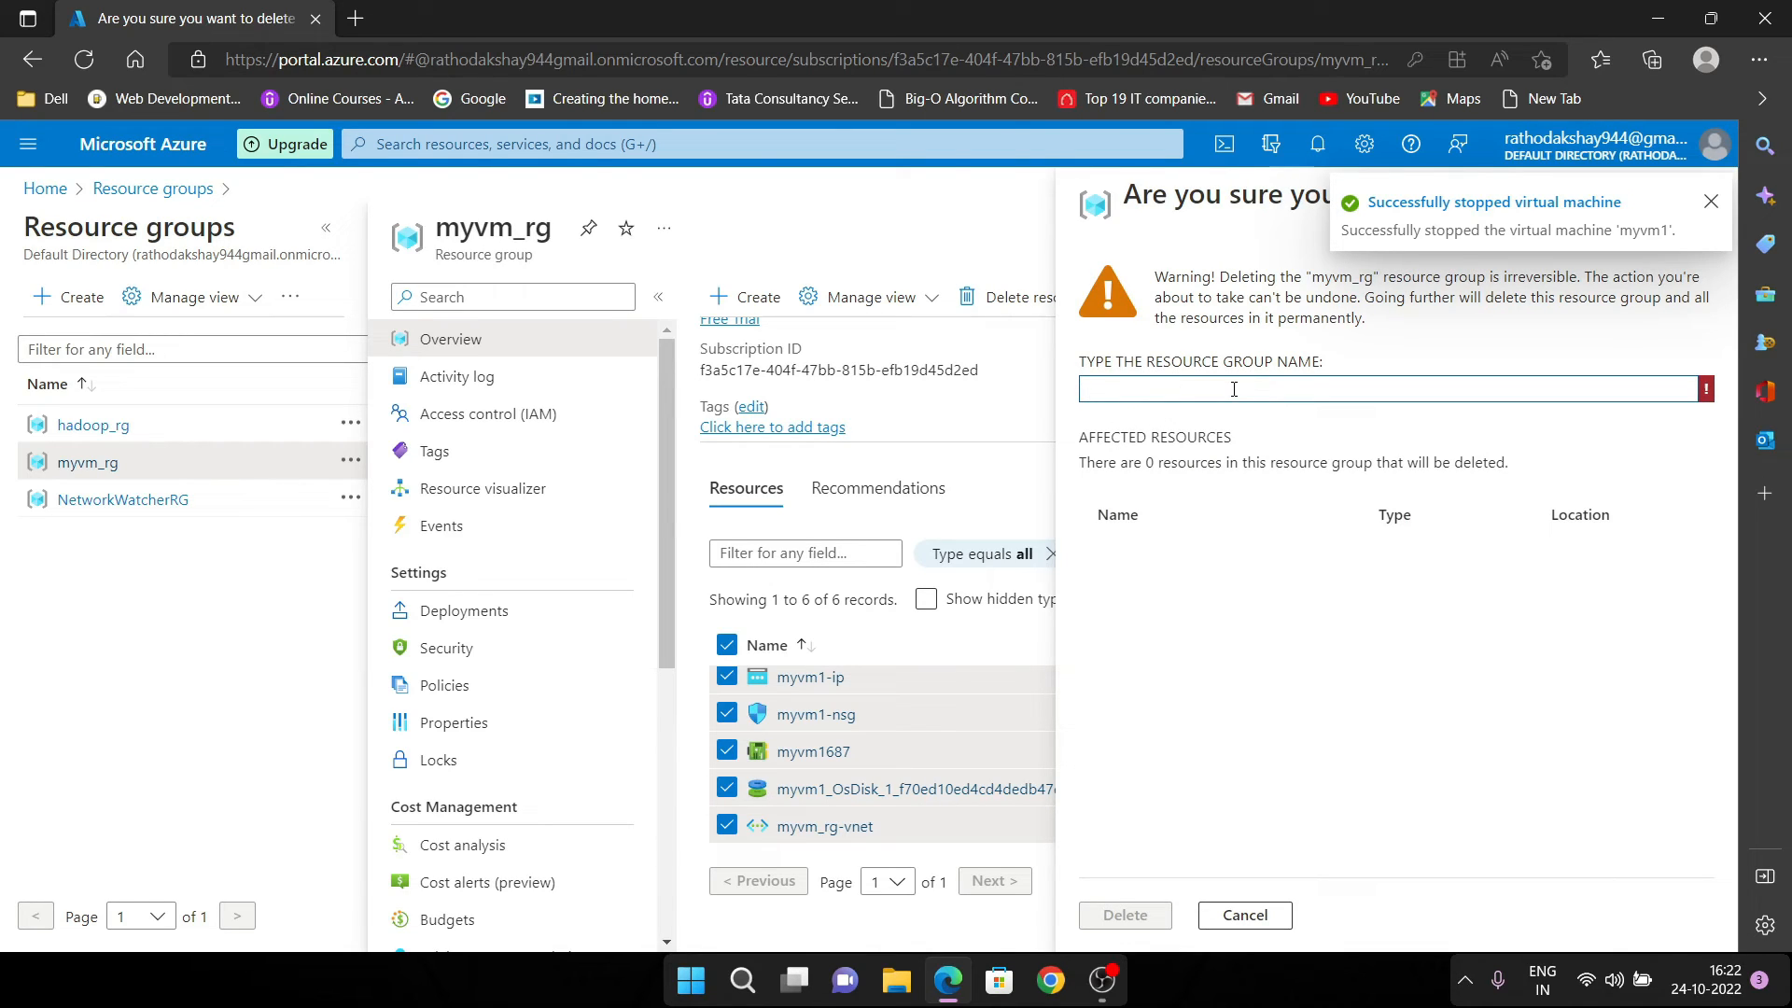
{"action": "type", "text": "myvm"}
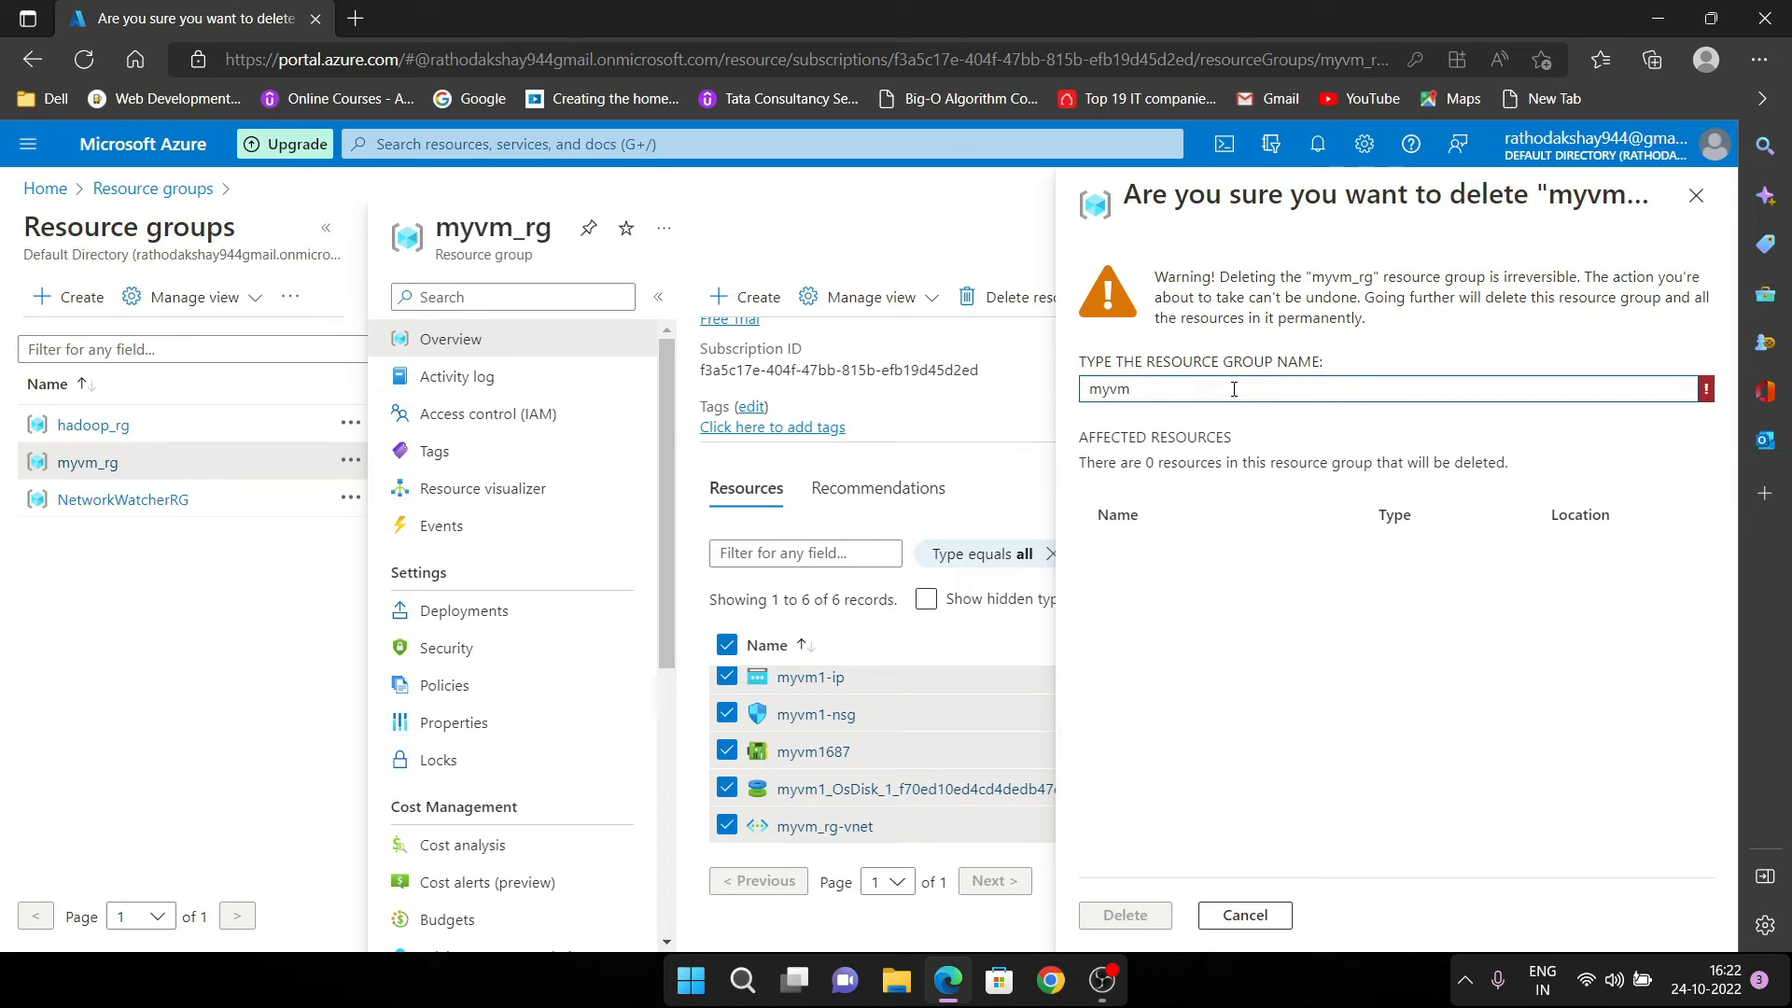
{"action": "type", "text": "_rg"}
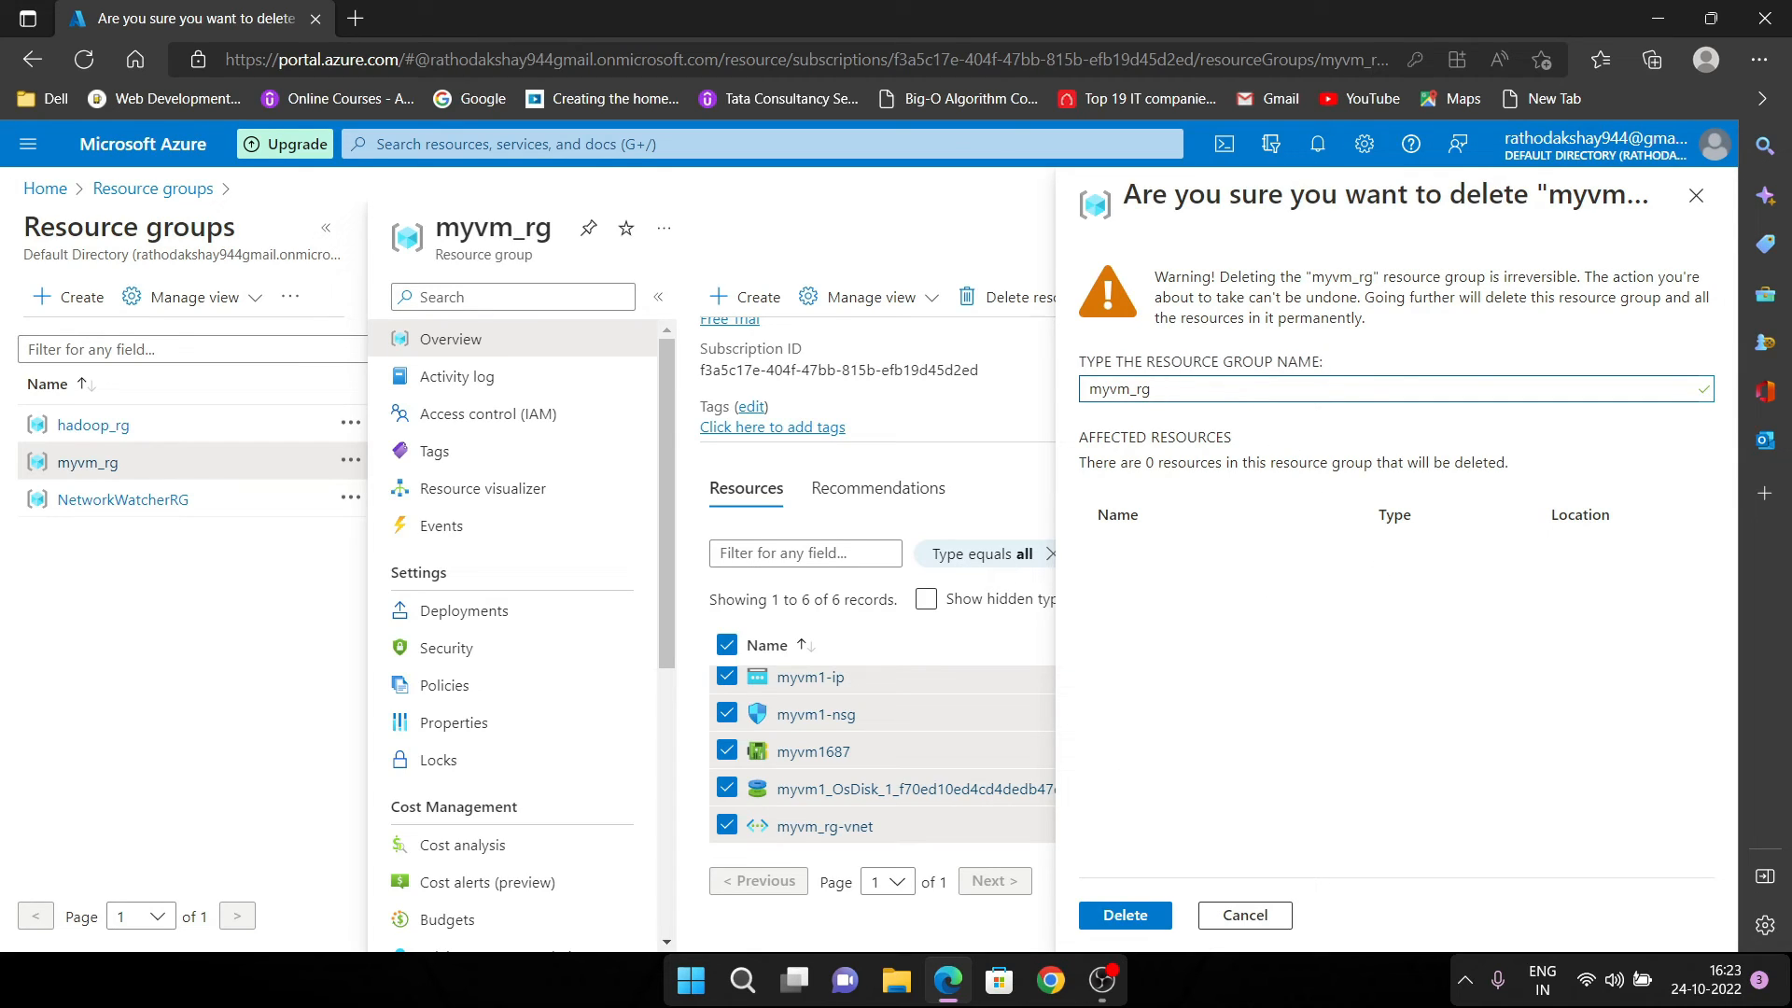
{"action": "left_click", "coordinate": [1124, 914]}
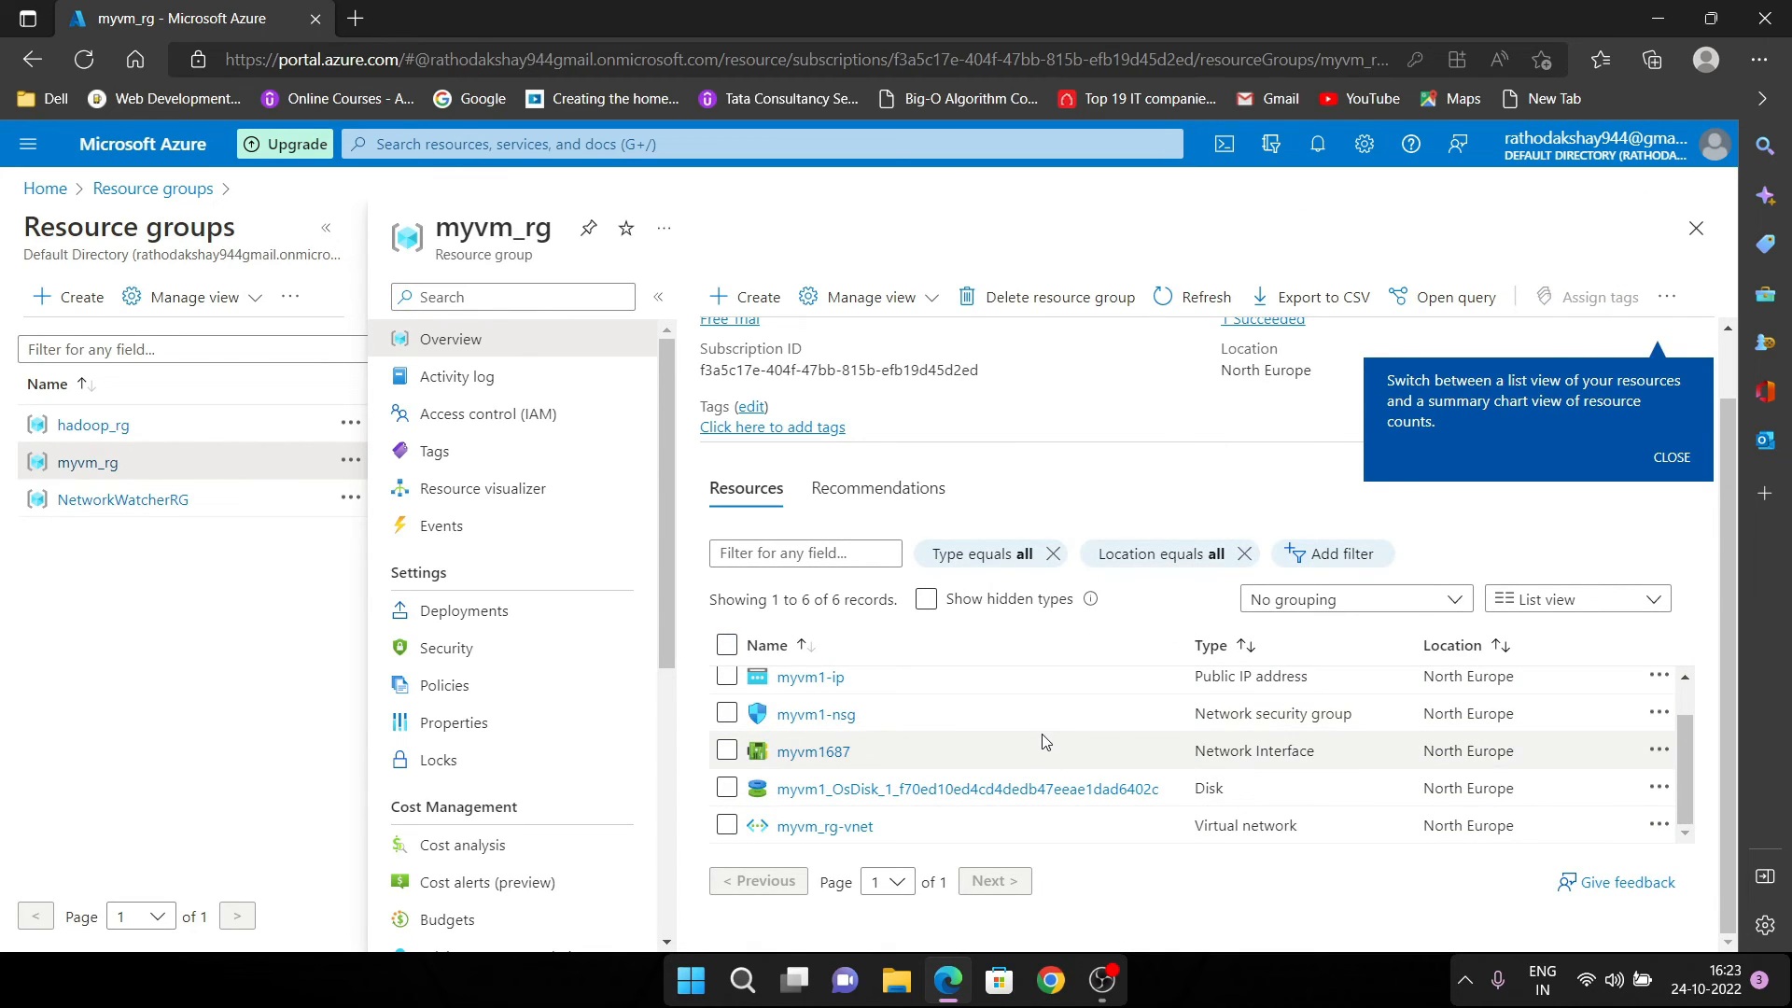
Check the progress of the myvm_rg deletion in the notifications, and look over the group's resource list
{"action": "scroll", "coordinate": [914, 659], "scroll_direction": "up", "scroll_amount": 1}
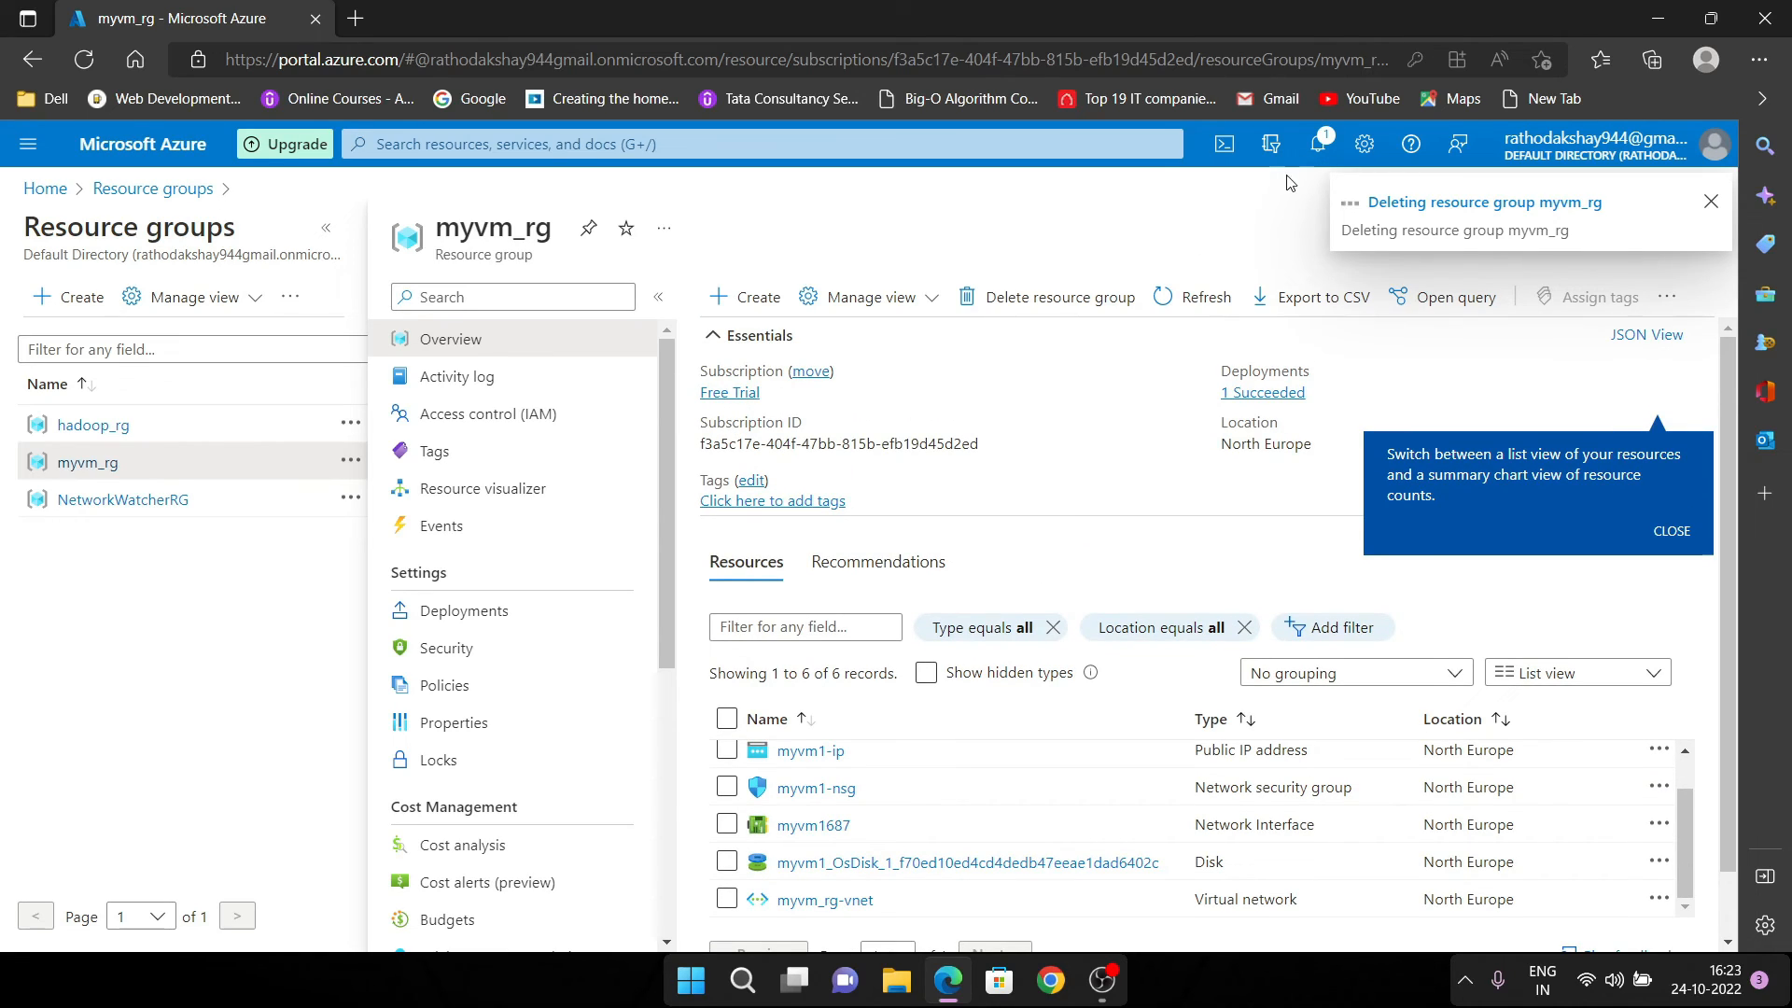
{"action": "left_click", "coordinate": [1317, 143]}
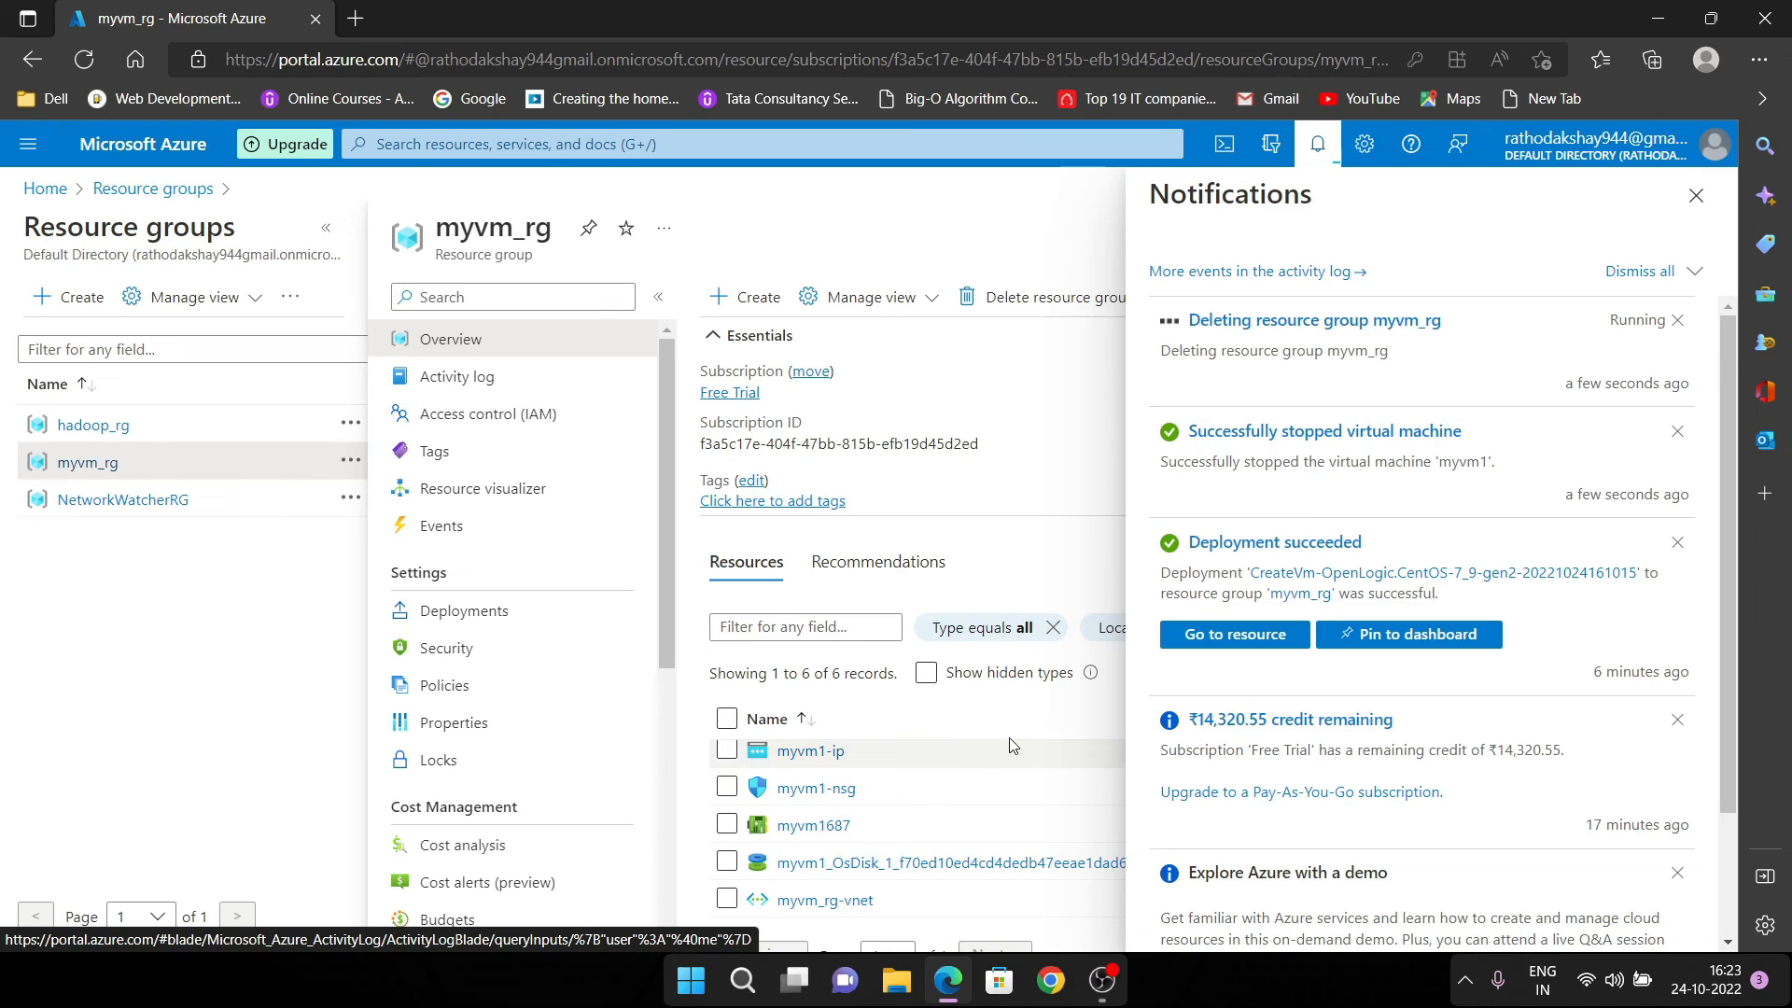
{"action": "left_click", "coordinate": [1695, 195]}
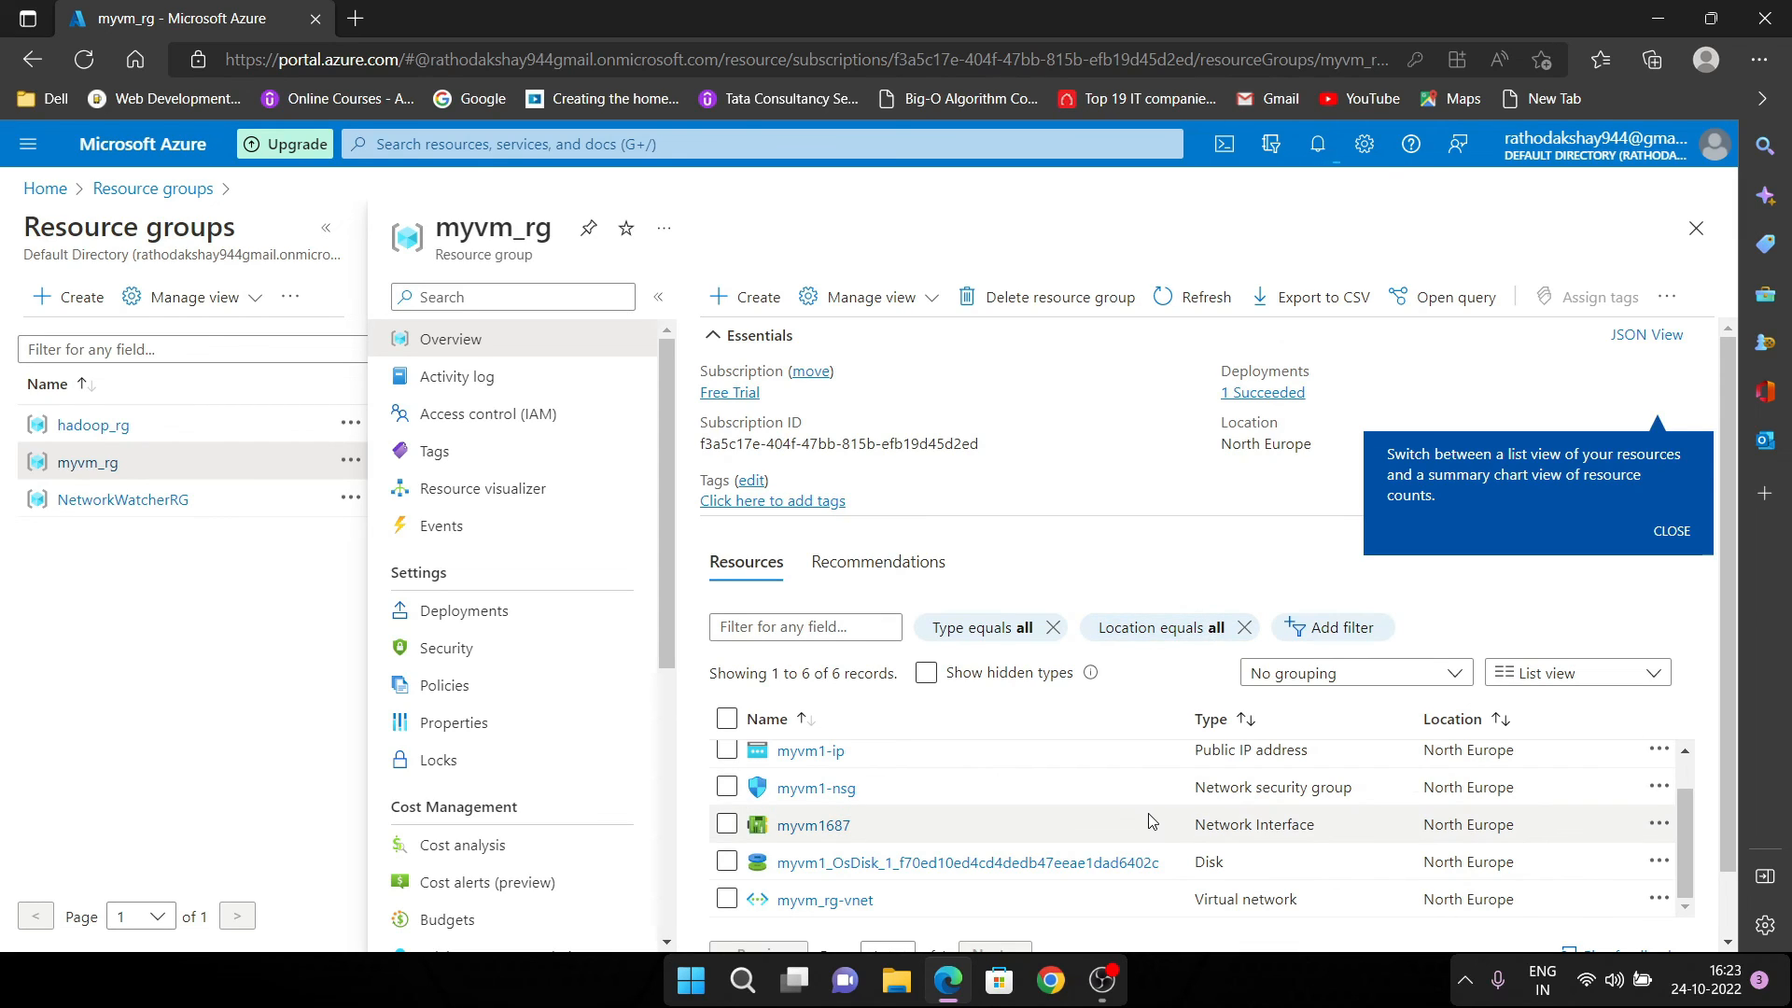
{"action": "scroll", "coordinate": [1158, 810], "scroll_direction": "down", "scroll_amount": 1}
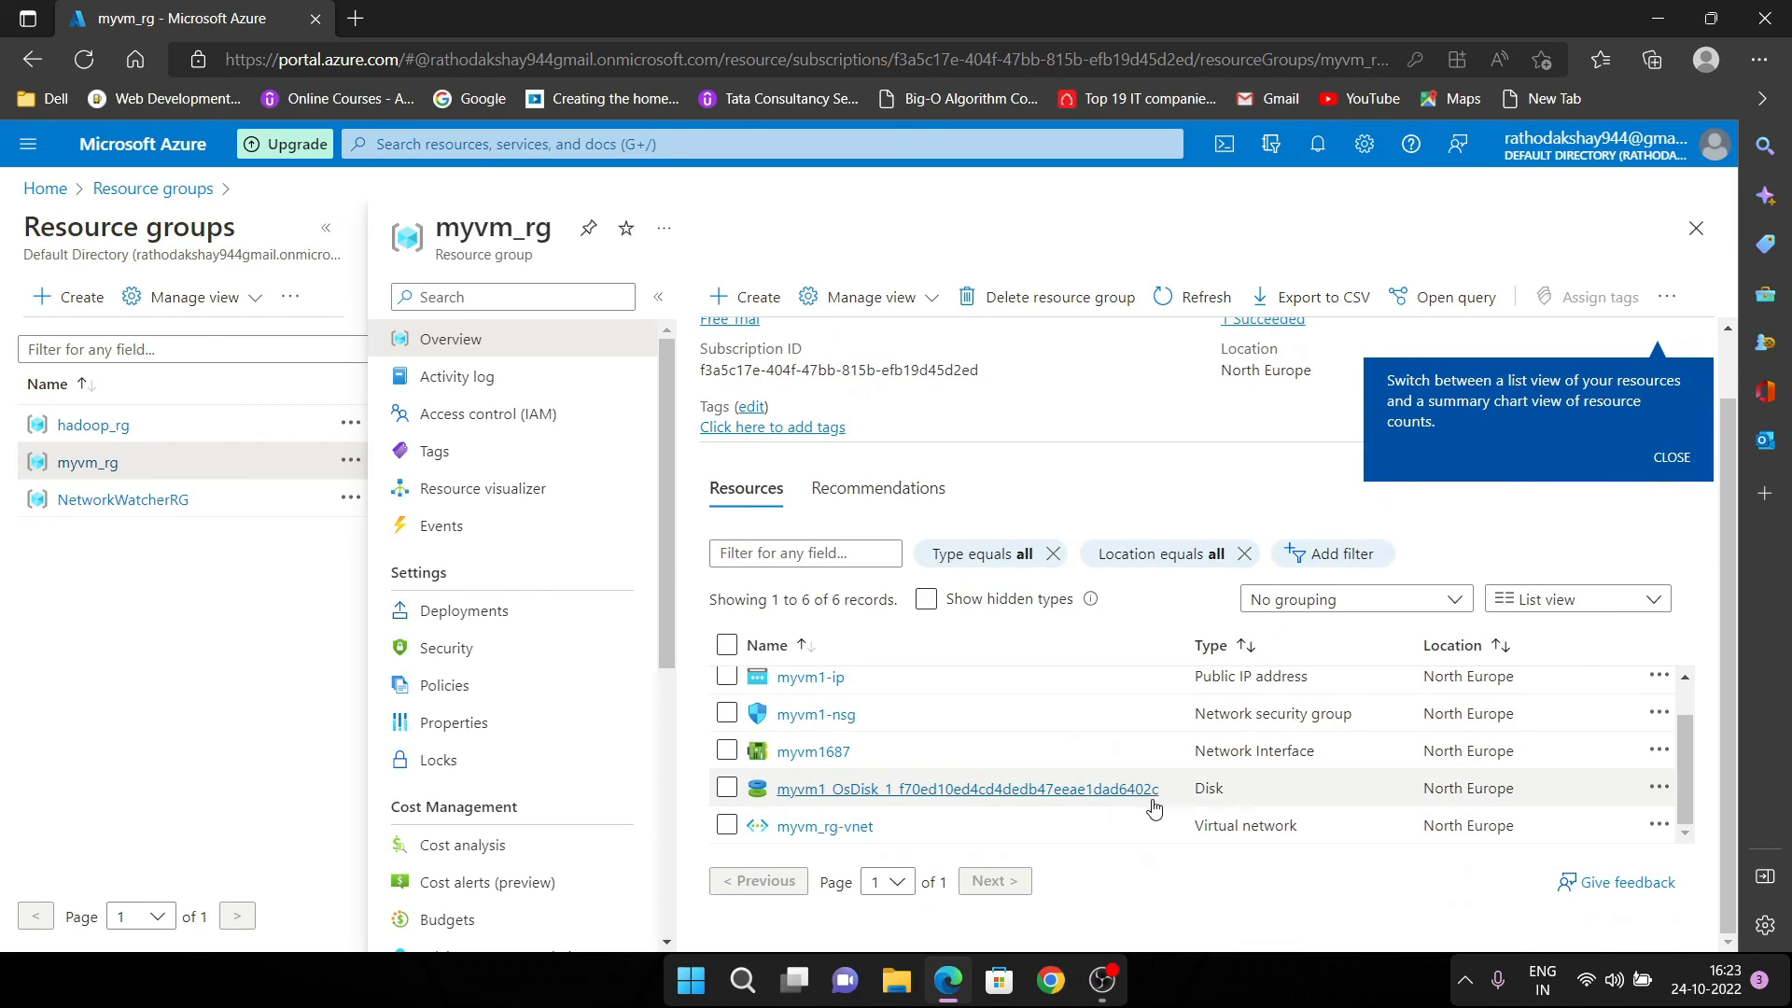